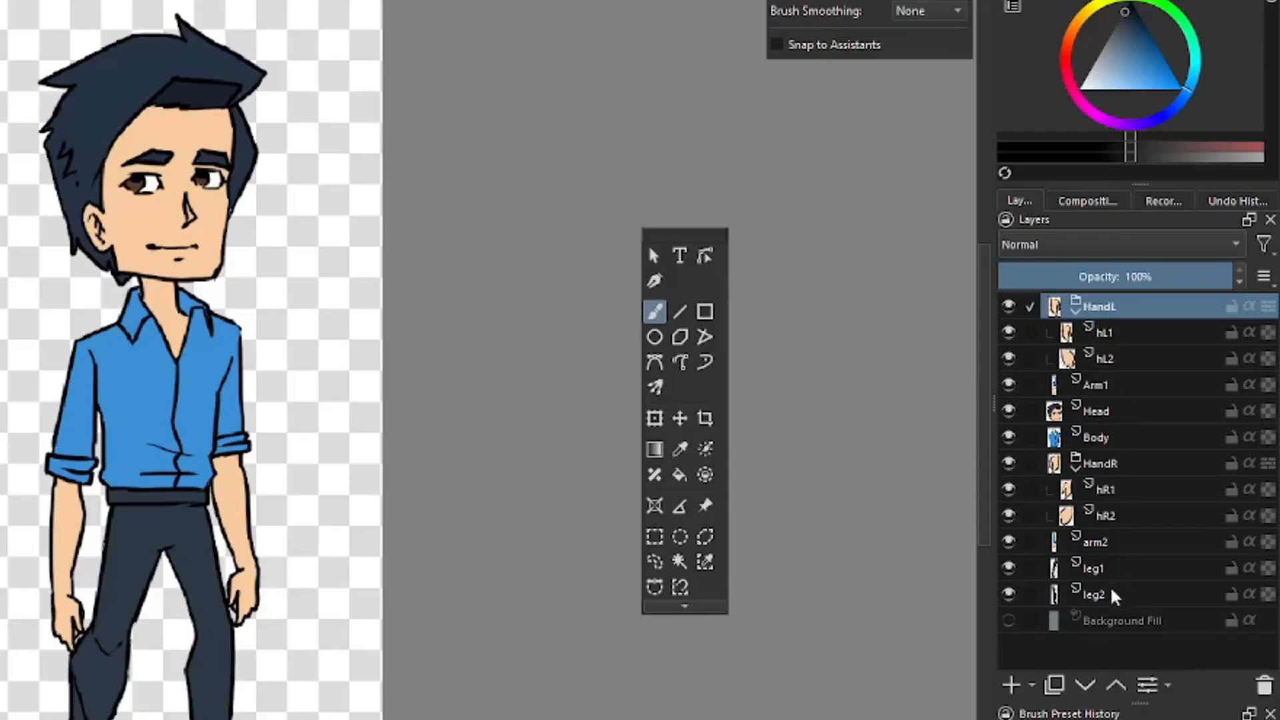
Review the character's layer groups and their sub-layers one by one in the layer stack
left_click(1113, 592, "shift")
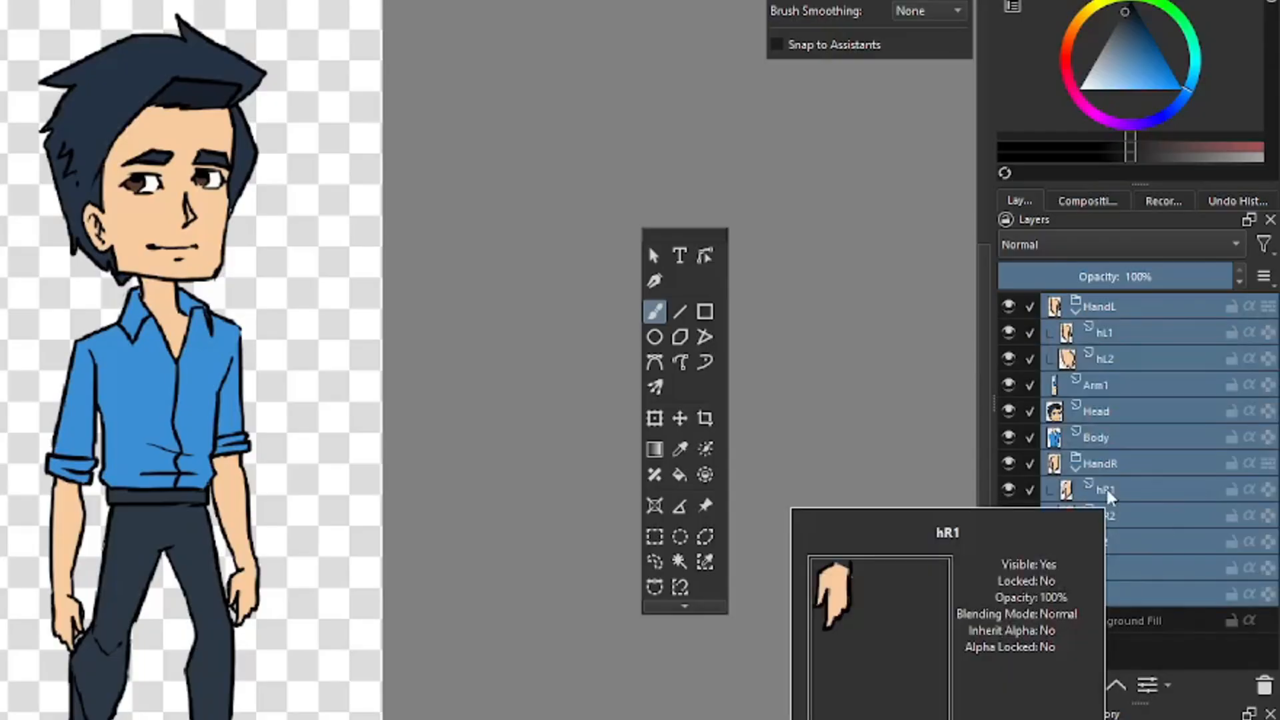
left_click(1107, 411)
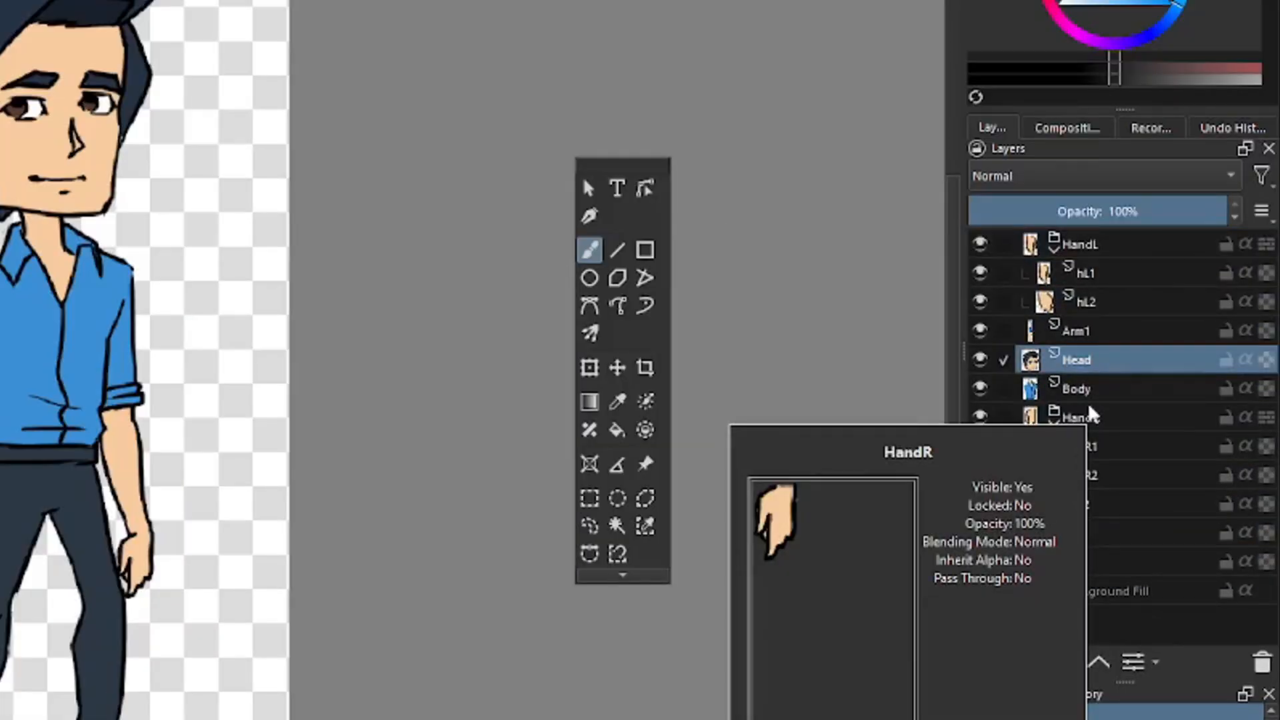
left_click(1094, 303)
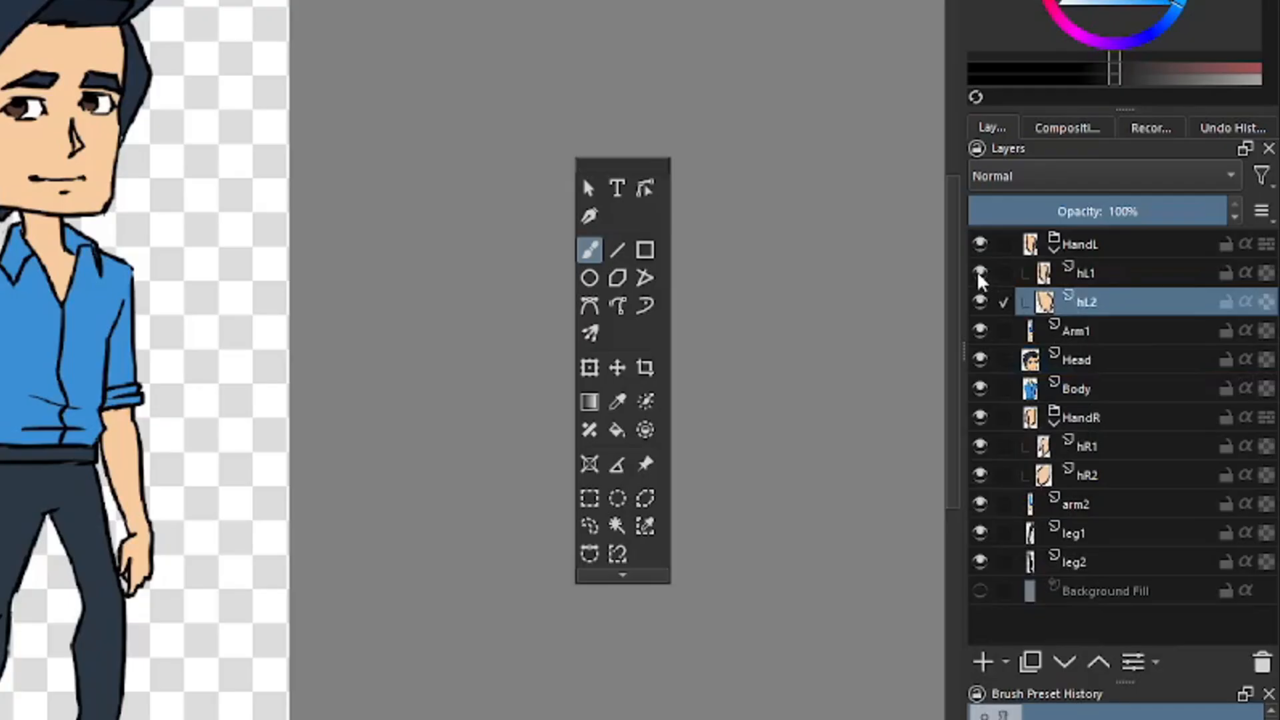
left_click(1104, 247)
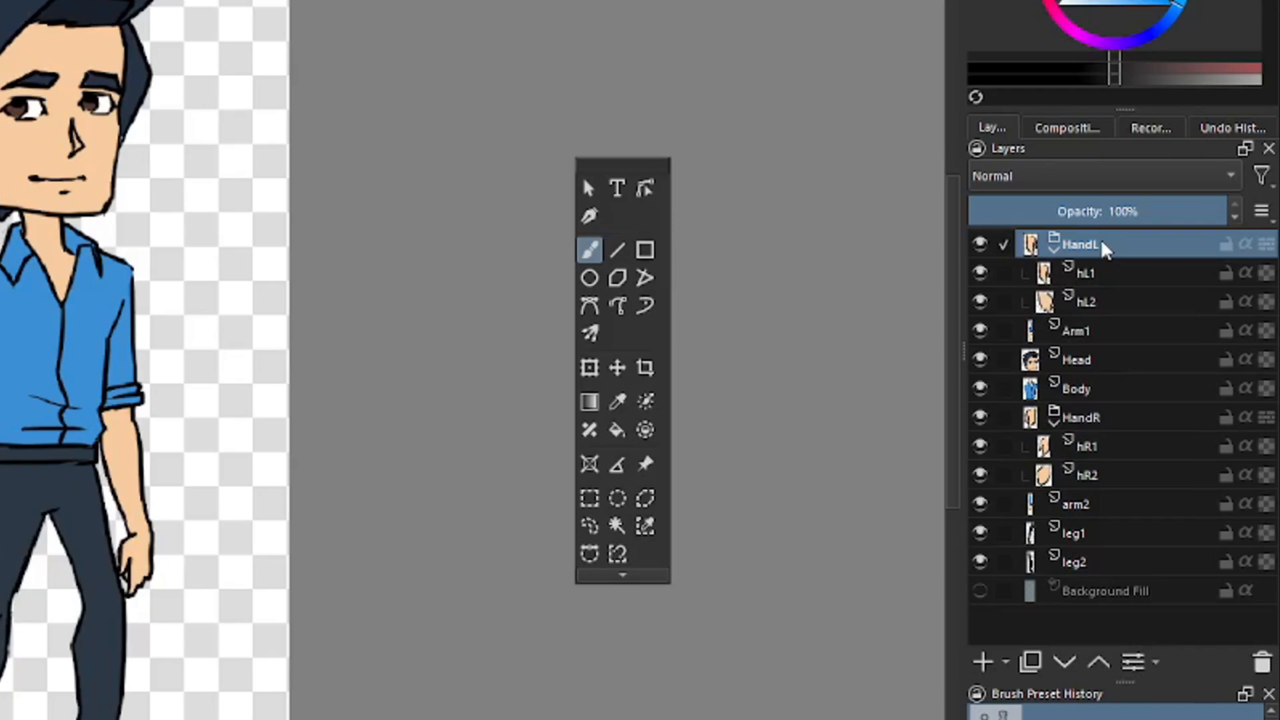
left_click(1097, 276)
left_click(1102, 300)
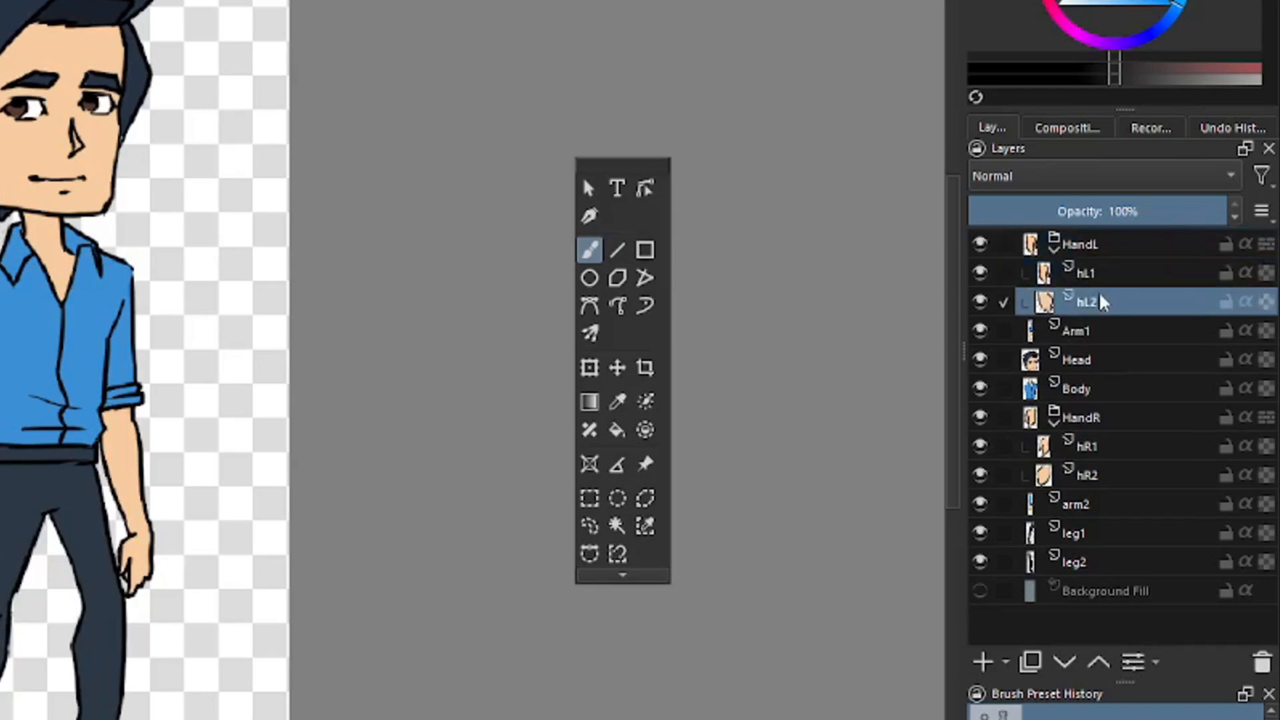
left_click(1099, 276)
left_click(1103, 297)
left_click(1097, 448)
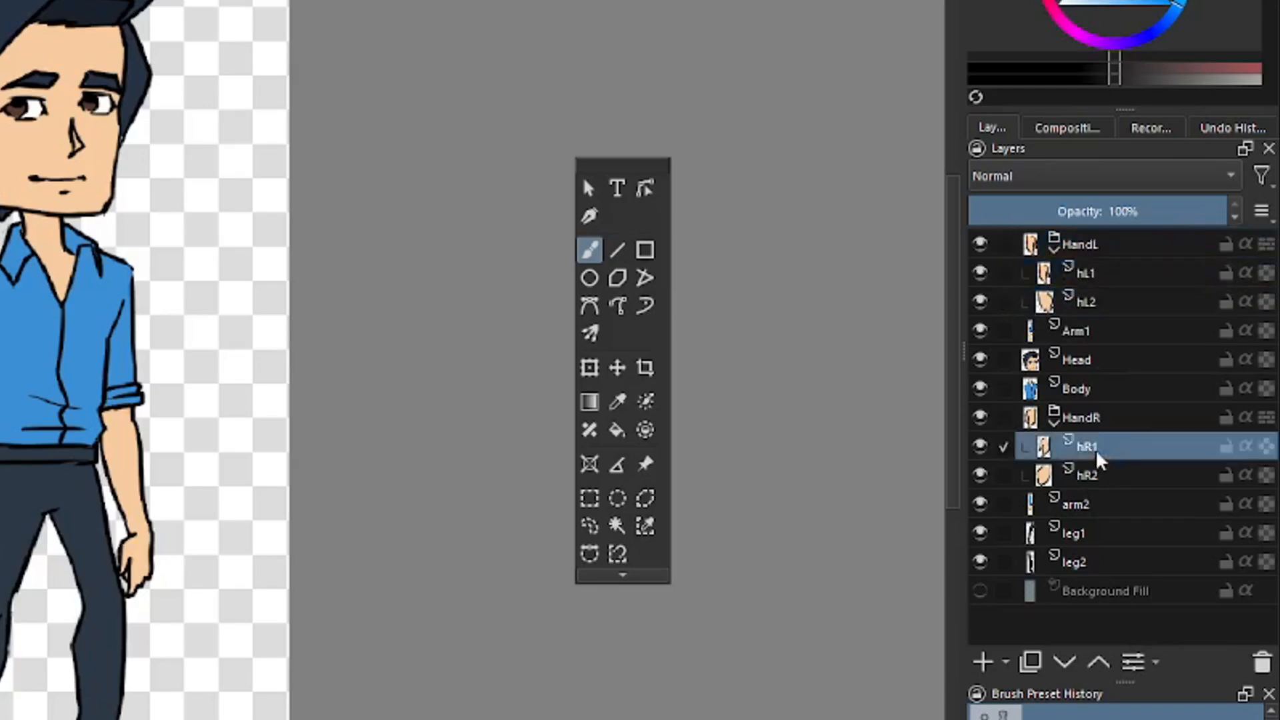
left_click(1104, 477)
mouse_move(1105, 482)
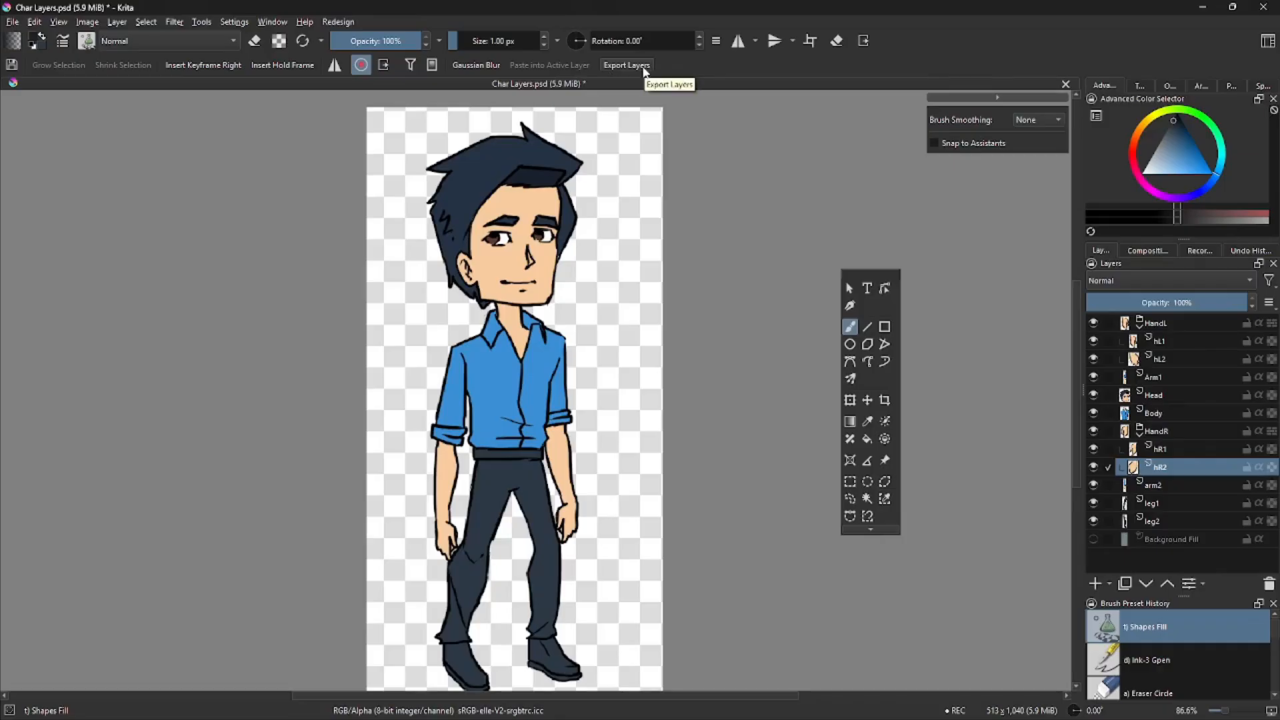
Open the Export Layers dialog and set the initial directory to the Blender Cutout Anim folder
left_click(202, 22)
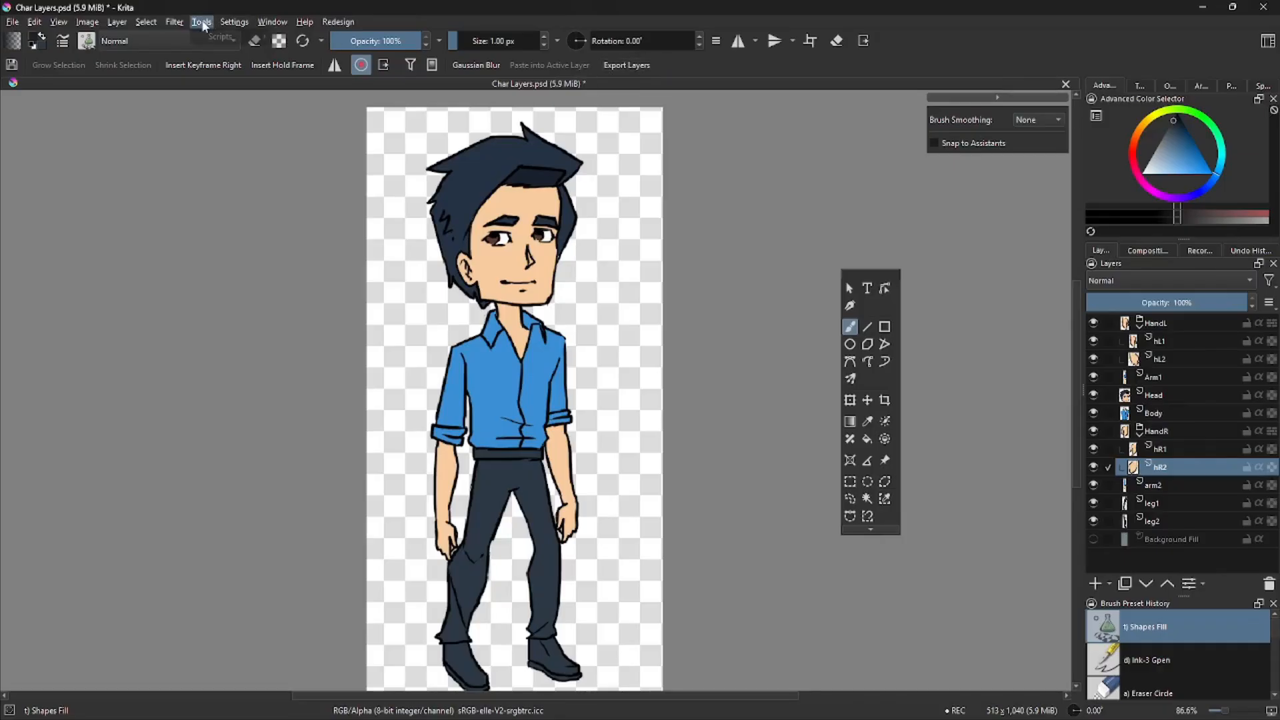
mouse_move(217, 38)
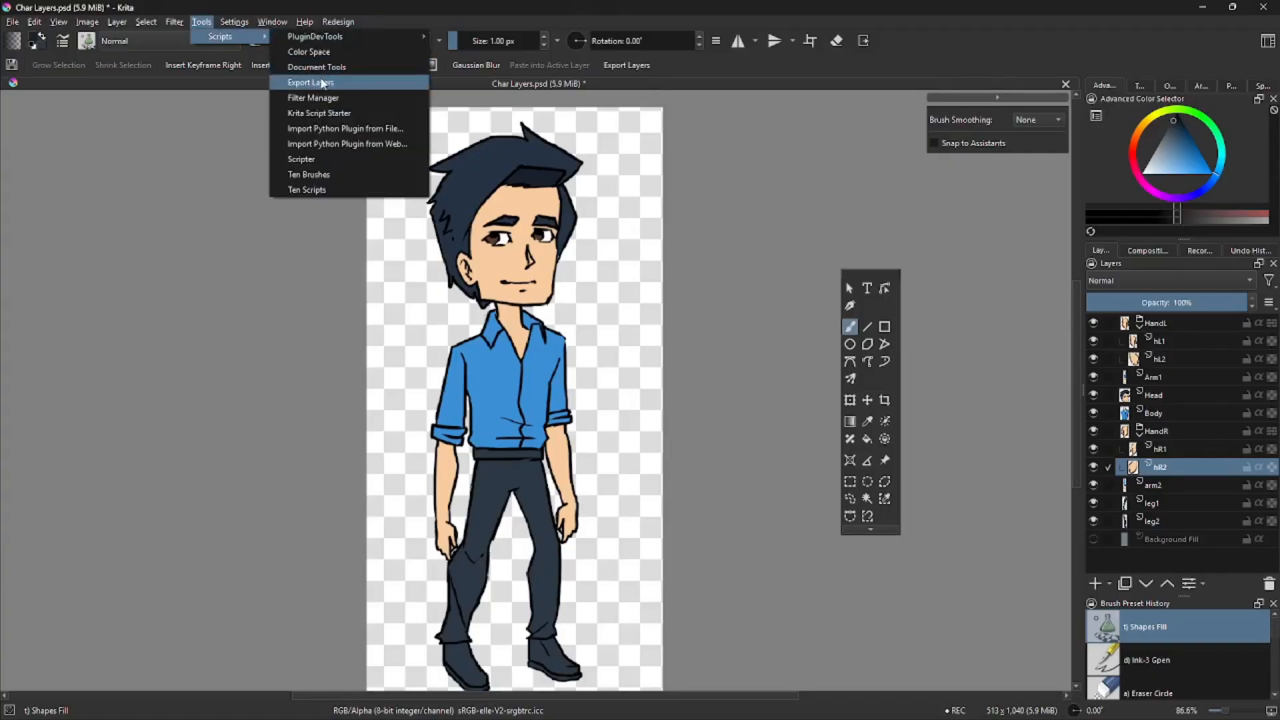
left_click(627, 66)
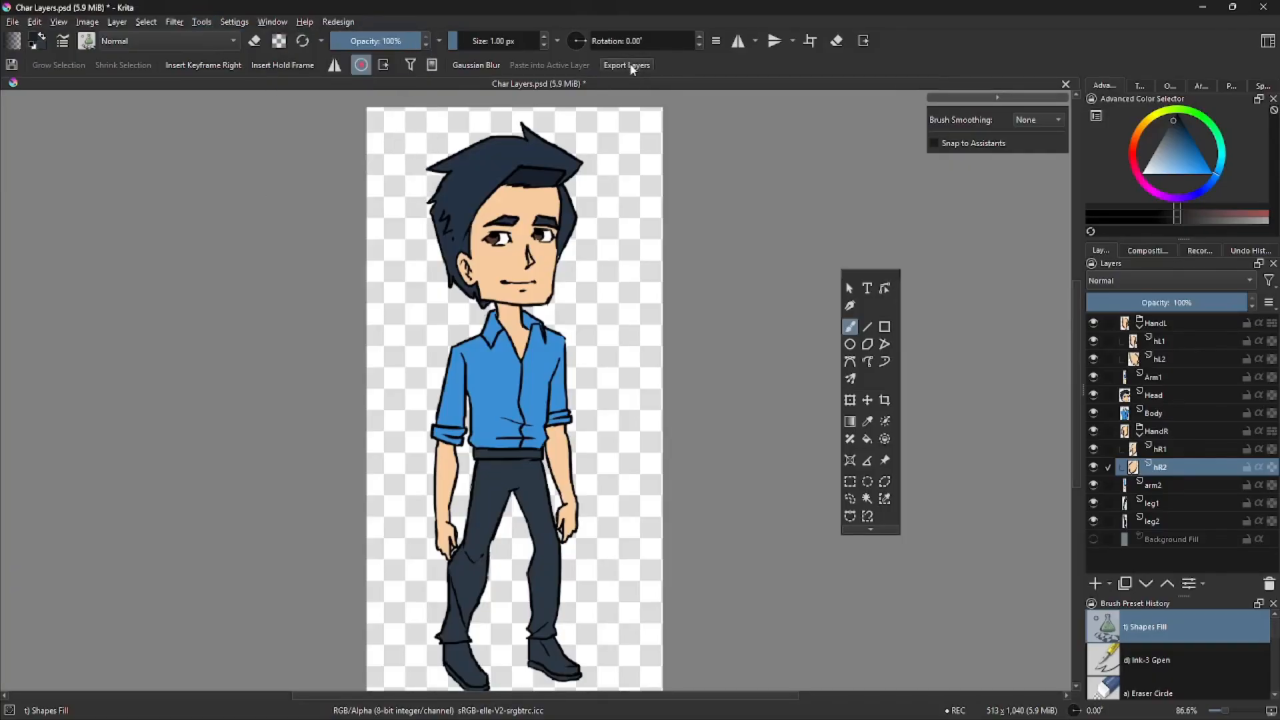
left_click(626, 60)
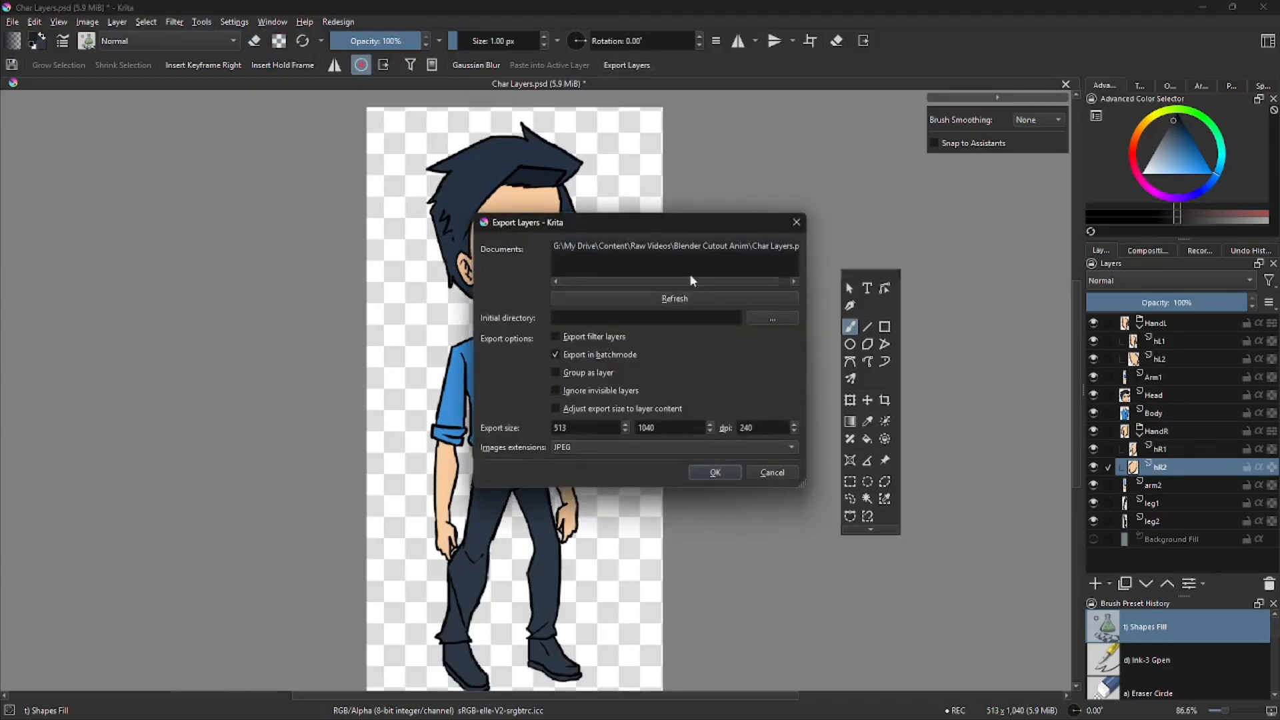
left_click(692, 248)
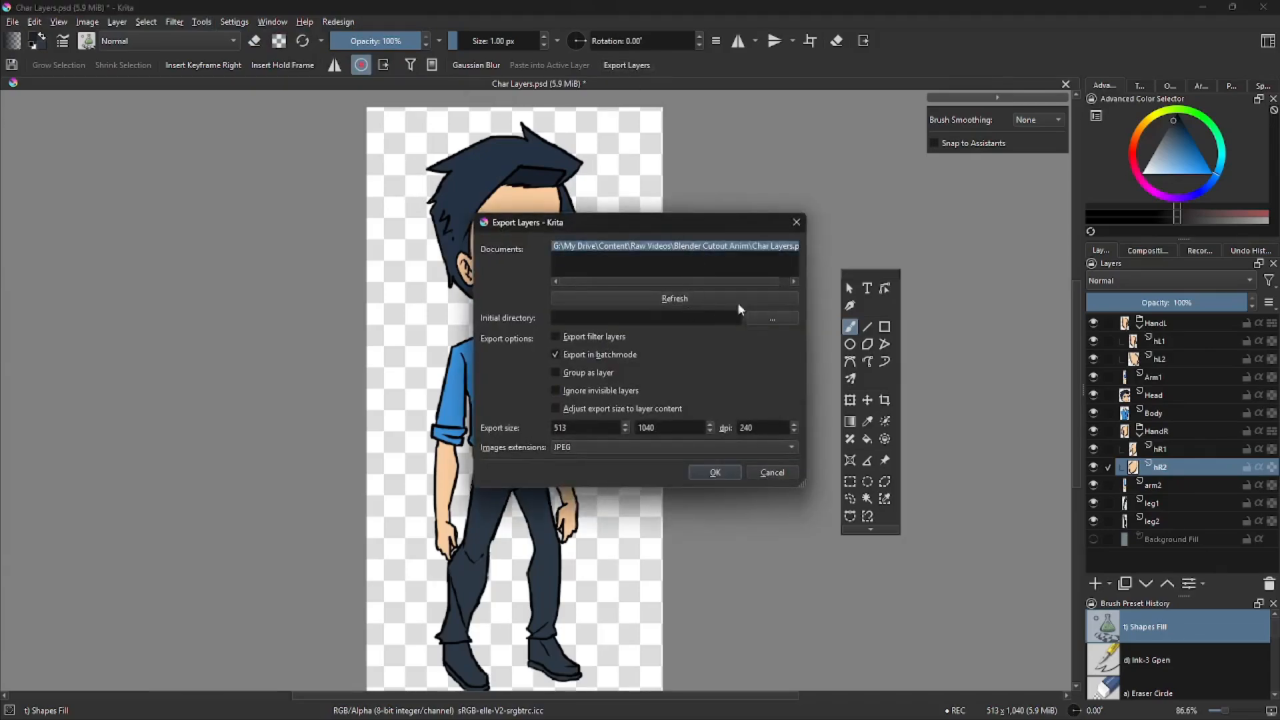
left_click(772, 318)
left_click(681, 294)
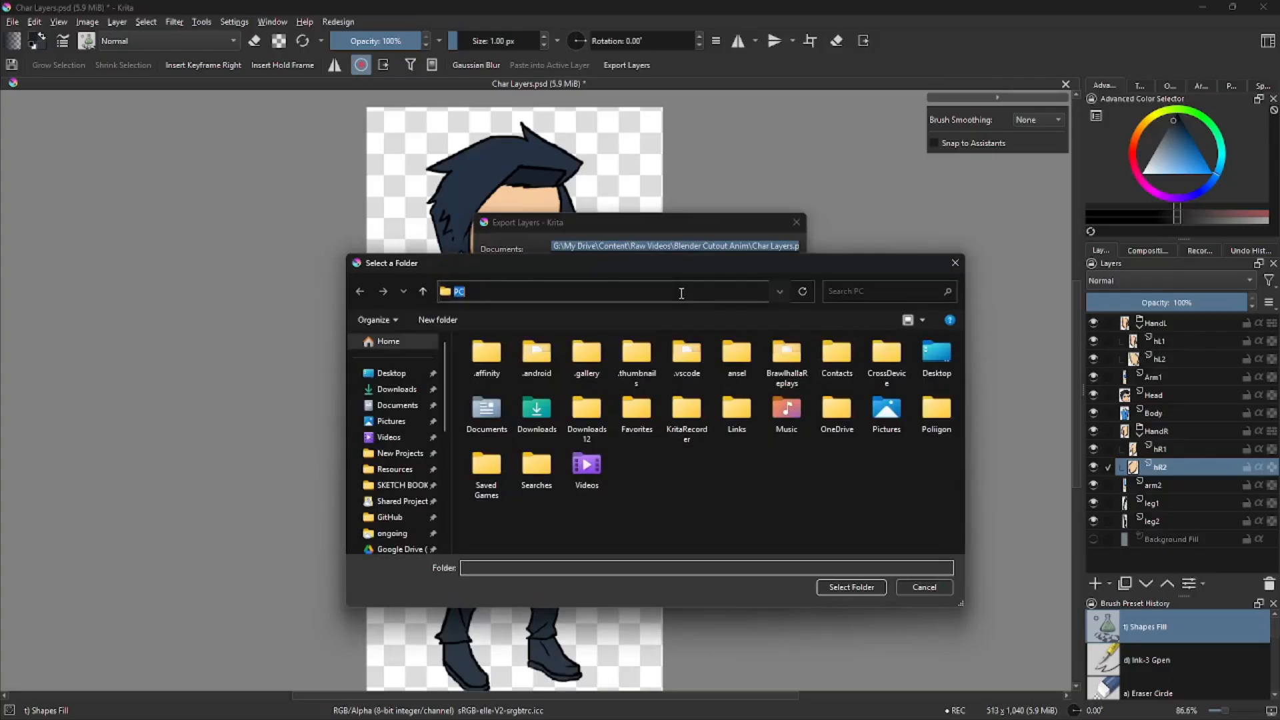
type("G:\\My Drive\\Content\\Raw Videos\\Blender Cutout Anim")
key("Return")
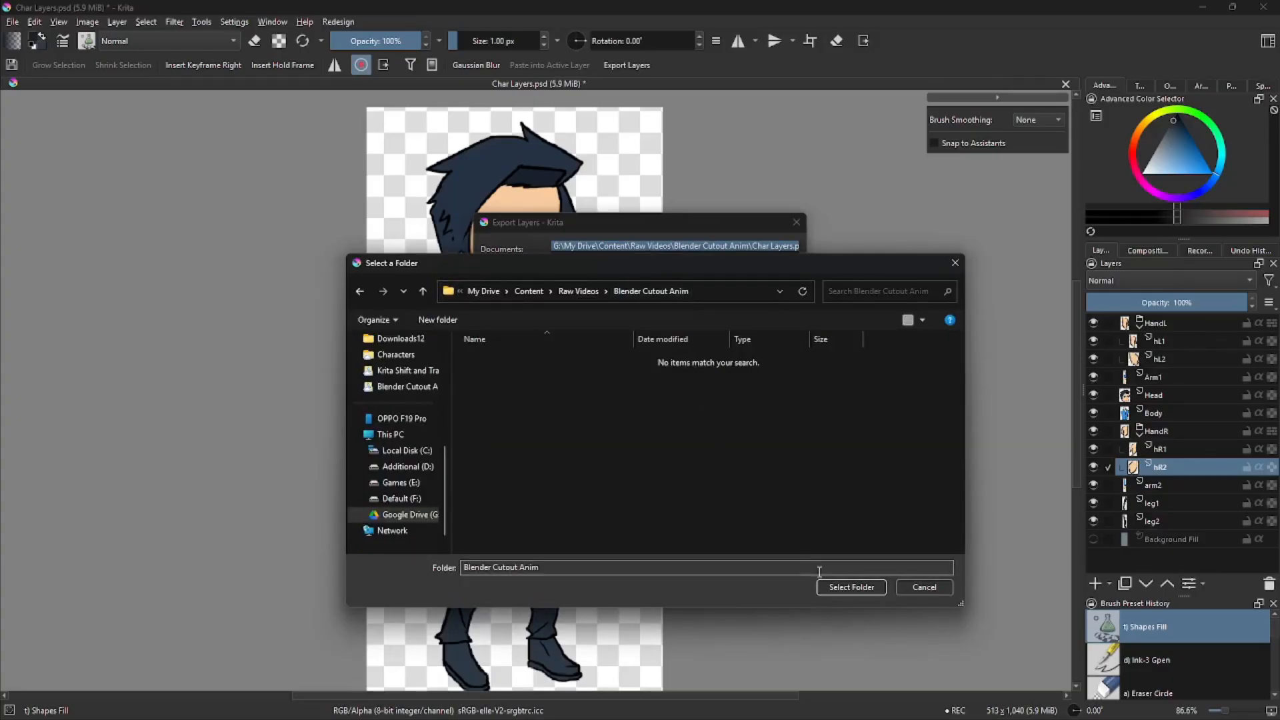
left_click(851, 587)
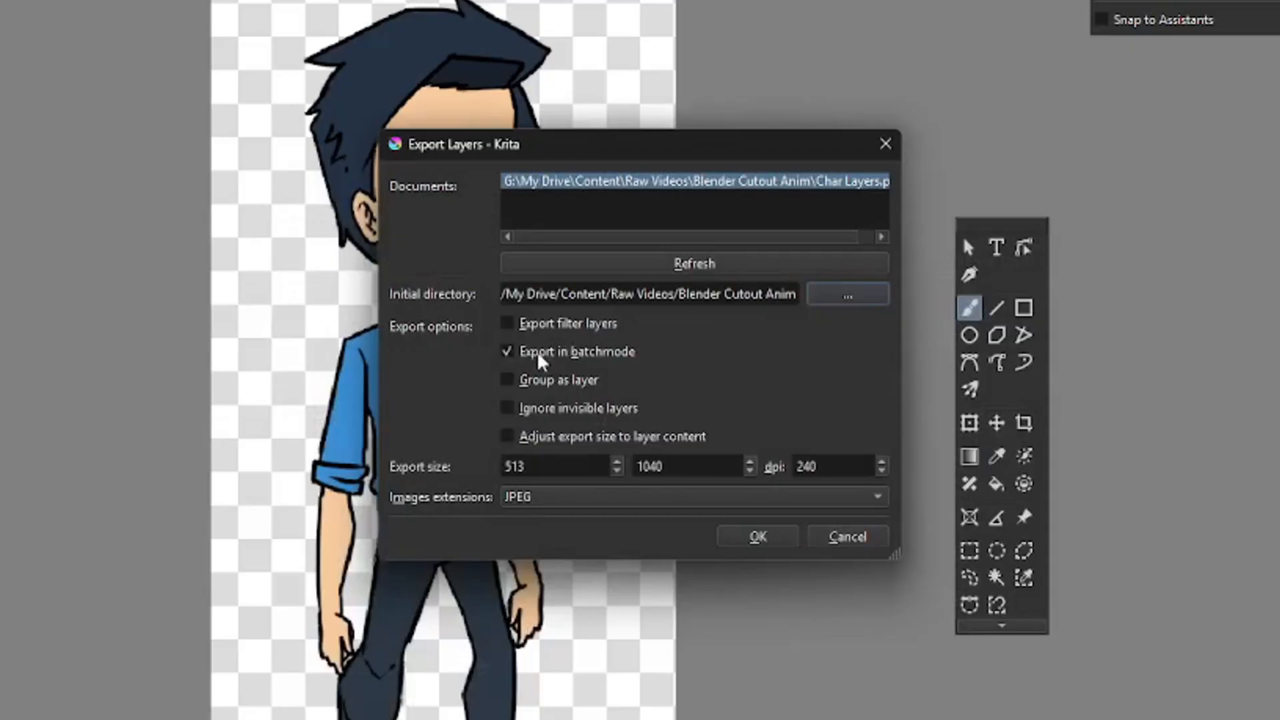
Enable ignoring invisible layers, leave export size unadjusted, and set the image format to PNG
left_click(547, 411)
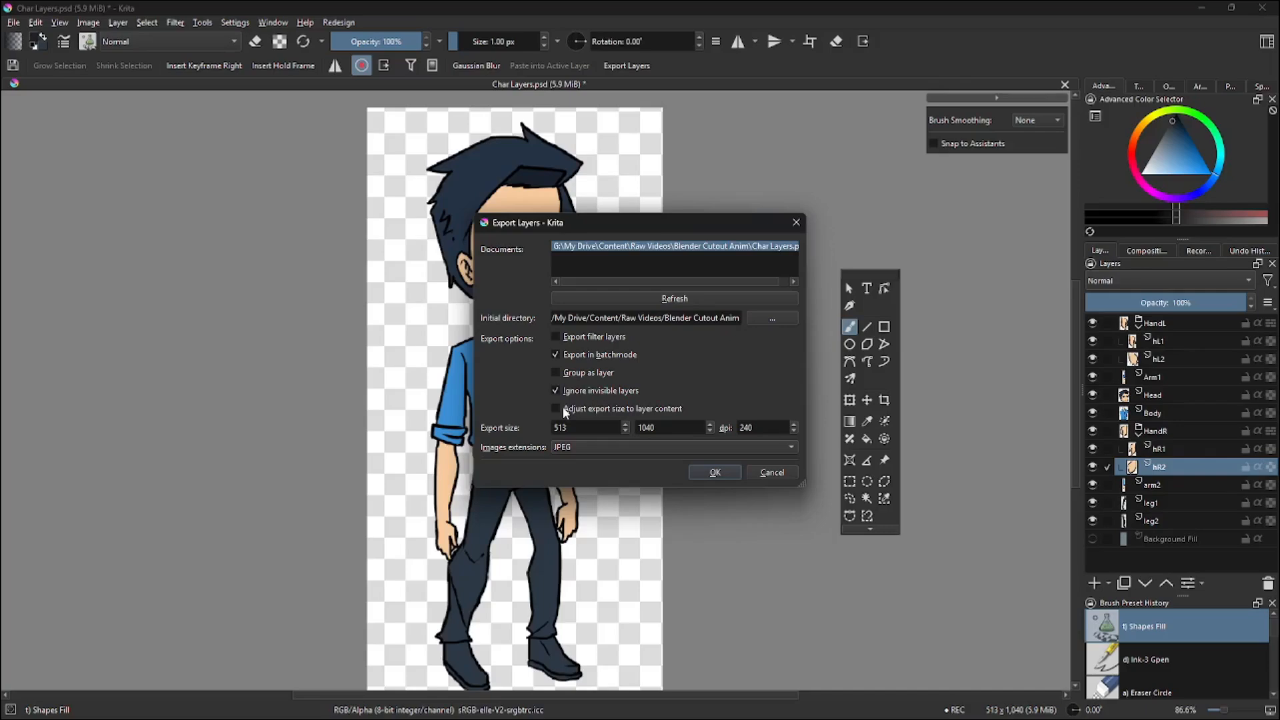
left_click(565, 409)
left_click(613, 448)
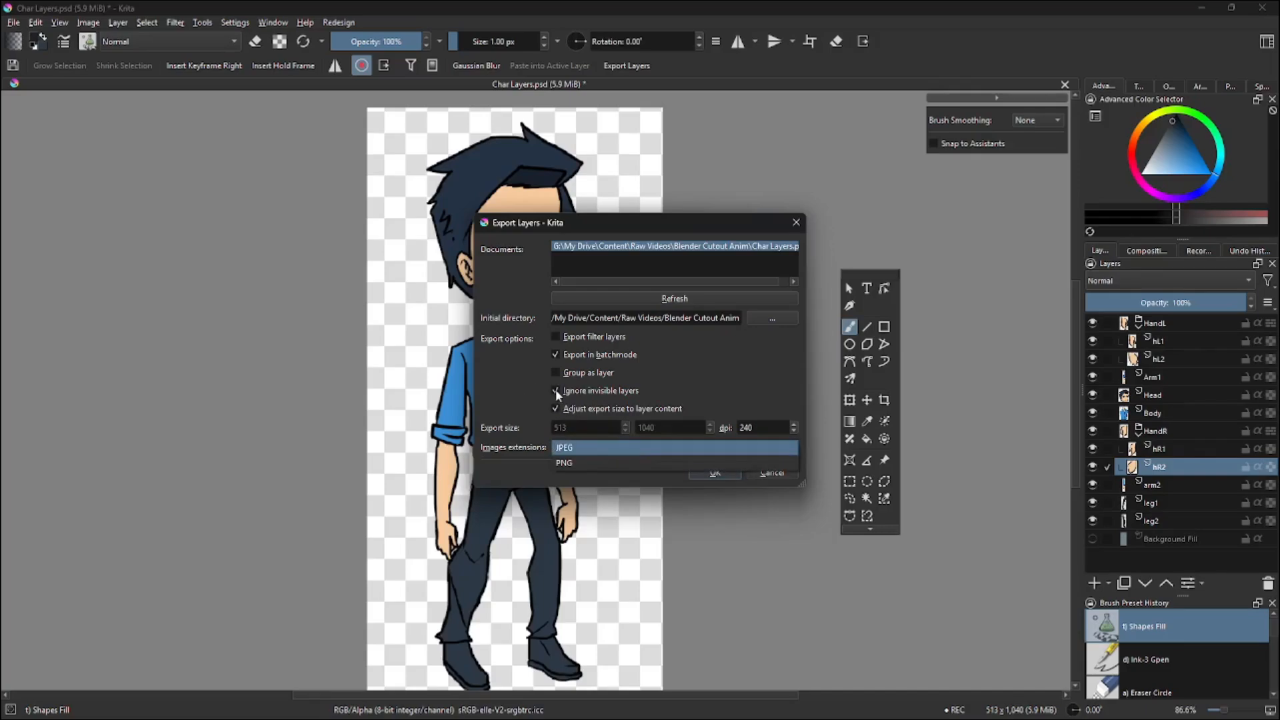
left_click(556, 391)
left_click(566, 409)
left_click(585, 447)
left_click(579, 464)
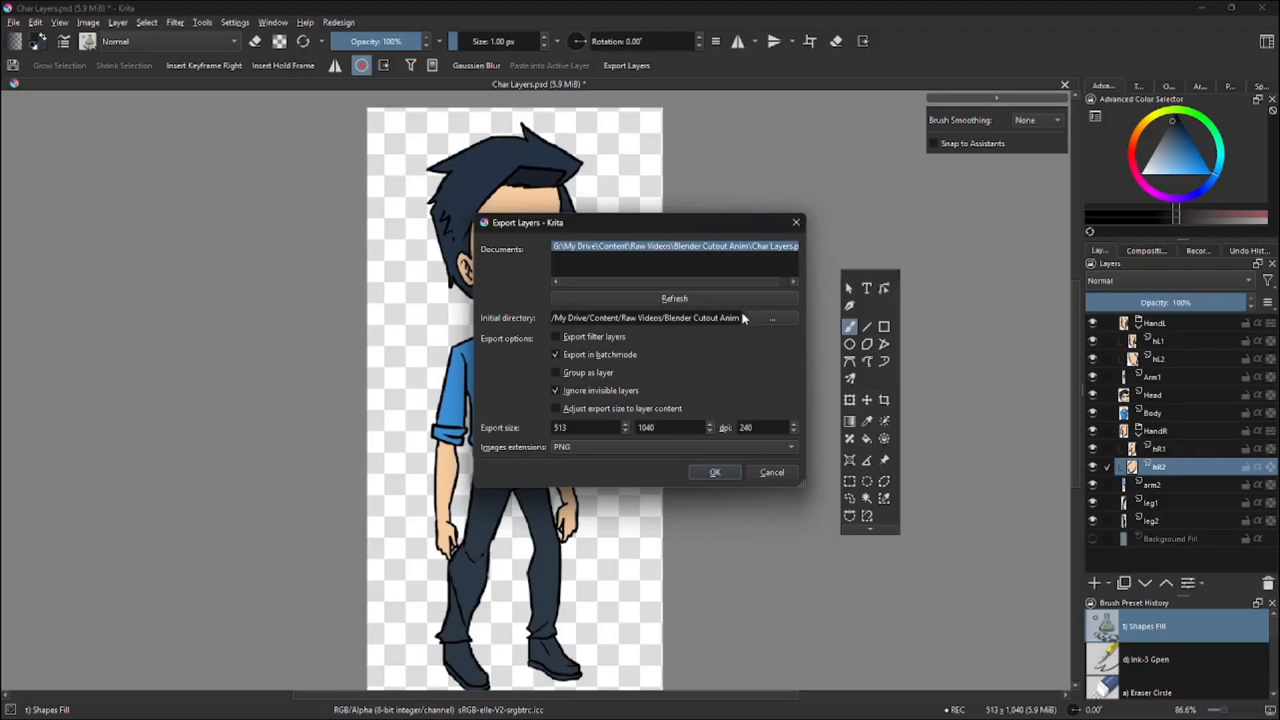
Export all layers and close the Export Layers dialog
left_click(716, 473)
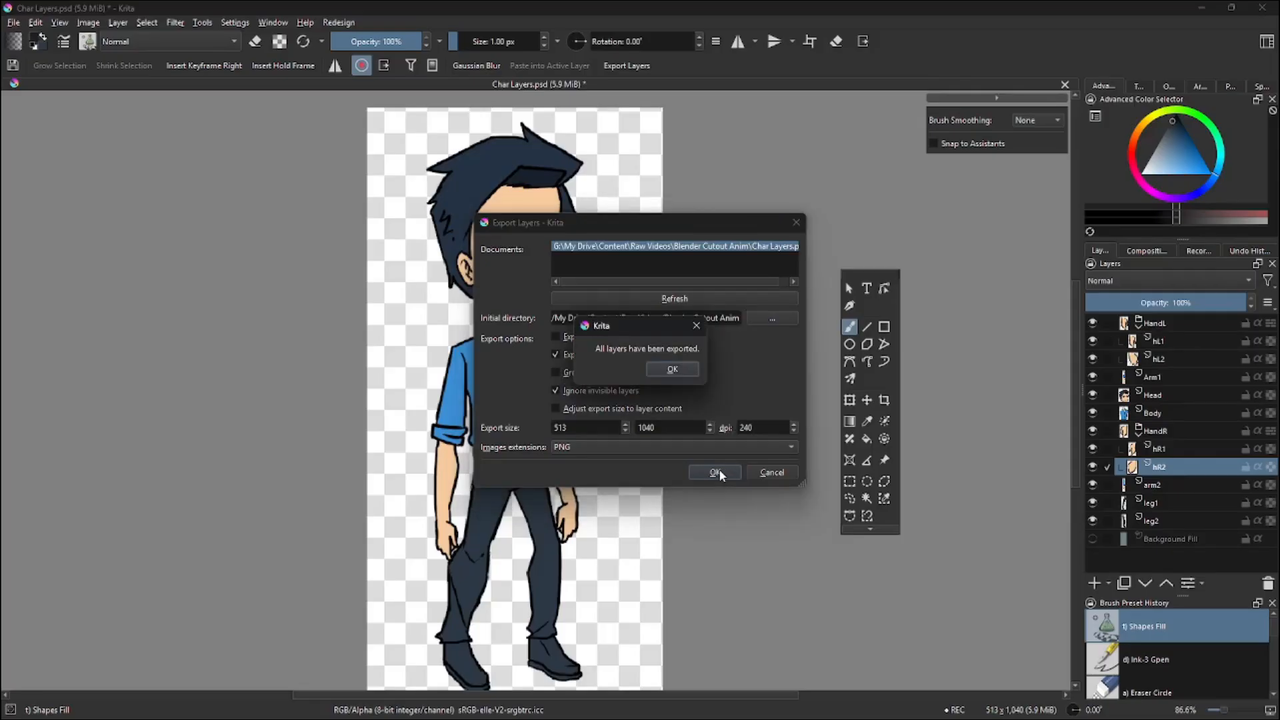
left_click(688, 375)
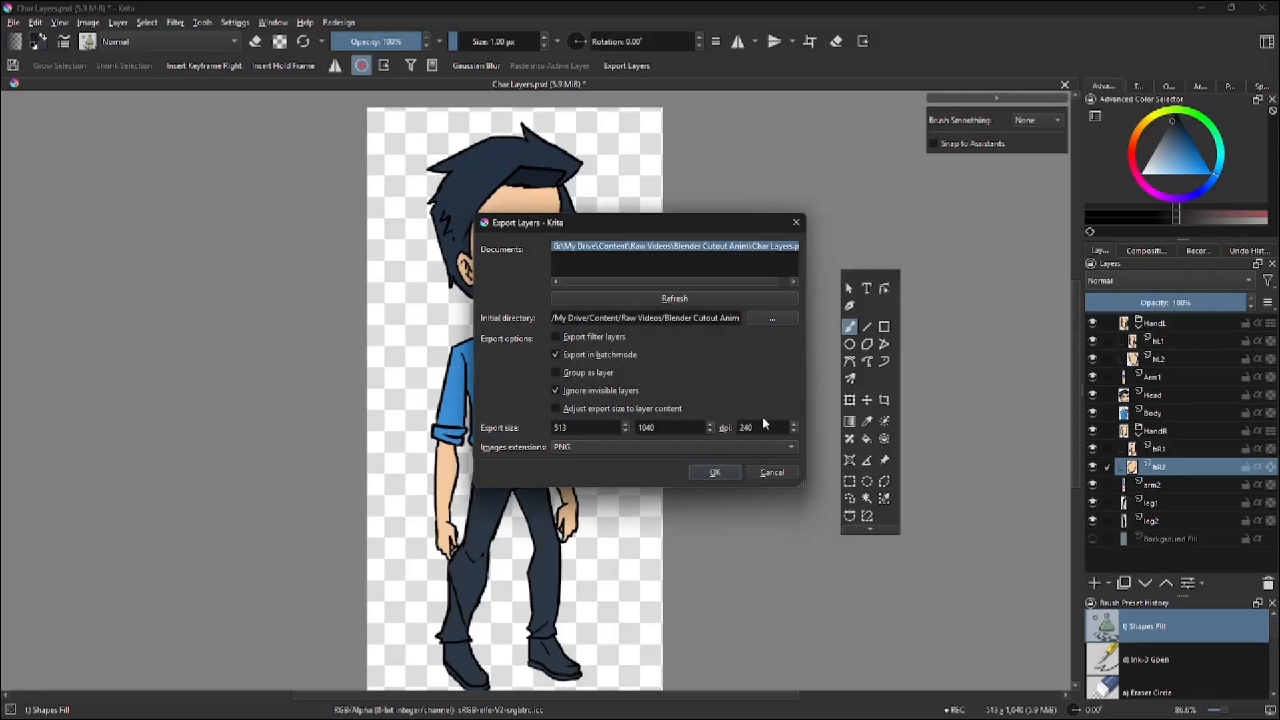
left_click(772, 472)
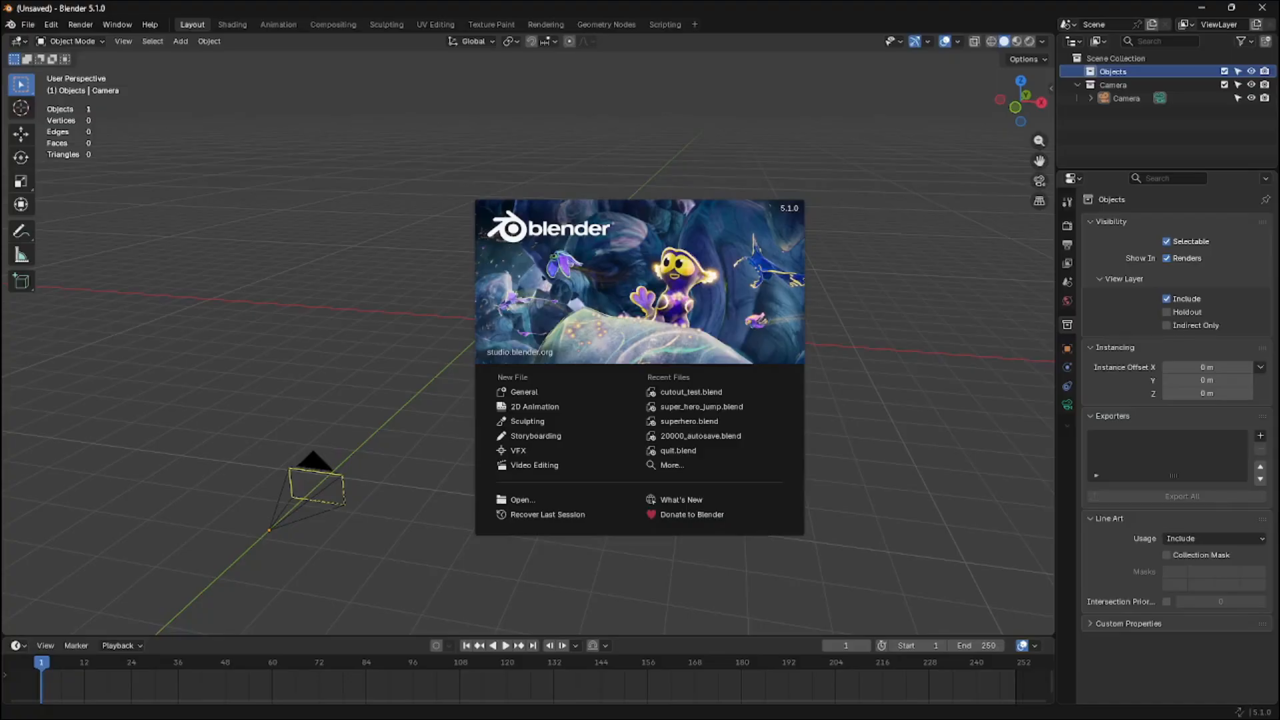
Switch to Blender, view the scene through the camera, and open the Images as Planes importer
left_click(405, 270)
middle_click_drag(482, 300, 541, 322)
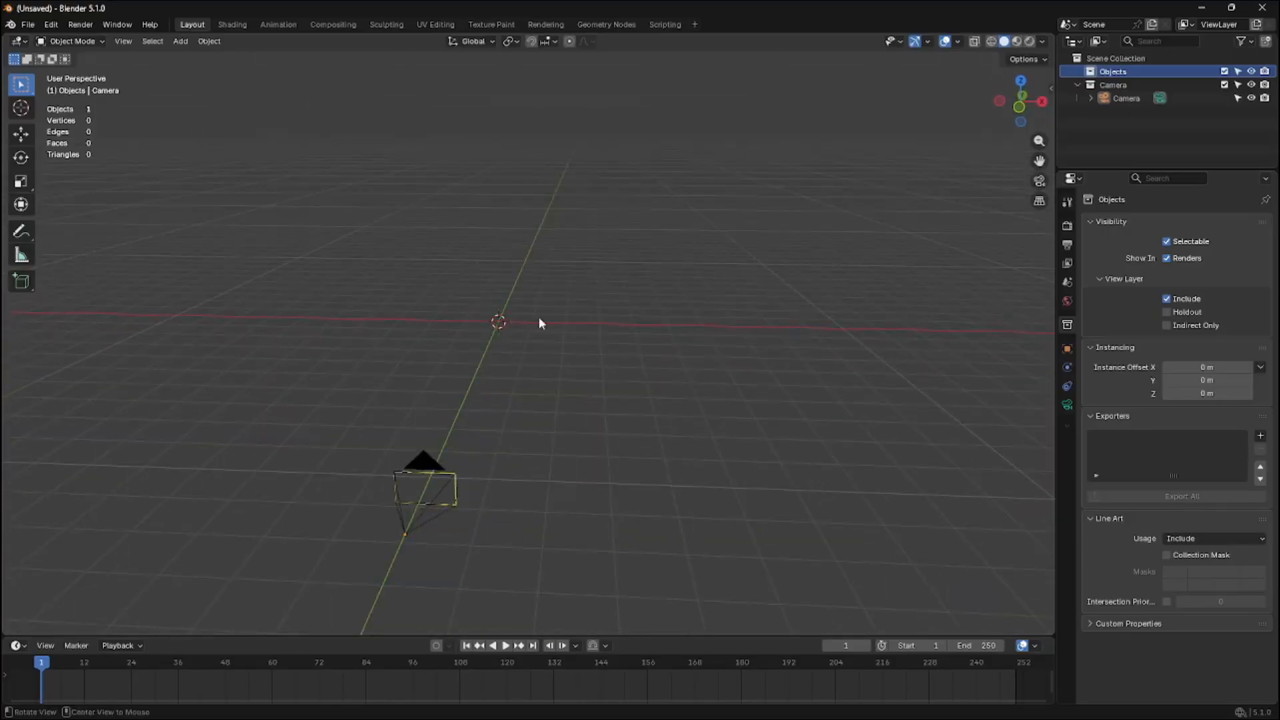
left_click(1039, 182)
scroll(837, 210, "up", 5)
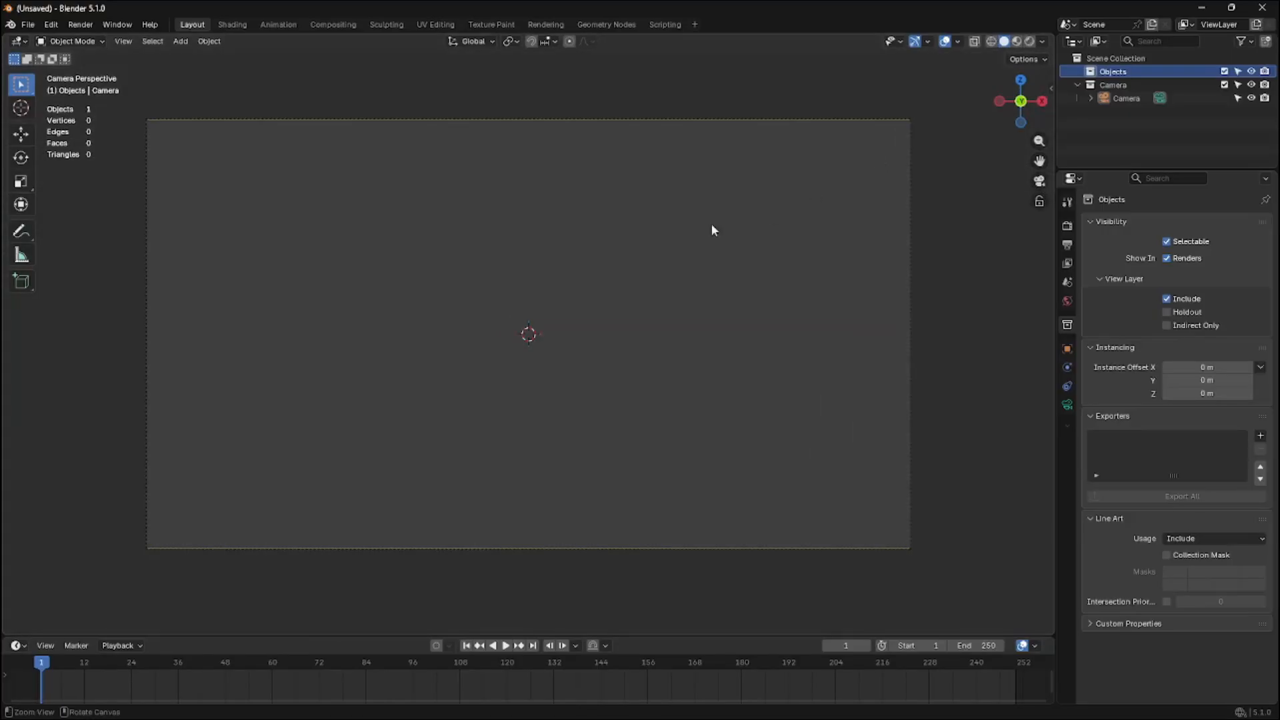
key("shift+a")
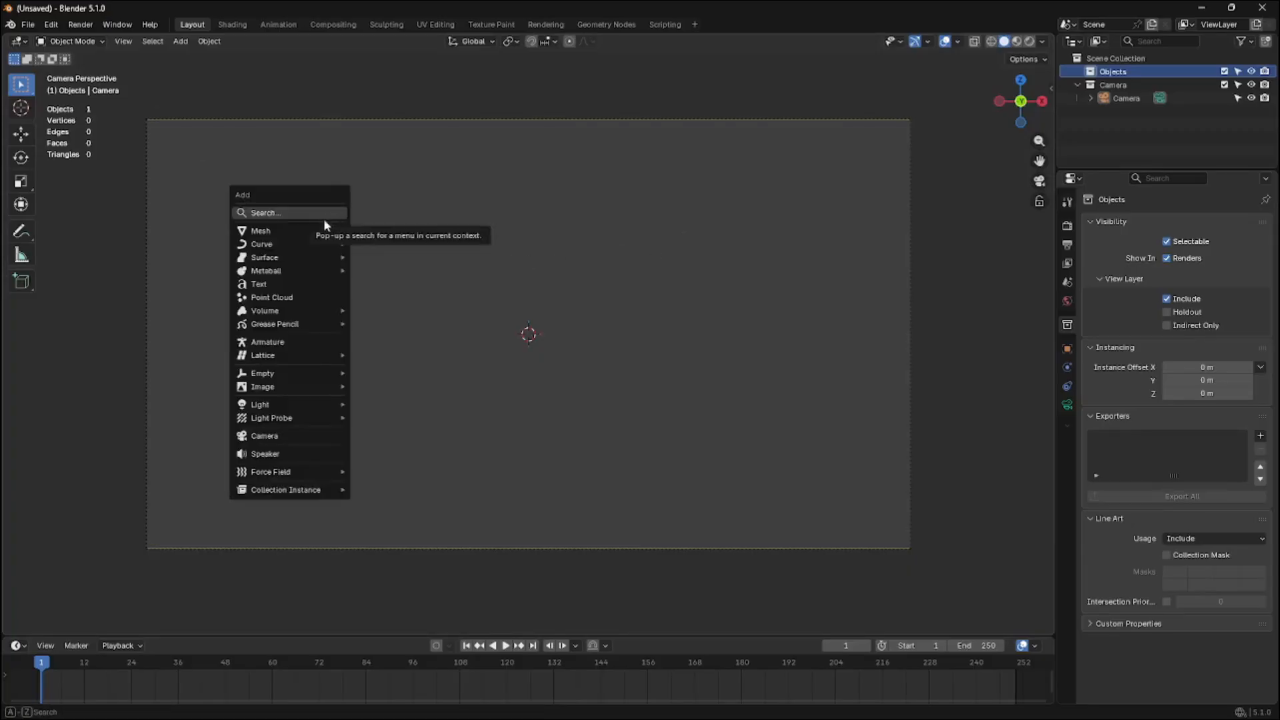
mouse_move(320, 387)
left_click(381, 411)
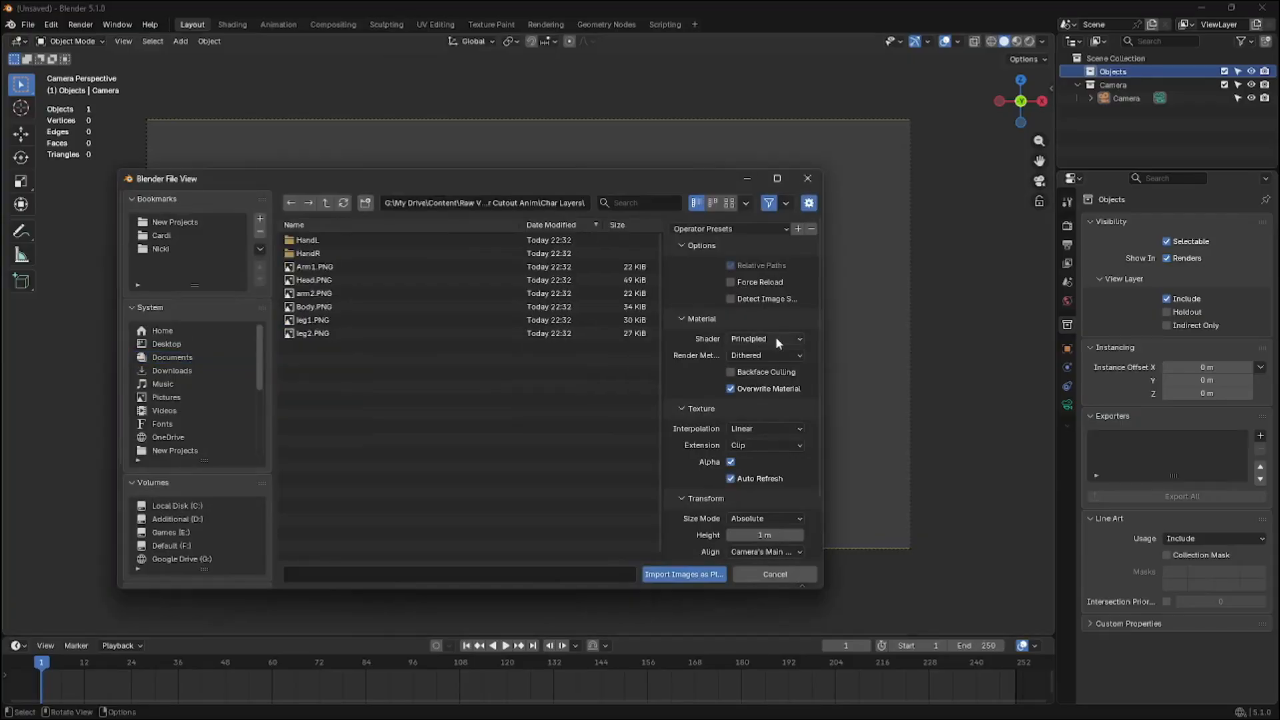
Set the import shader to Emission and the size mode to Scale to Camera Frame
left_click(775, 339)
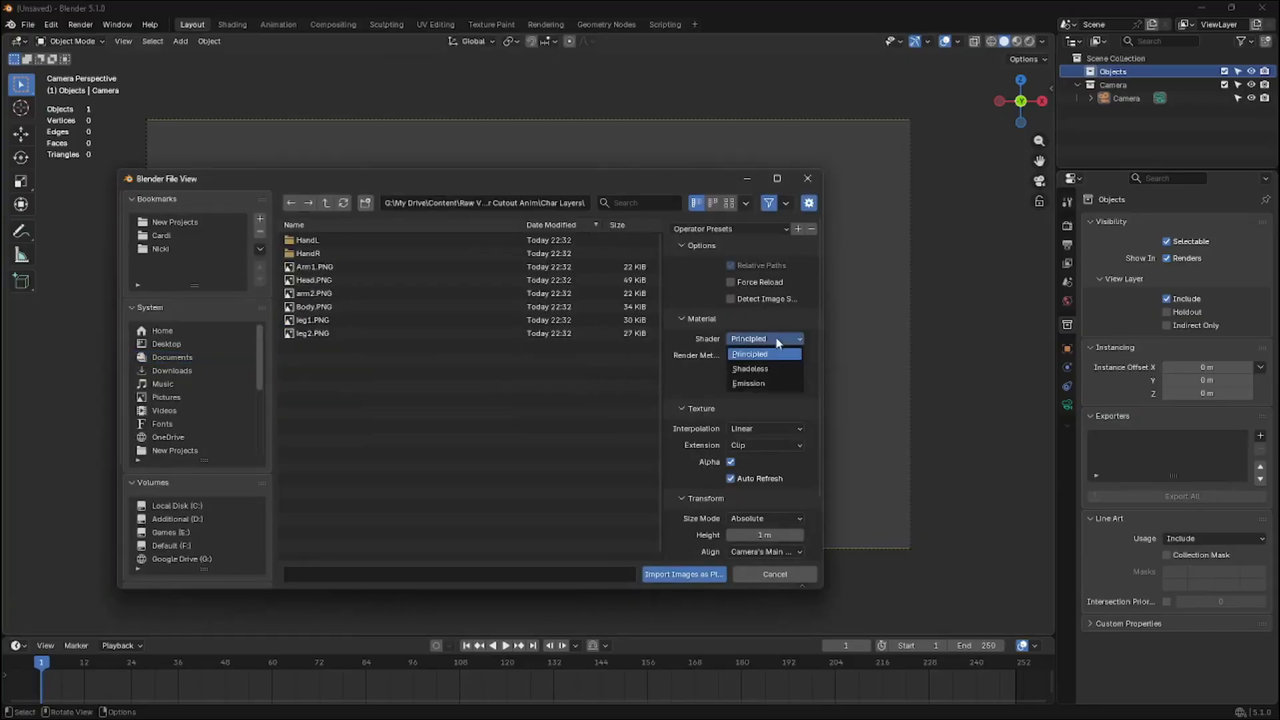
left_click(748, 383)
scroll(740, 433, "down", 5)
left_click(742, 450)
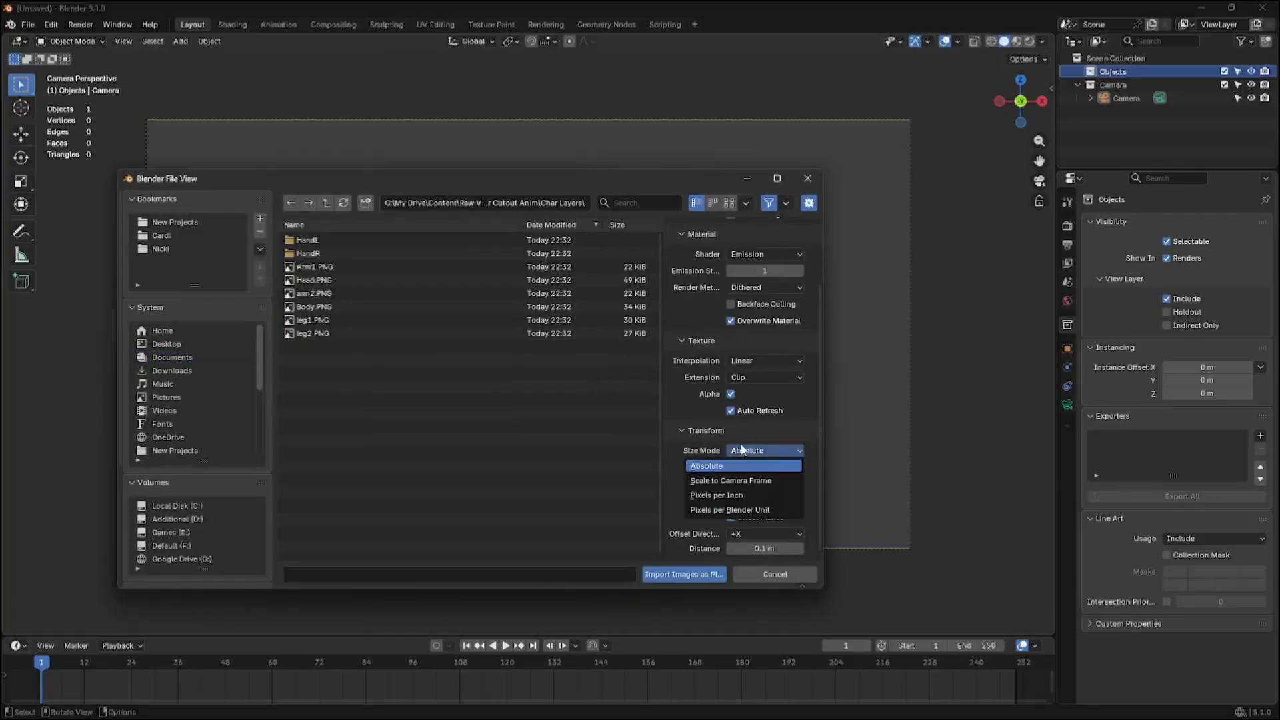
left_click(729, 481)
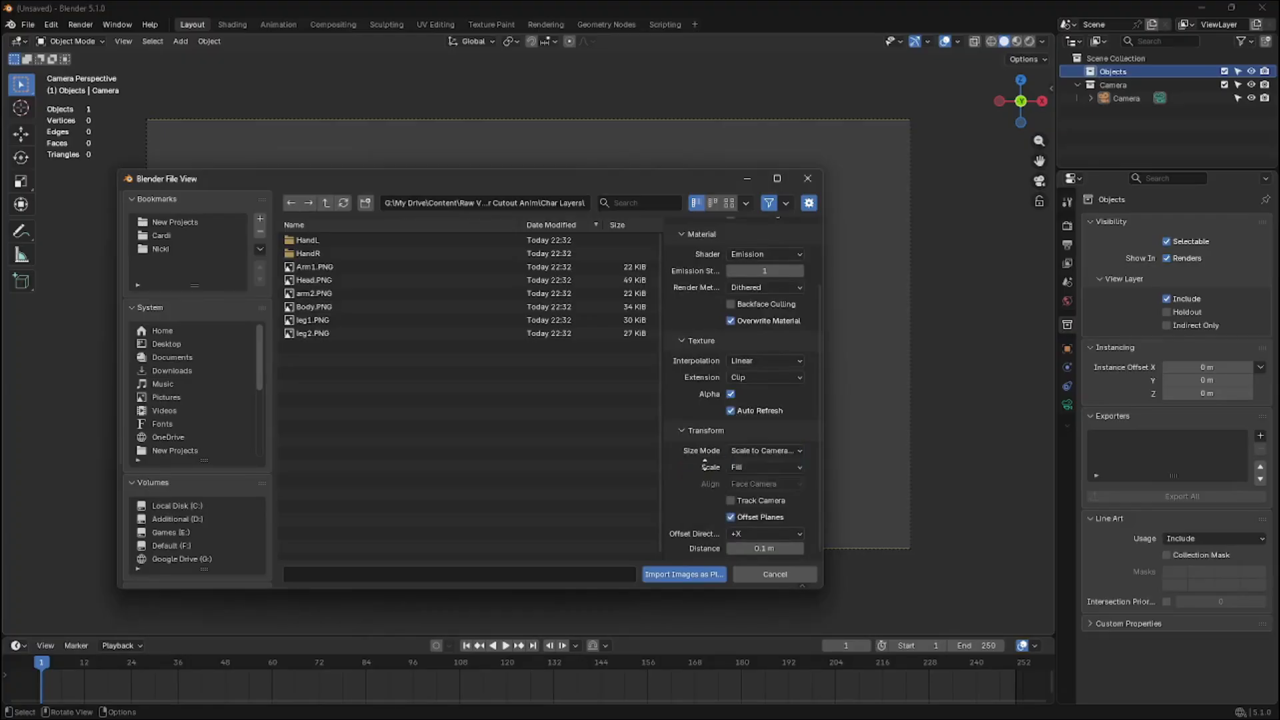
Set the plane offset direction to -Z and the offset distance to 0.001 m
left_click(743, 532)
left_click(741, 516)
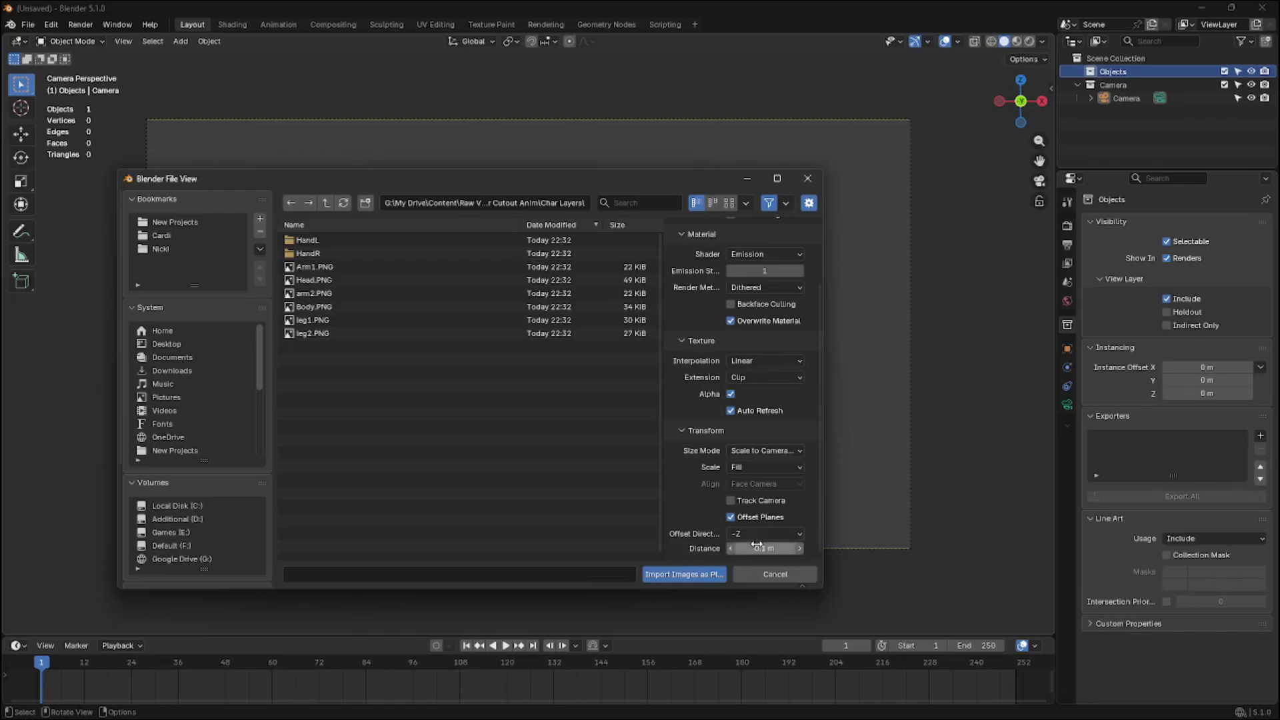
left_click(755, 548)
left_click(738, 549)
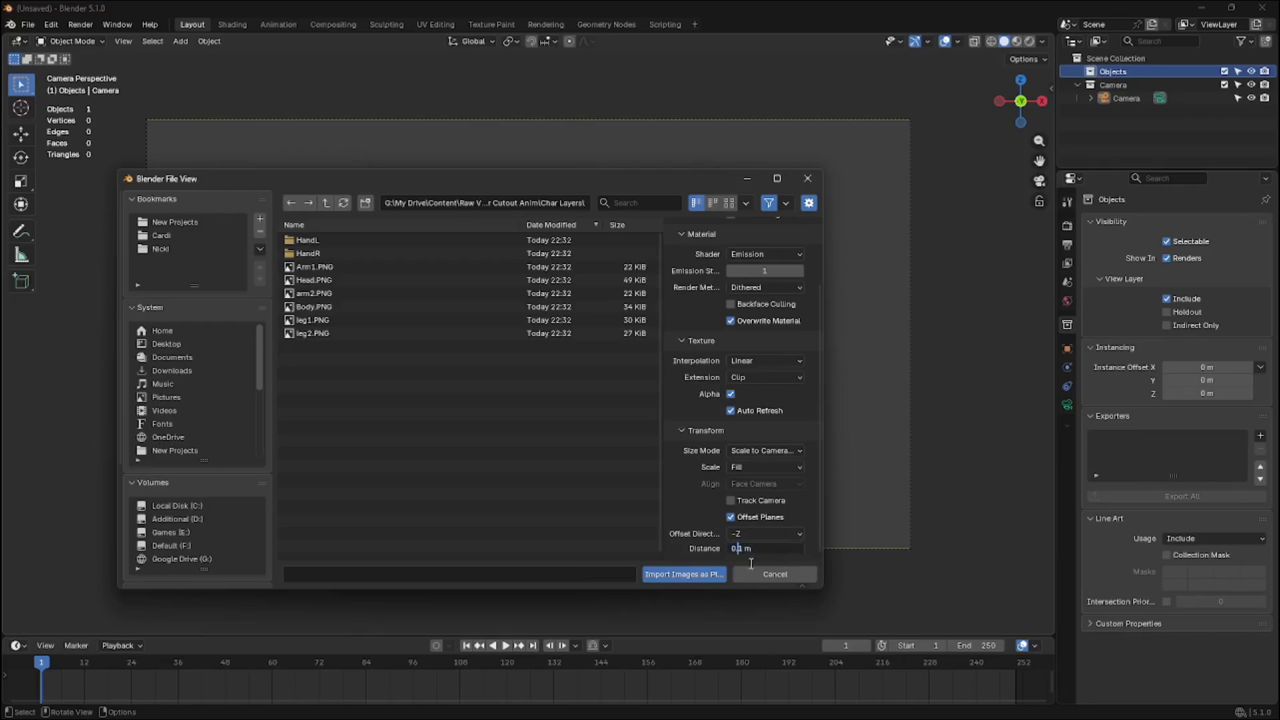
type("00")
key("Return")
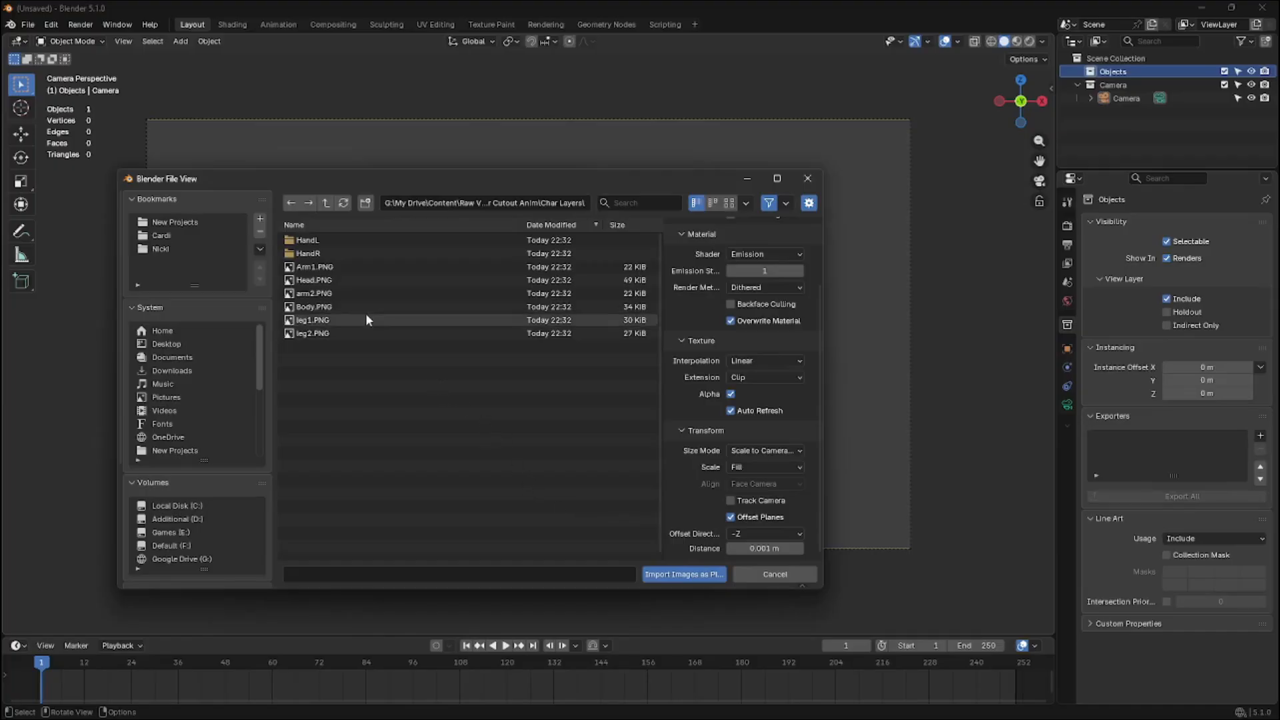
left_click_drag(395, 380, 322, 280)
left_click(386, 363)
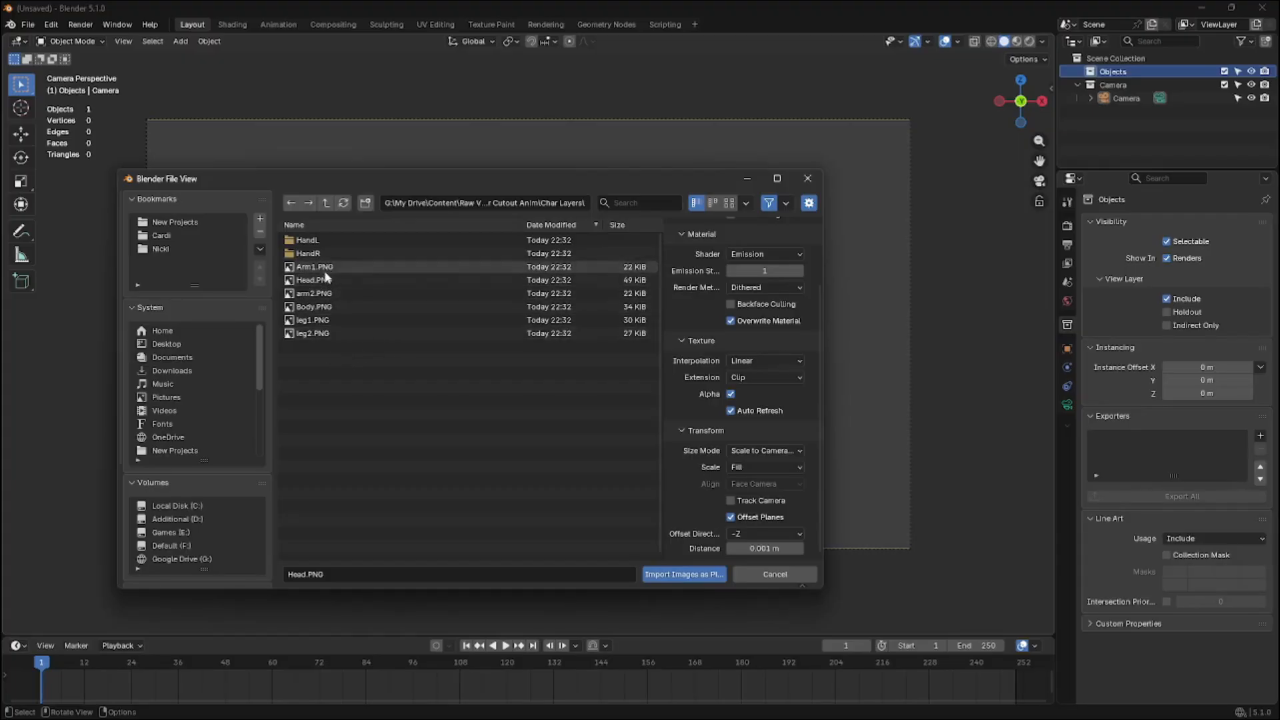
left_click_drag(338, 349, 316, 268)
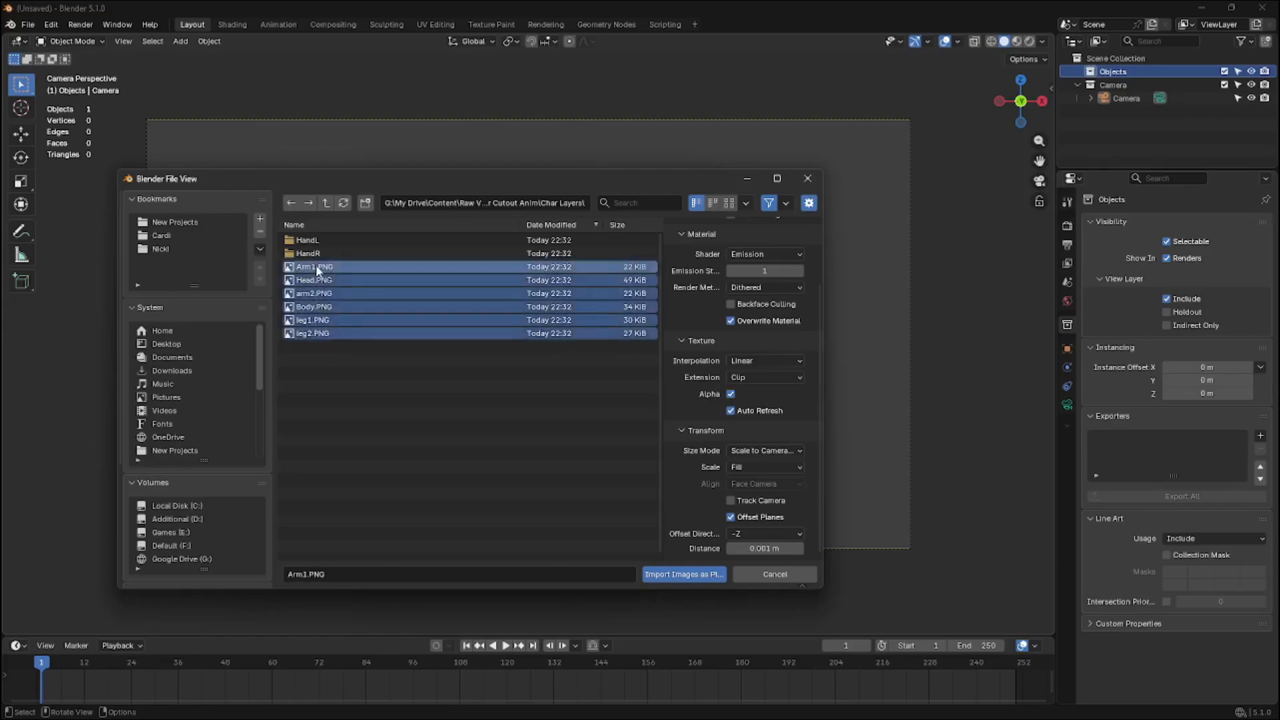
left_click(366, 364)
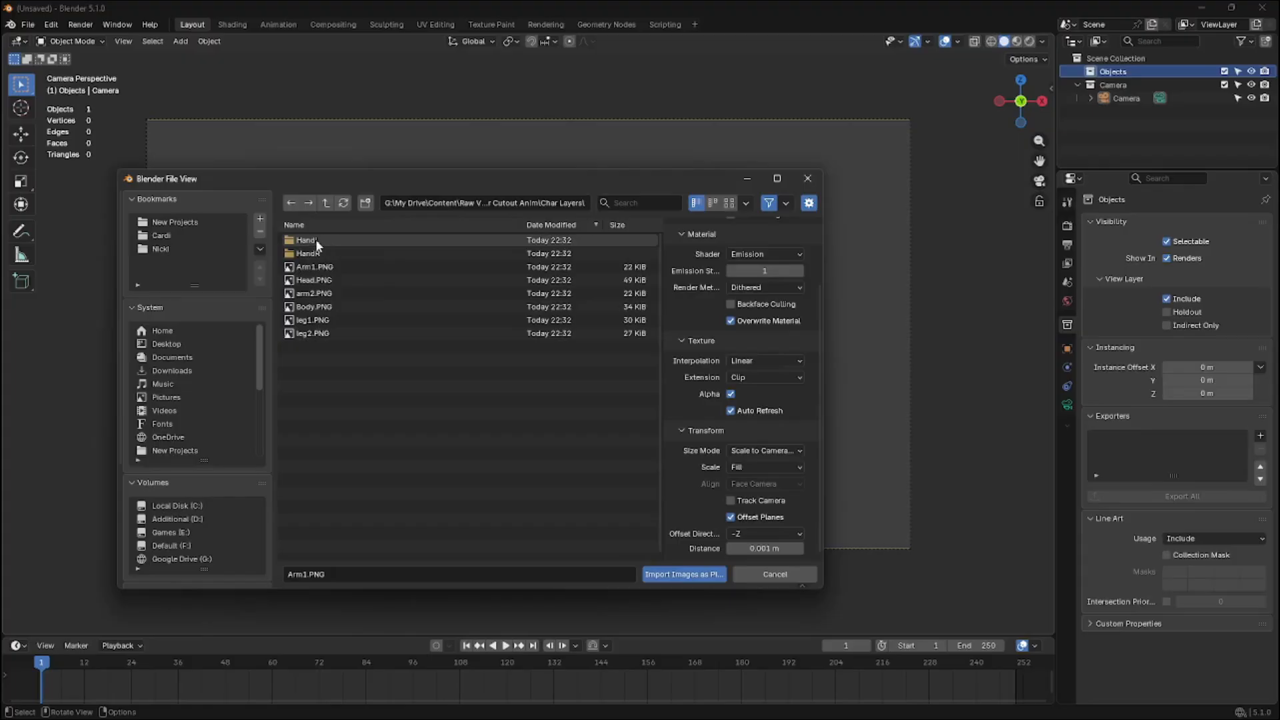
left_click_drag(355, 350, 322, 234)
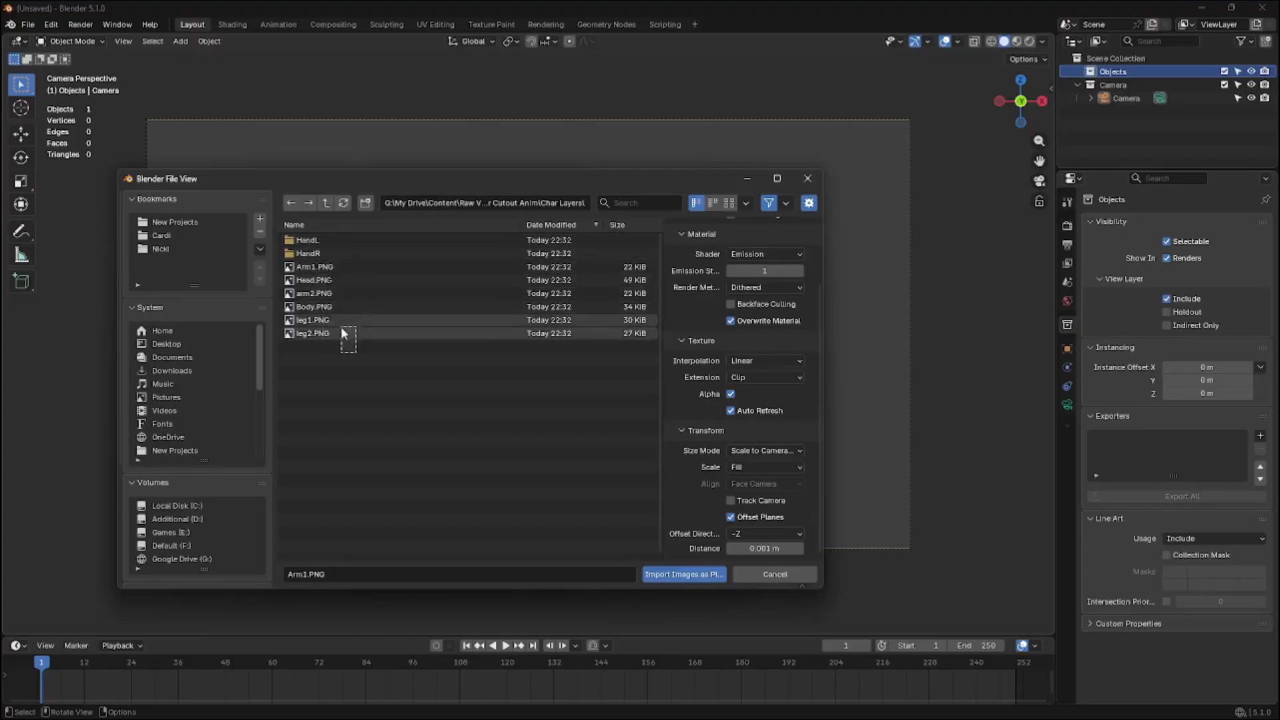
Set the file browser recursion to Two Levels so images inside the hand subfolders are listed
right_click(398, 371)
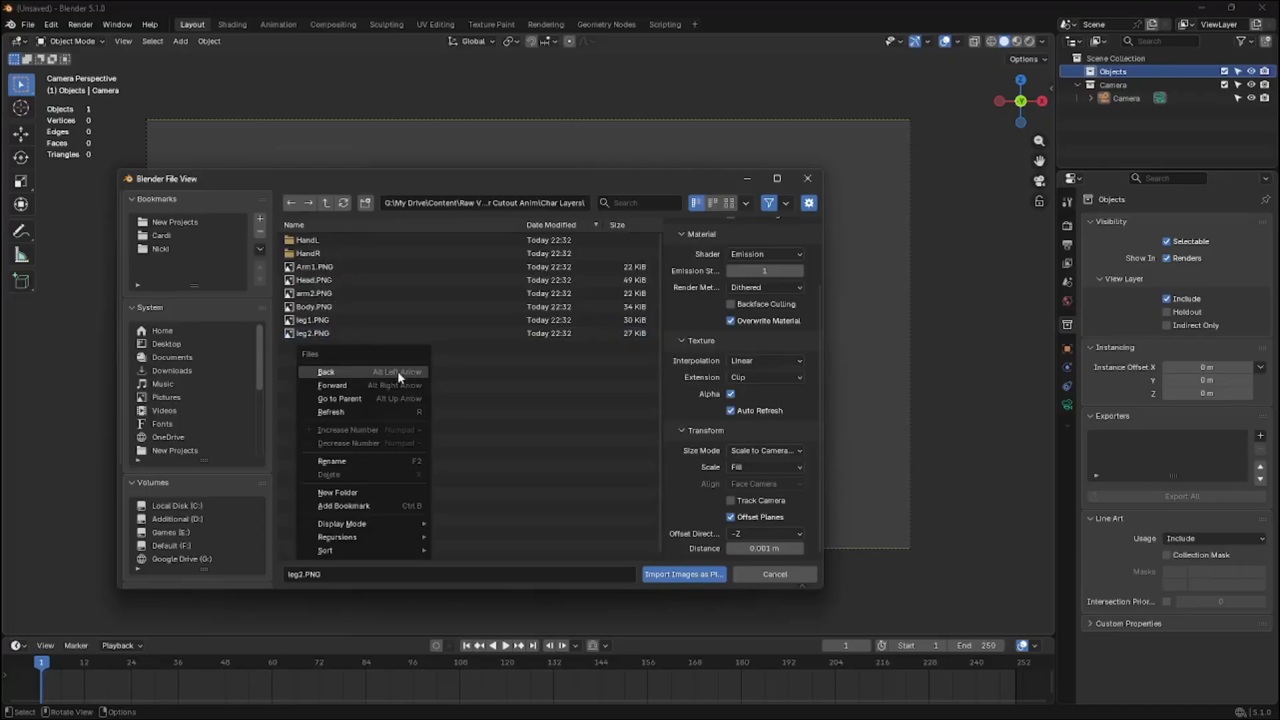
right_click(497, 364)
mouse_move(465, 528)
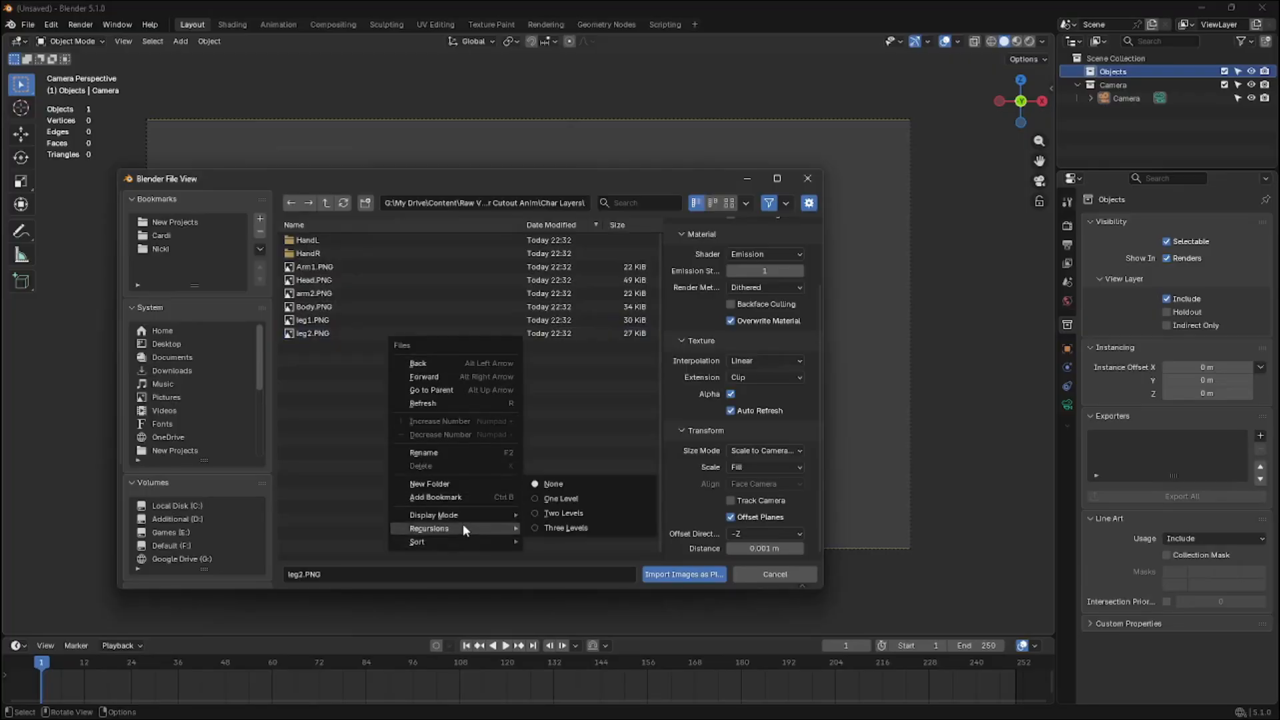
left_click(569, 514)
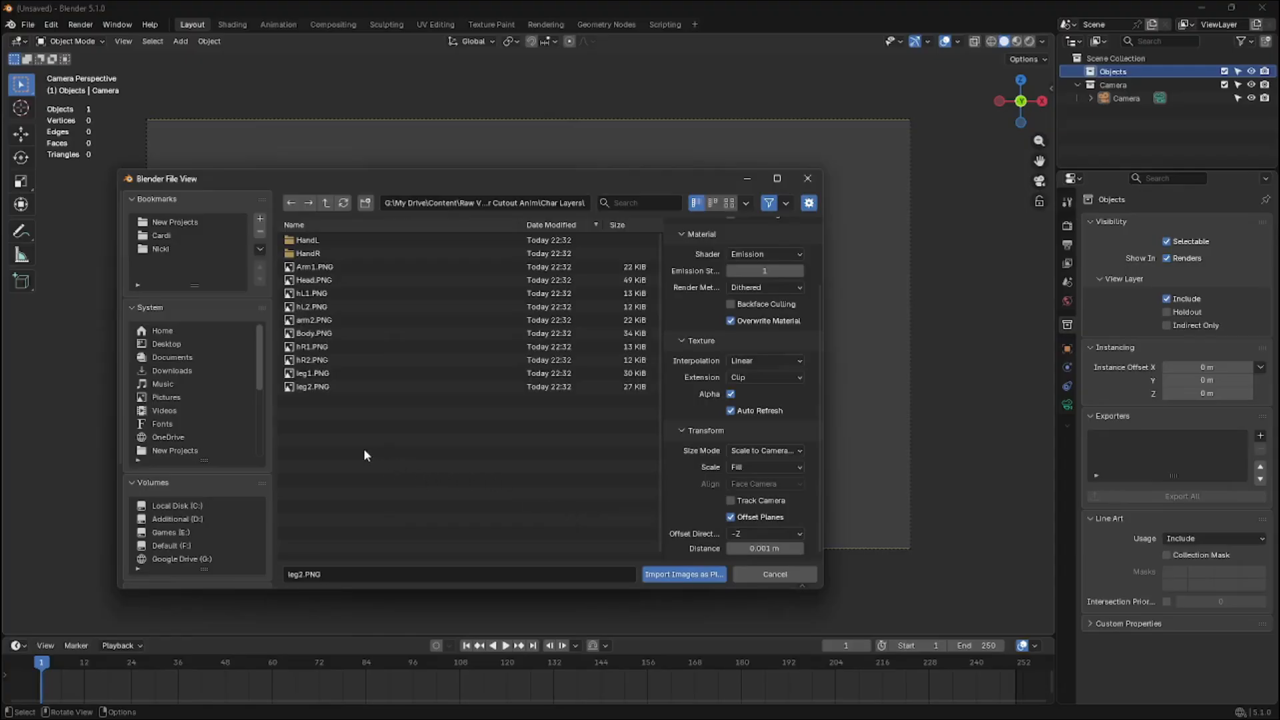
Select every PNG except hL2 and hR2 and import them as image planes
left_click_drag(363, 448, 319, 274)
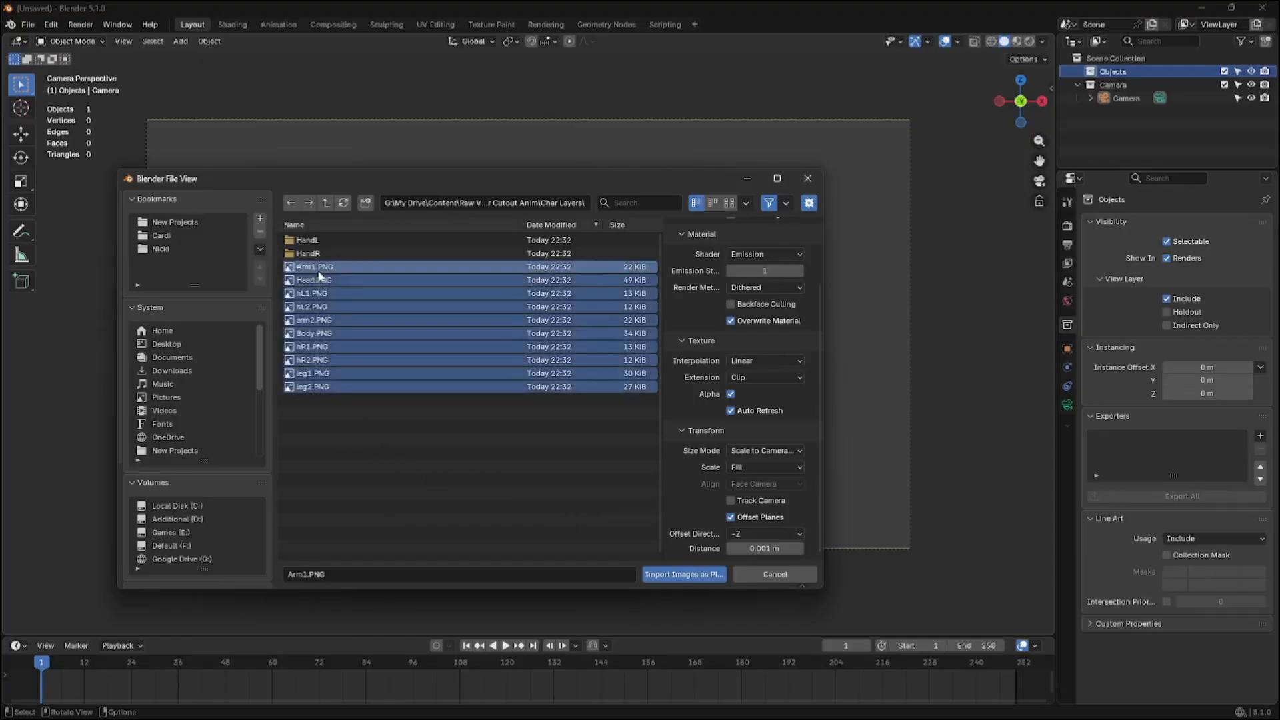
left_click(326, 307, "ctrl")
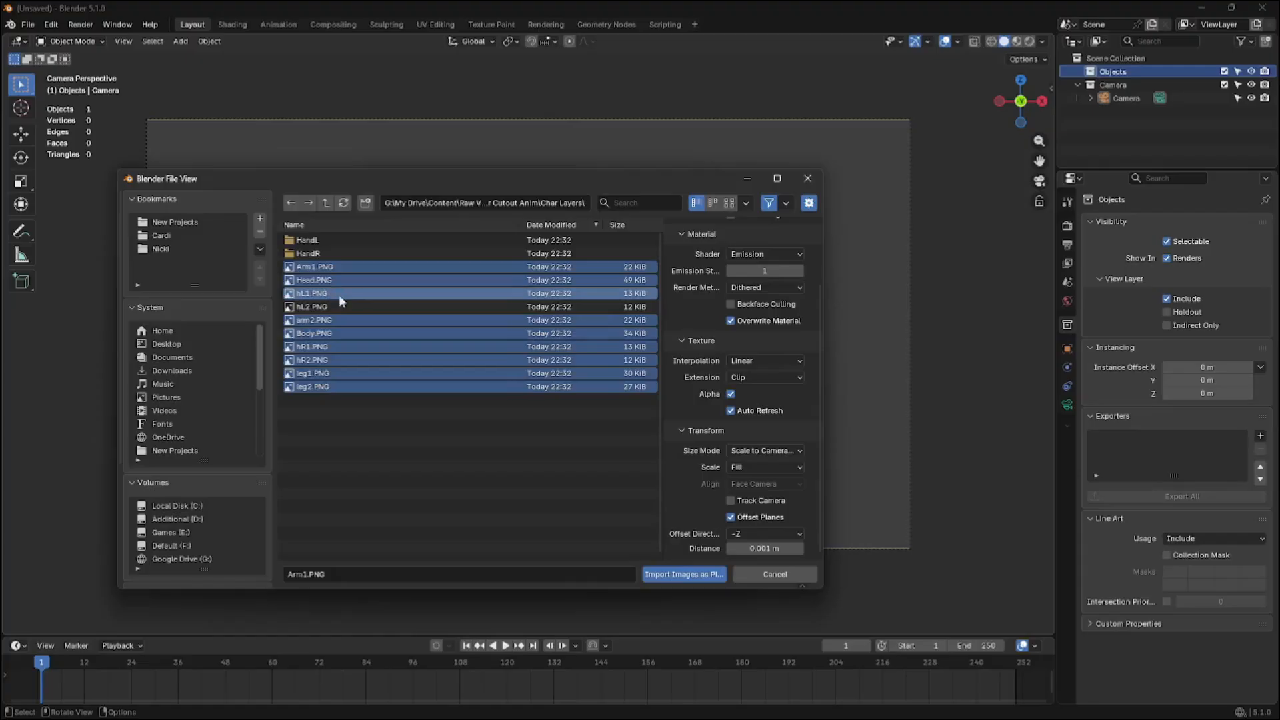
left_click(317, 362, "ctrl")
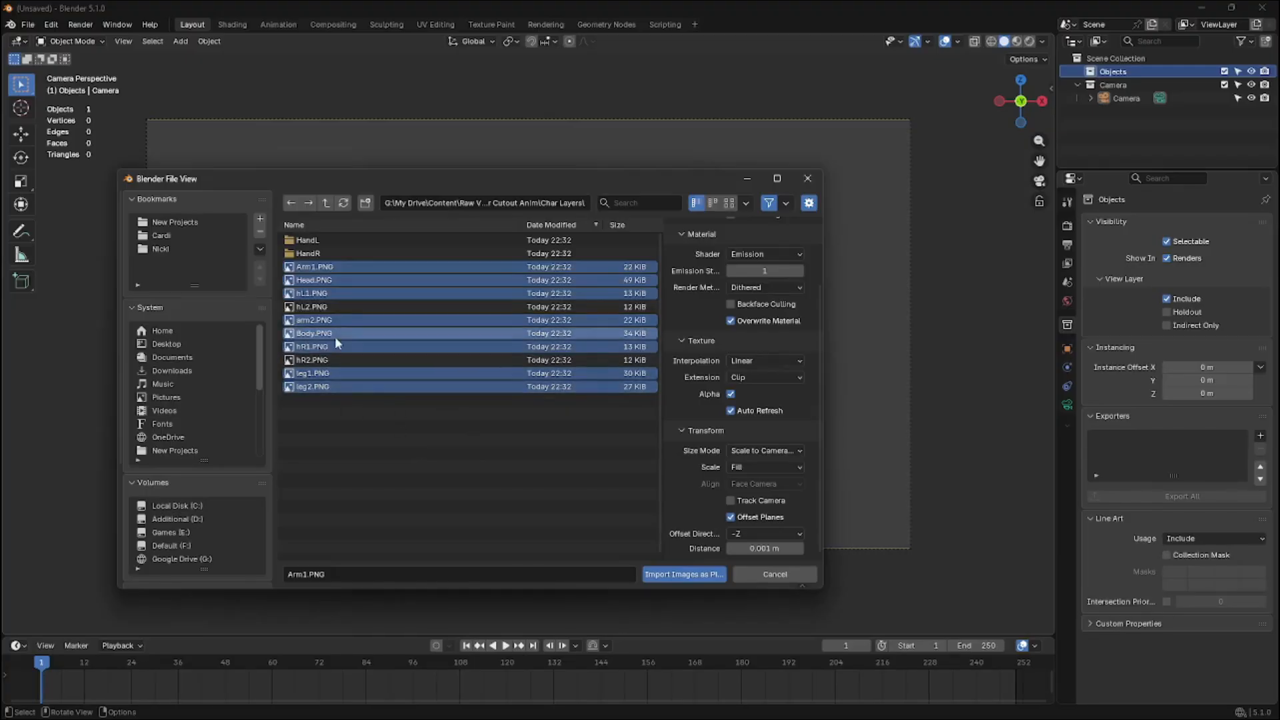
left_click(696, 575)
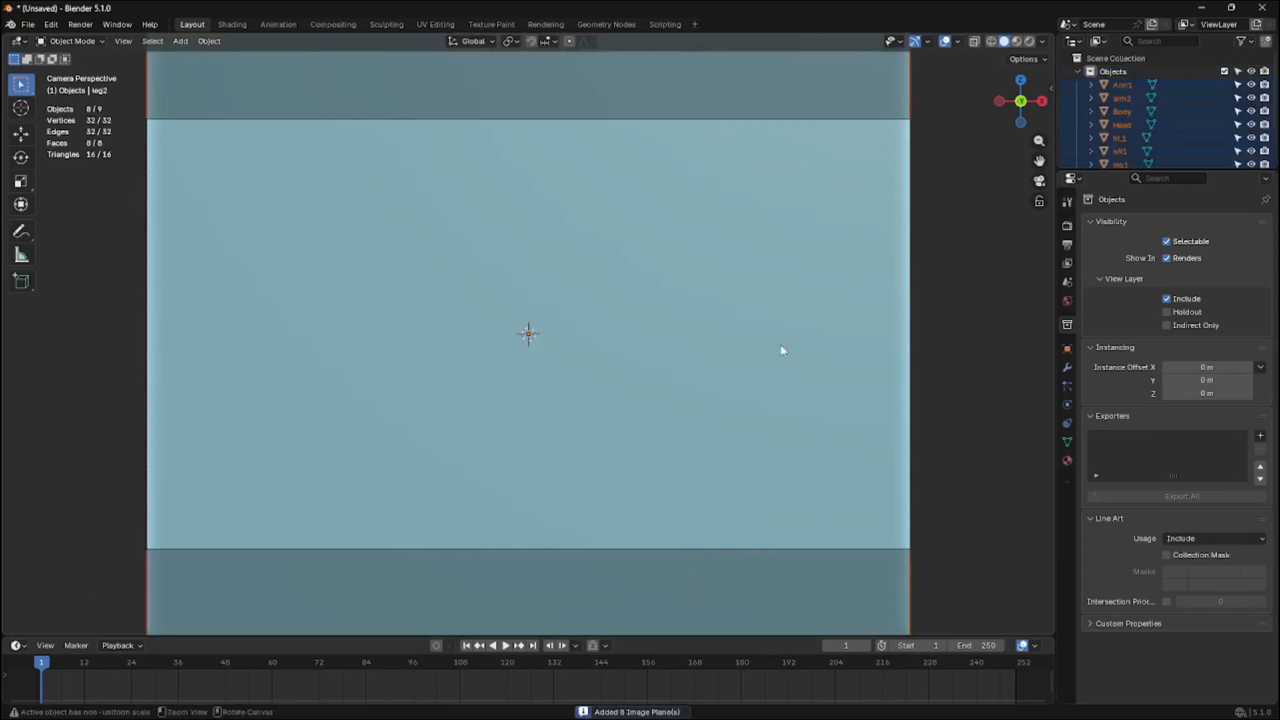
Switch the viewport to material preview shading
left_click(1017, 41)
scroll(834, 217, "down", 4)
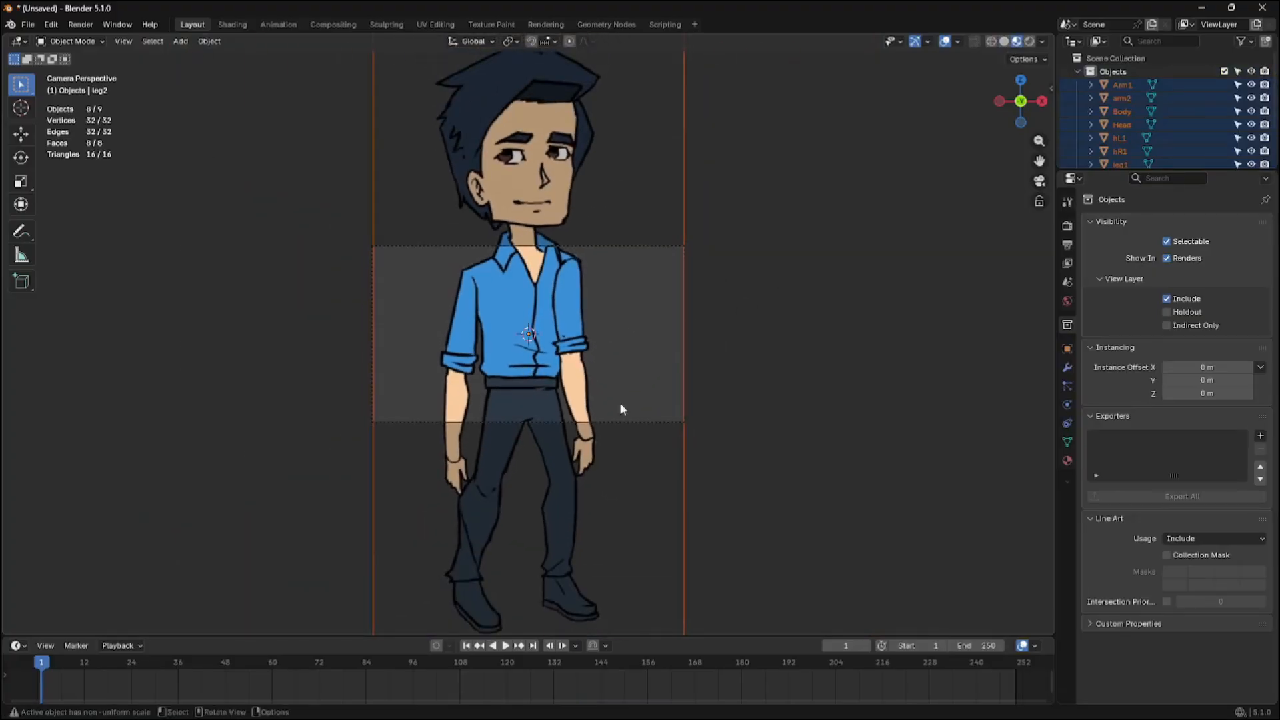
Move the arm2 plane about 0.005 m along the global Y axis
left_click(1129, 100)
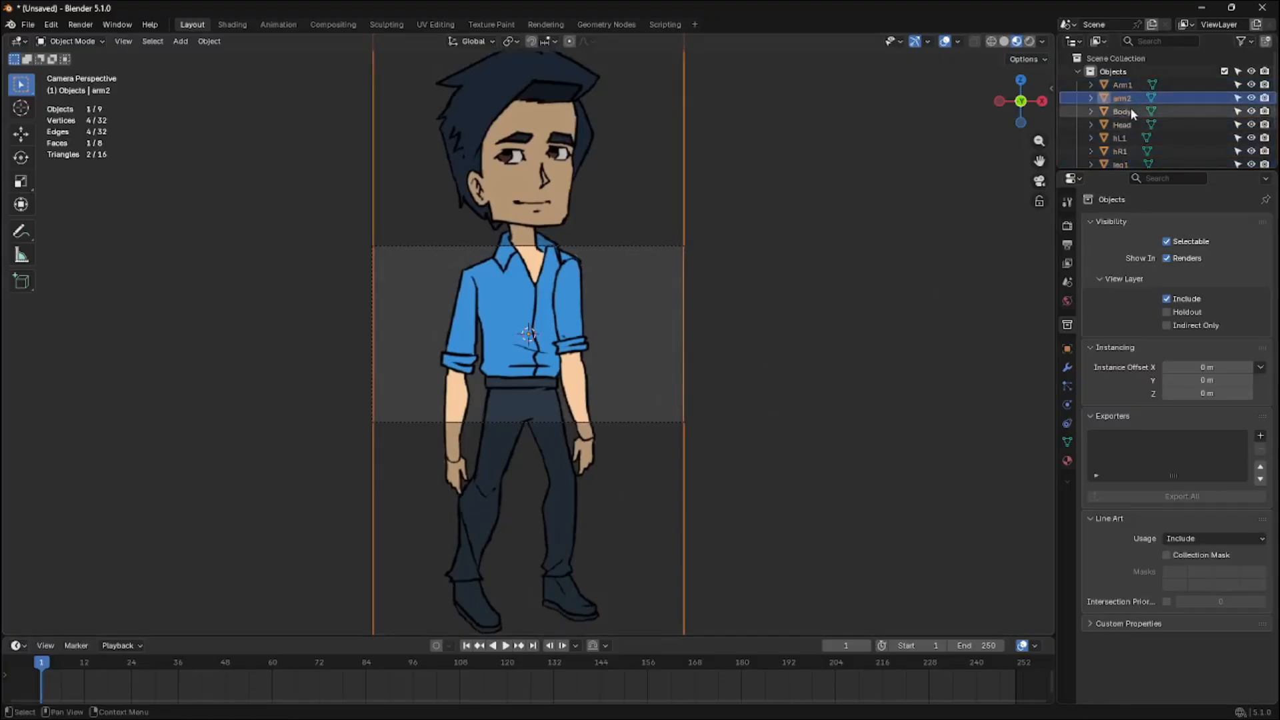
left_click_drag(1148, 168, 1147, 249)
key("g")
key("y")
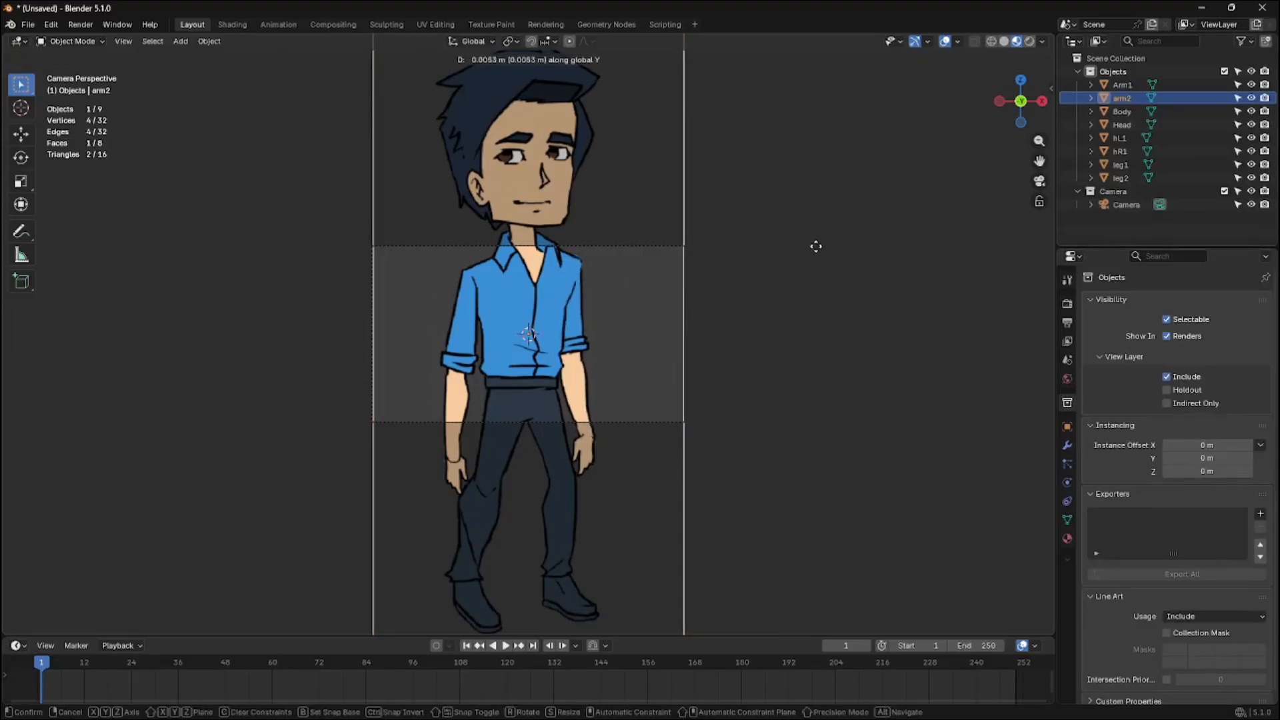
left_click(817, 246)
left_click(854, 271)
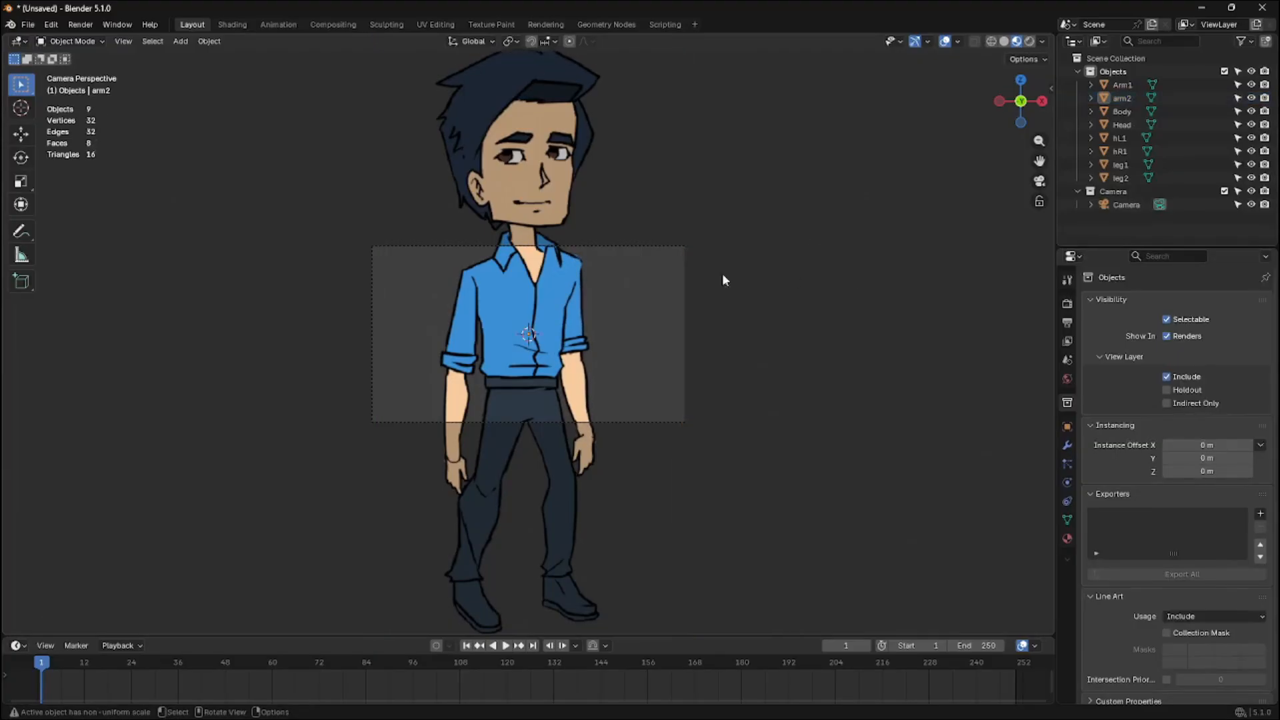
Select all character planes and scale them down together to fit inside the camera frame
left_click(1111, 174)
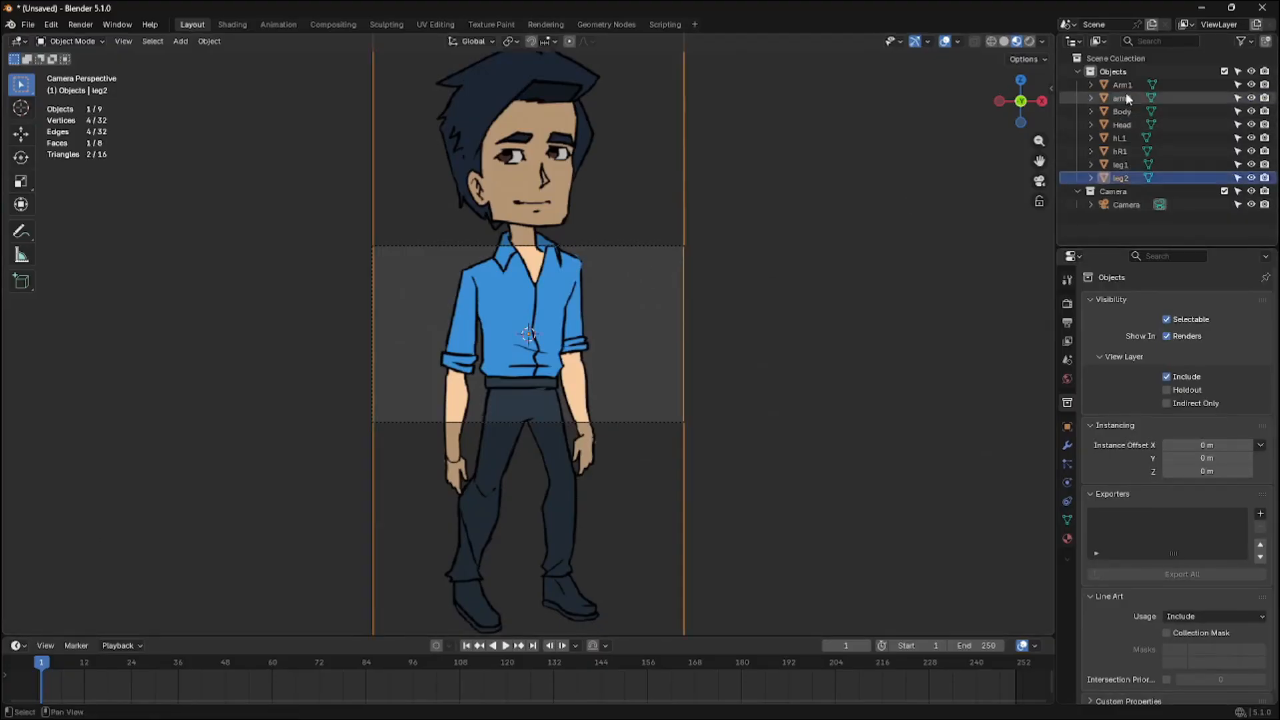
left_click(1126, 88, "shift")
key("s")
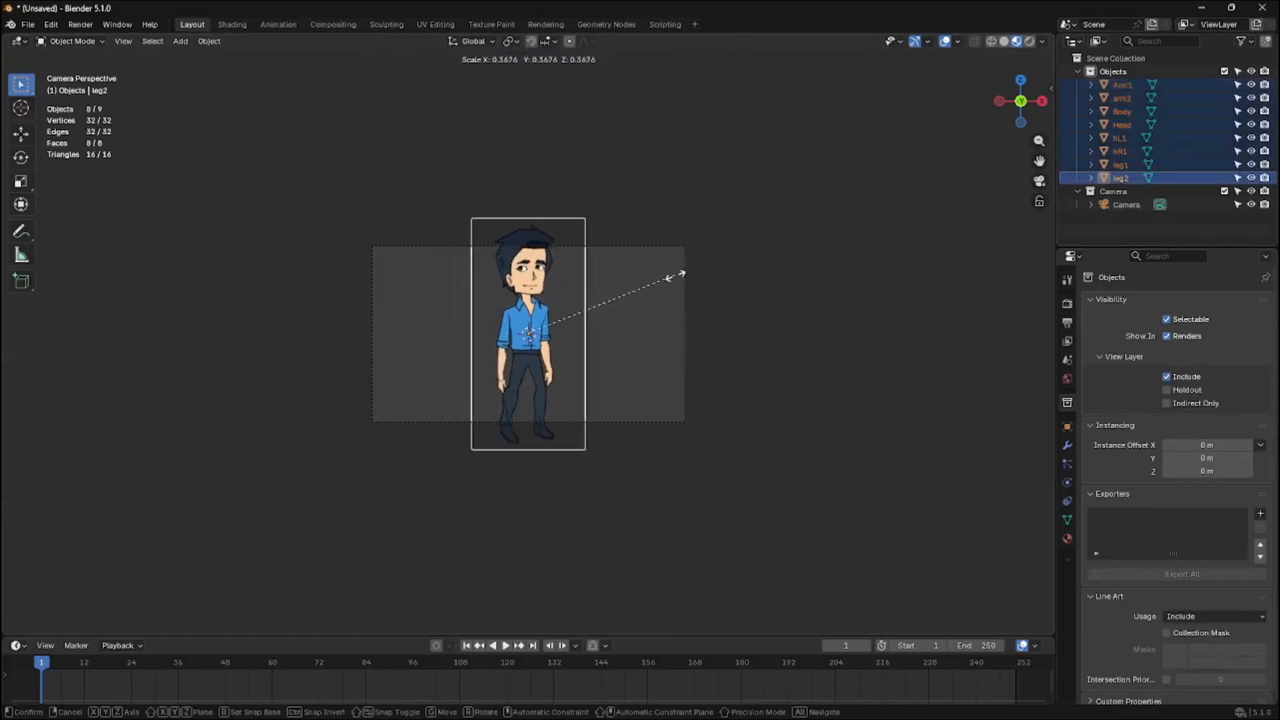
left_click(646, 292)
scroll(646, 280, "up", 4)
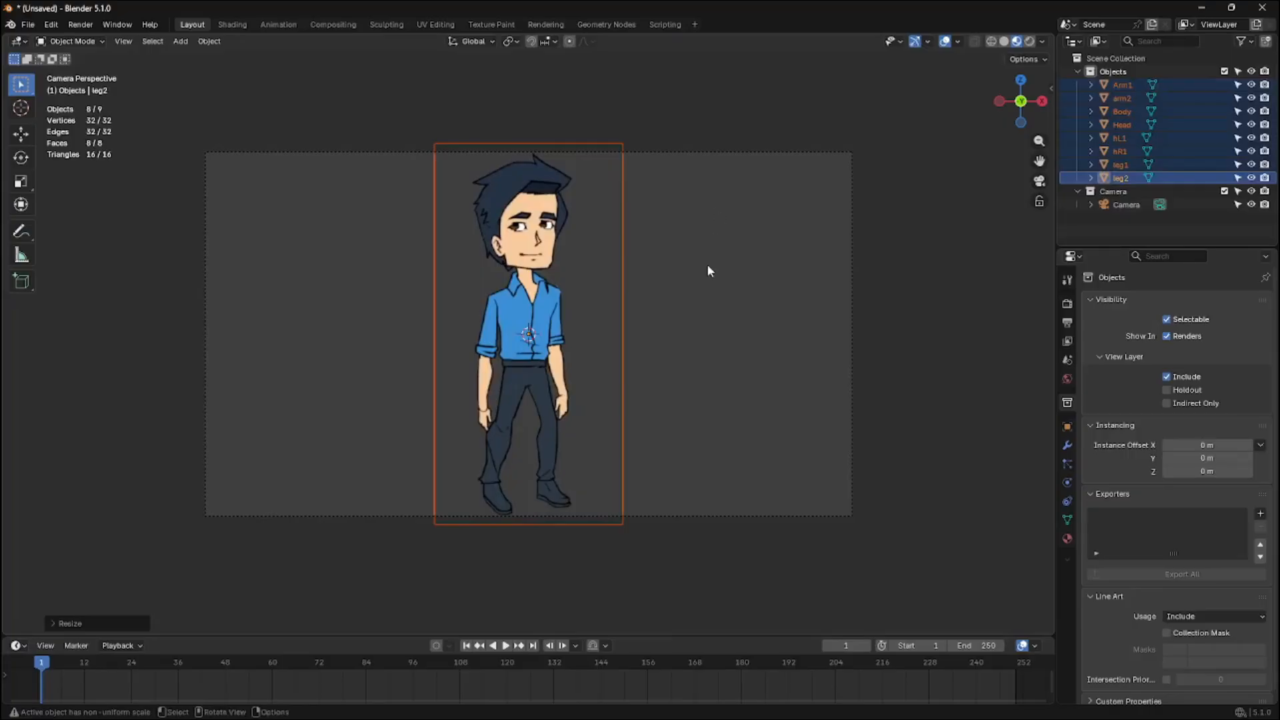
Select the hL1 plane, enter Edit Mode and knife-cut a rectangle around the left hand
left_click(1124, 140)
scroll(698, 288, "up", 2)
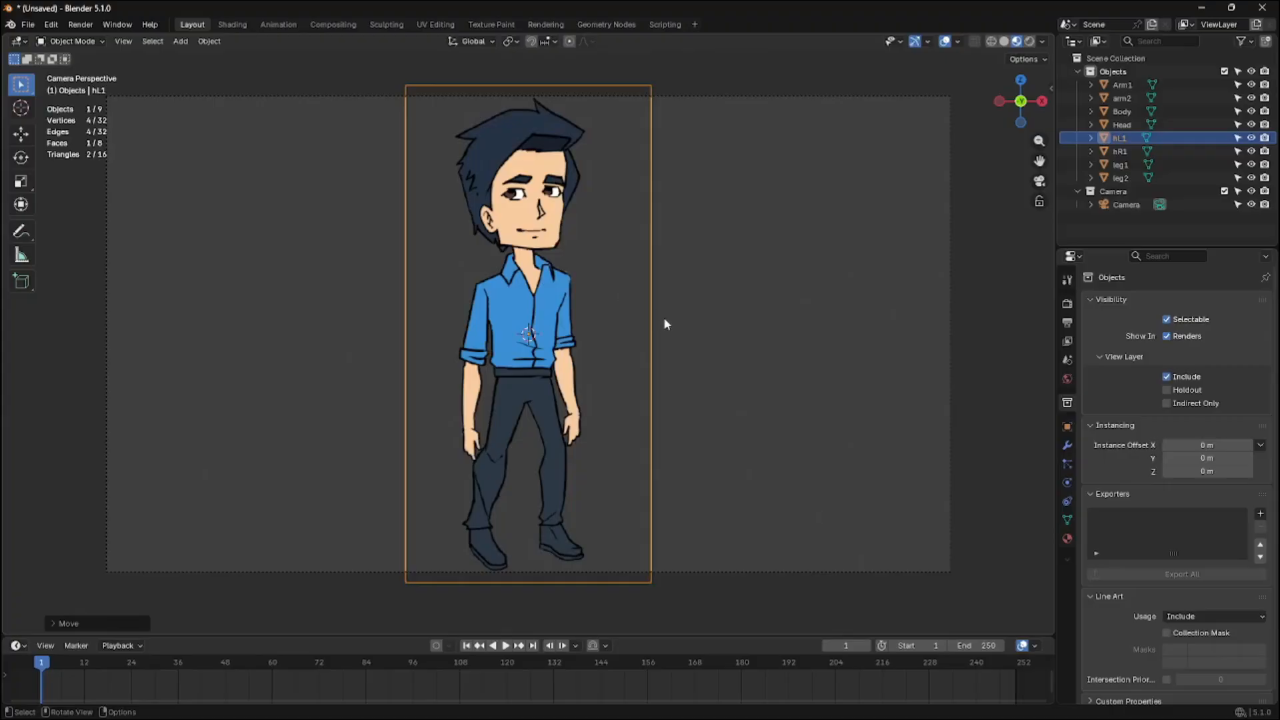
key("r")
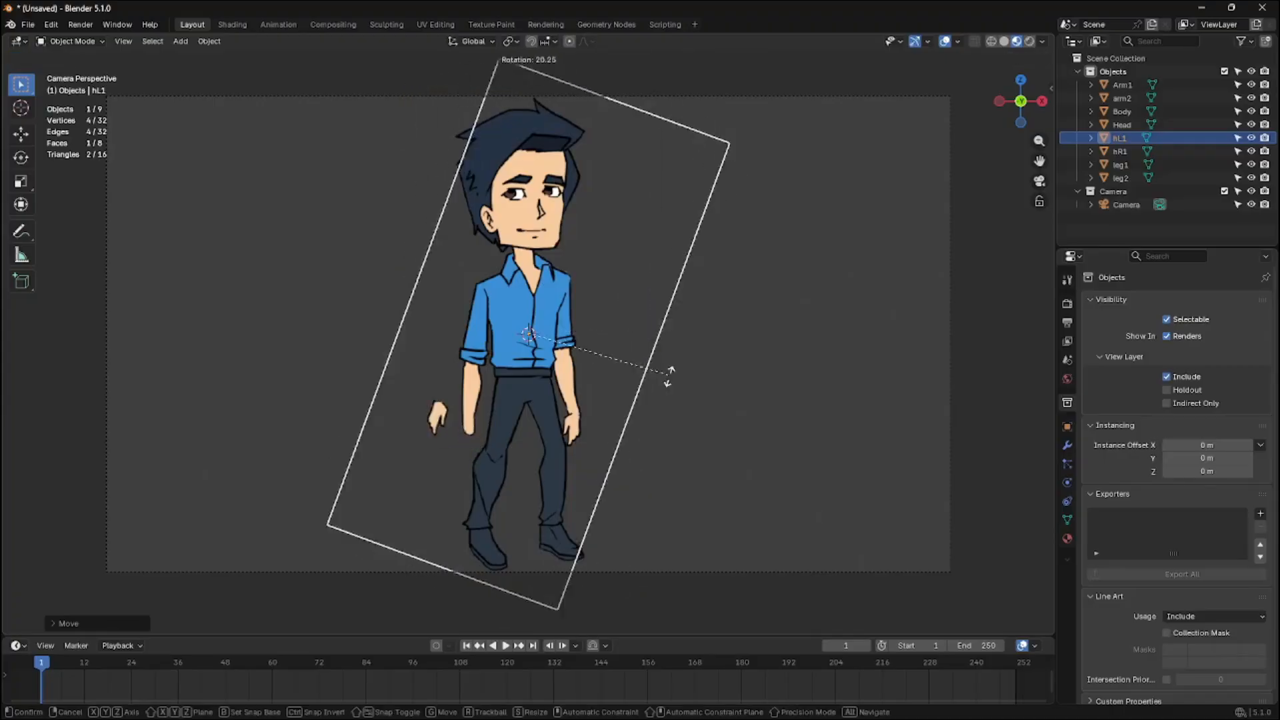
key("Escape")
key("Tab")
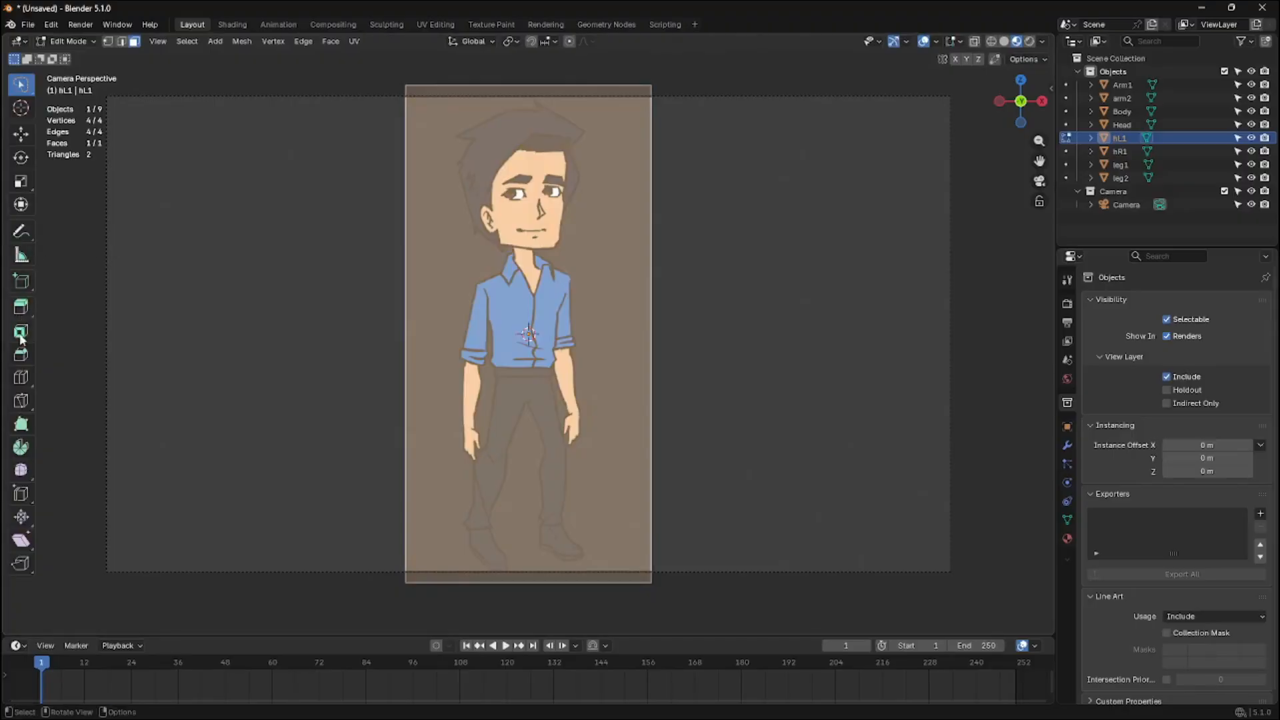
left_click(20, 401)
left_click(444, 416)
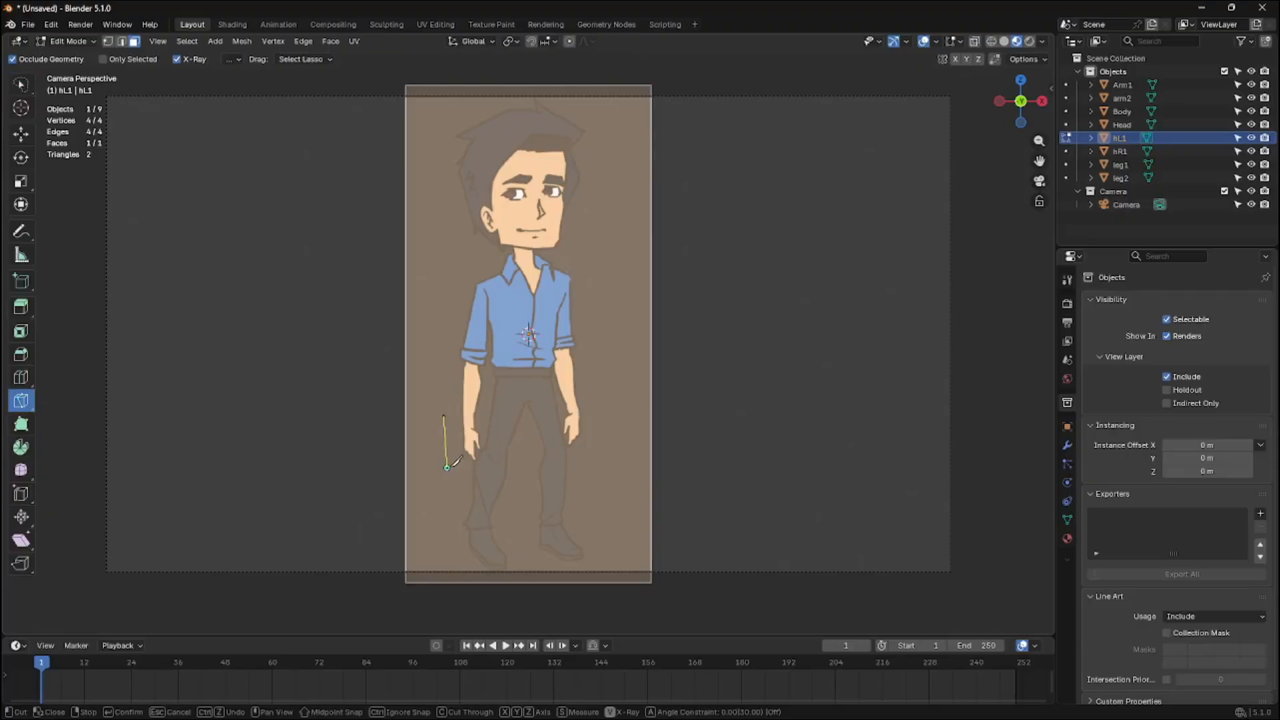
left_click(447, 467)
left_click(502, 465)
left_click(500, 415)
left_click(443, 416)
key("Return")
Delete the faces surrounding the left-hand rectangle and return to Object Mode
left_click(21, 85)
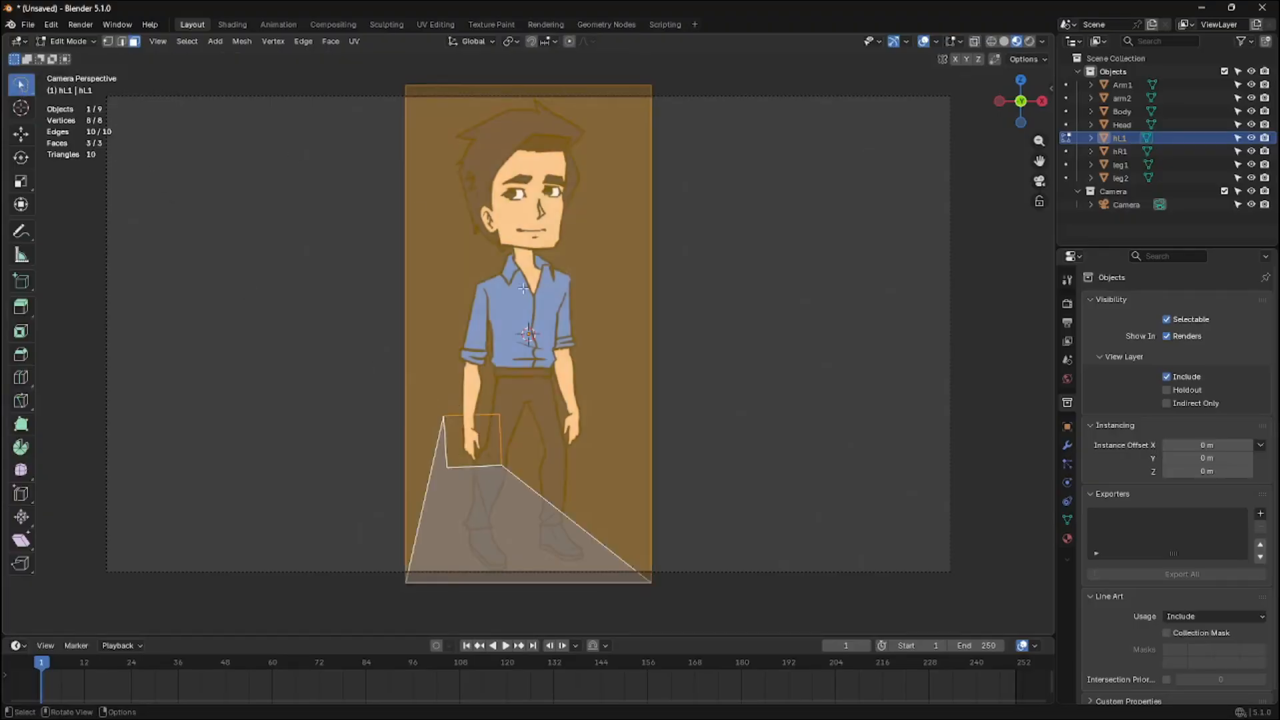
left_click(526, 455)
key("x")
left_click(503, 530)
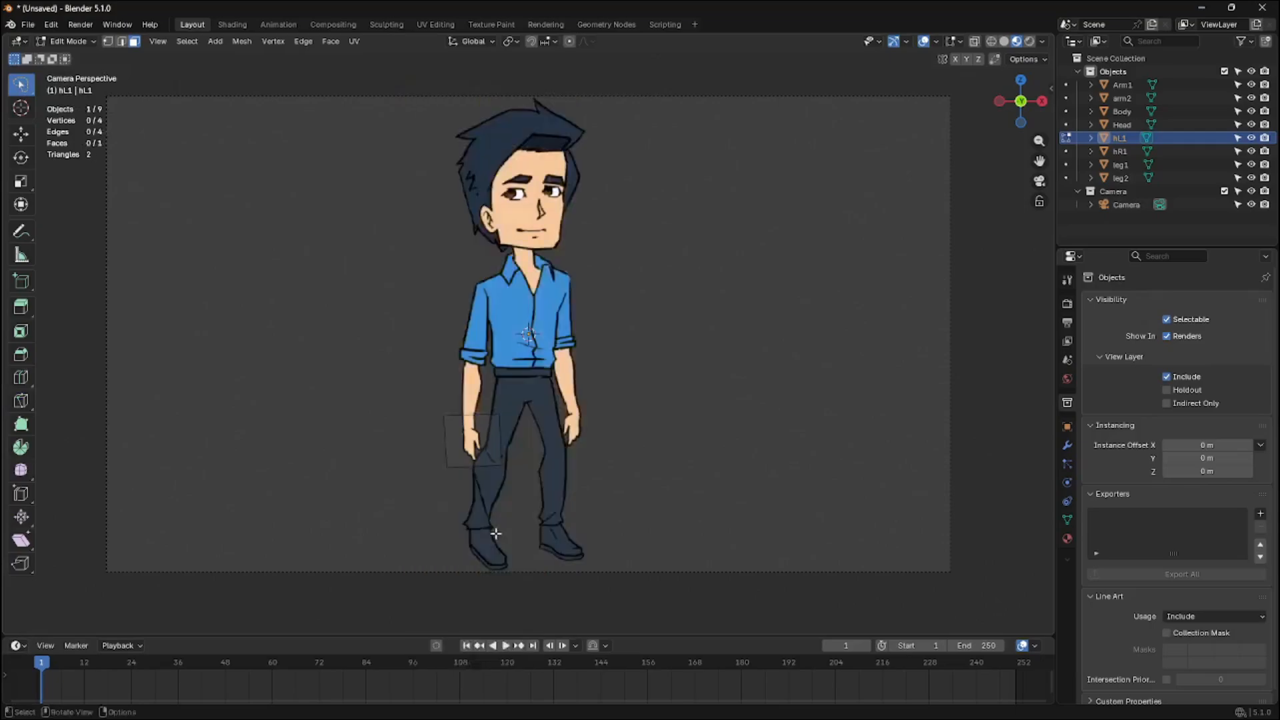
key("Tab")
Compare the hL1, hR1 and arm2 planes by selecting each in turn, ending on hR1
left_click(593, 464)
left_click(1125, 151)
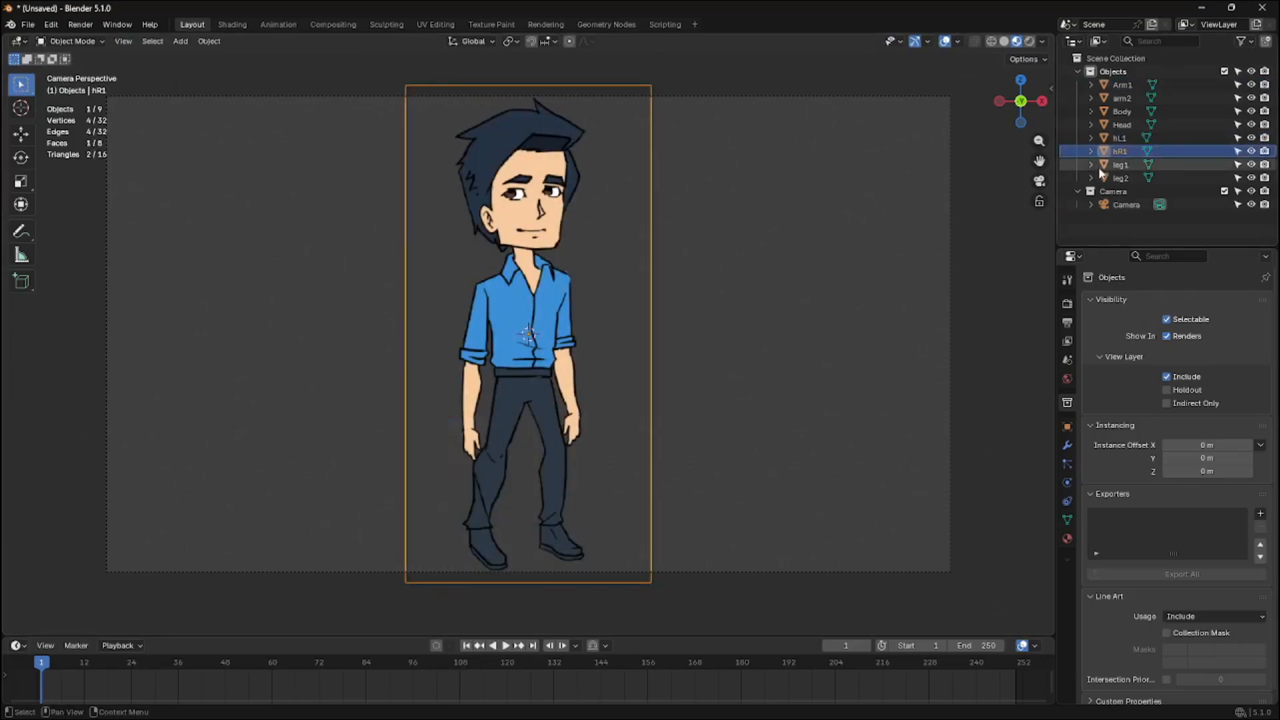
left_click(1127, 143)
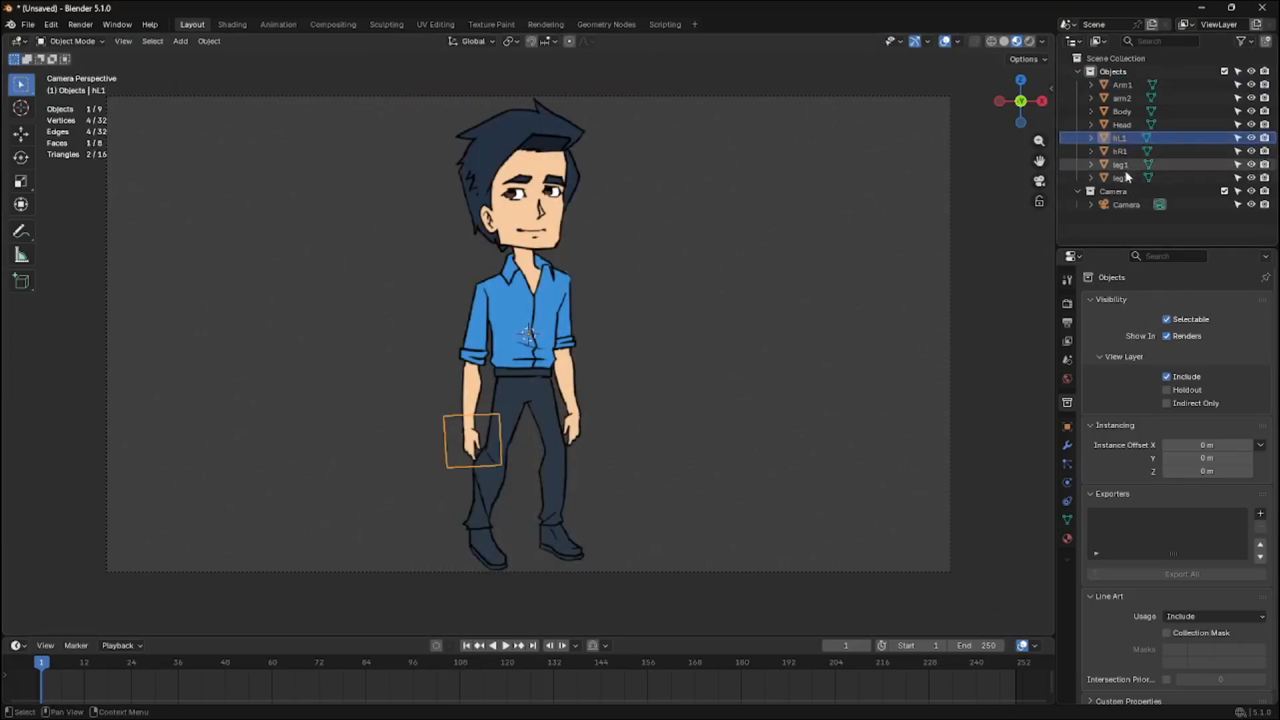
left_click(1125, 153)
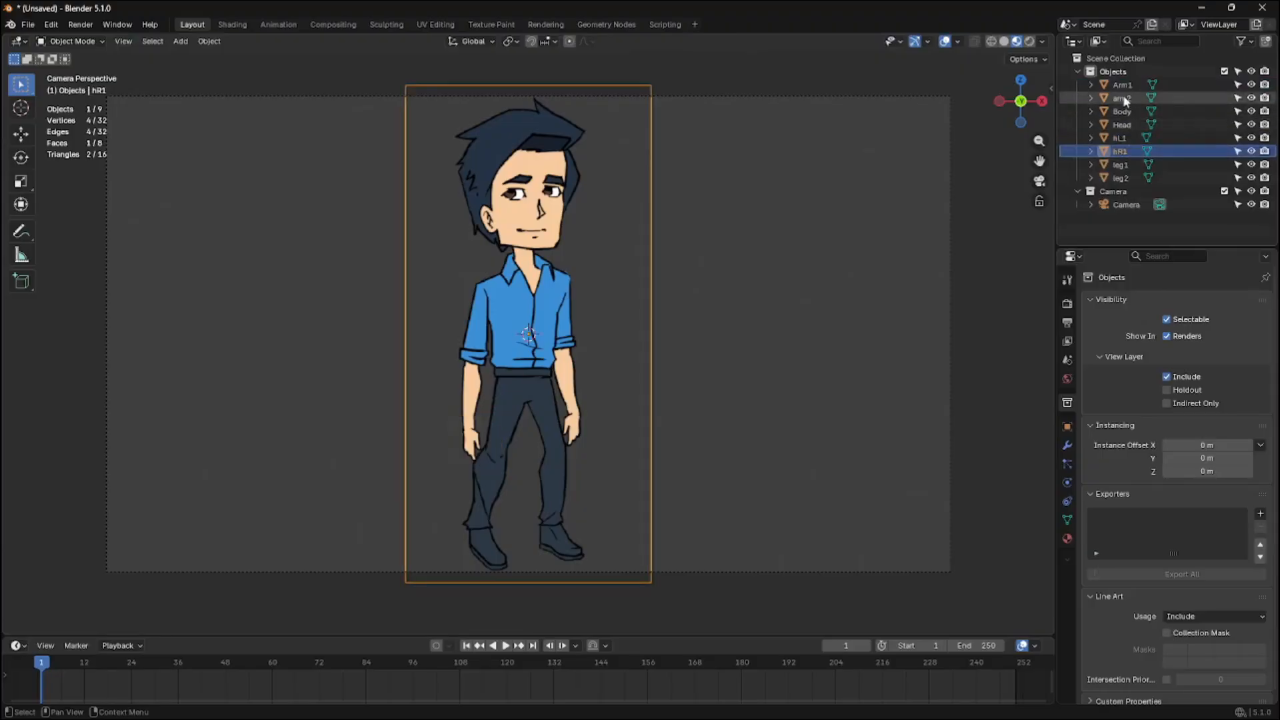
left_click(1126, 100)
left_click(1126, 137)
left_click(1125, 151)
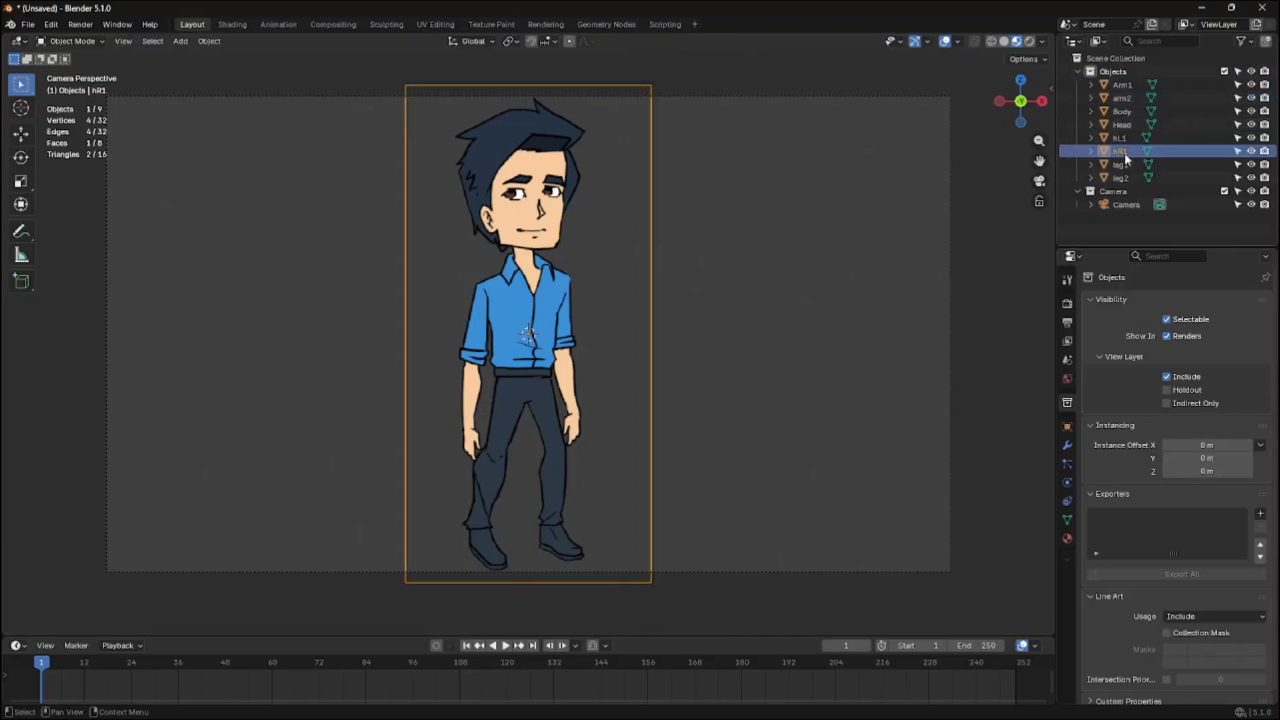
In Edit Mode, knife-cut a rectangle around the right hand on the hR1 plane
key("Tab")
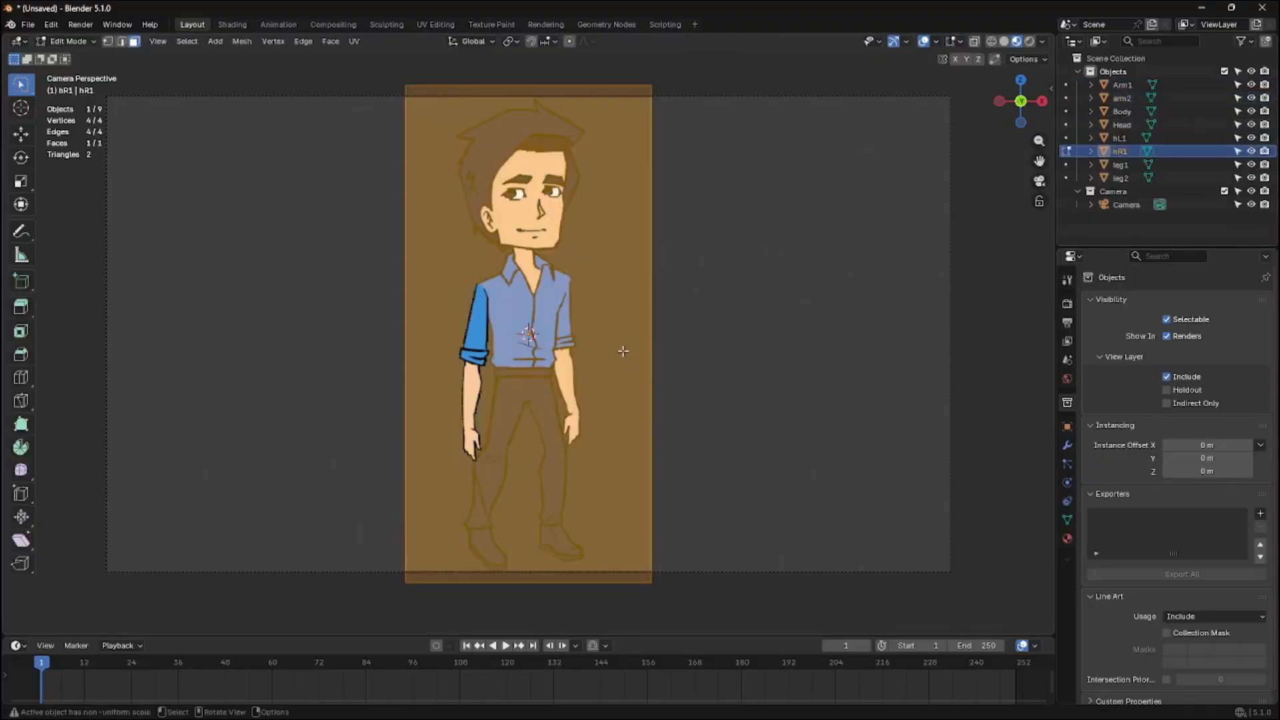
left_click(21, 400)
left_click(591, 409)
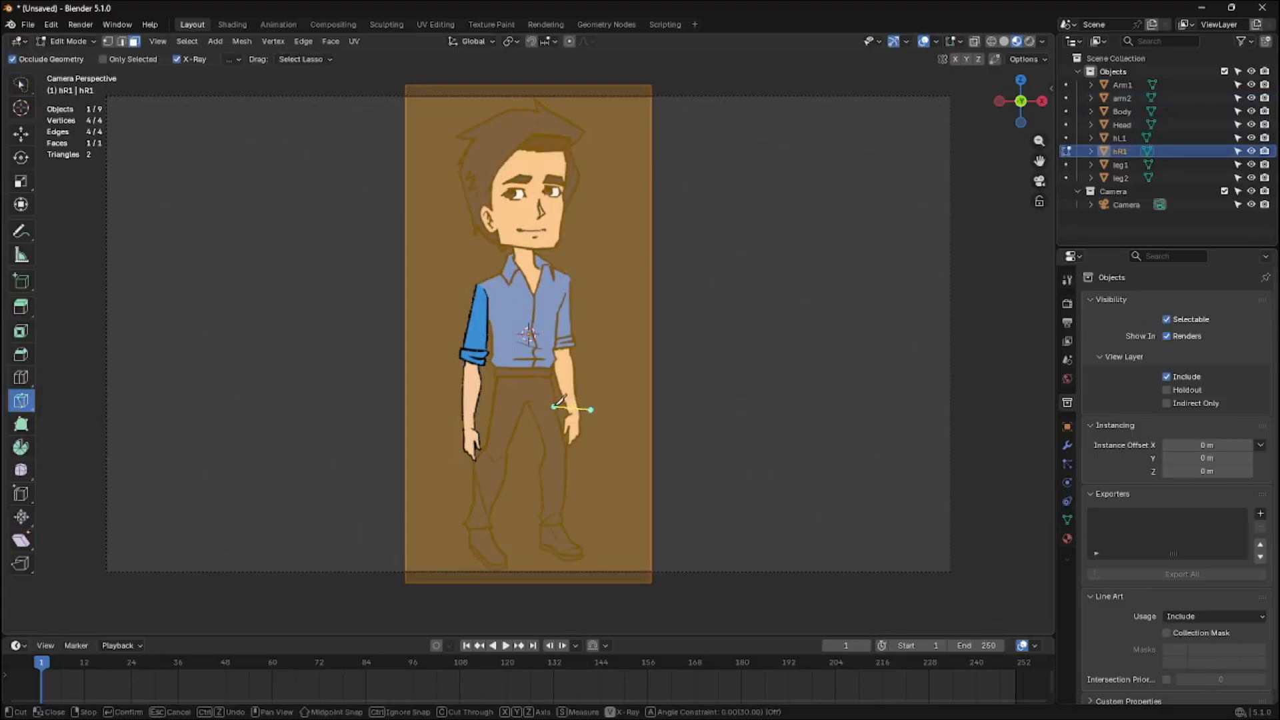
left_click(554, 407)
left_click(554, 452)
left_click(591, 453)
key("Return")
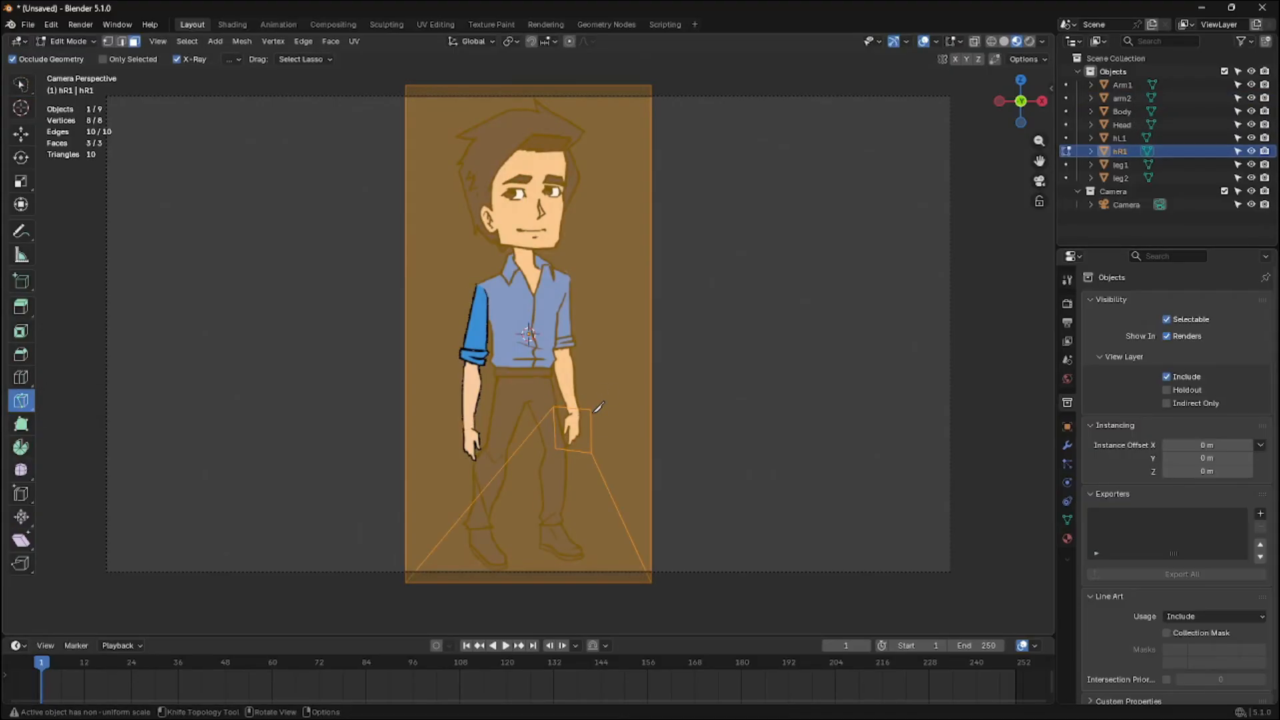
Delete the faces surrounding the right-hand rectangle and return to Object Mode
left_click(20, 84)
left_click(516, 268)
left_click(537, 504, "shift")
key("x")
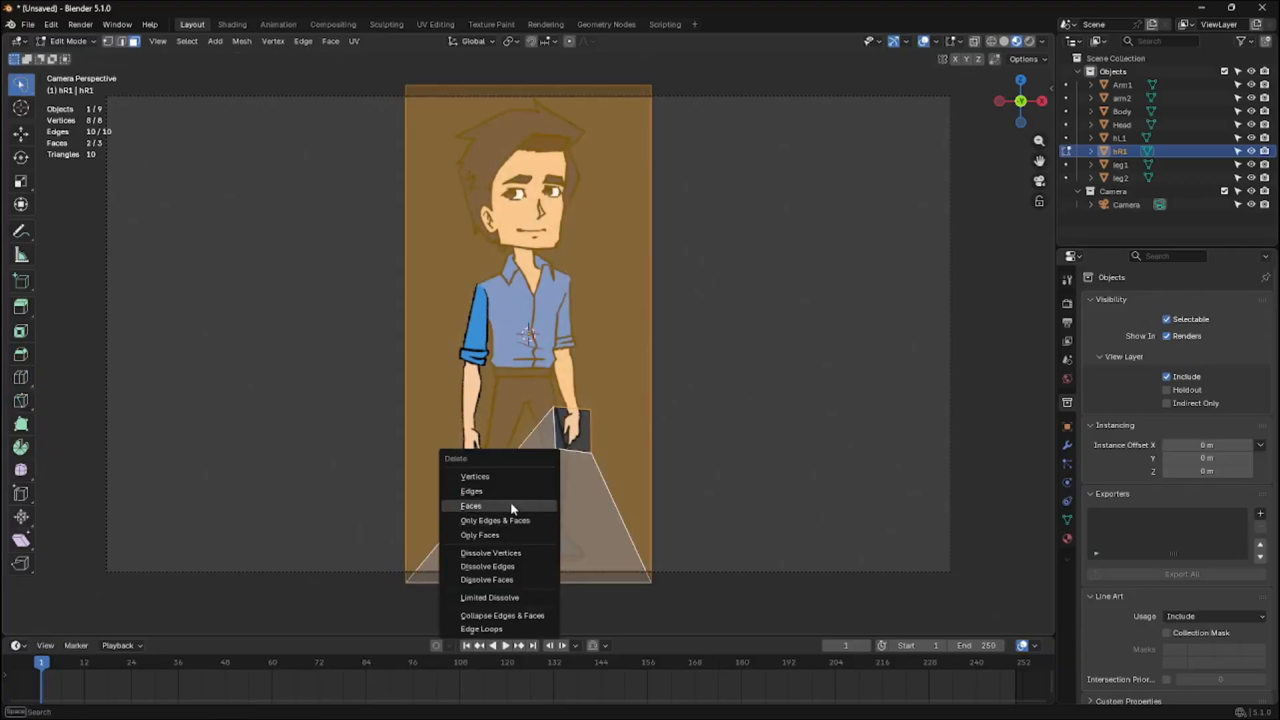
left_click(513, 509)
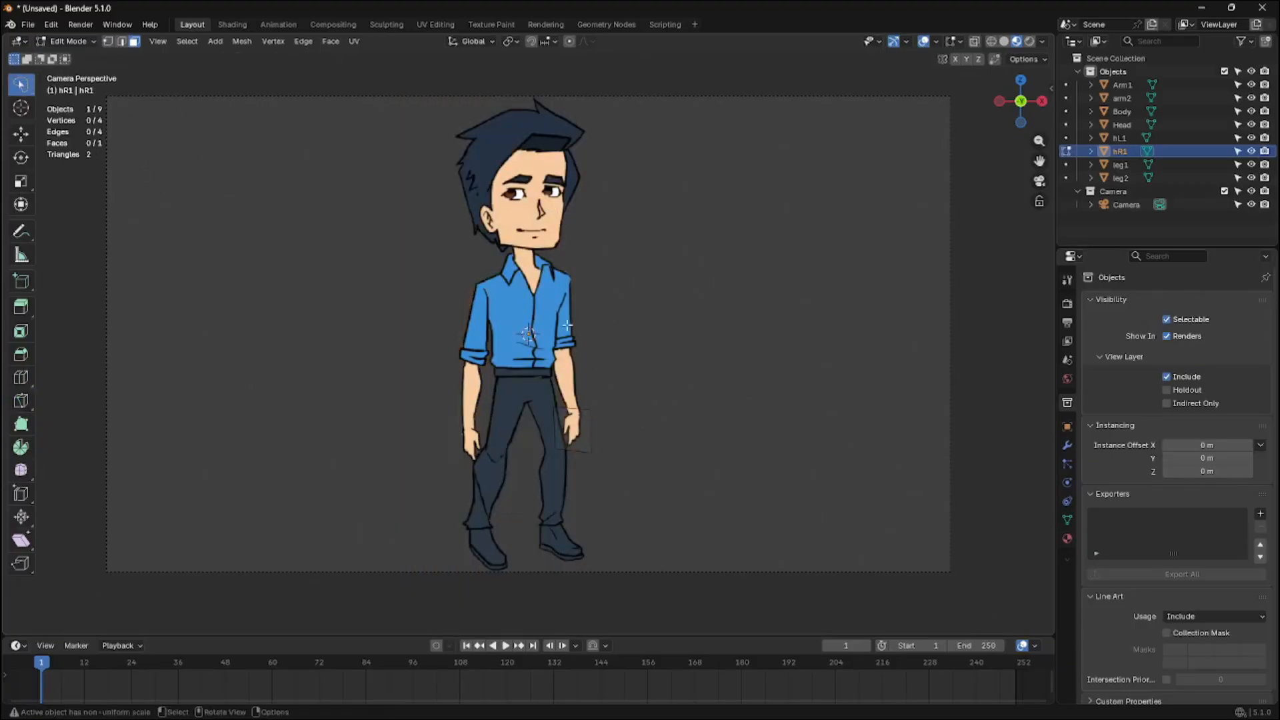
key("Tab")
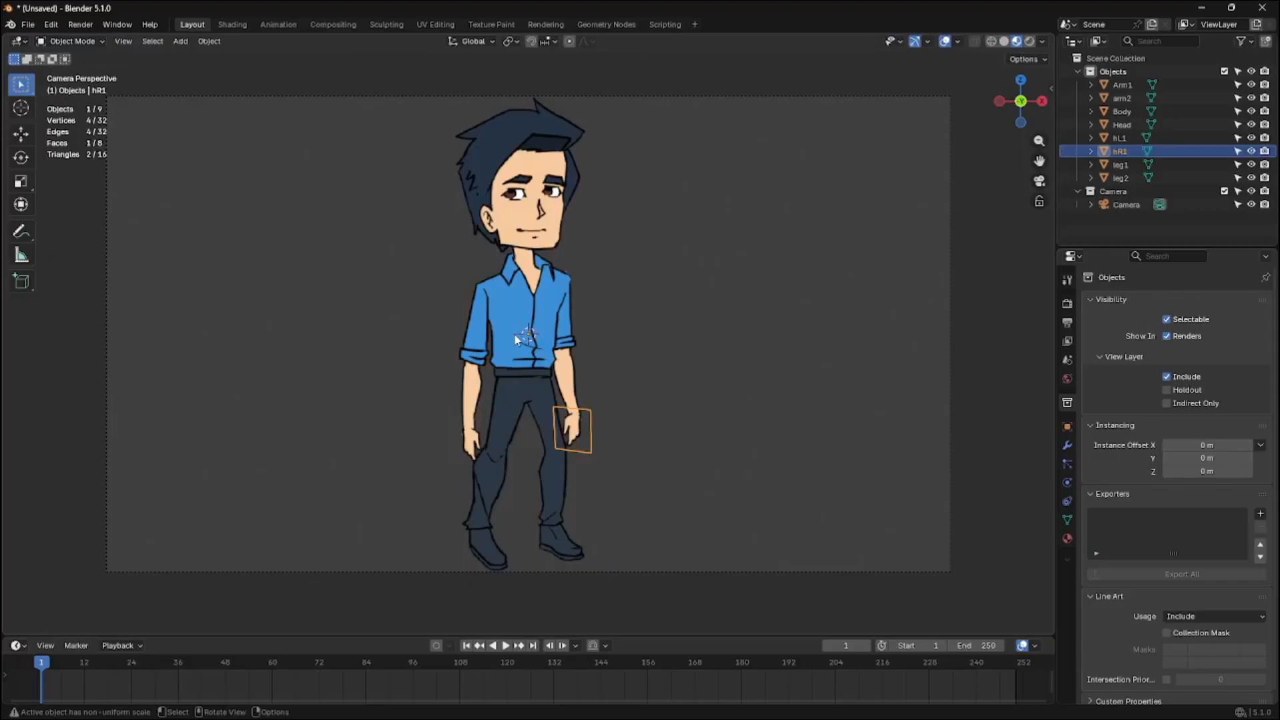
Select the Arm1 plane and open its modifier properties
left_click(530, 201)
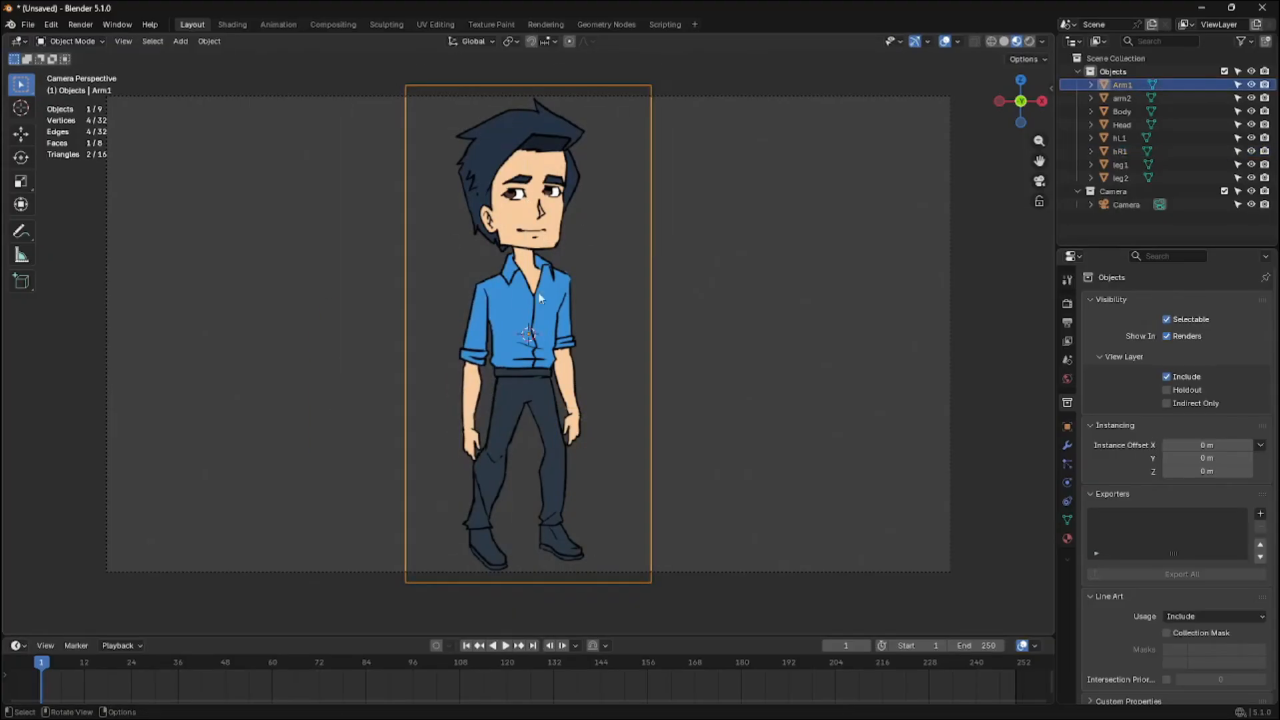
key("Tab")
key("Tab")
left_click(1067, 445)
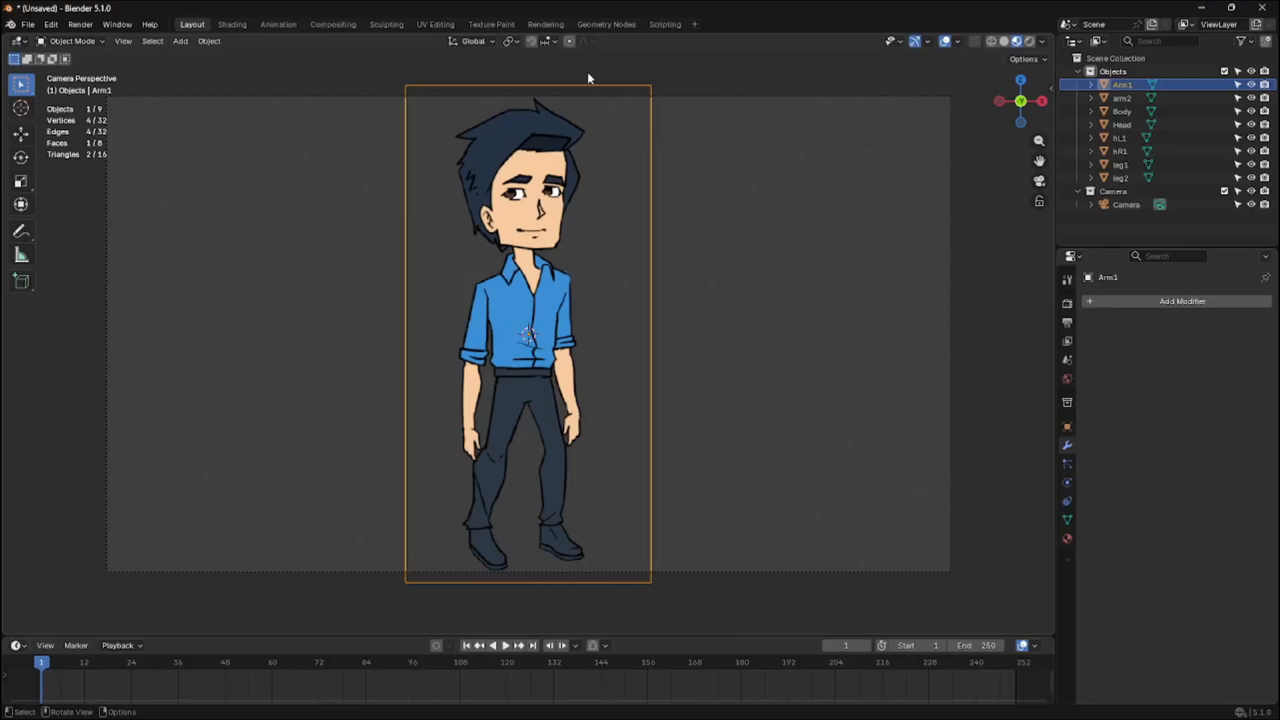
left_click(760, 178)
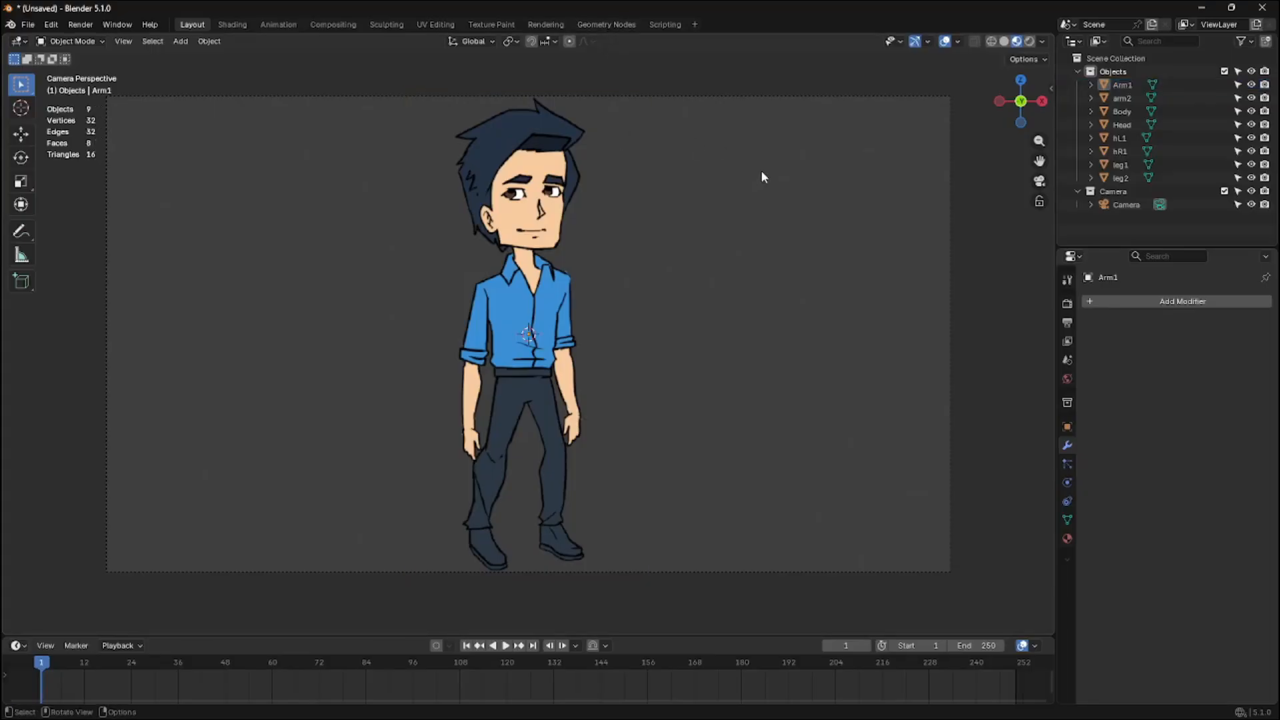
key("shift+a")
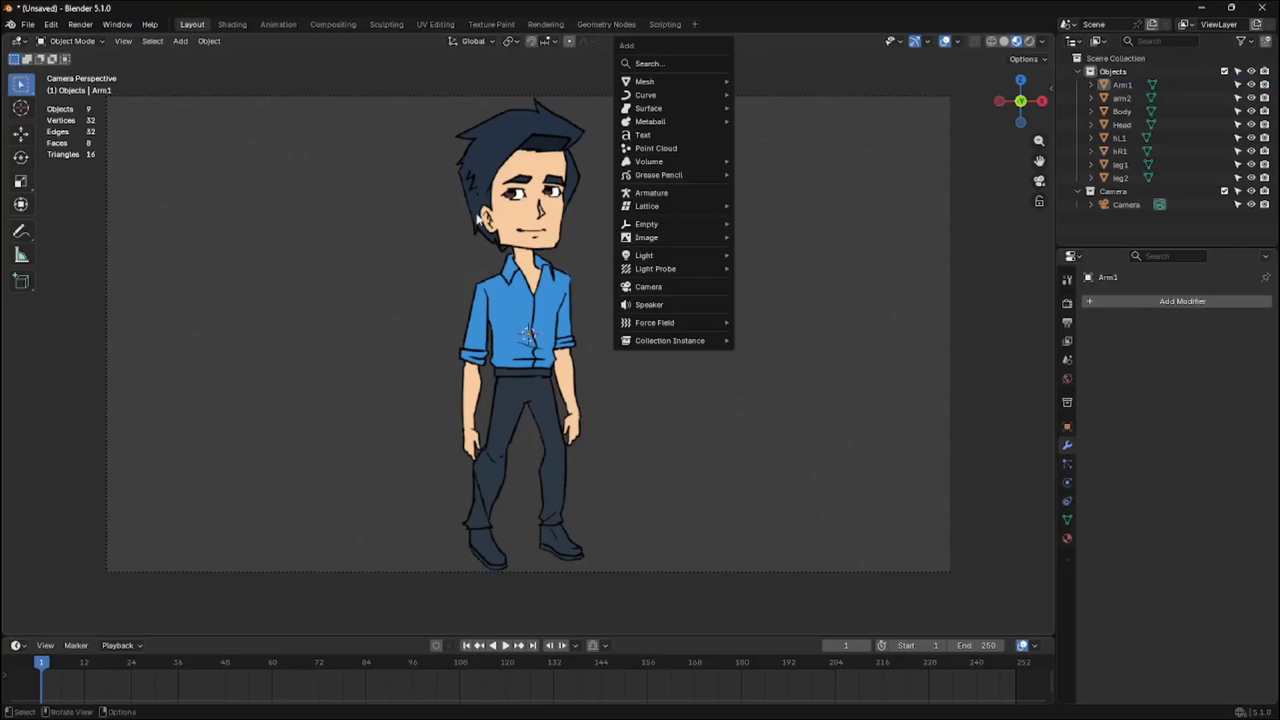
left_click(29, 25)
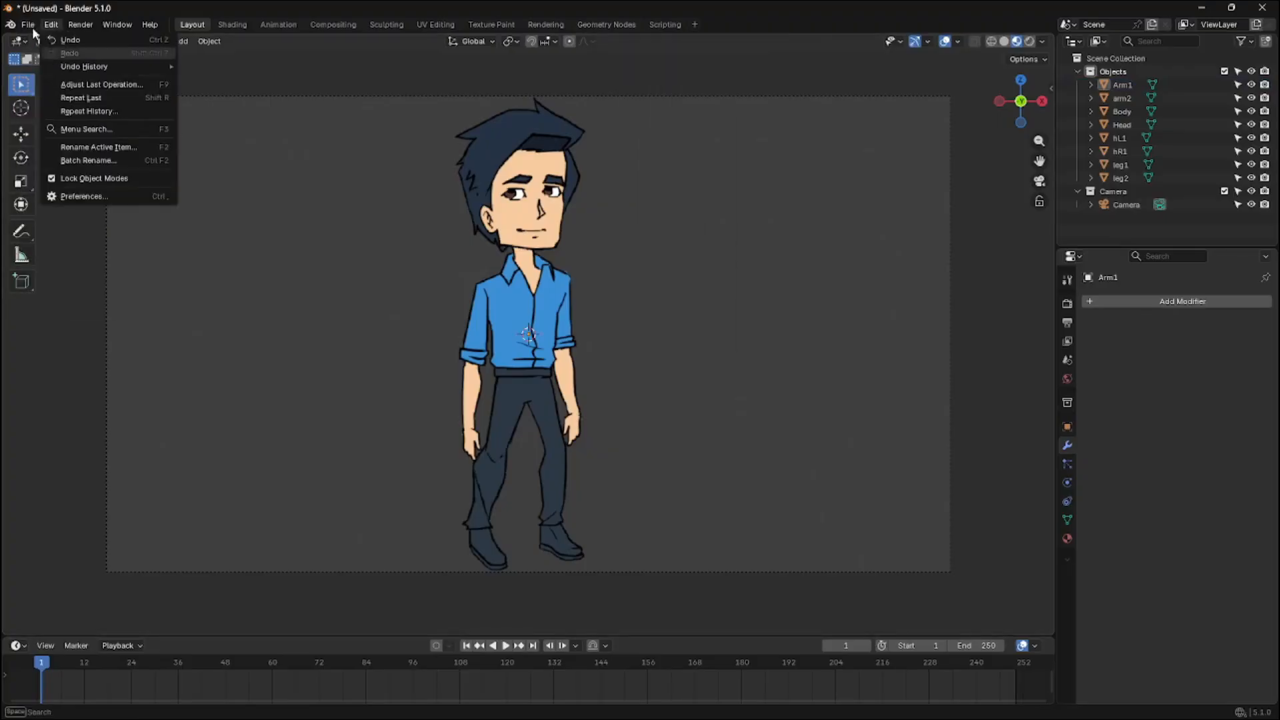
left_click(31, 27)
left_click(28, 25)
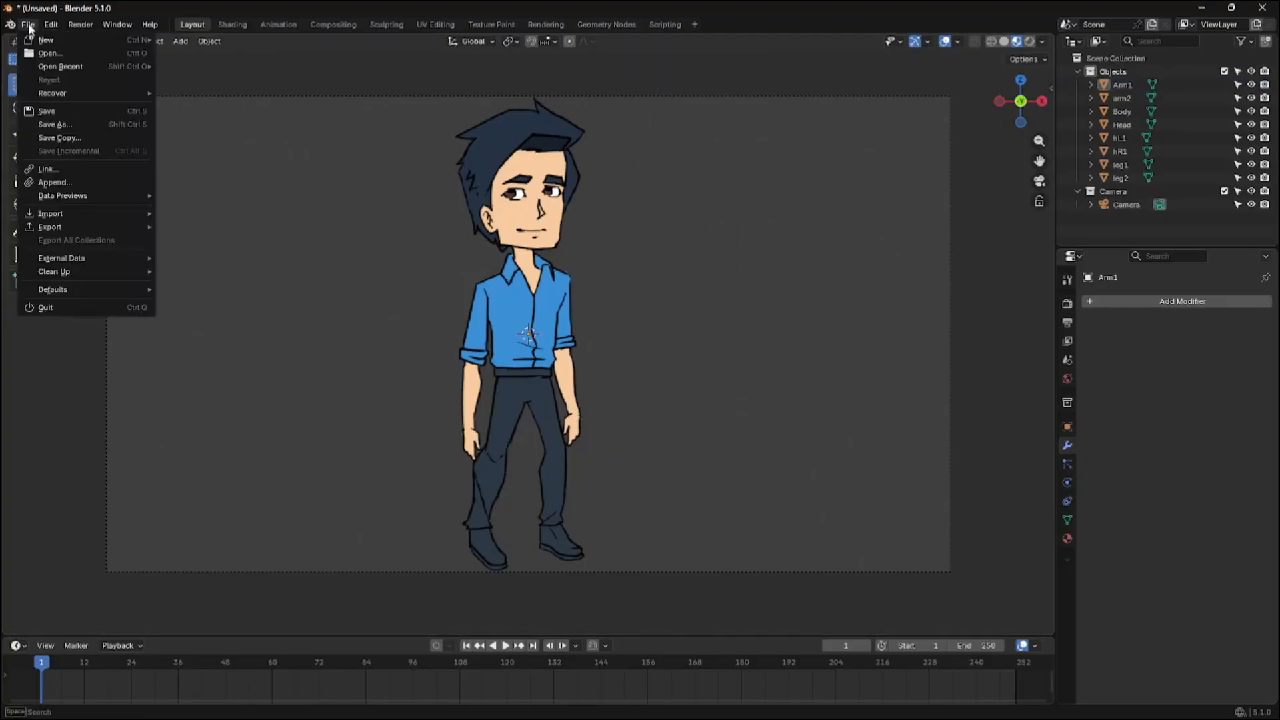
Link the CutoutProcess node group from cutout_test.blend in the Blender Cutout Anim folder
left_click(57, 167)
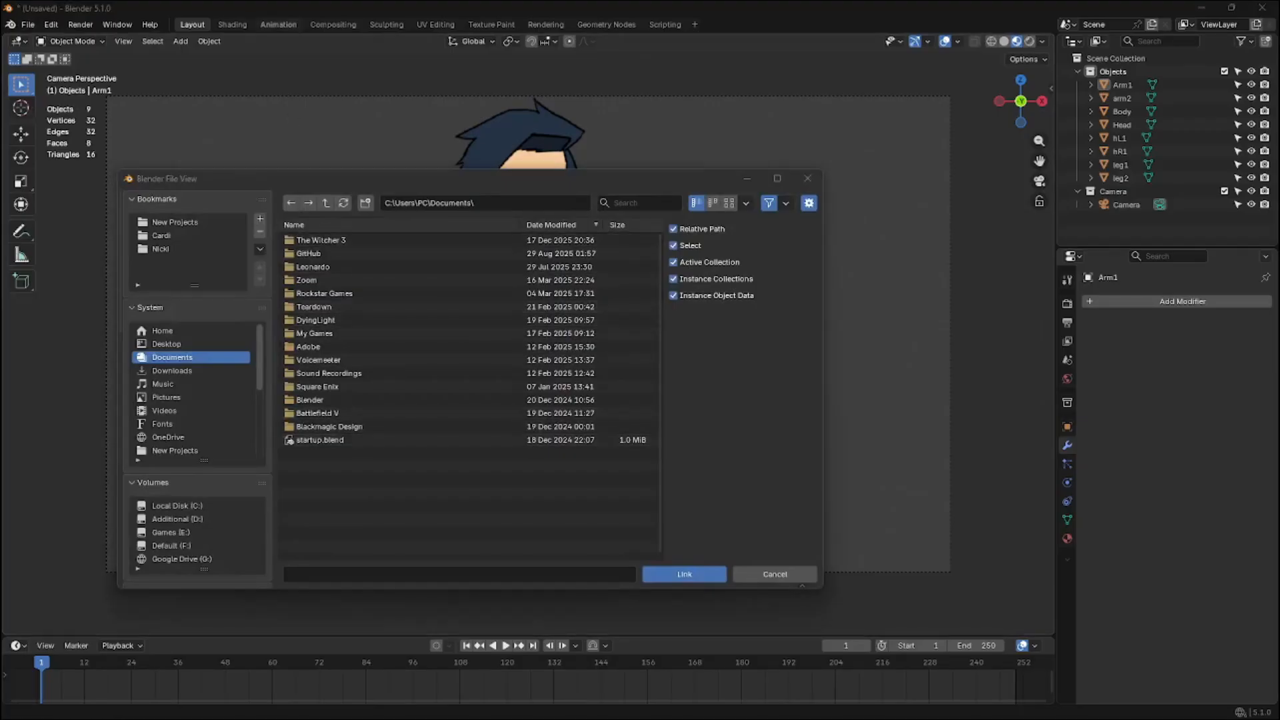
left_click(492, 202)
type("G:\\My Drive\\Content\\Raw Videos\\Blender Cutout Anim")
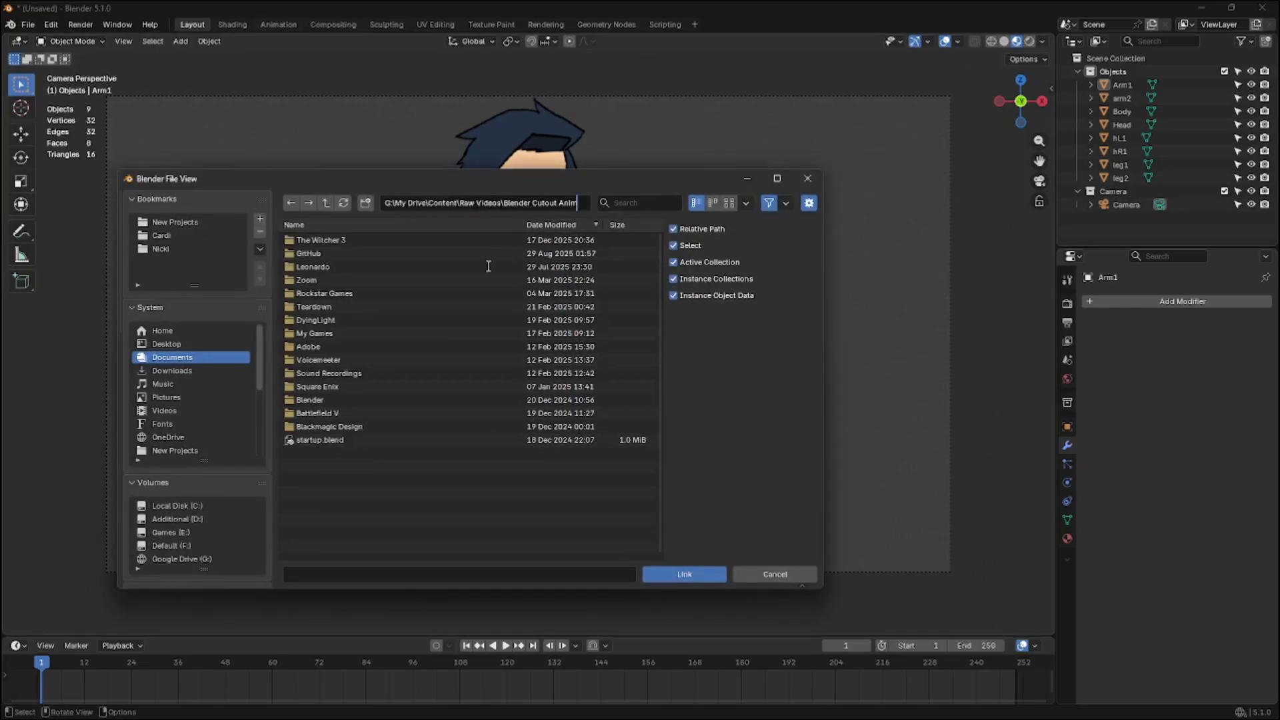
key("Return")
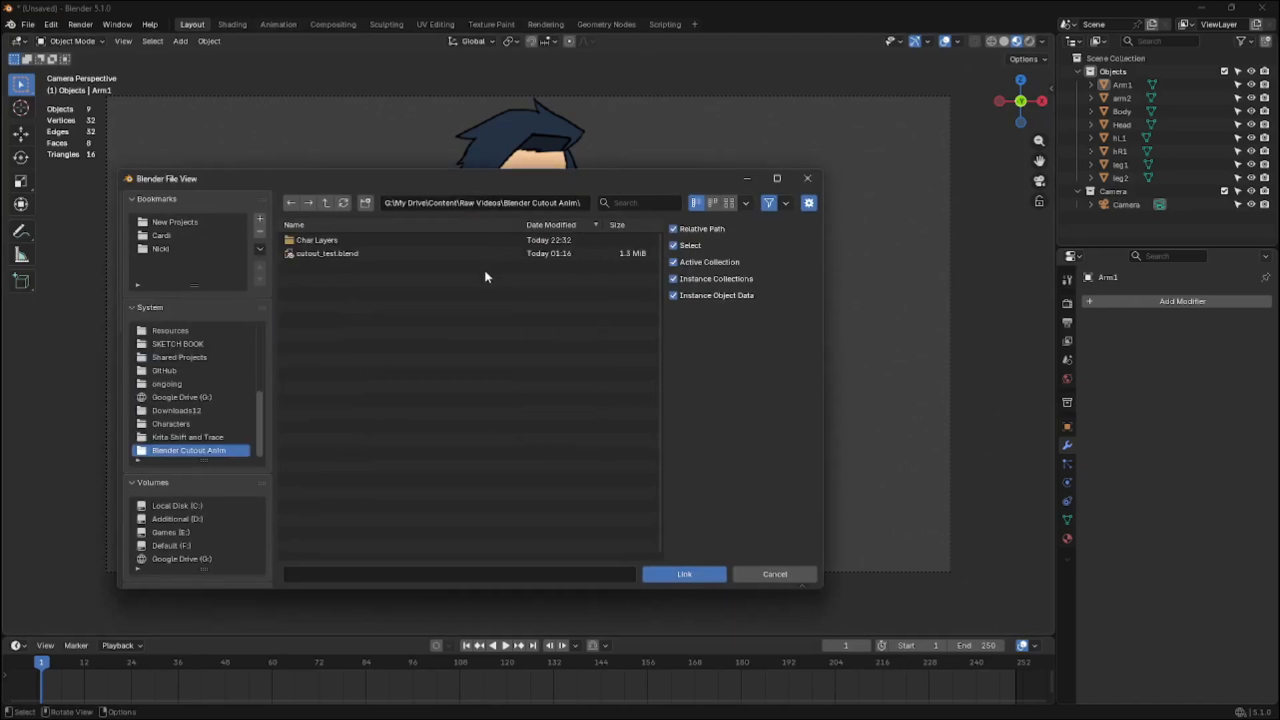
double_click(348, 255)
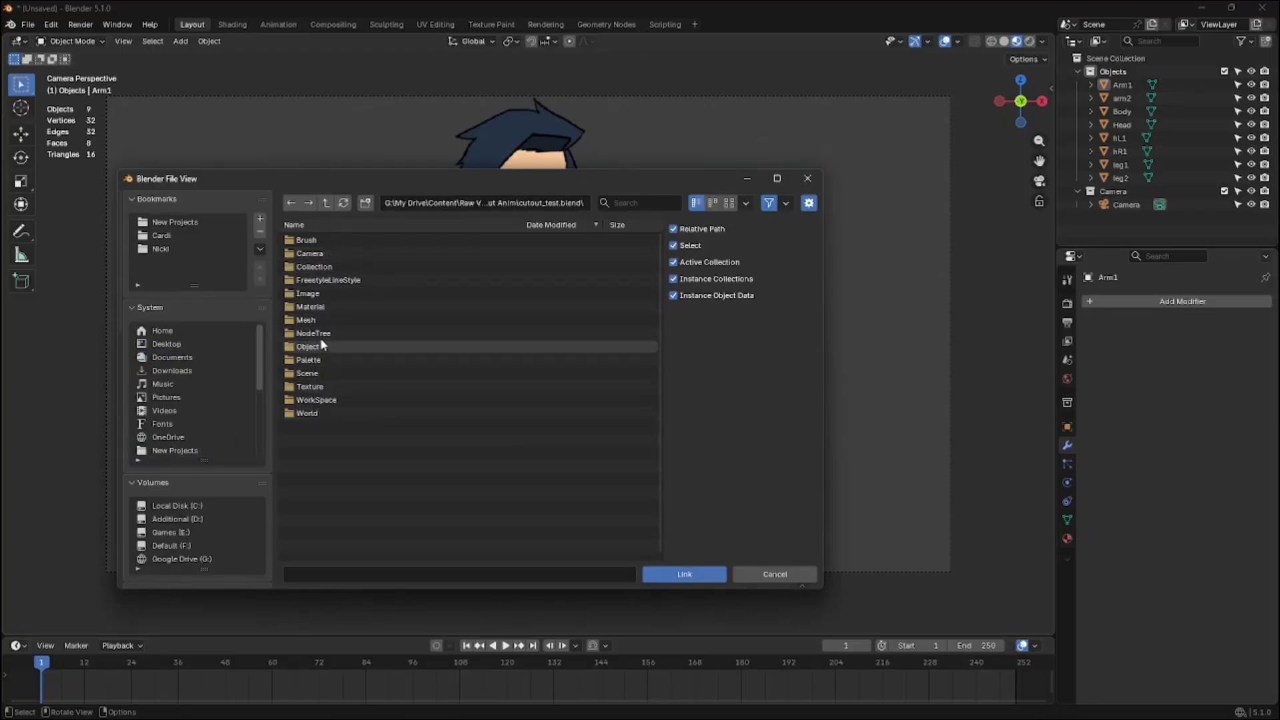
left_click(321, 336)
double_click(324, 254)
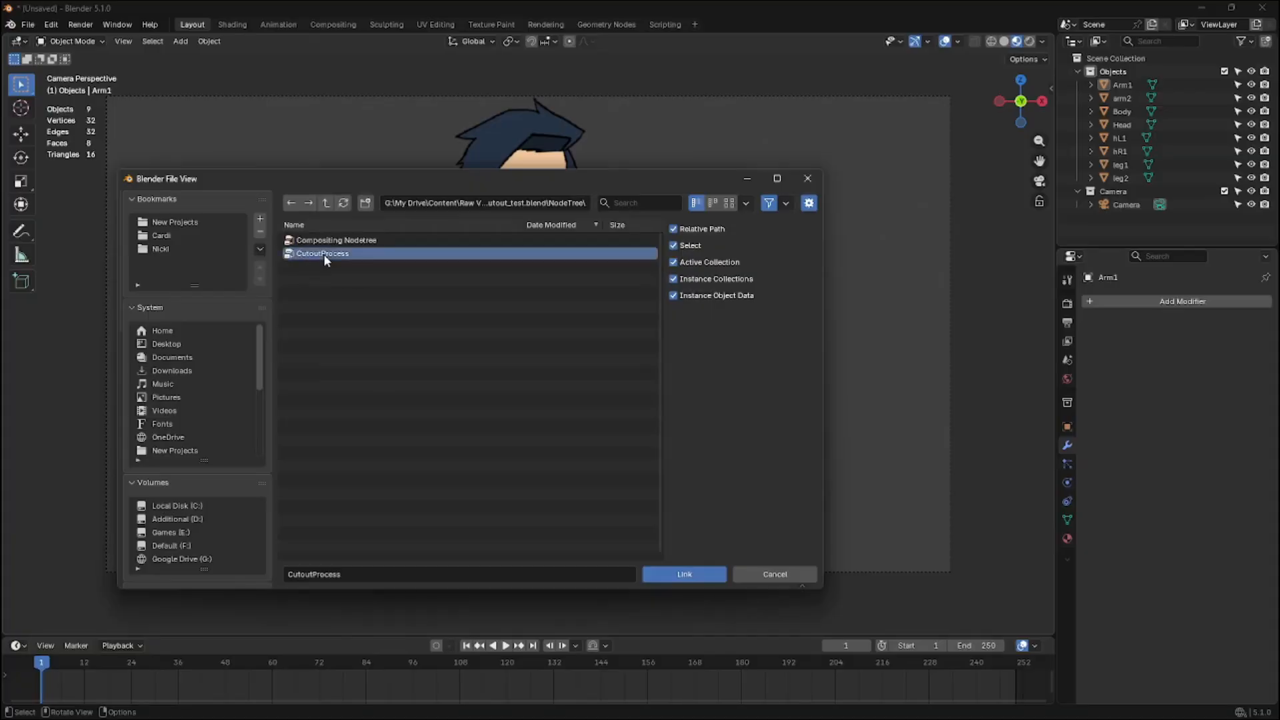
left_click(633, 305)
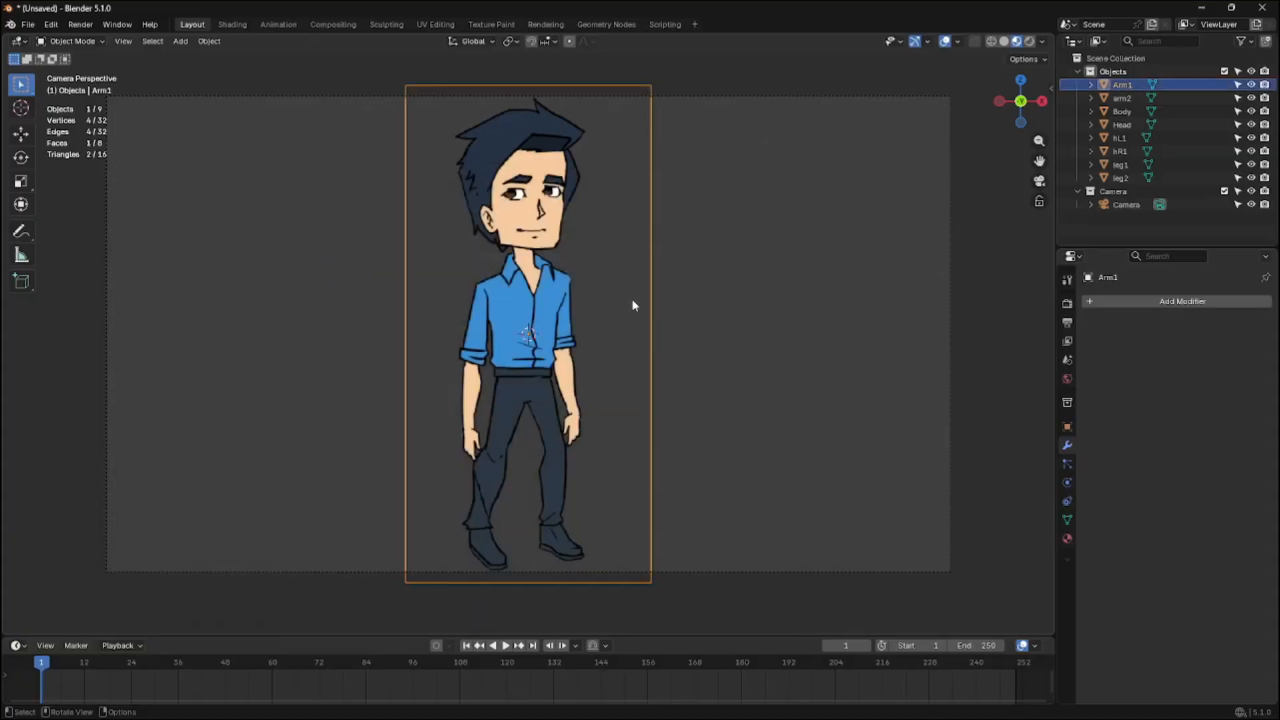
Apply a CutoutProcess modifier to the Arm1 plane using the Arm1.PNG image
left_click(1114, 302)
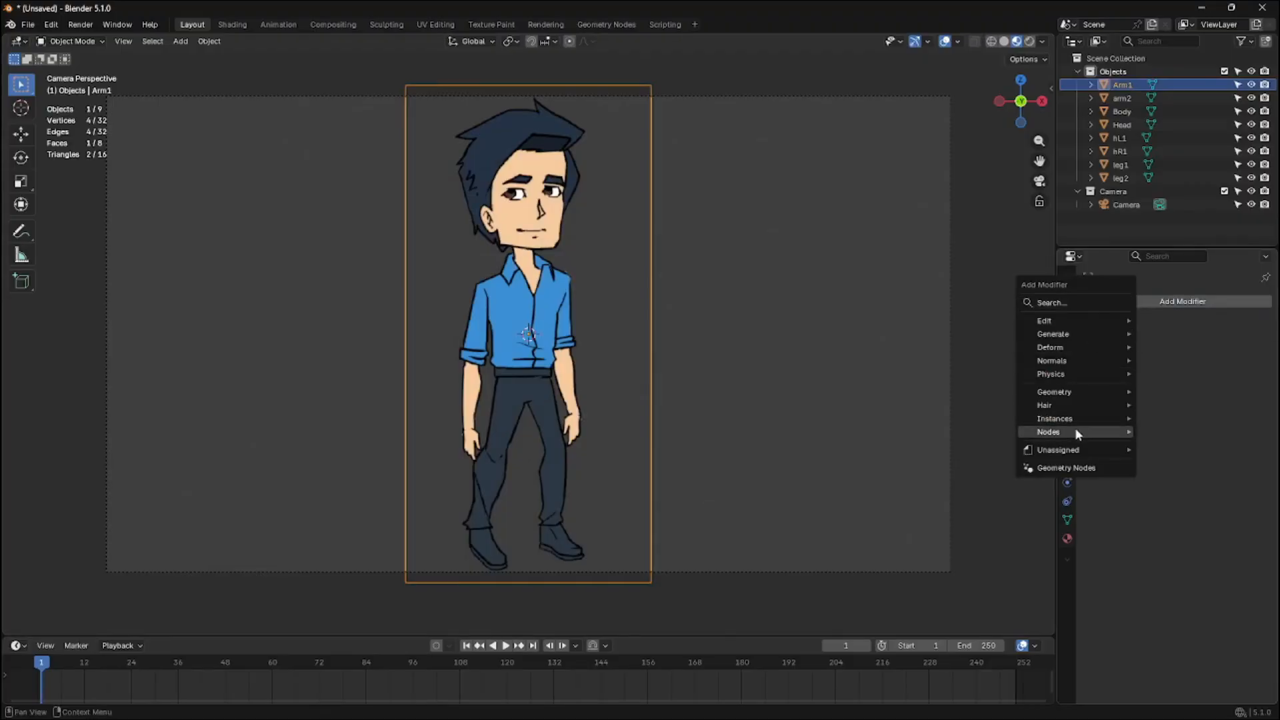
mouse_move(1075, 455)
left_click(1173, 462)
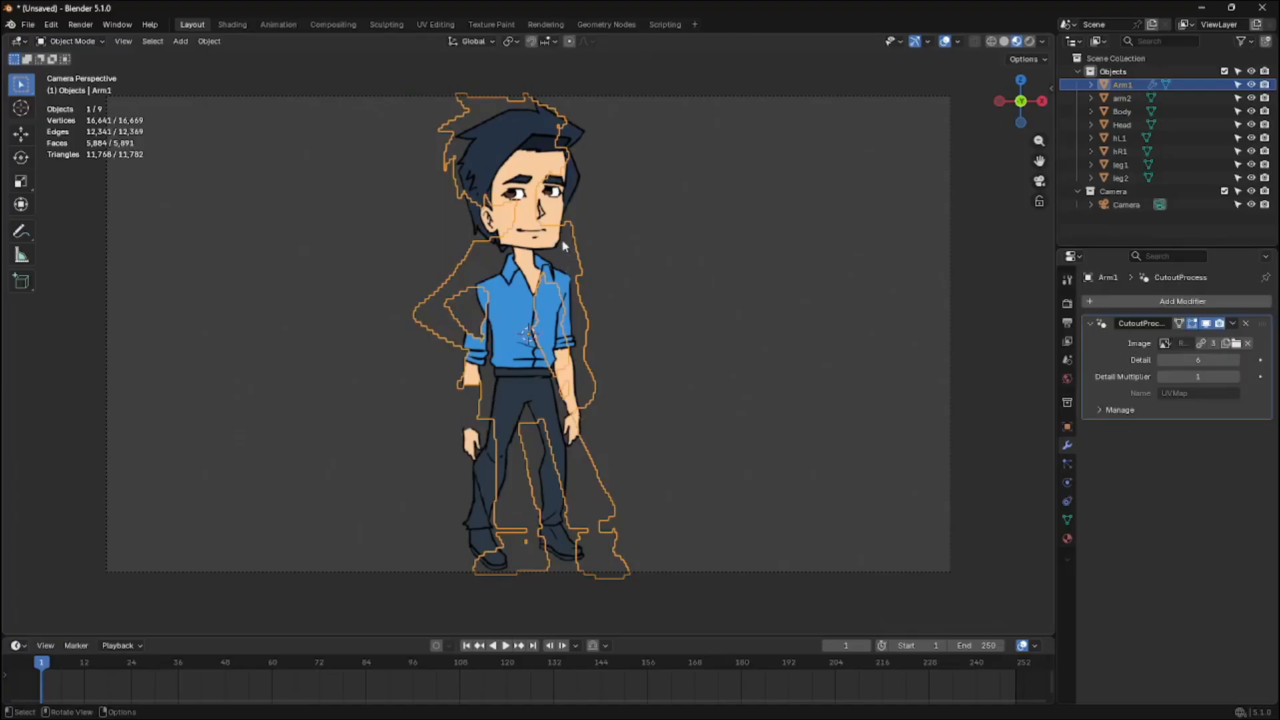
left_click(1165, 343)
type("arm")
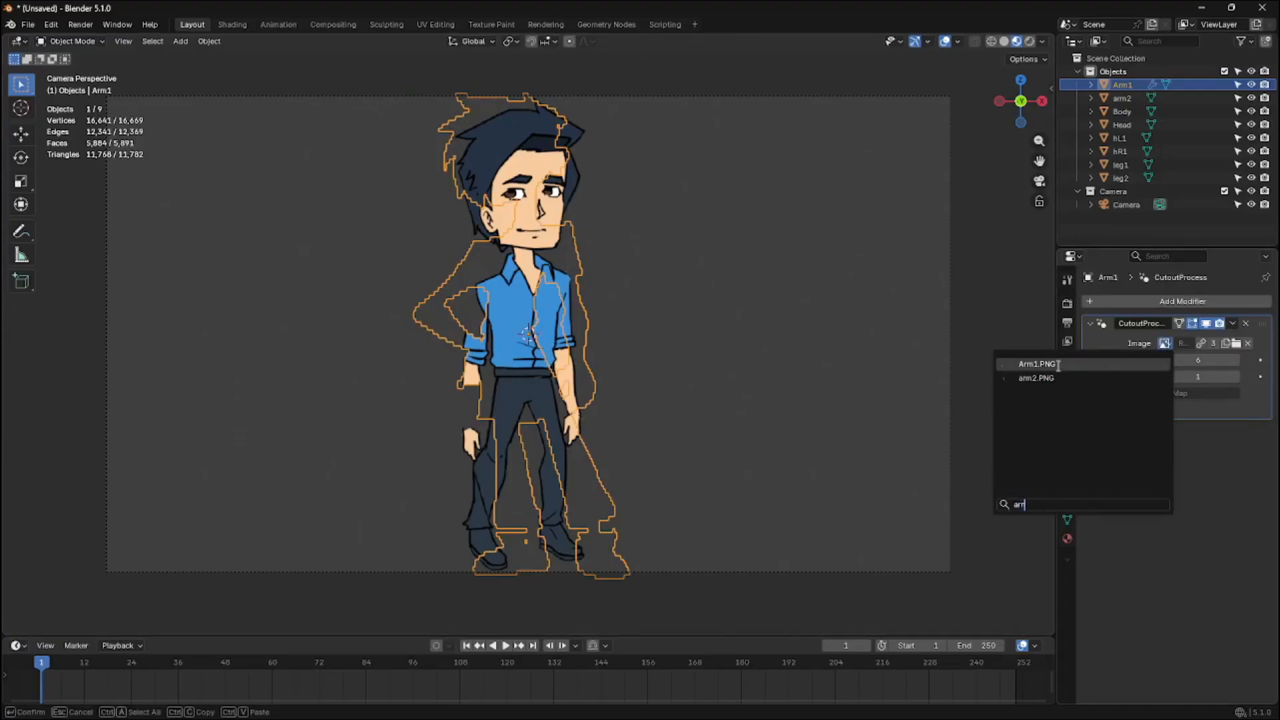
left_click(1058, 365)
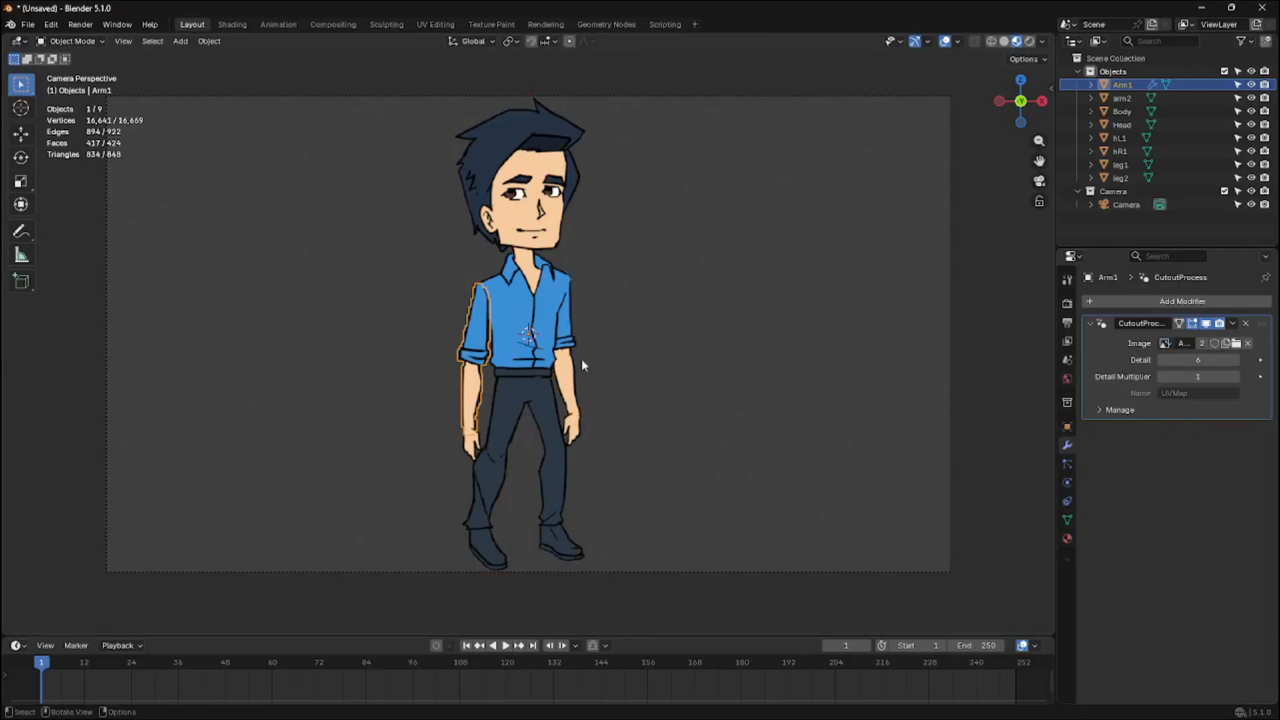
key("ctrl+a")
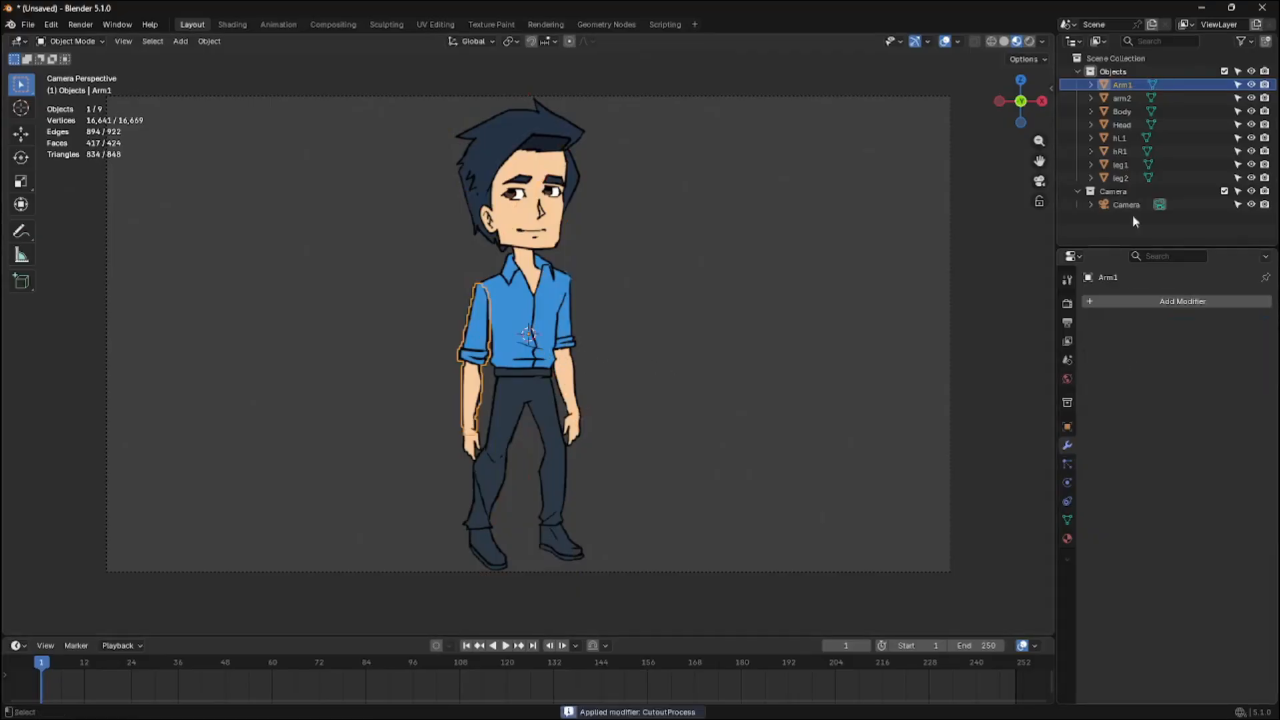
Select the arm2 plane and apply a CutoutProcess modifier using the arm2.PNG image
left_click(1122, 98)
left_click(1148, 302)
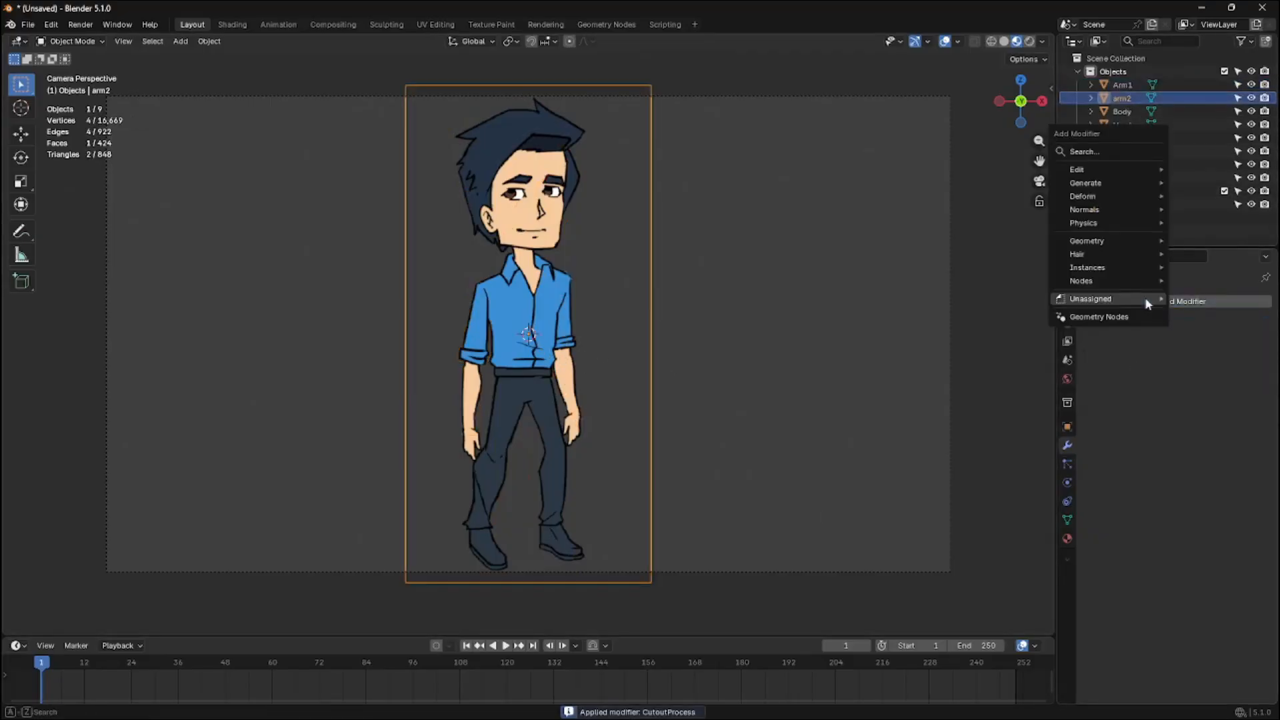
mouse_move(1148, 303)
left_click(1030, 308)
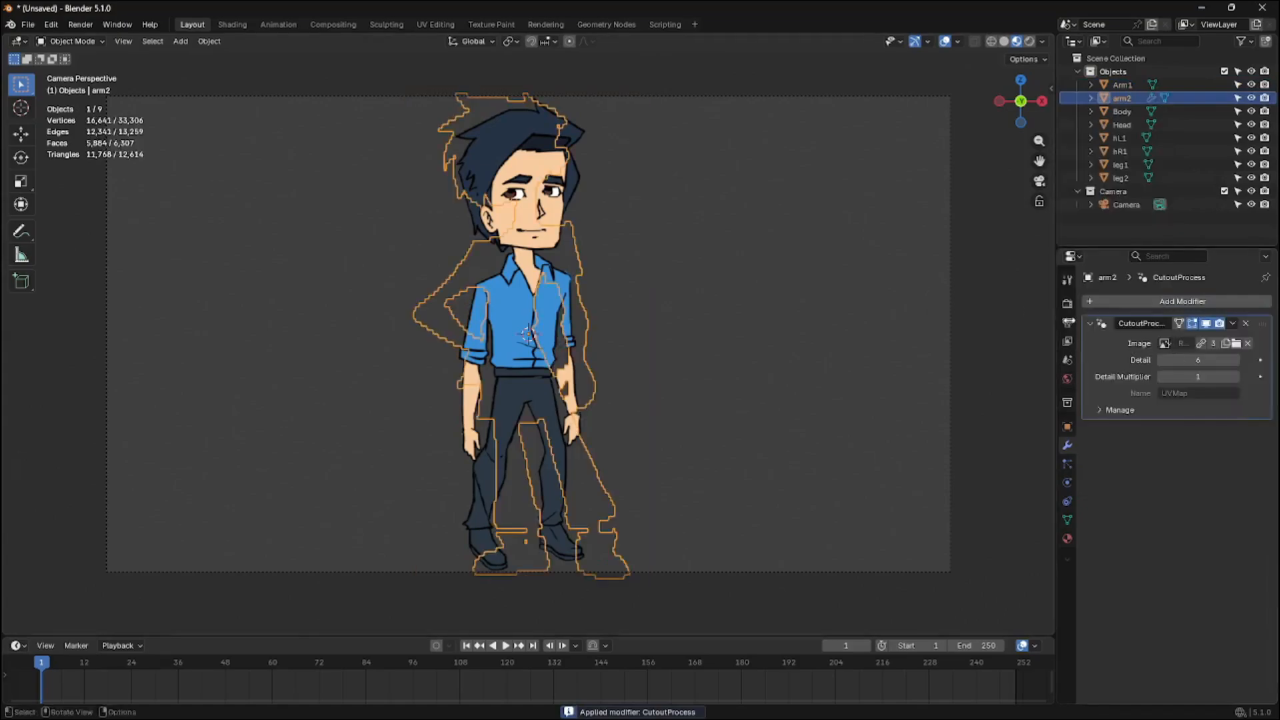
left_click(1165, 344)
type("ar")
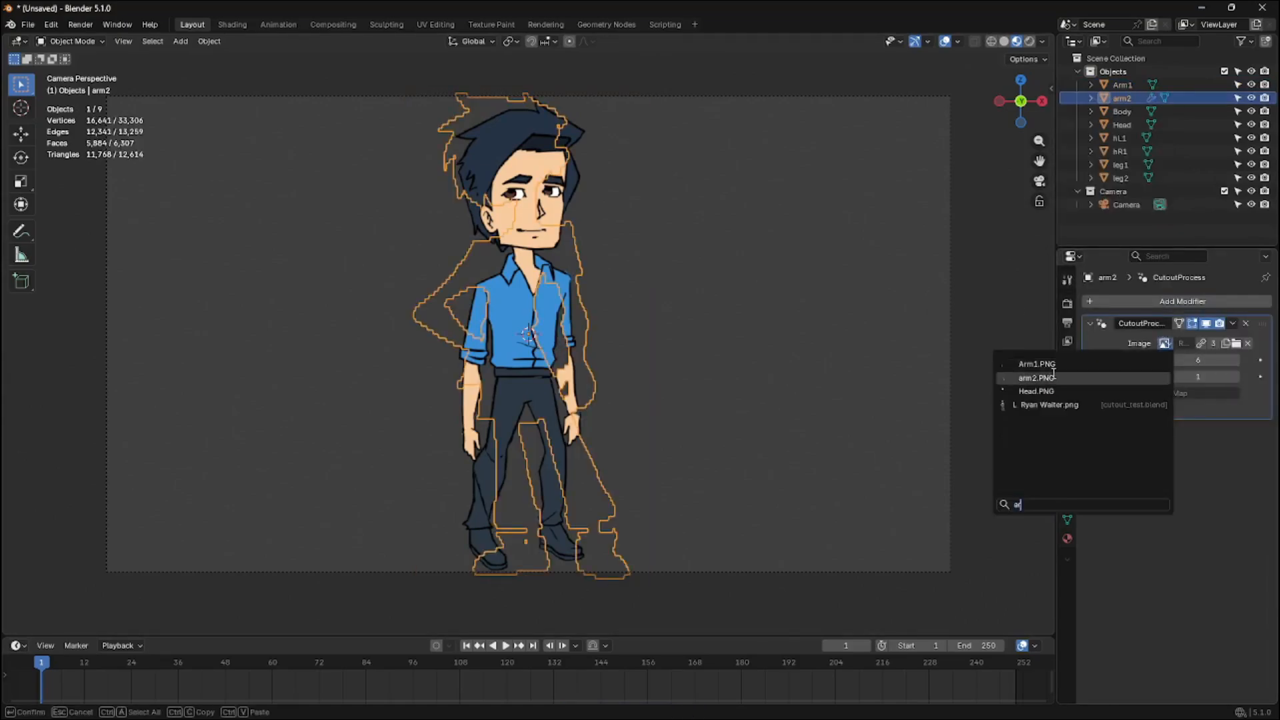
left_click(1054, 377)
key("ctrl+a")
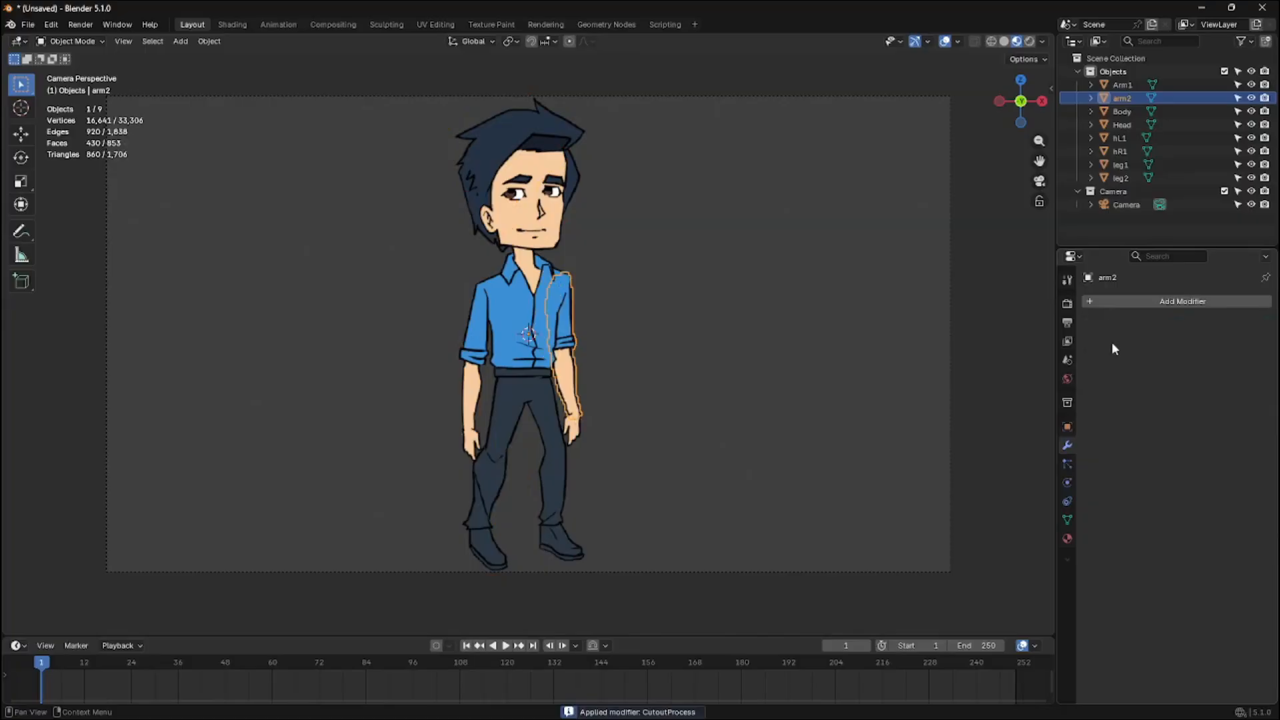
Select the Body plane and apply a CutoutProcess modifier using the Body.PNG image
left_click(1134, 111)
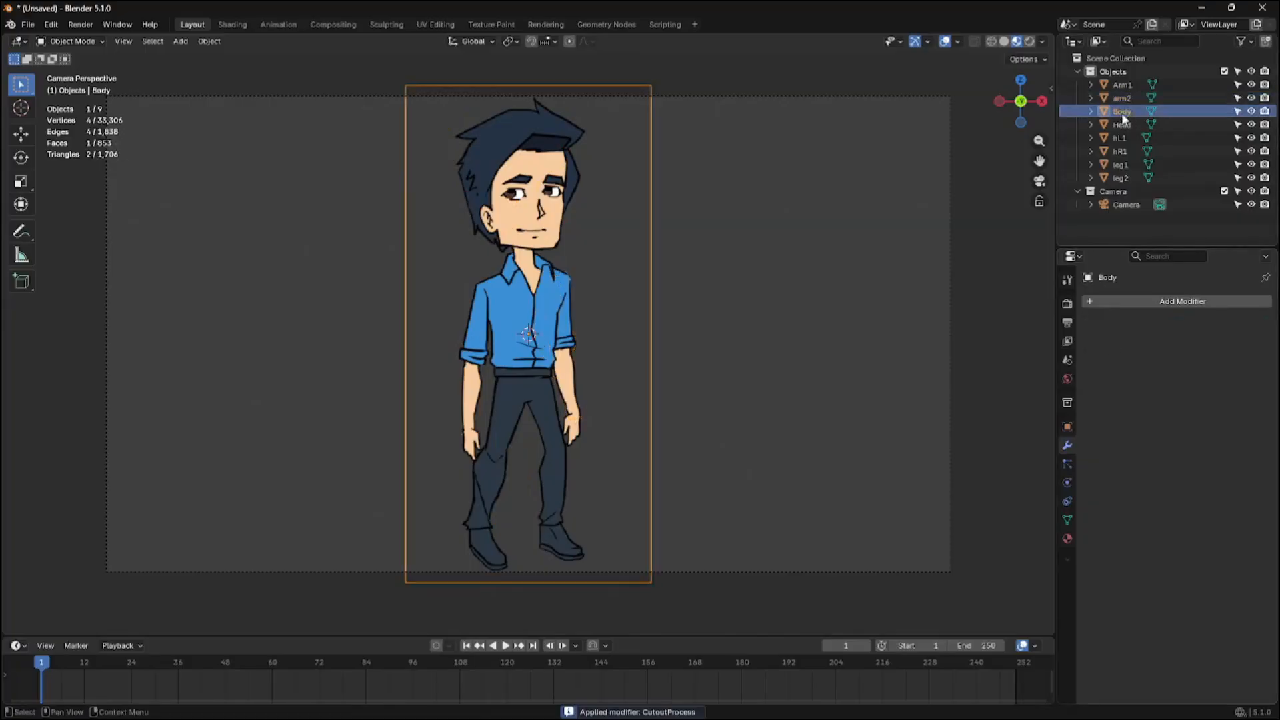
left_click(1120, 301)
left_click(1184, 318)
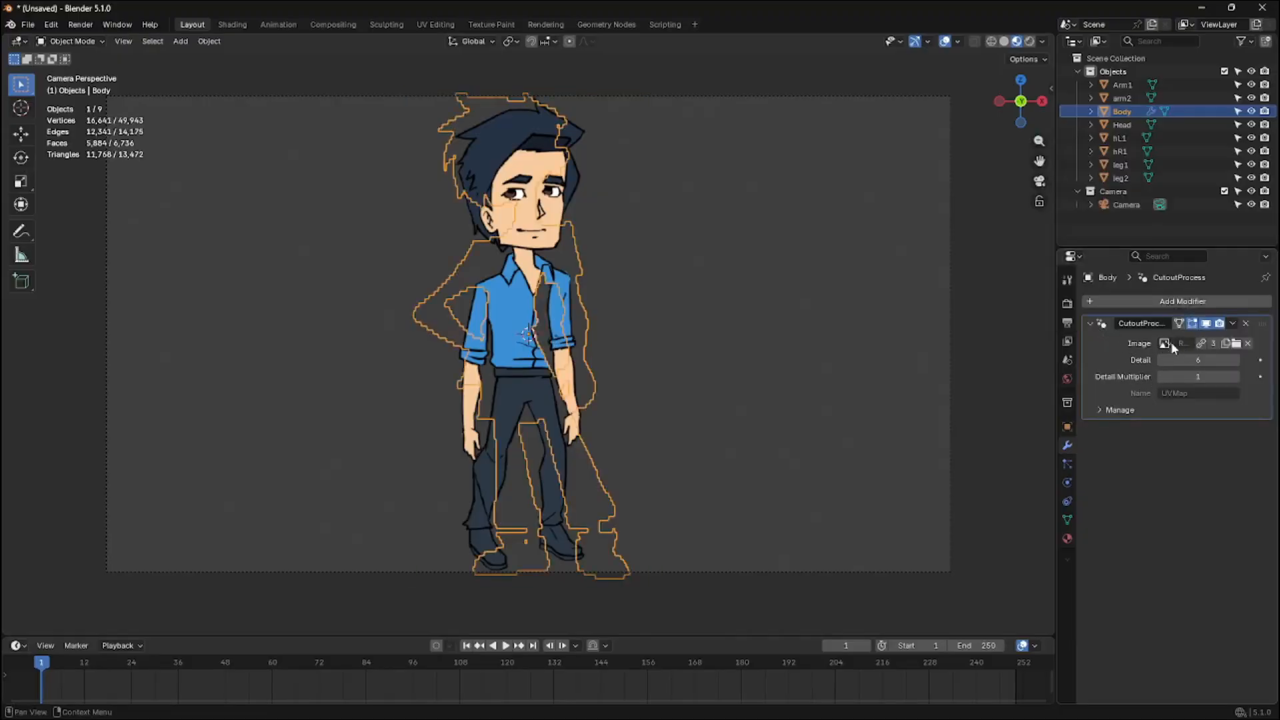
left_click(1167, 344)
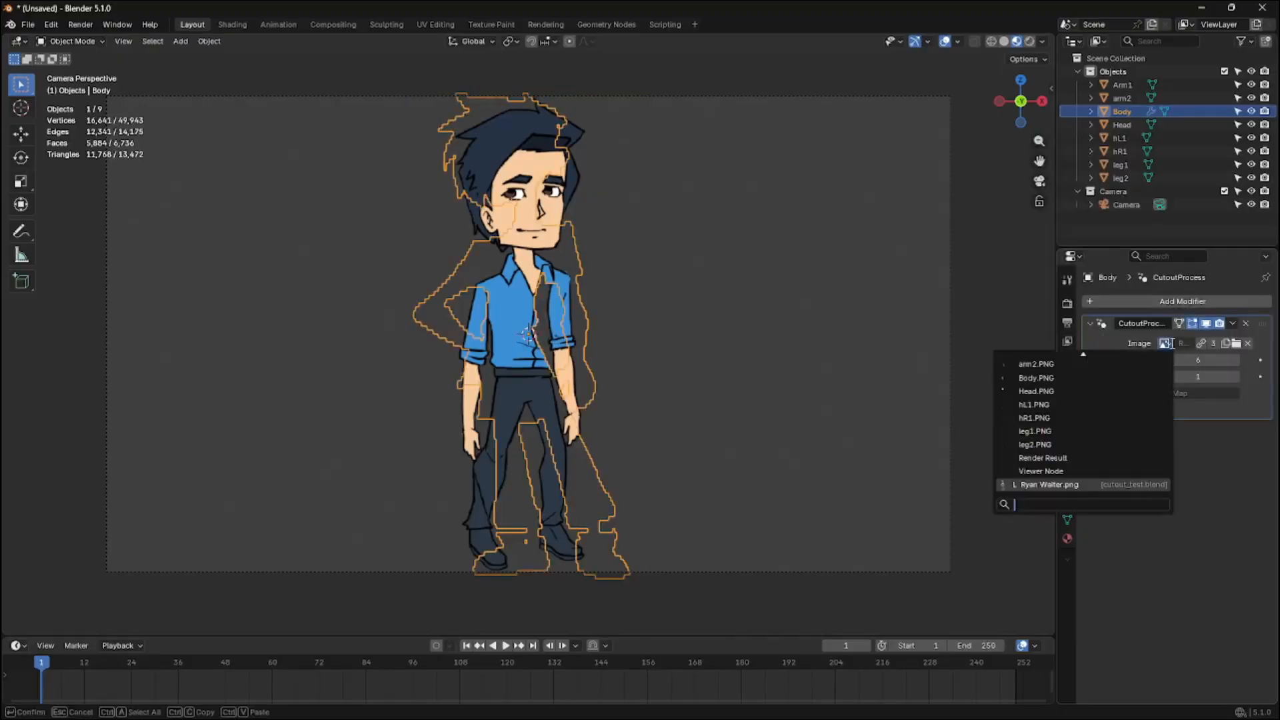
left_click(1127, 380)
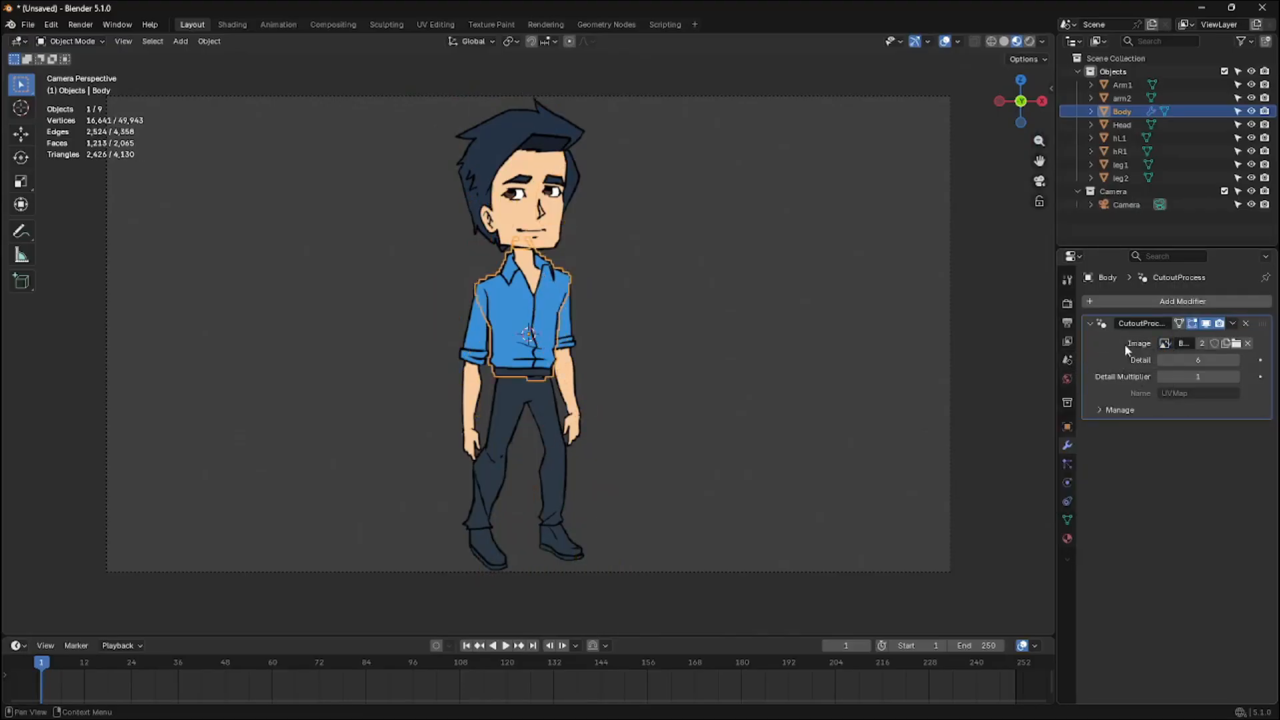
left_click(1092, 324)
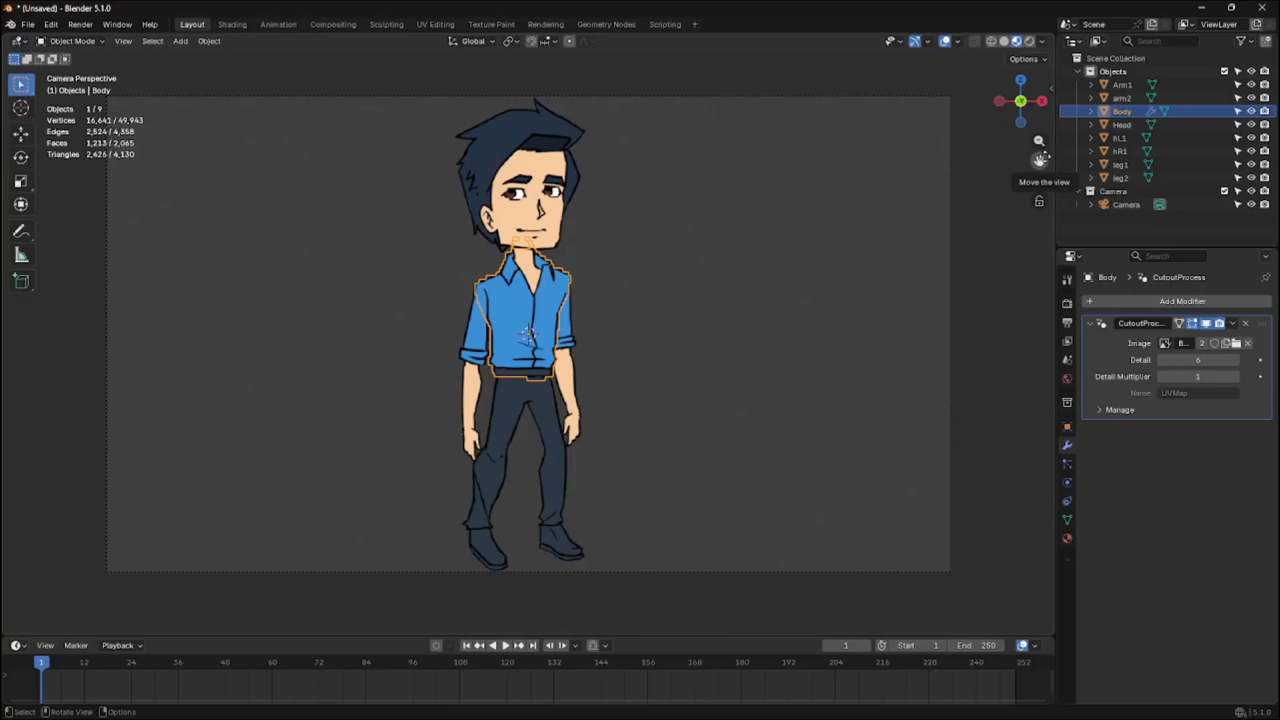
left_click(1119, 127)
left_click(1122, 112)
key("ctrl+a")
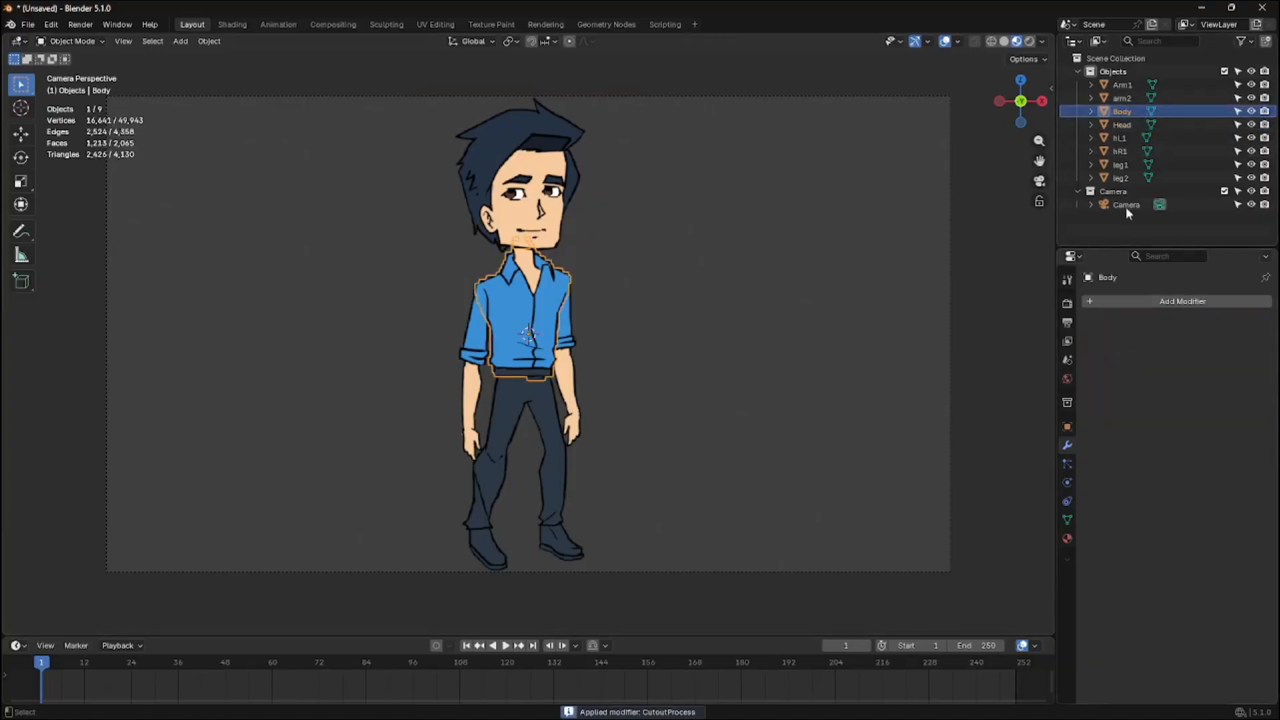
Select the Head plane and apply a CutoutProcess modifier using the Head.PNG image
left_click(1130, 126)
left_click(1135, 299)
mouse_move(1136, 298)
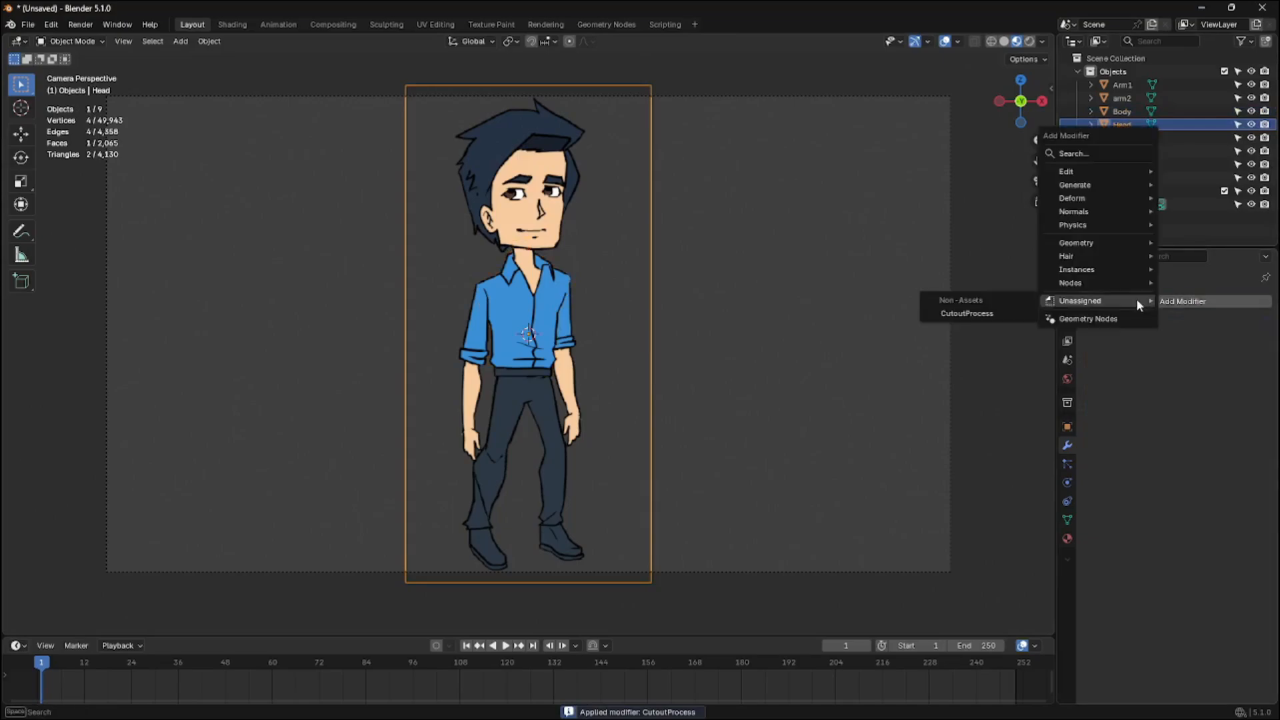
left_click(1014, 314)
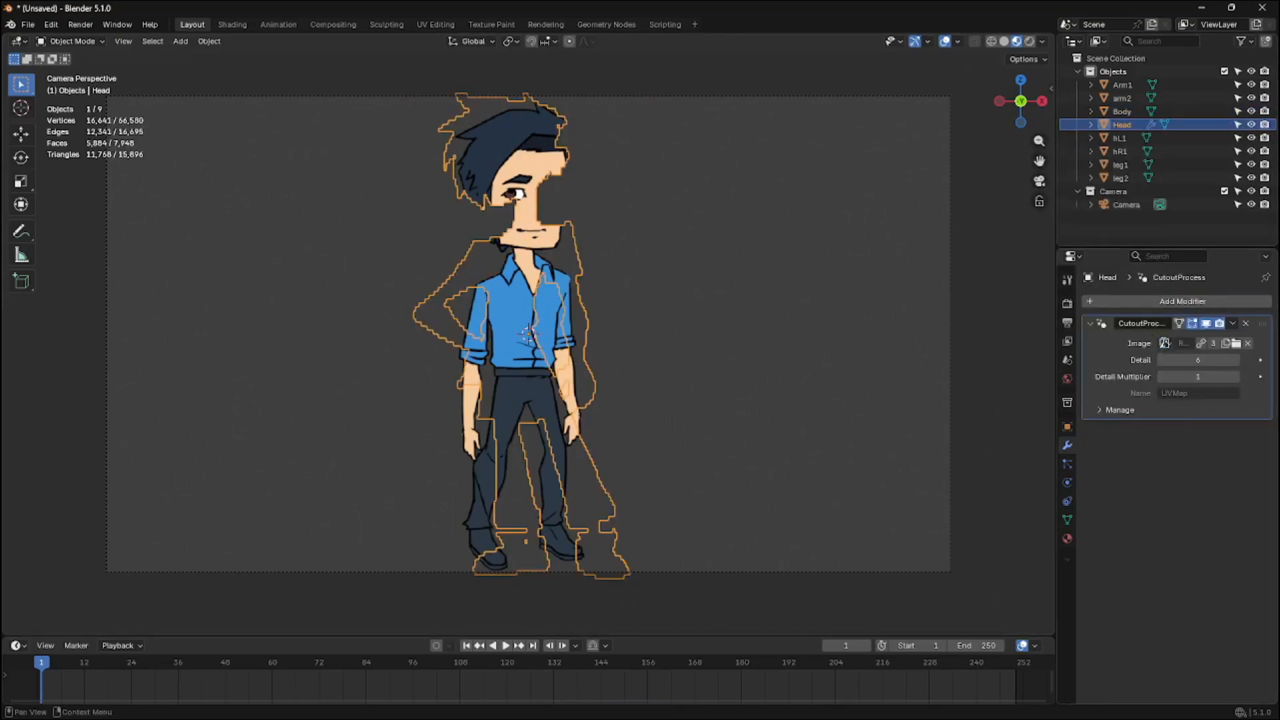
left_click(1165, 343)
type("h")
left_click(1075, 388)
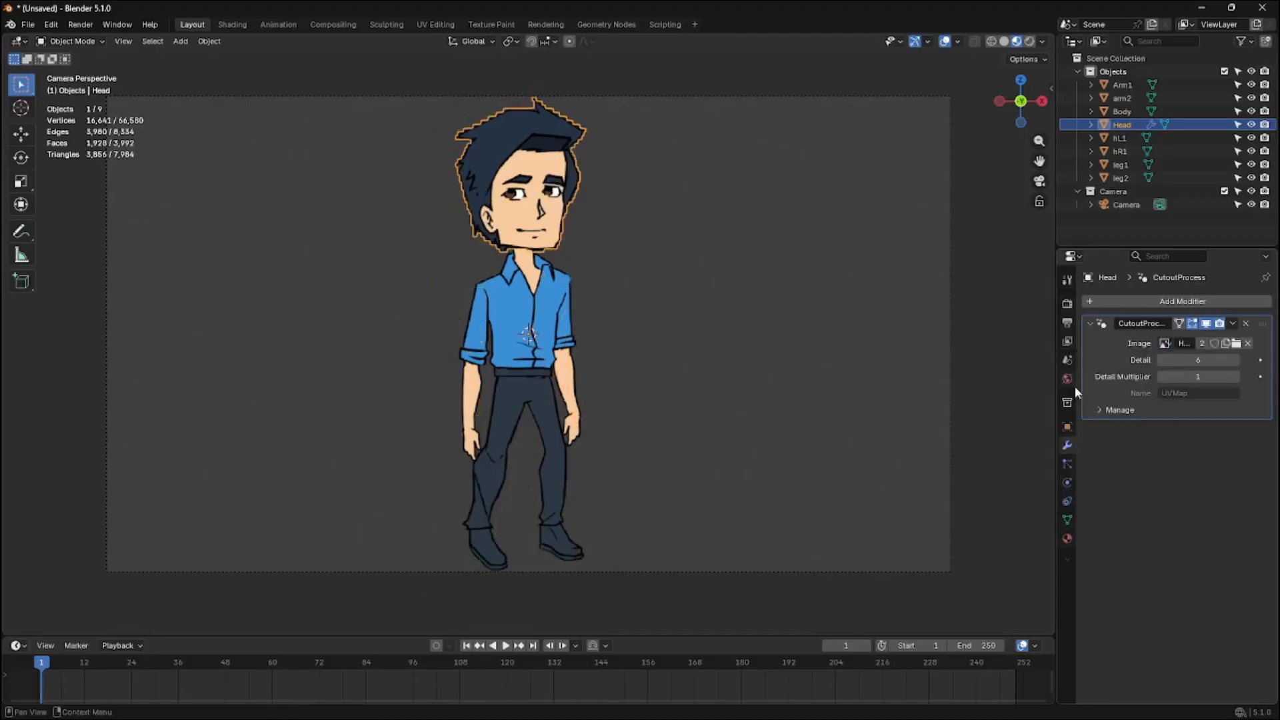
key("ctrl+a")
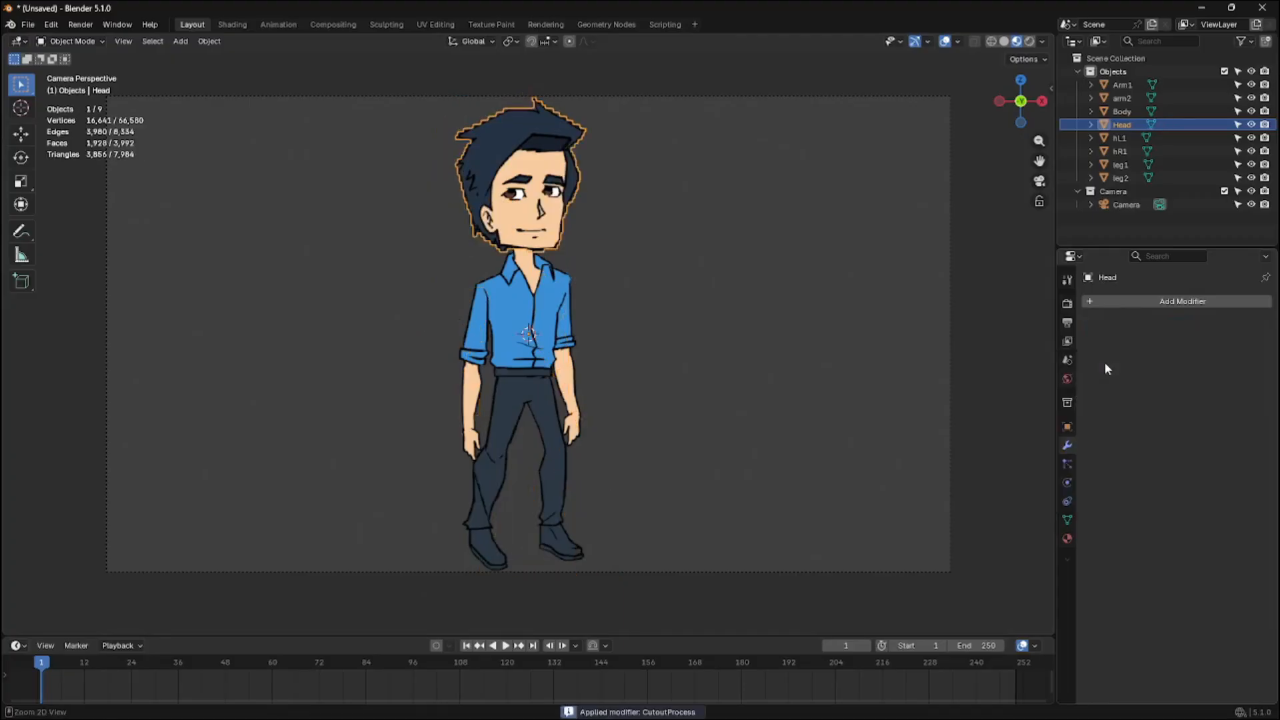
Select the leg1 plane and apply a CutoutProcess modifier using the leg1.PNG image
left_click(1117, 141)
left_click(1118, 151)
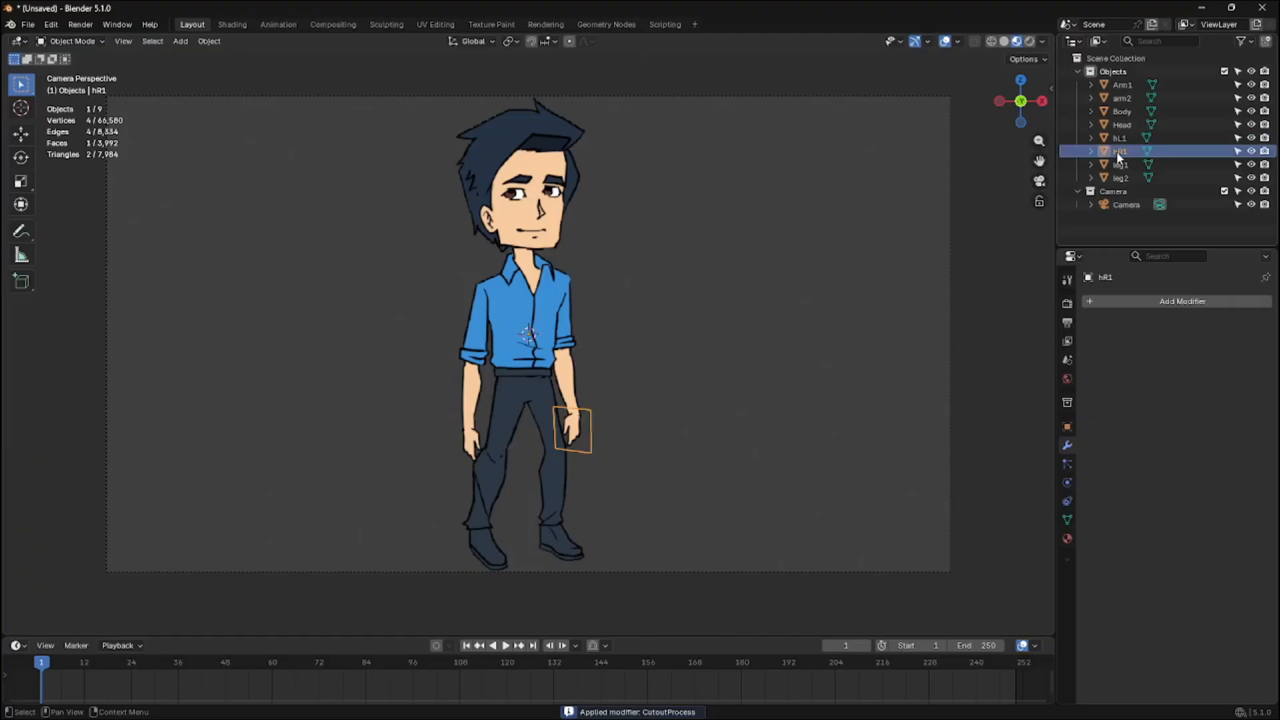
left_click(1120, 164)
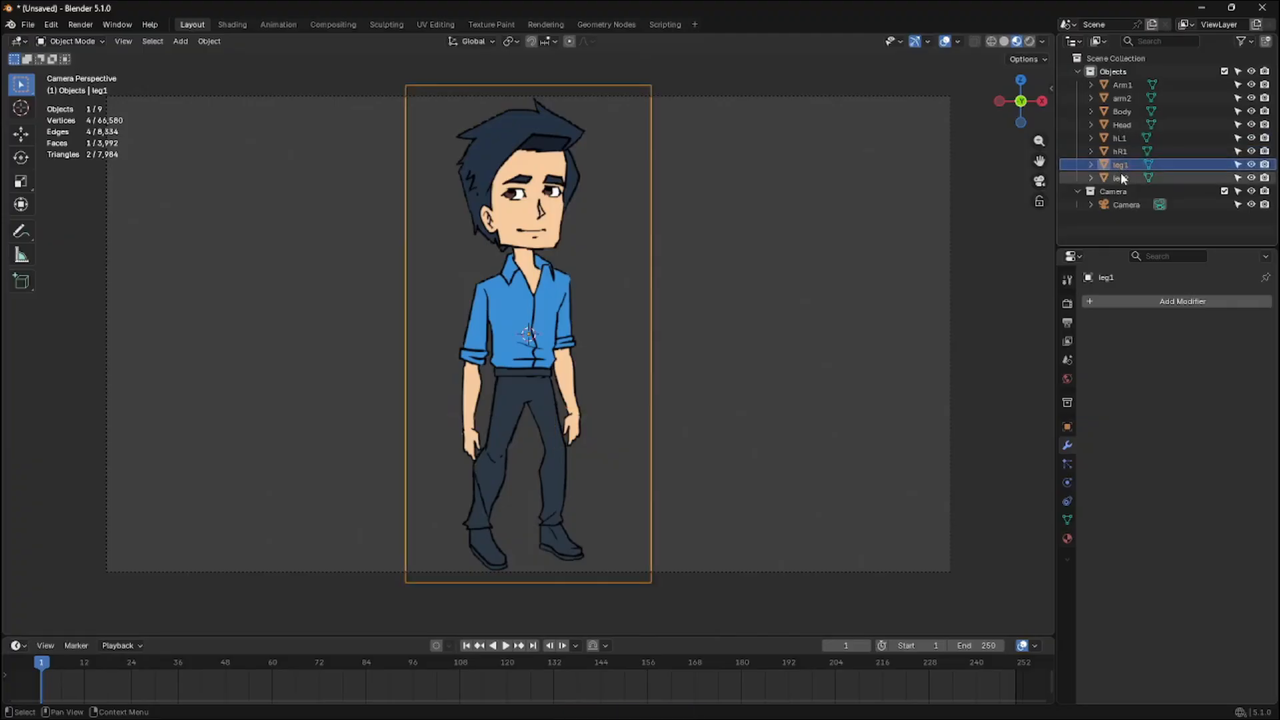
left_click(1130, 305)
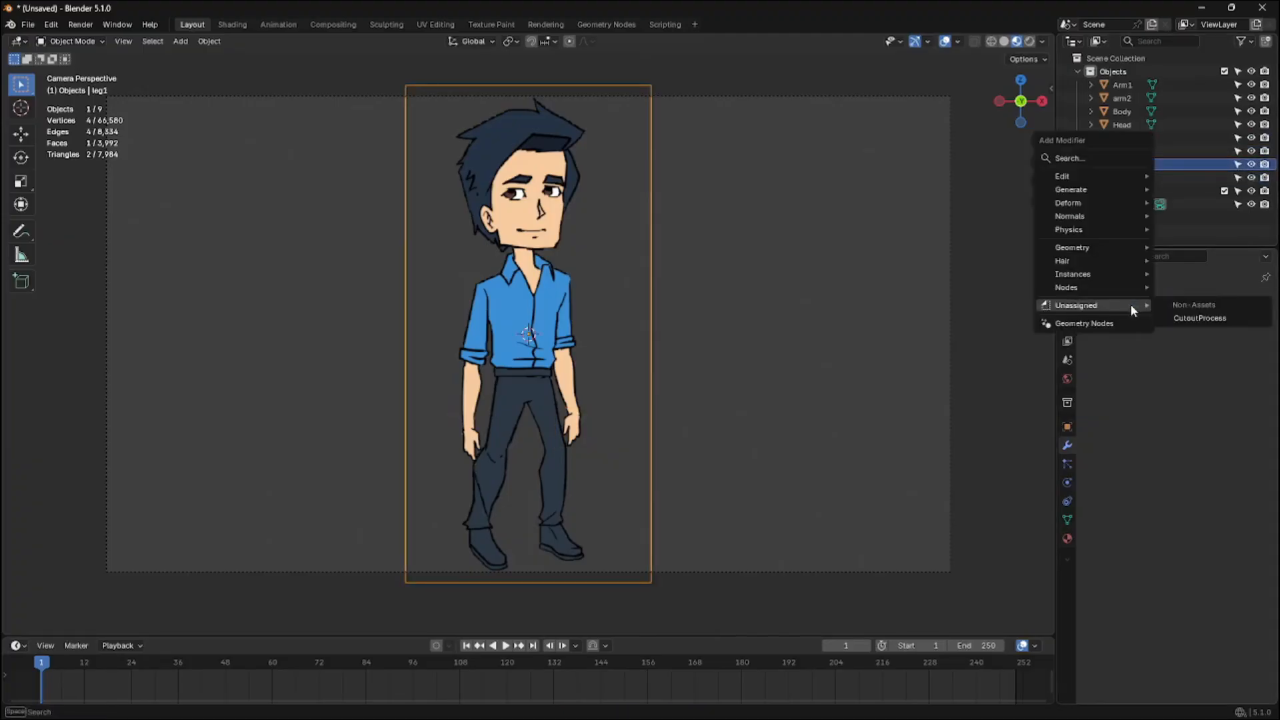
left_click(1179, 319)
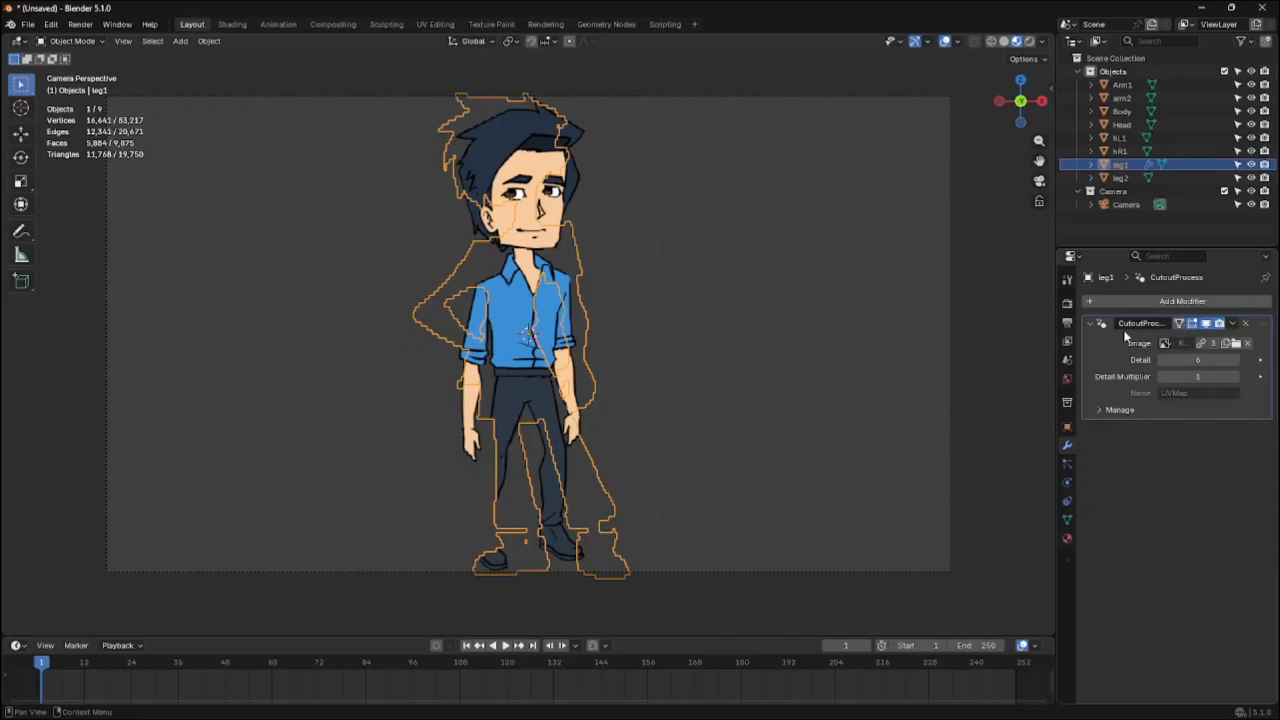
left_click(1164, 343)
type("leg")
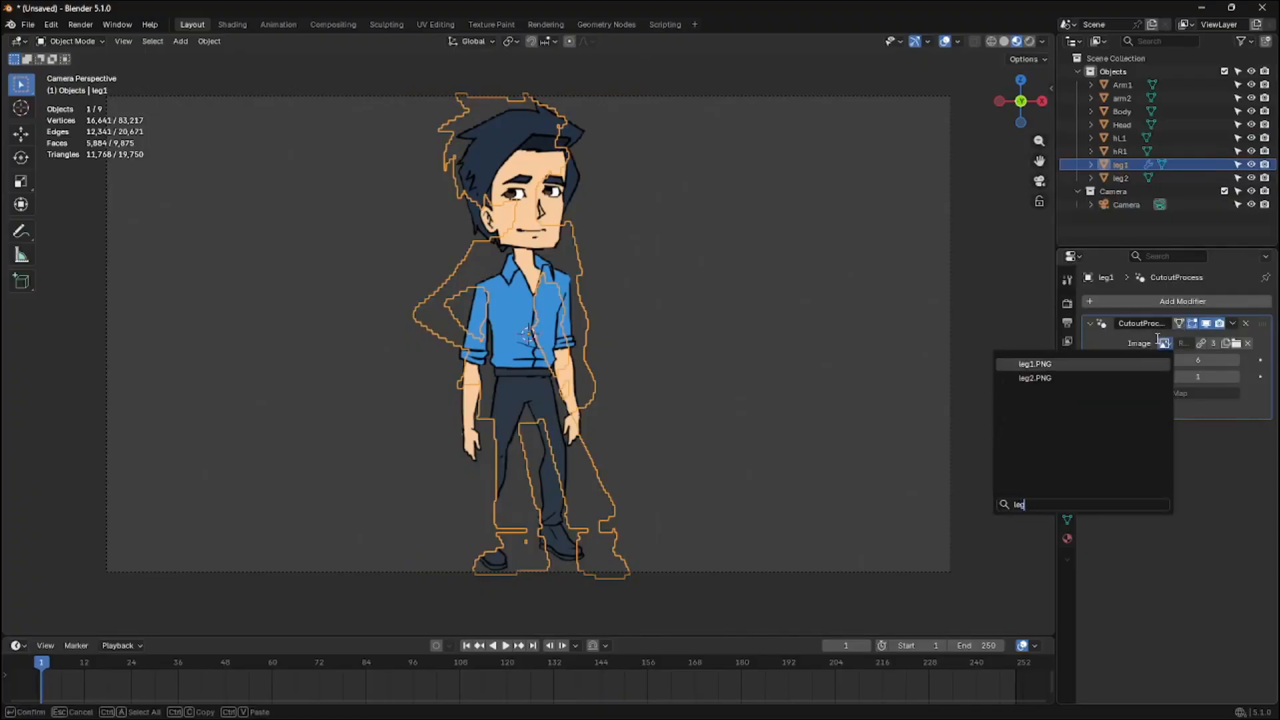
left_click(1055, 363)
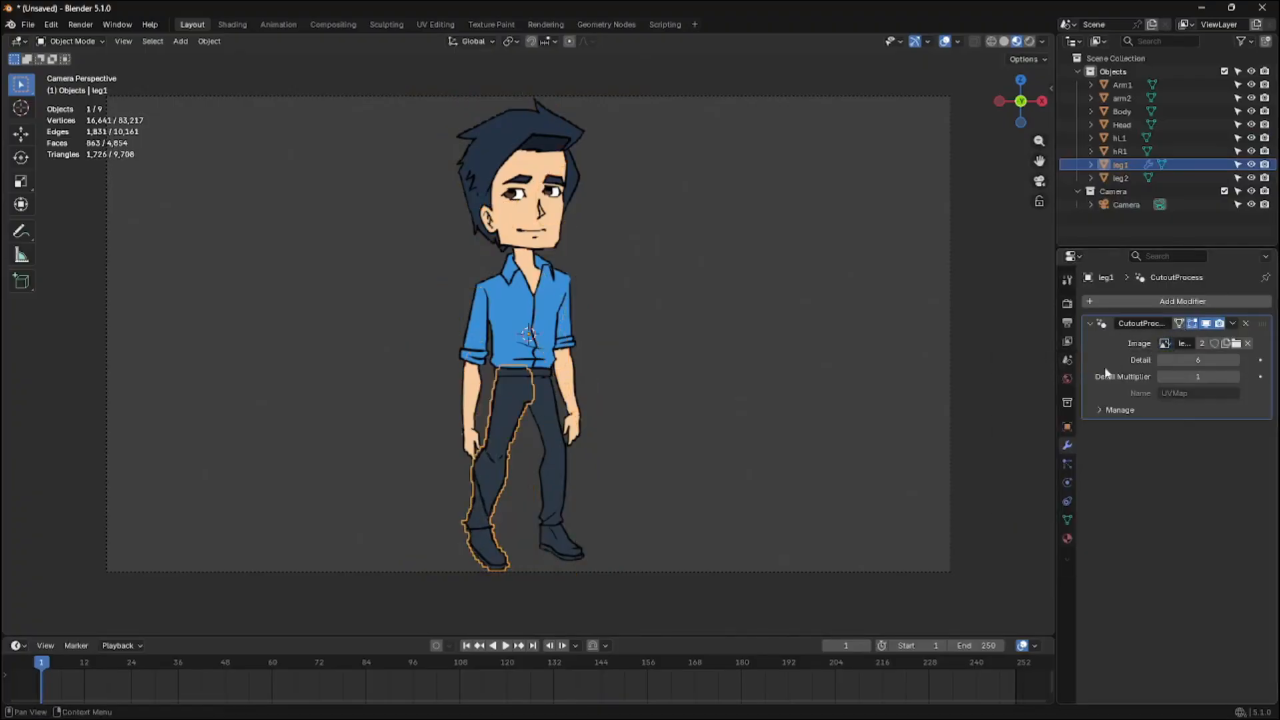
key("ctrl+a")
Select the leg2 plane and add a CutoutProcess modifier using the leg2.PNG image
left_click(1121, 178)
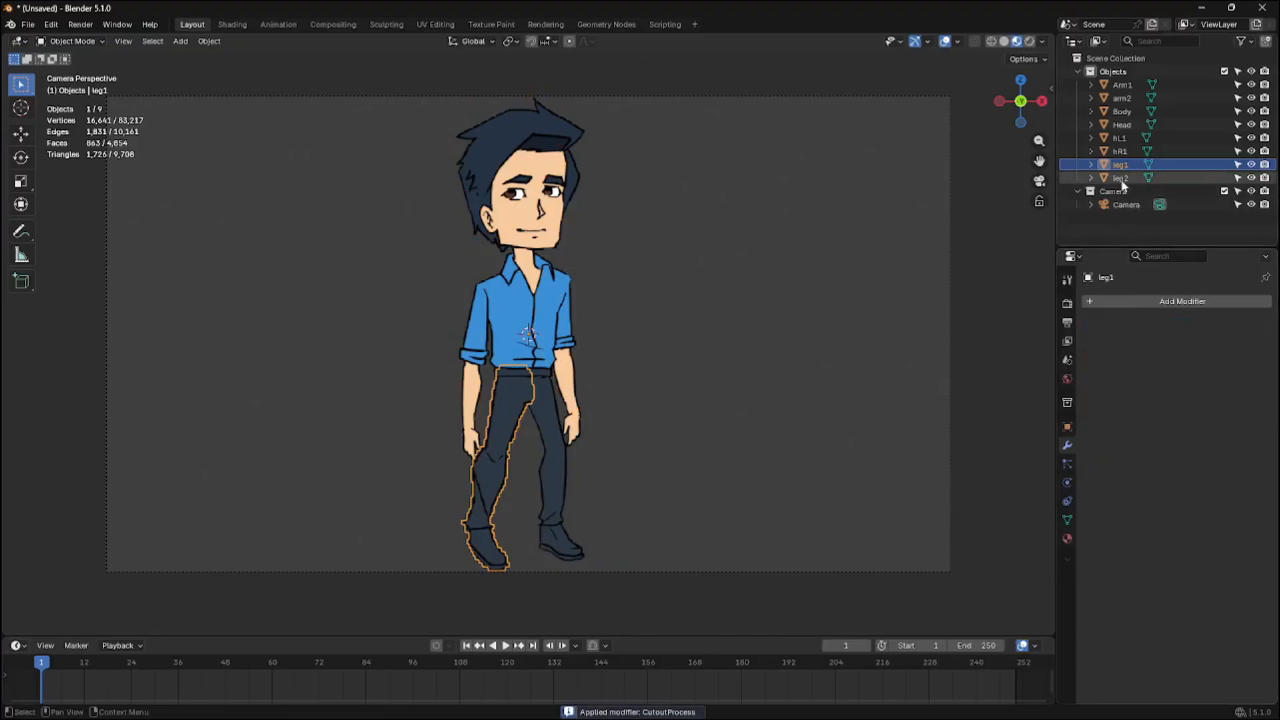
left_click(1142, 306)
mouse_move(1127, 307)
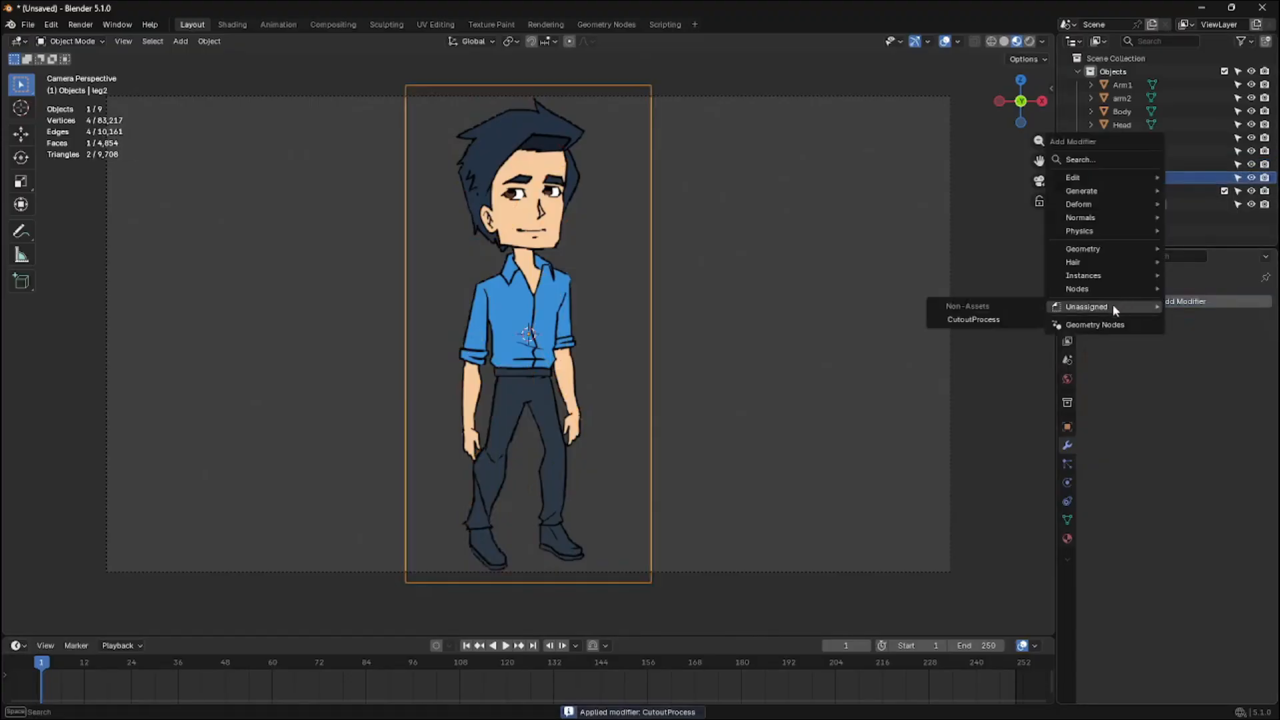
left_click(1015, 318)
left_click(1164, 343)
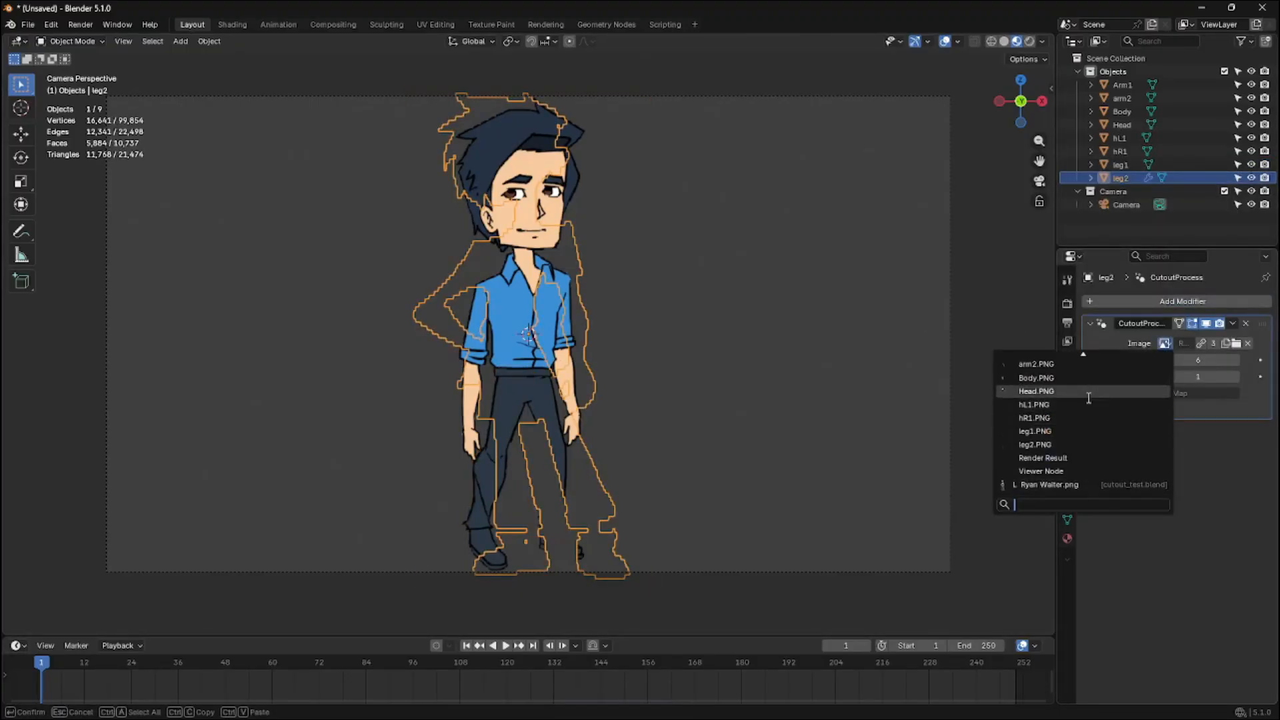
type("leg")
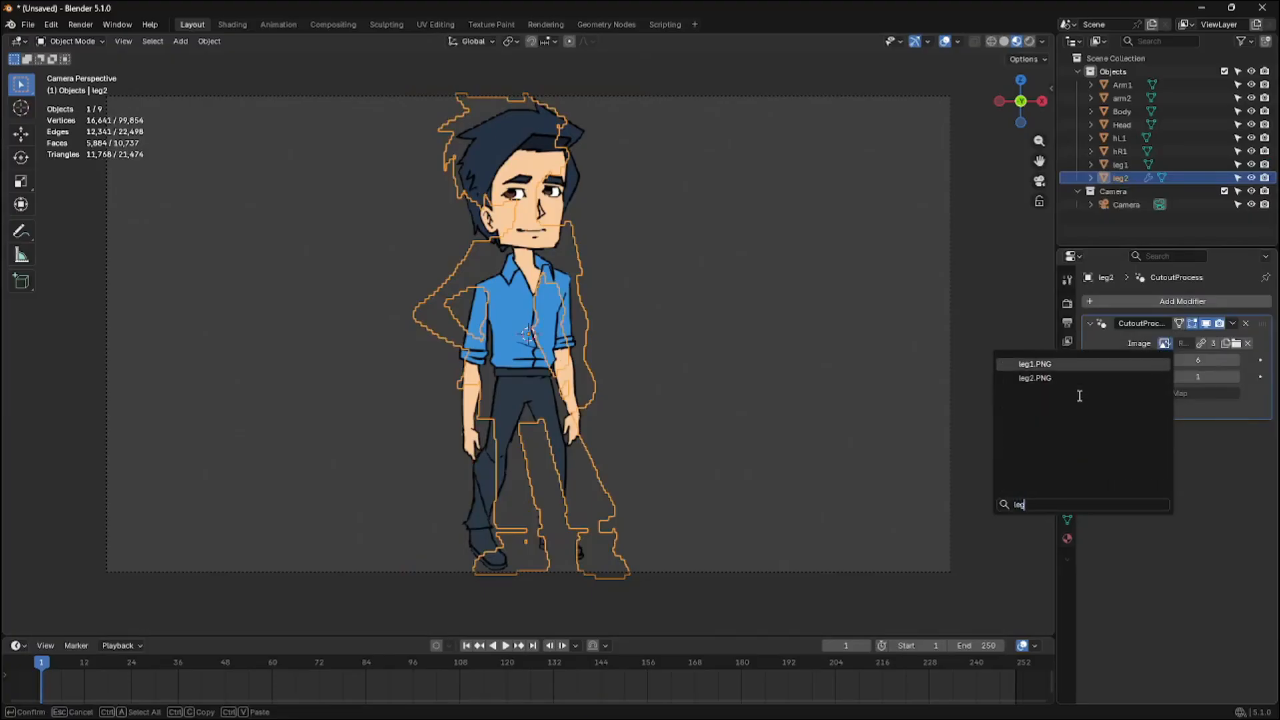
left_click(1074, 378)
left_click(859, 397)
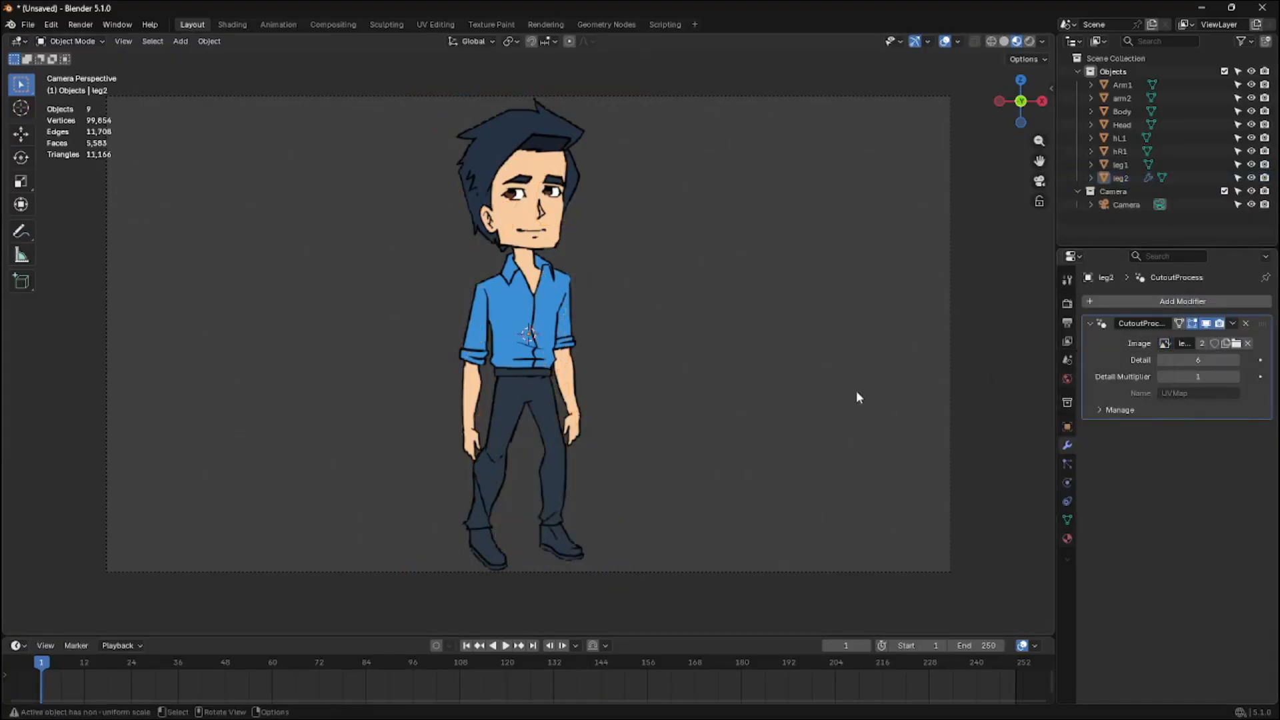
Delete the image texture node from the hL1 plane's material in the Shading workspace
left_click(478, 460)
scroll(479, 460, "up", 3)
middle_click_drag(523, 400, 556, 350, "shift")
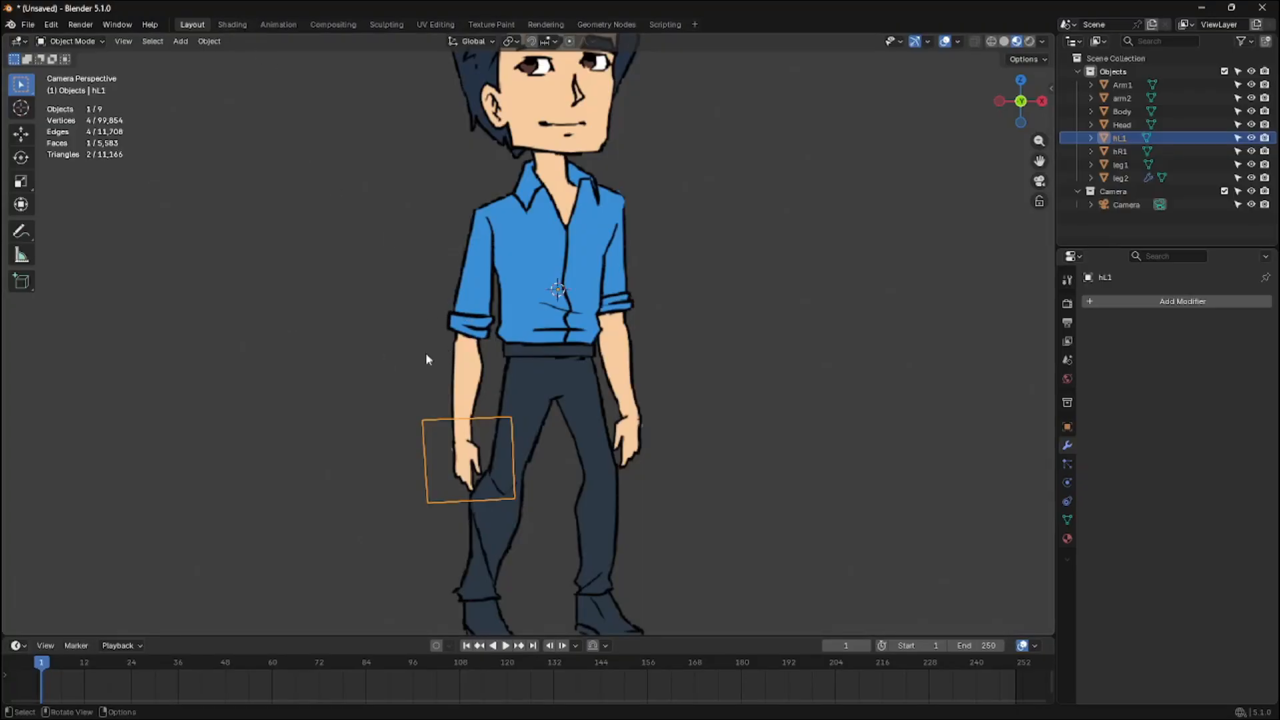
left_click(236, 23)
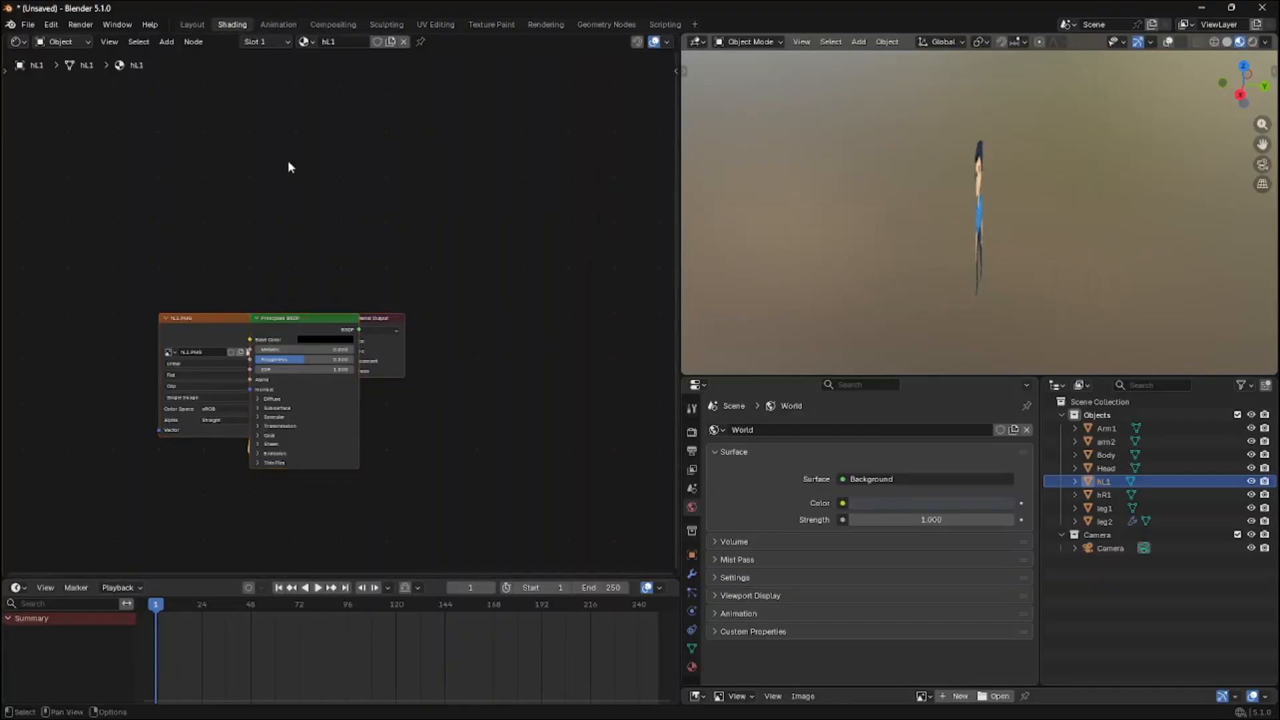
key("Home")
left_click_drag(427, 274, 226, 293)
key("x")
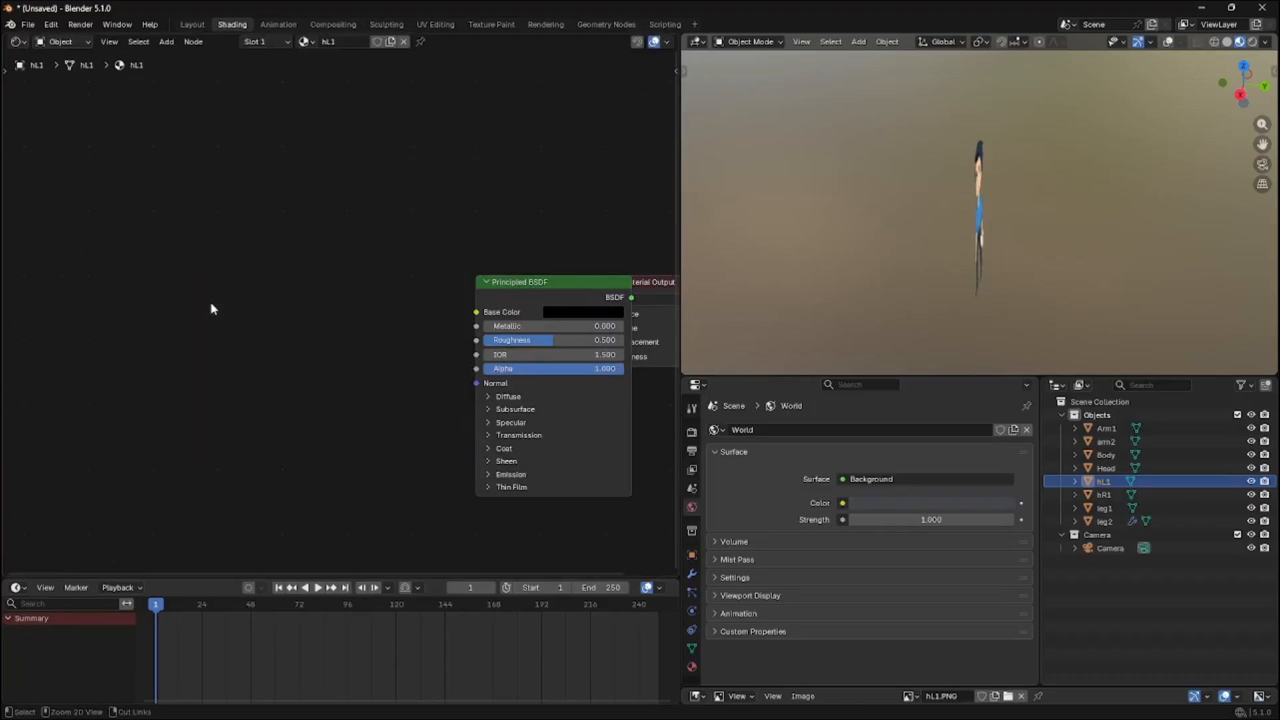
Add an Image Sequence node importing all images from the HandL folder inside Char Layers
key("shift+a")
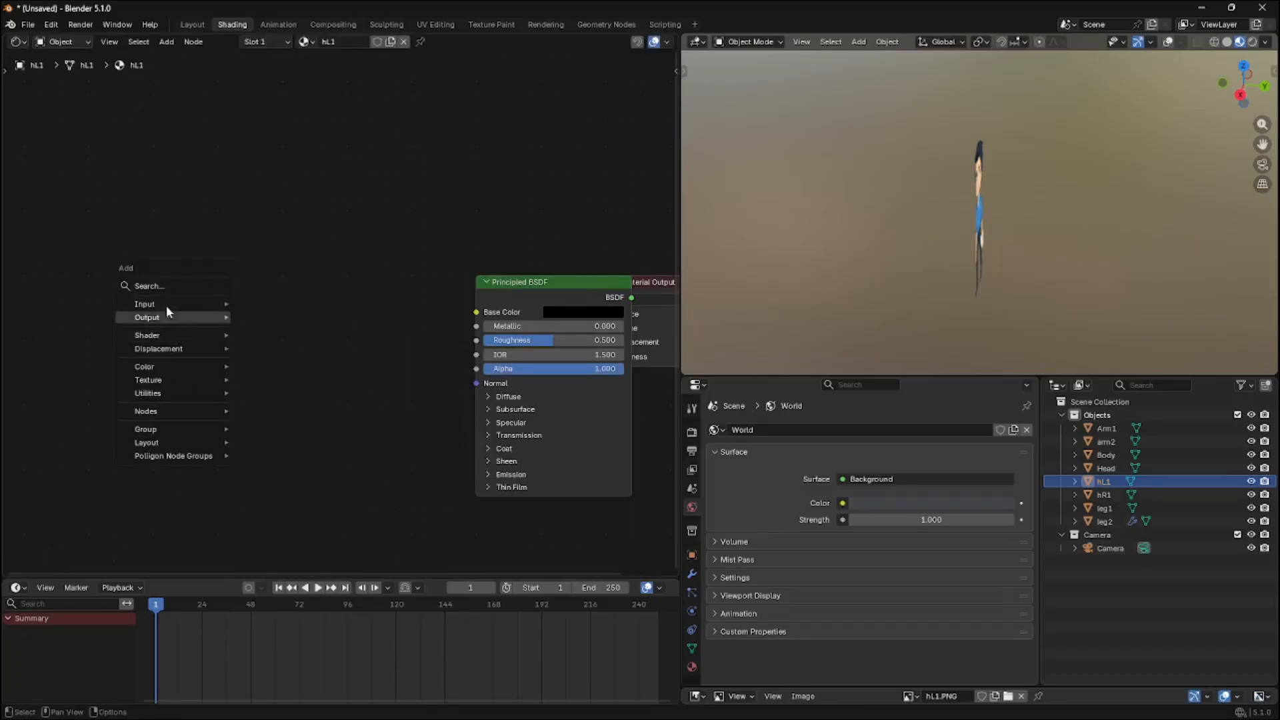
left_click(171, 287)
type("im")
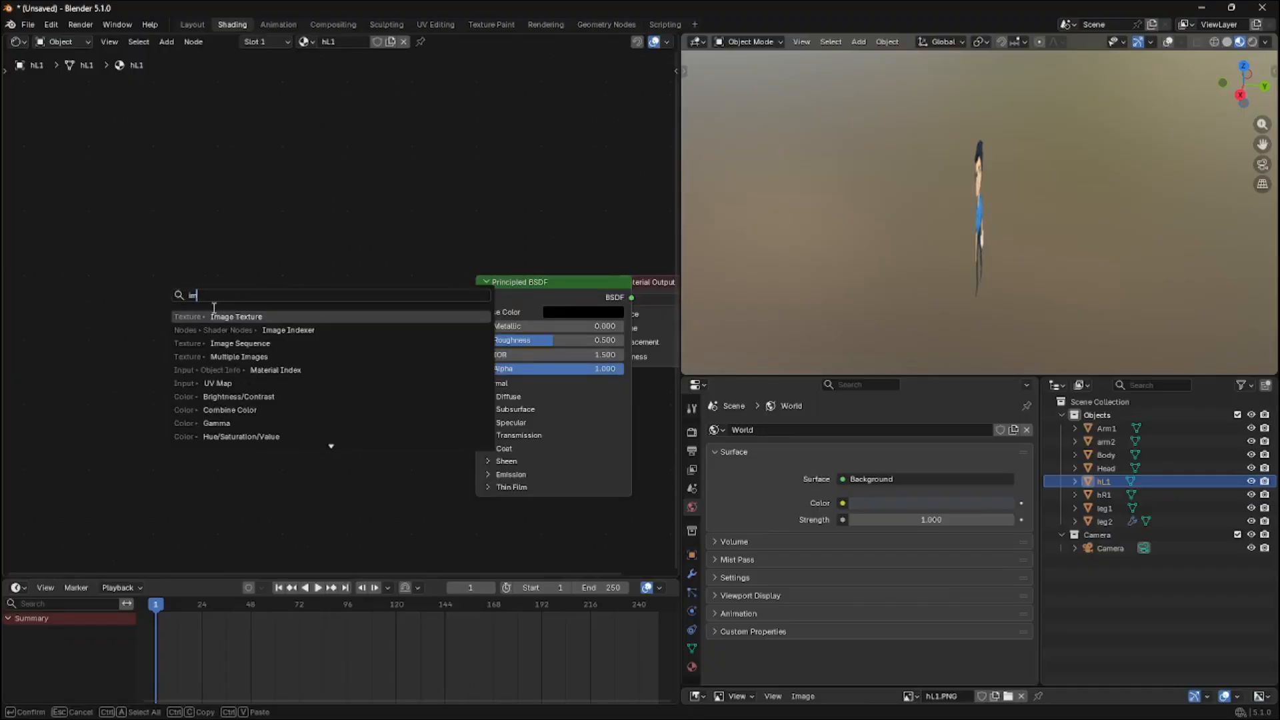
key("BackSpace")
key("BackSpace")
type("seq")
left_click(245, 319)
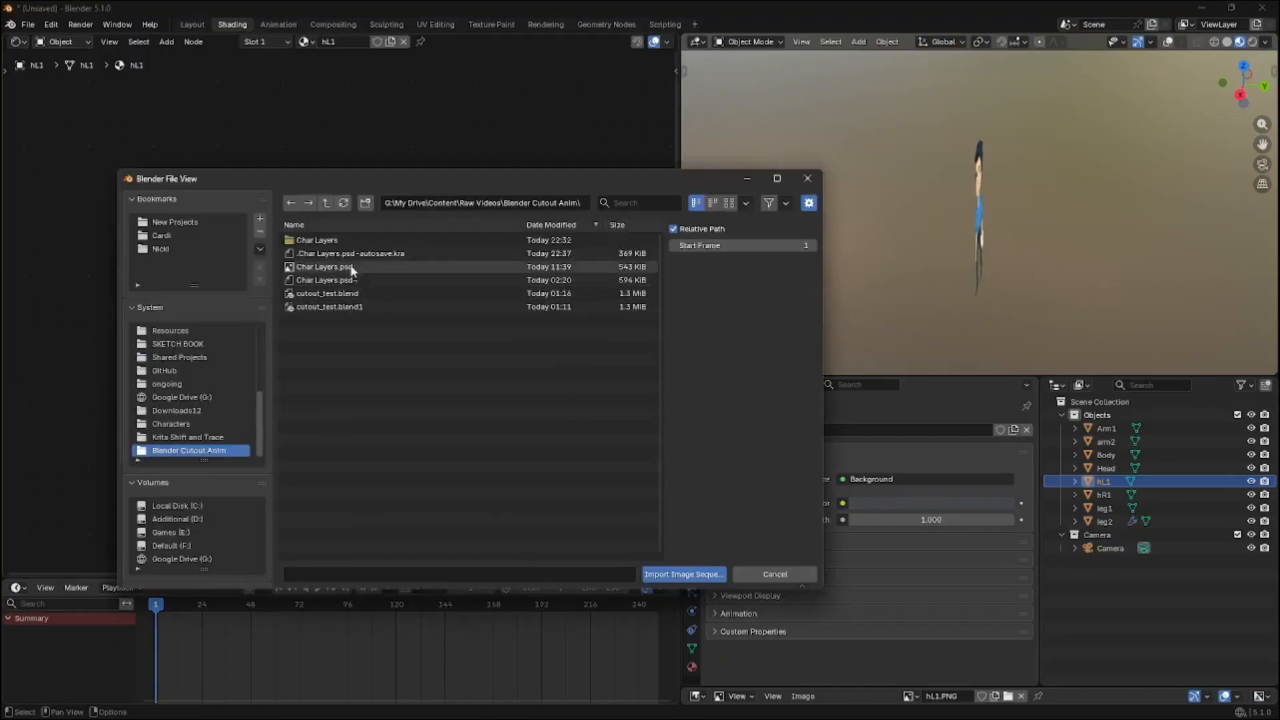
double_click(318, 241)
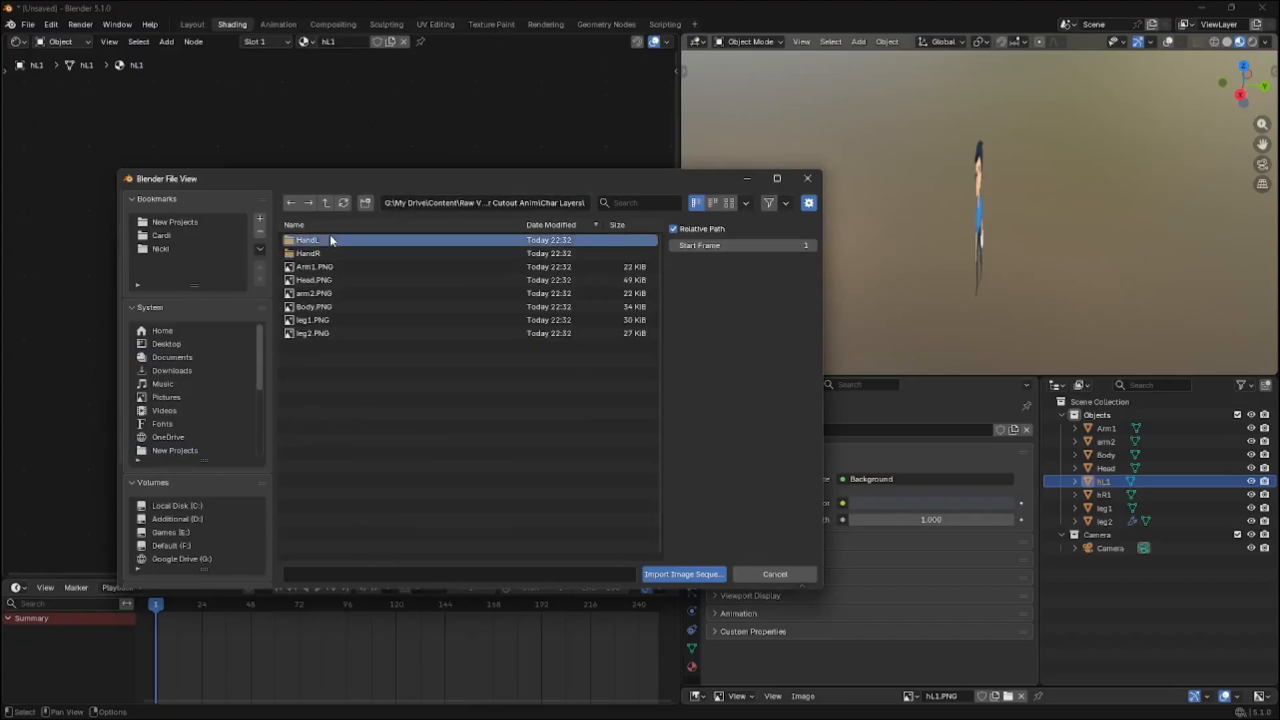
double_click(329, 239)
key("a")
left_click(685, 574)
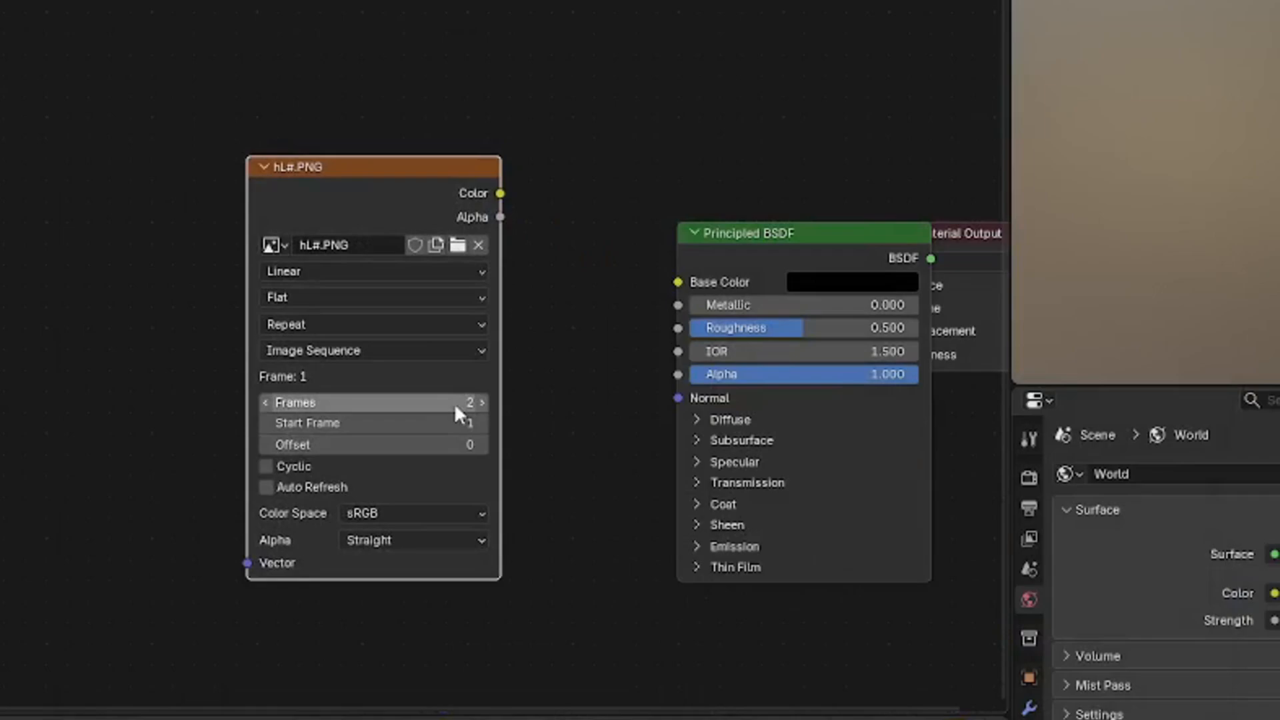
Set the image sequence's Frames to 1 and enable Auto Refresh
left_click(447, 400)
type("1")
key("Return")
left_click(294, 485)
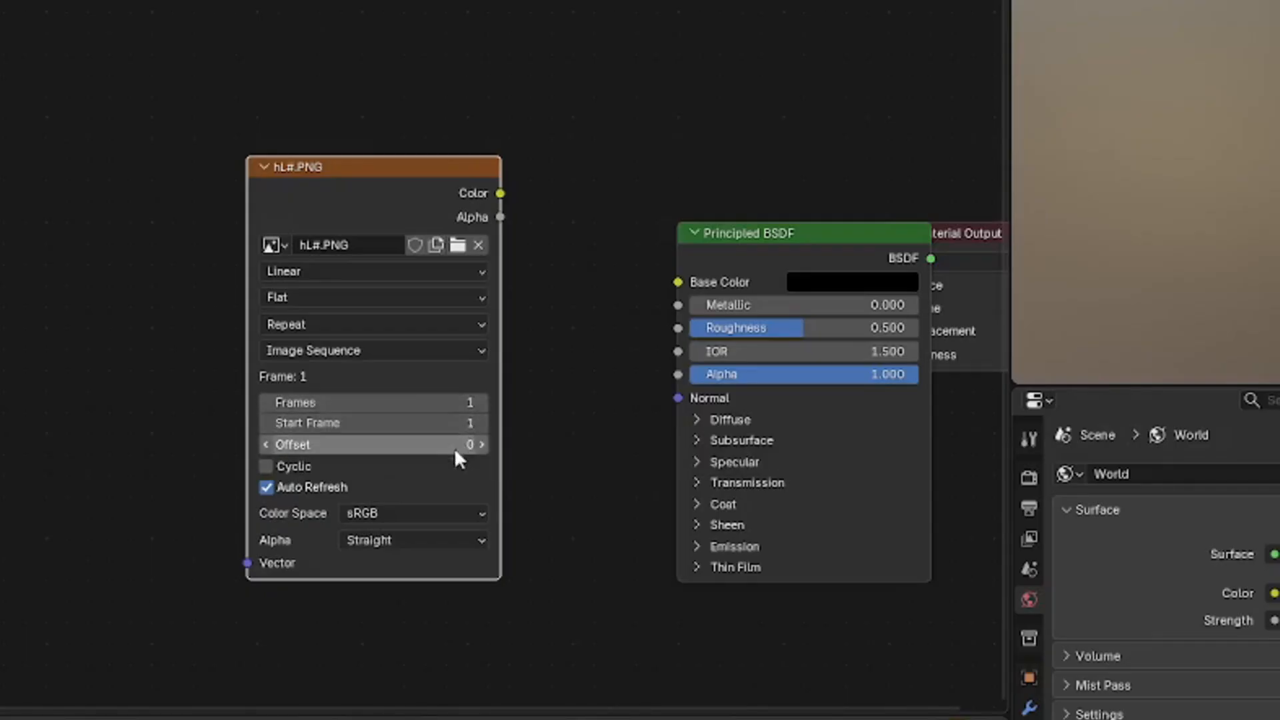
Step the image sequence's Offset up to 1 to preview the second hand frame
left_click(481, 444)
left_click(481, 445)
left_click(264, 444)
left_click(264, 443)
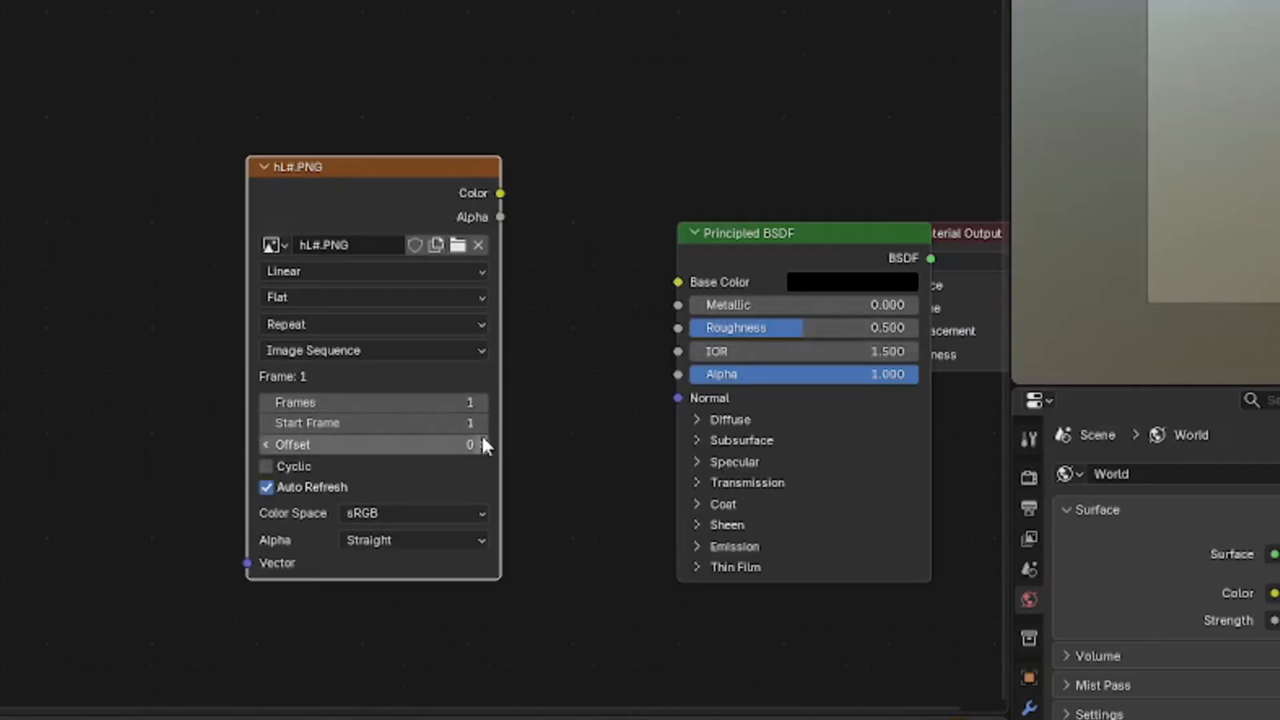
left_click(482, 443)
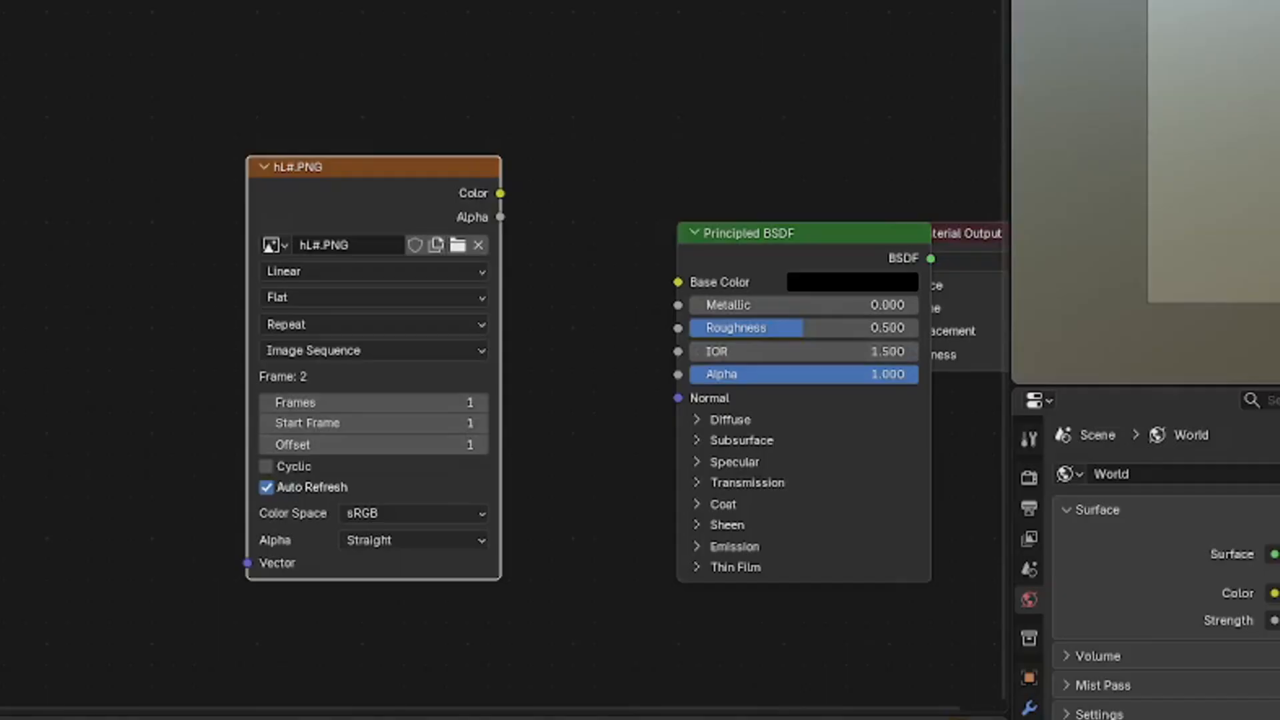
Connect the sequence's Alpha to the shader's Alpha and its Color to the Emission Color
left_click_drag(502, 190, 678, 375)
left_click(613, 370)
right_click(627, 397)
left_click(690, 543)
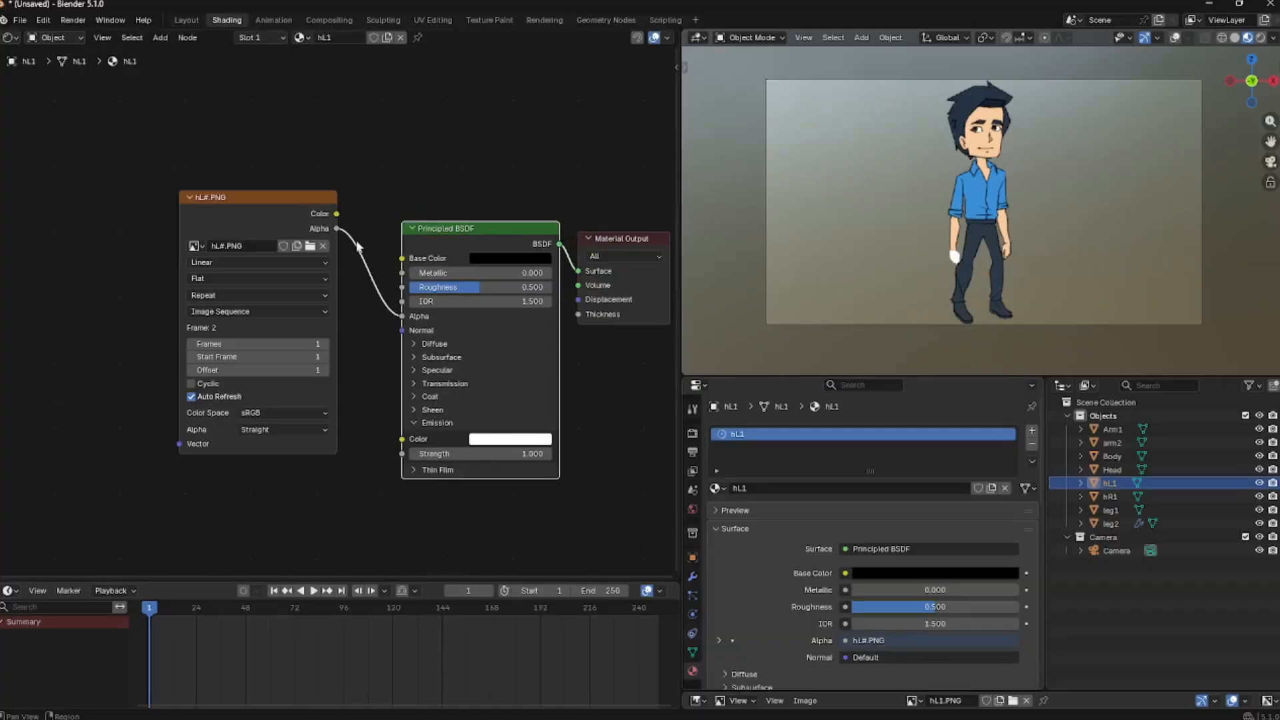
left_click_drag(337, 213, 400, 440)
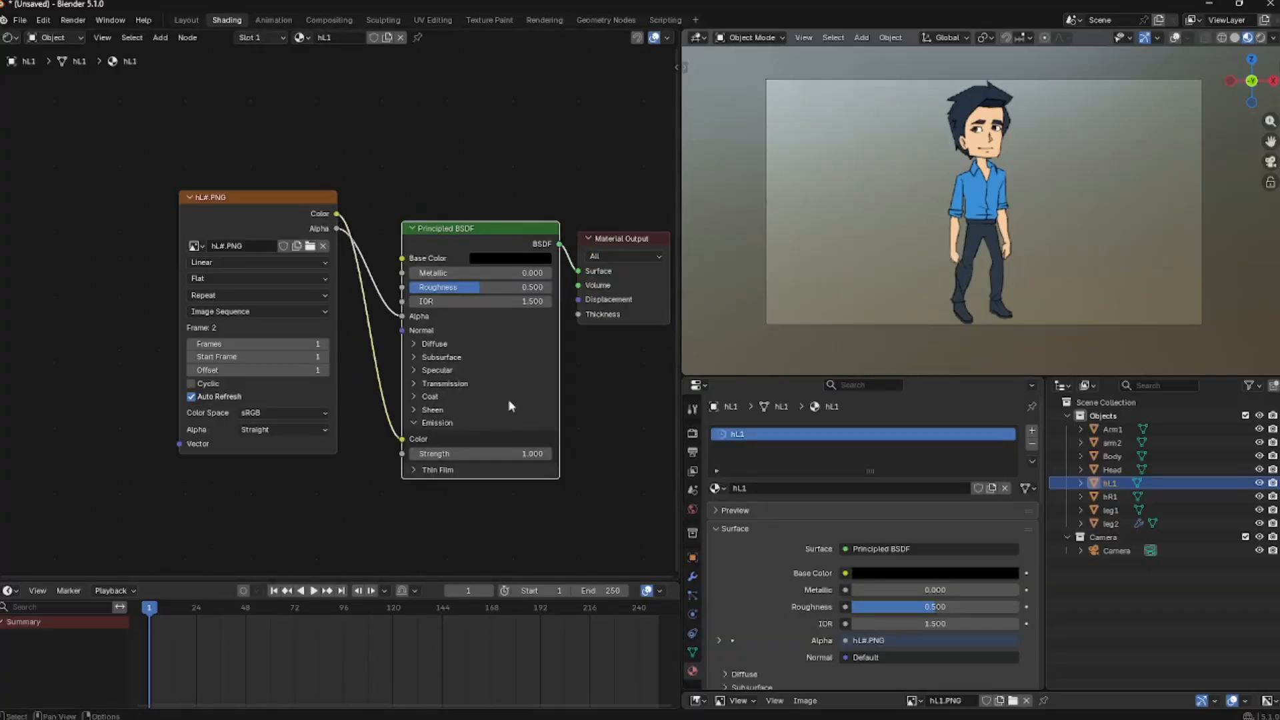
Step the sequence's Offset through 2 and back to 0 to preview the hand frames
scroll(335, 382, "up", 2)
left_click(290, 378)
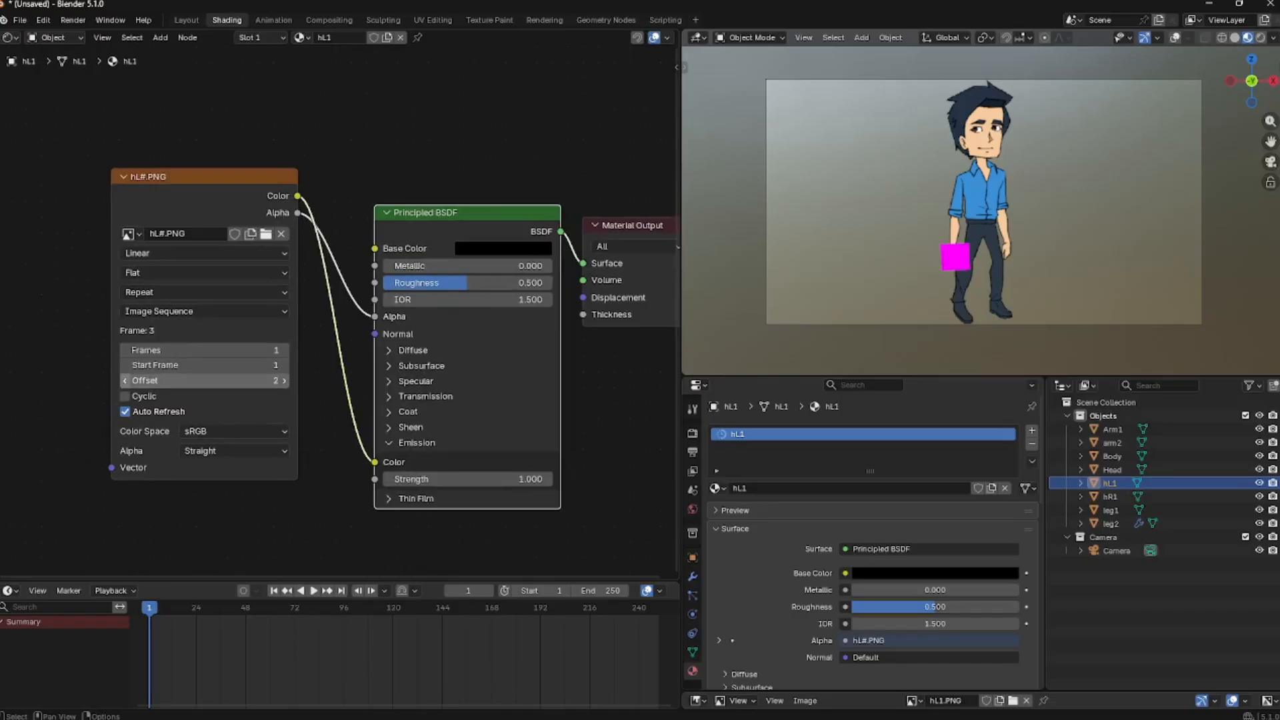
left_click(124, 380)
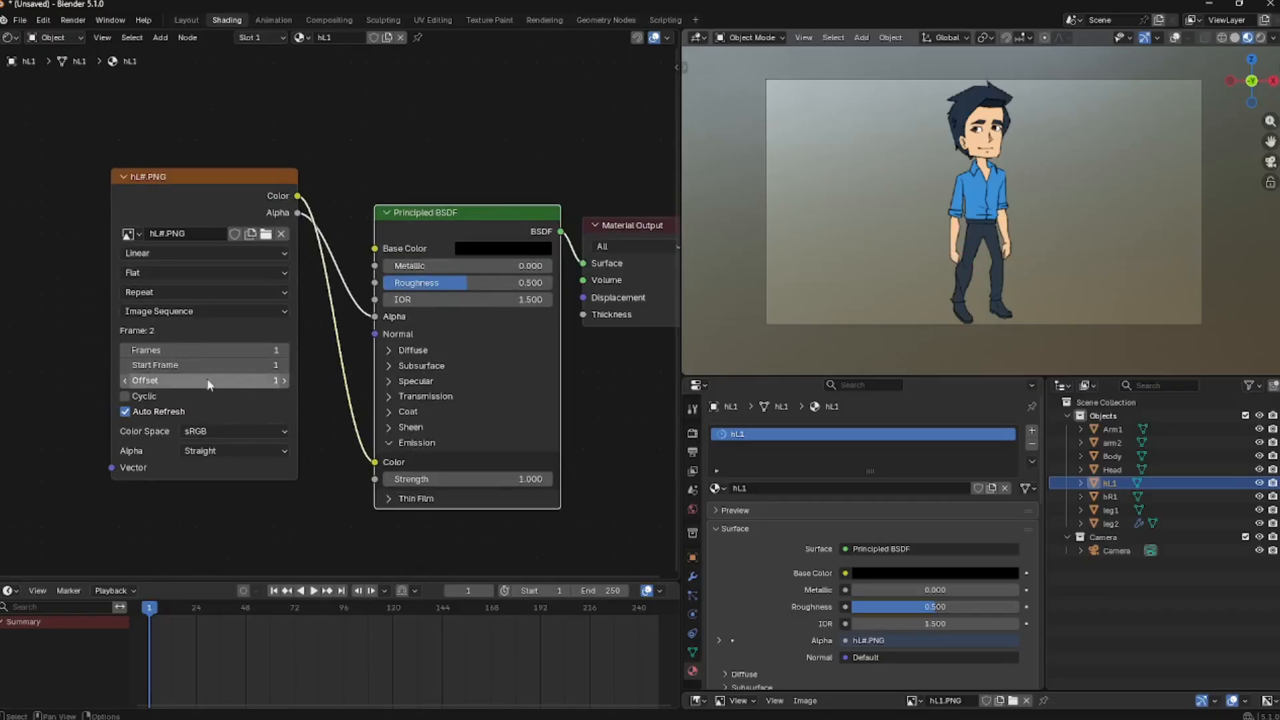
left_click(124, 380)
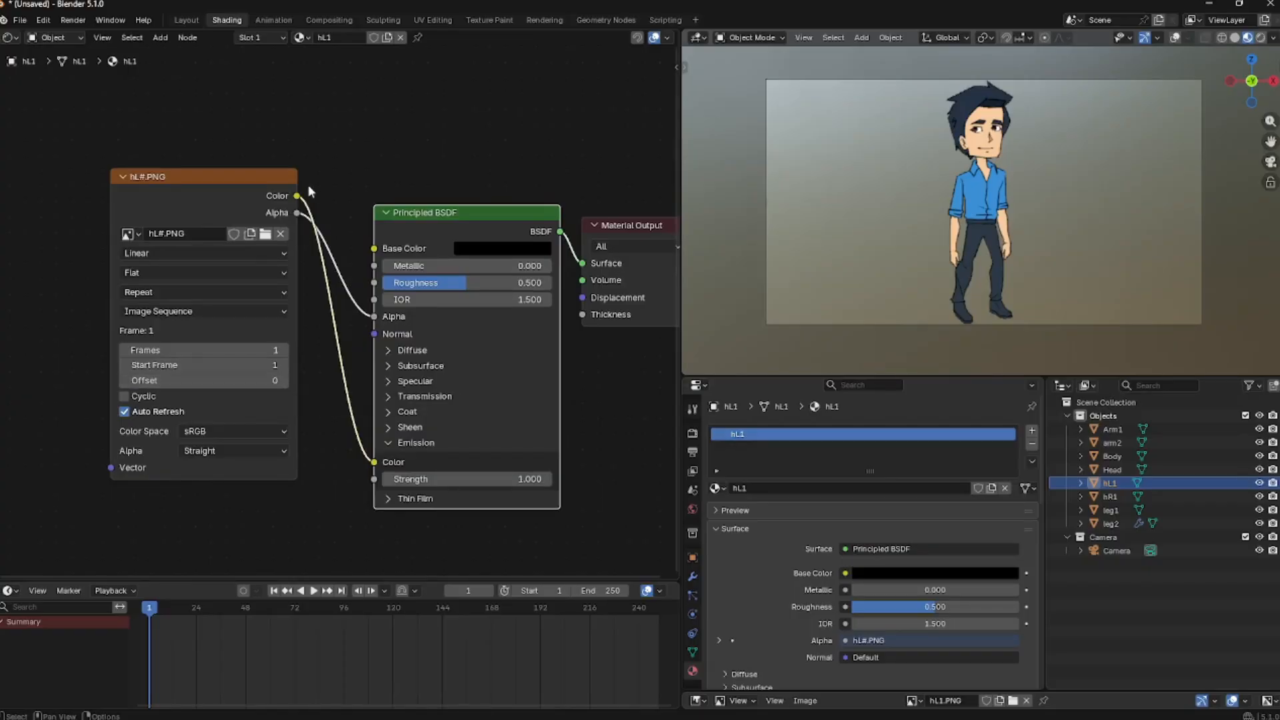
Select the hR1 plane and delete the image texture node from its material
scroll(334, 174, "down", 2)
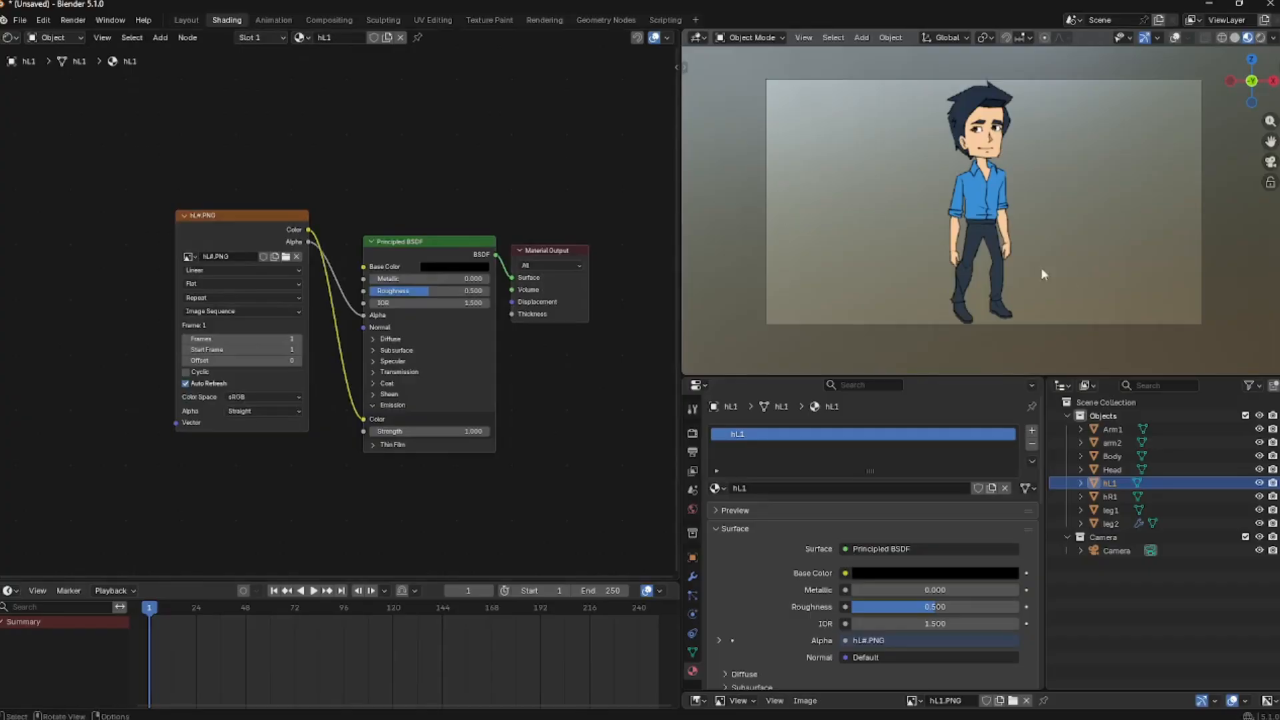
left_click(1011, 252)
left_click(200, 260)
middle_click_drag(180, 272, 401, 267)
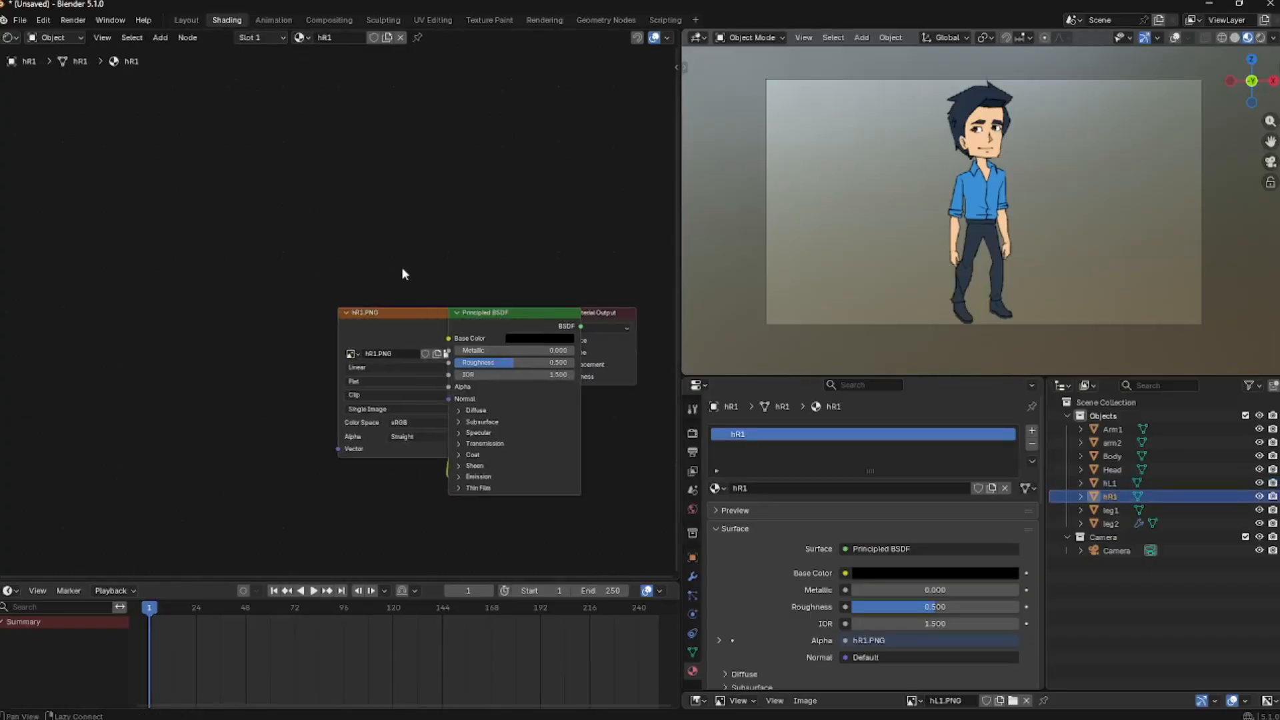
left_click_drag(375, 314, 129, 306)
key("x")
Add an Image Sequence node importing all images from the HandR folder inside Char Layers
key("shift+a")
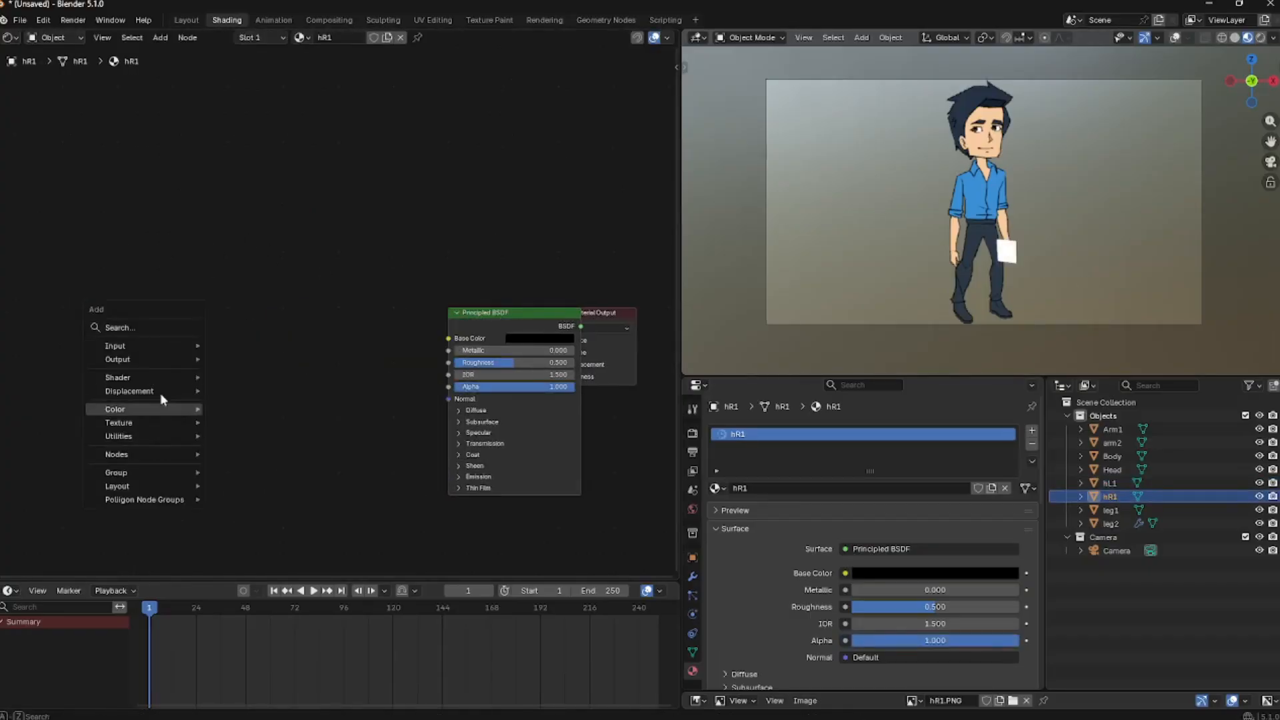
type("sq")
left_click_drag(258, 336, 100, 335)
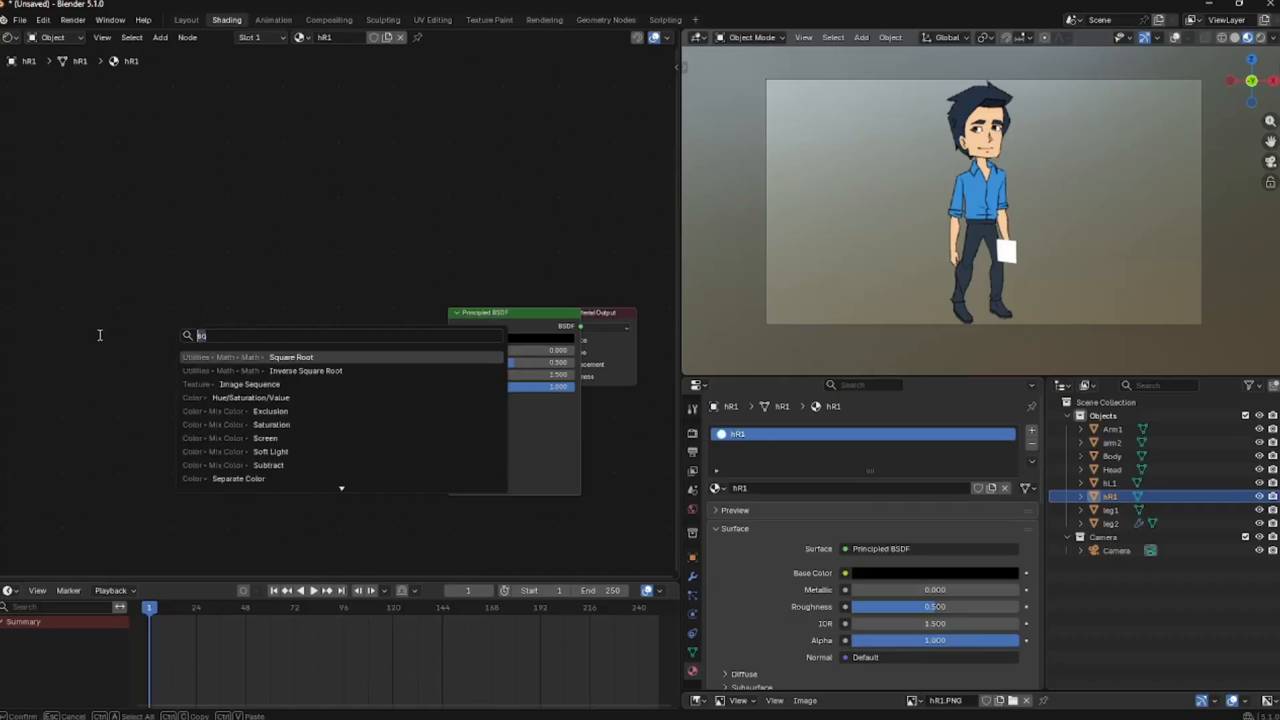
type("swq")
key("BackSpace")
key("BackSpace")
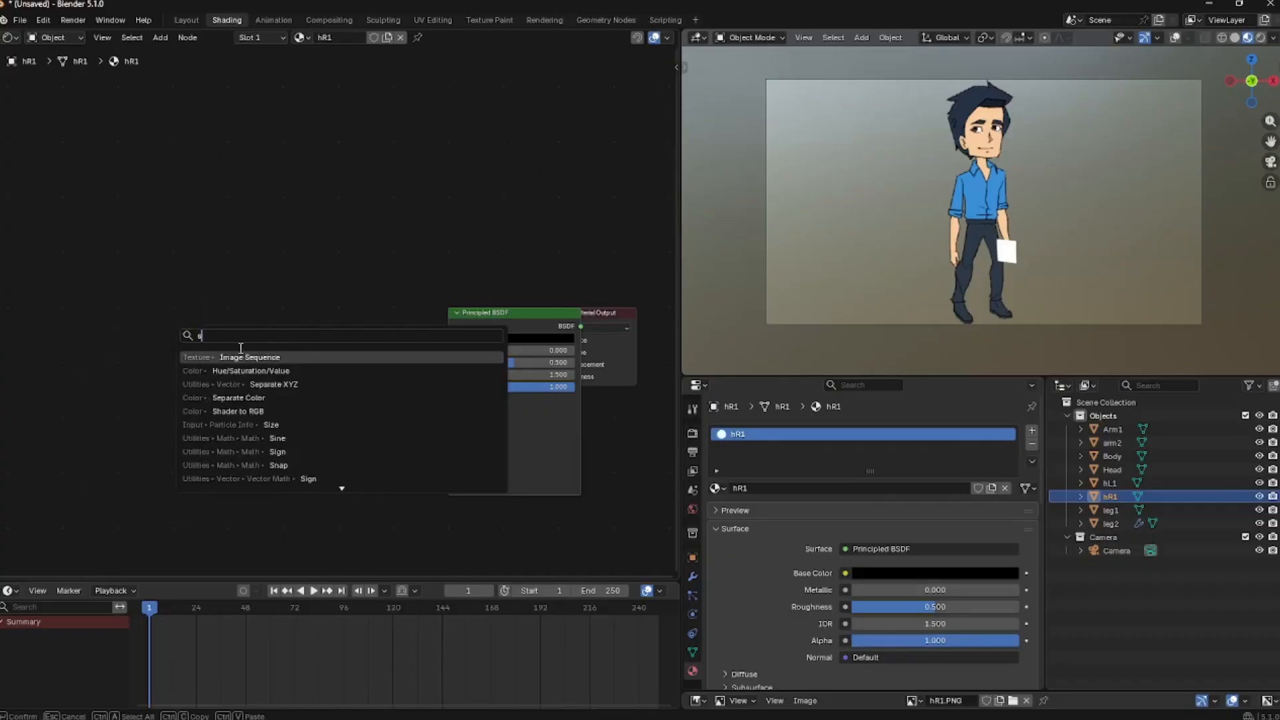
type("eq")
left_click(264, 359)
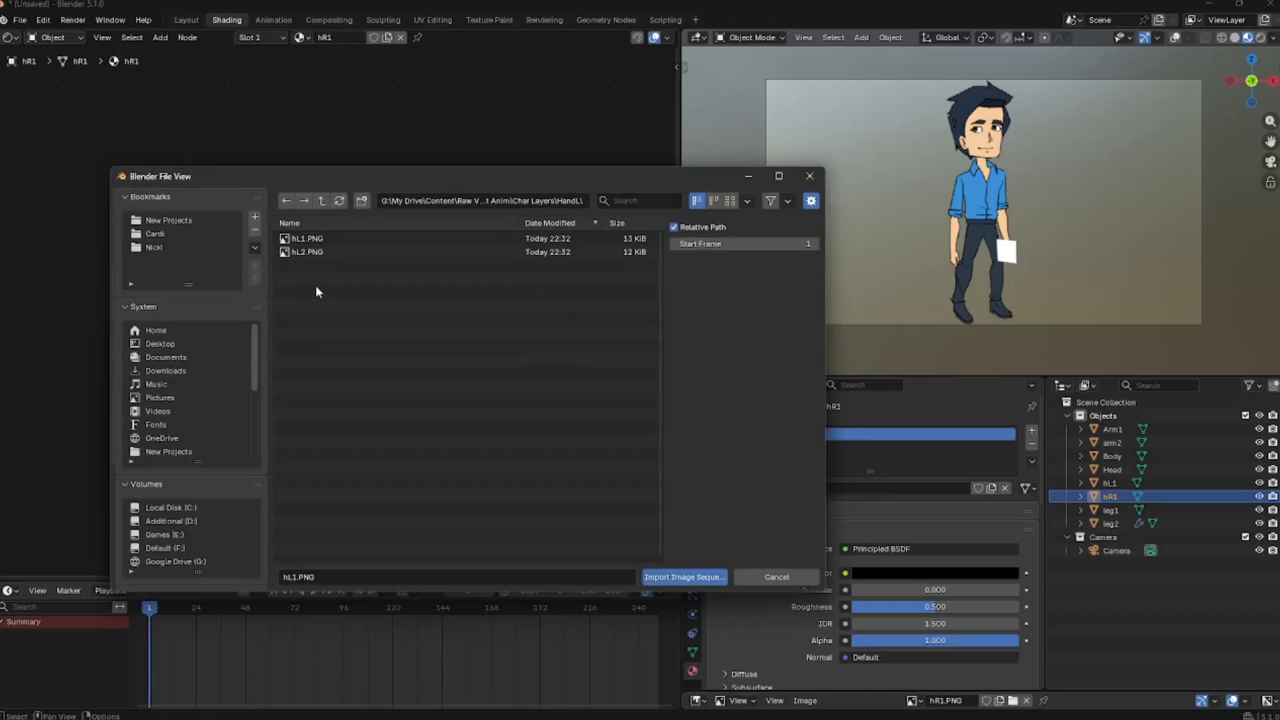
left_click(322, 201)
double_click(308, 265)
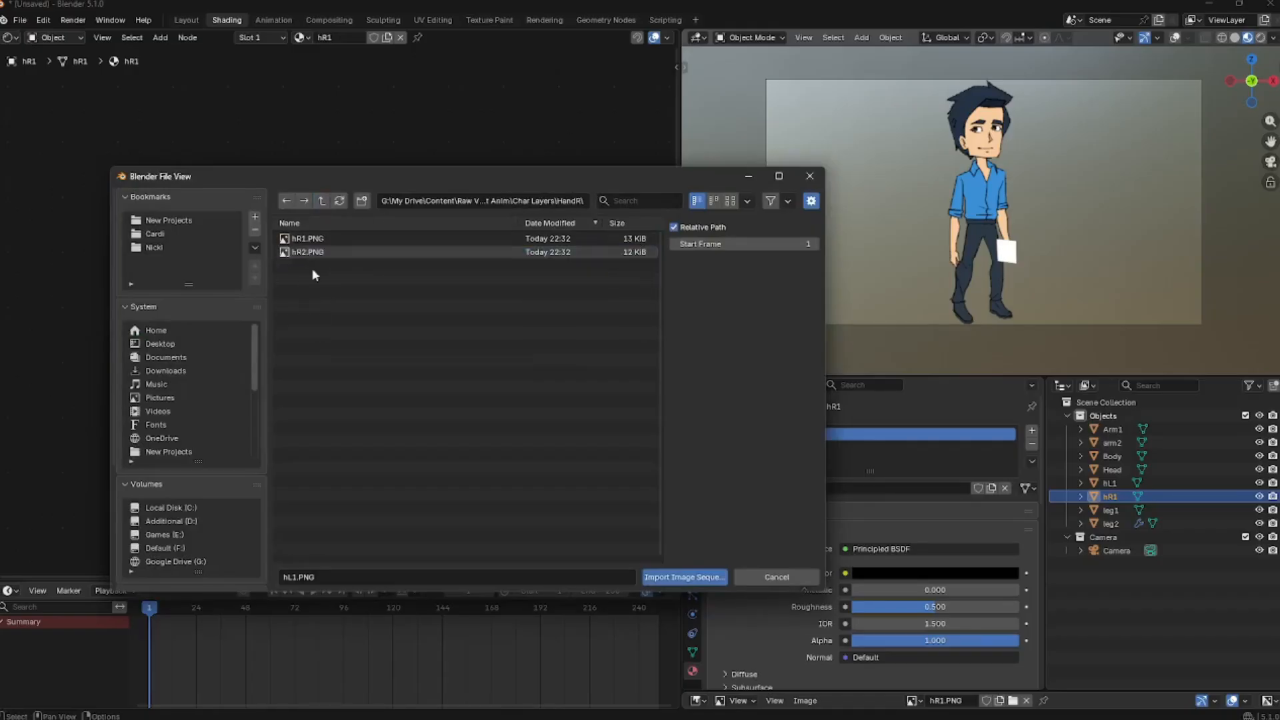
key("a")
left_click(683, 577)
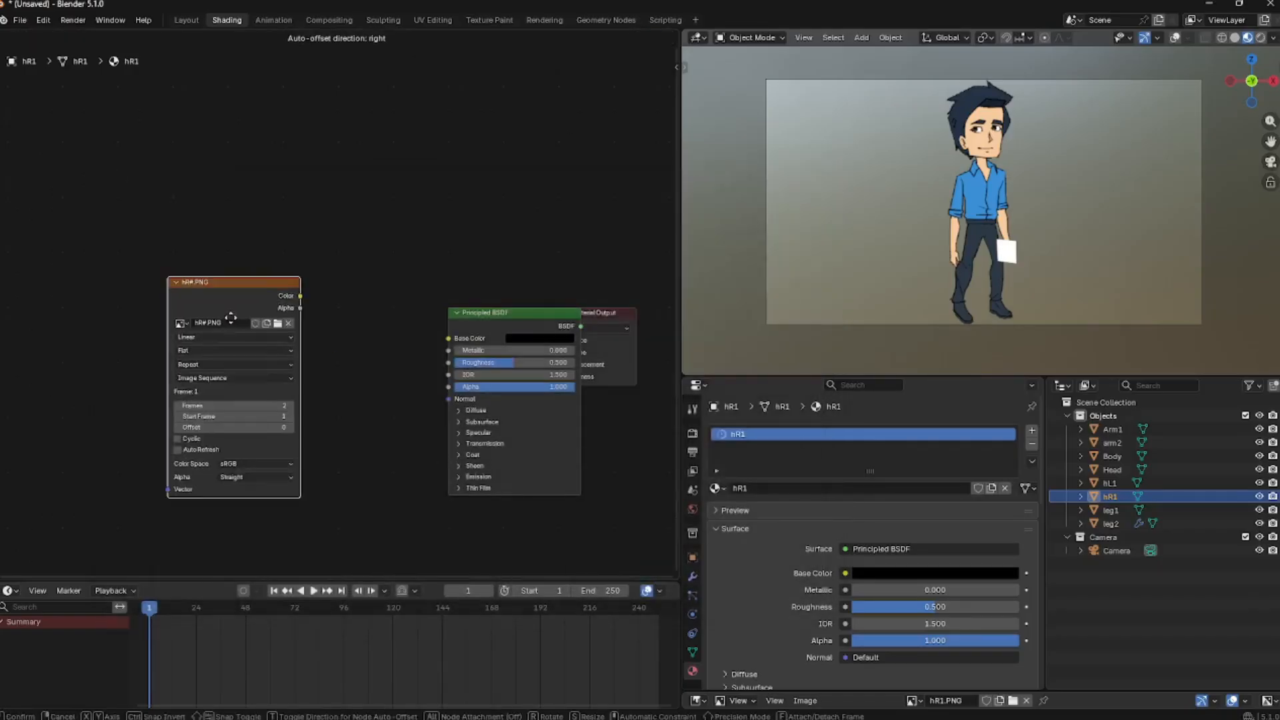
Set the hR1 image sequence to 1 frame with Auto Refresh, and wire its Alpha to the shader Alpha and Color to Emission Color
left_click_drag(267, 393, 252, 394)
left_click(203, 438)
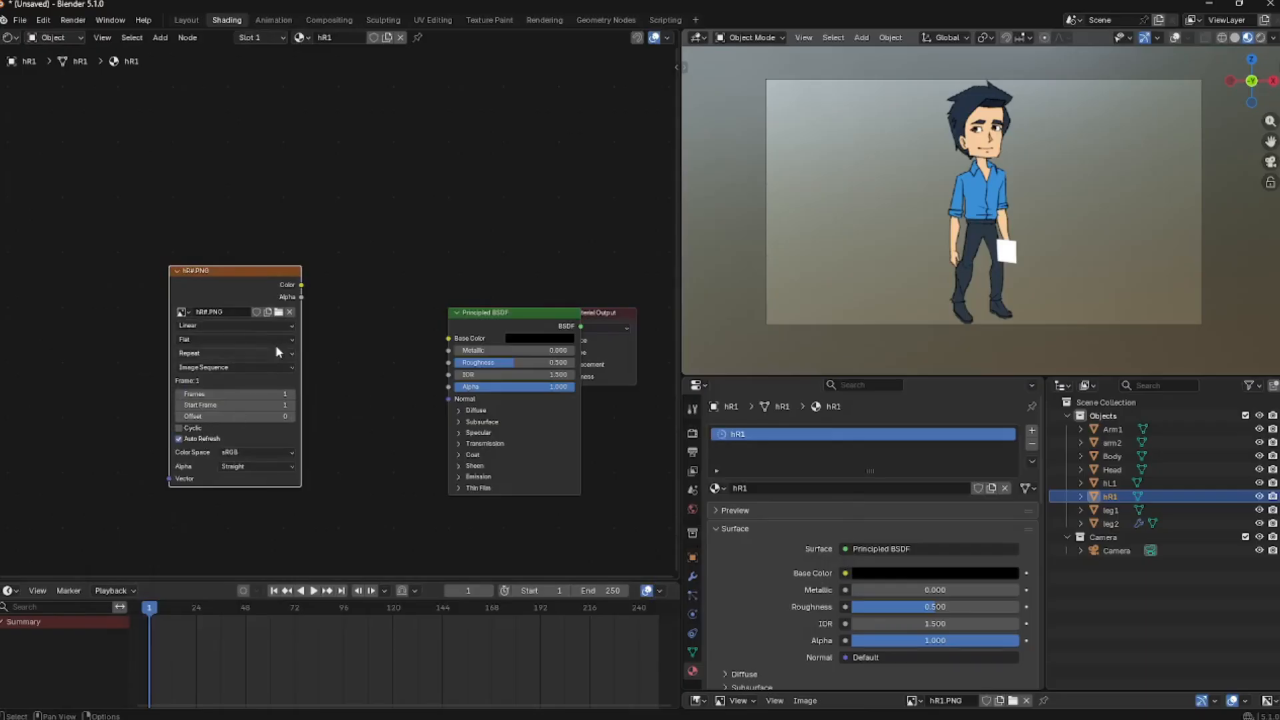
left_click_drag(302, 297, 448, 387)
left_click(470, 476)
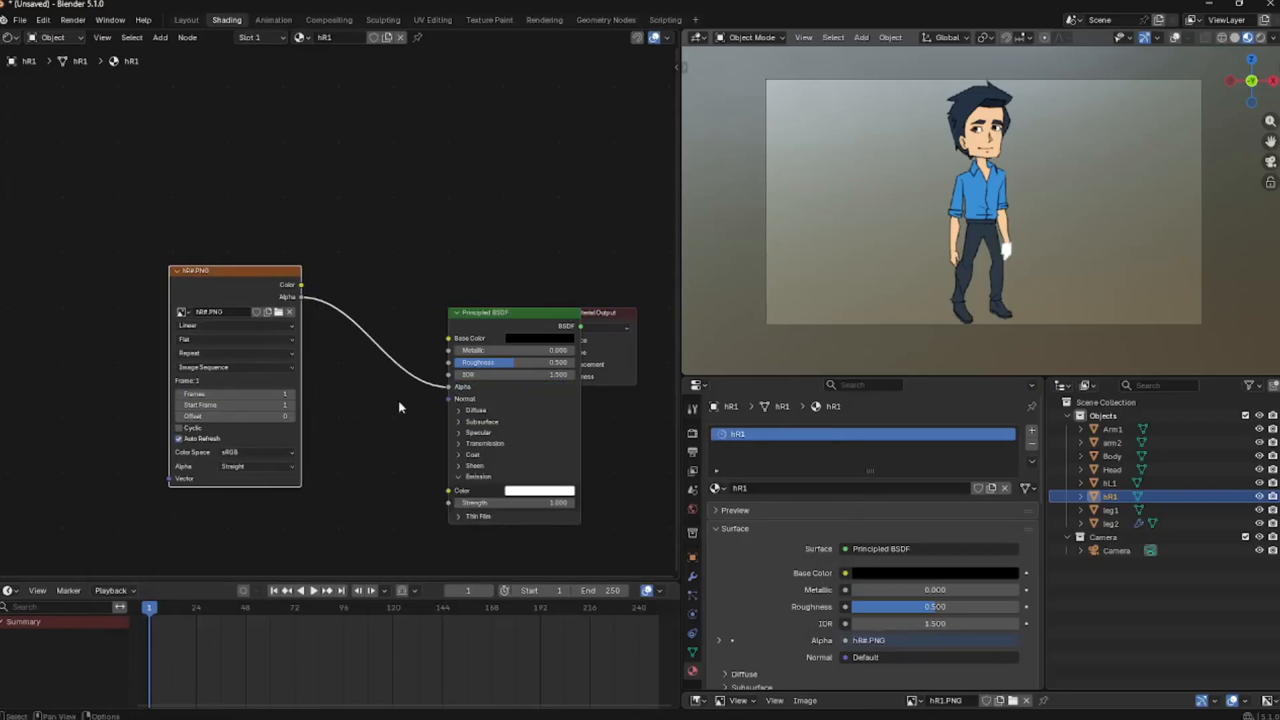
left_click_drag(302, 286, 448, 491)
left_click(486, 312)
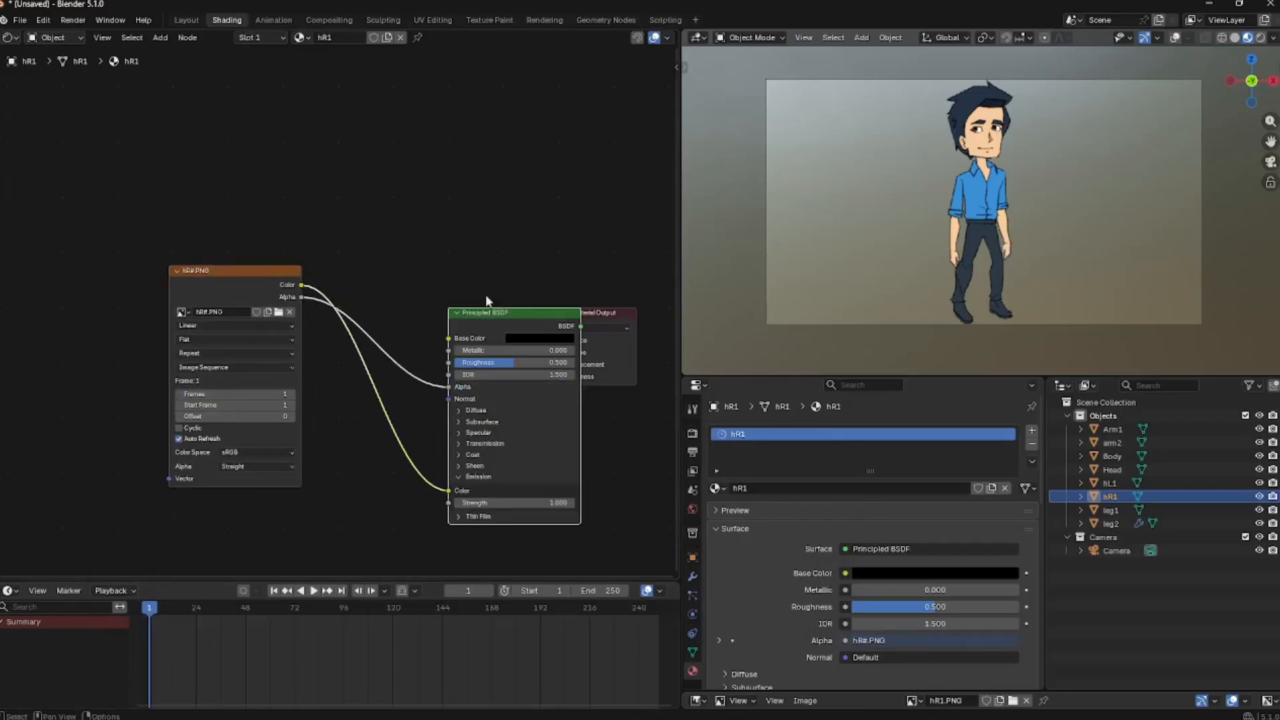
Raise the hR1 sequence's Offset to 1
left_click(290, 418)
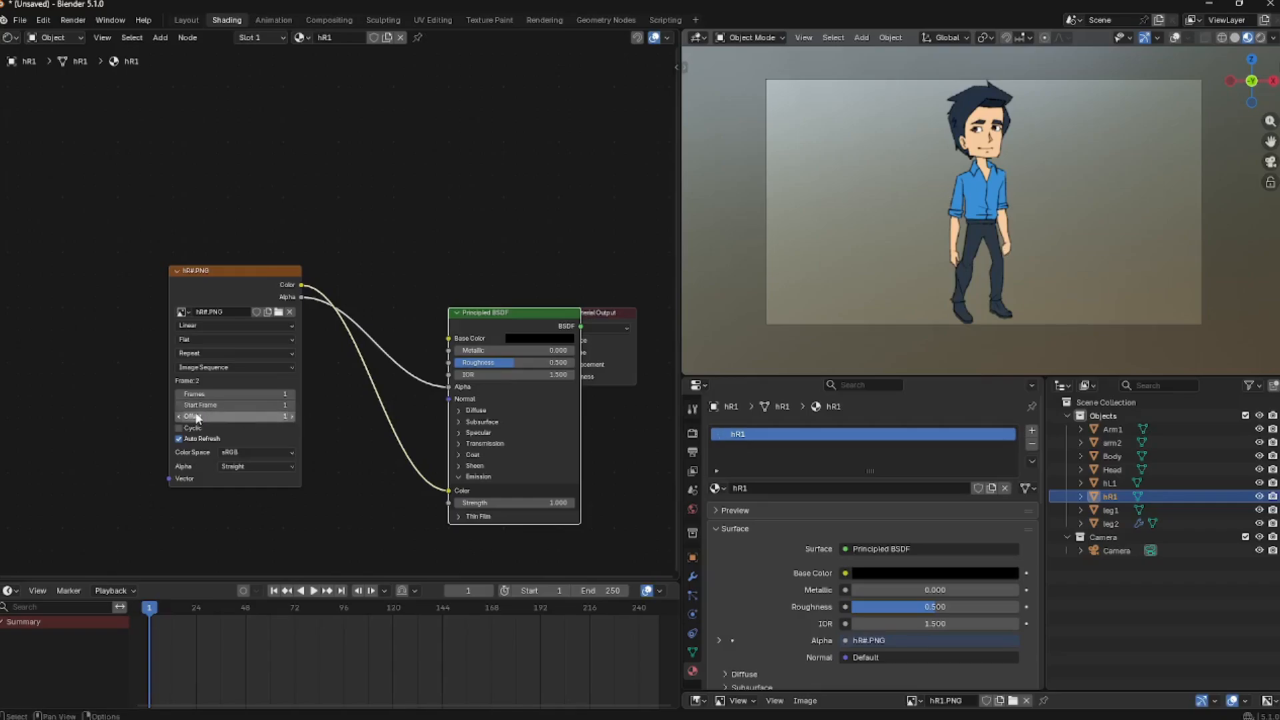
left_click(273, 203)
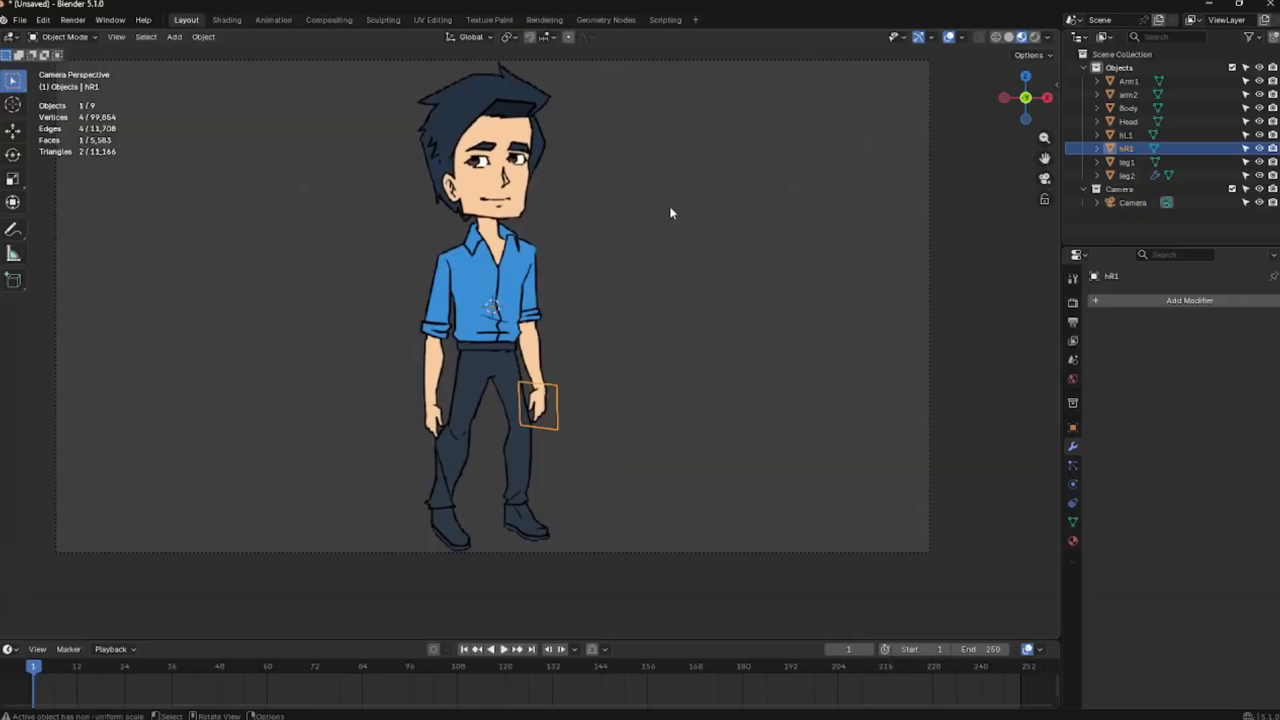
Add an armature to the Objects collection and move it down to the character's waist
left_click(627, 229)
left_click(1120, 68)
key("shift+a")
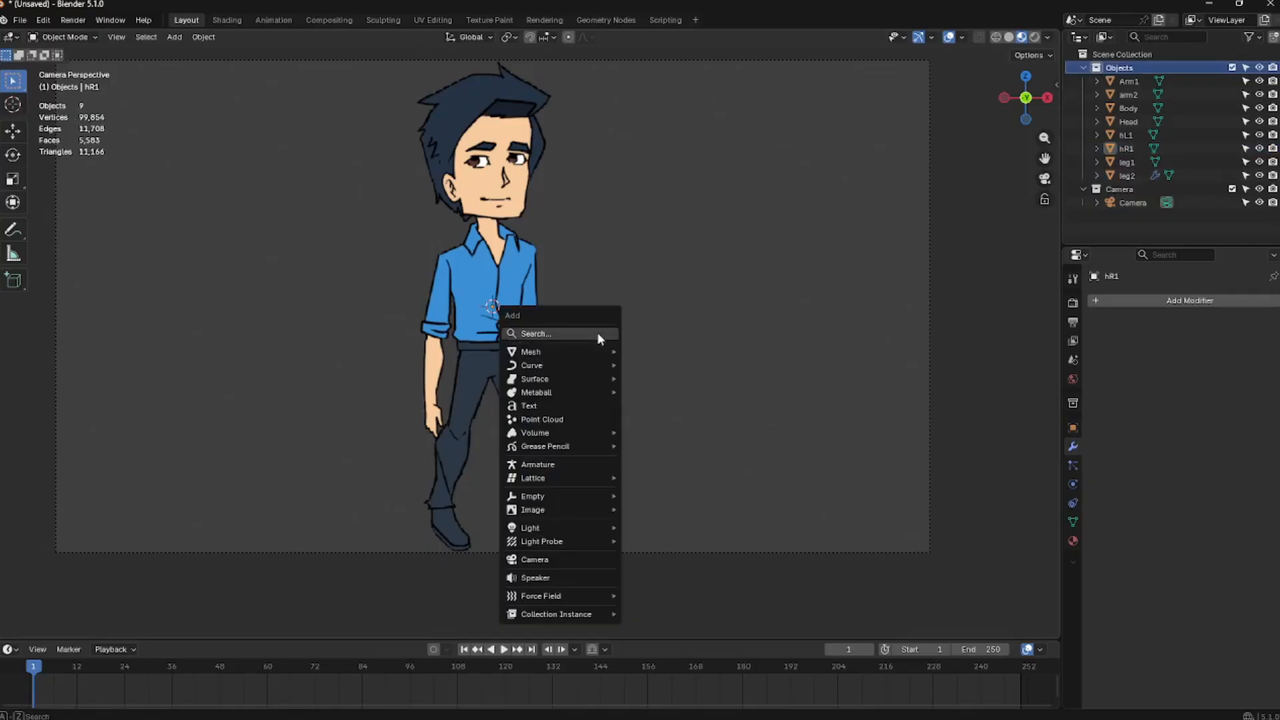
left_click(564, 463)
key("g")
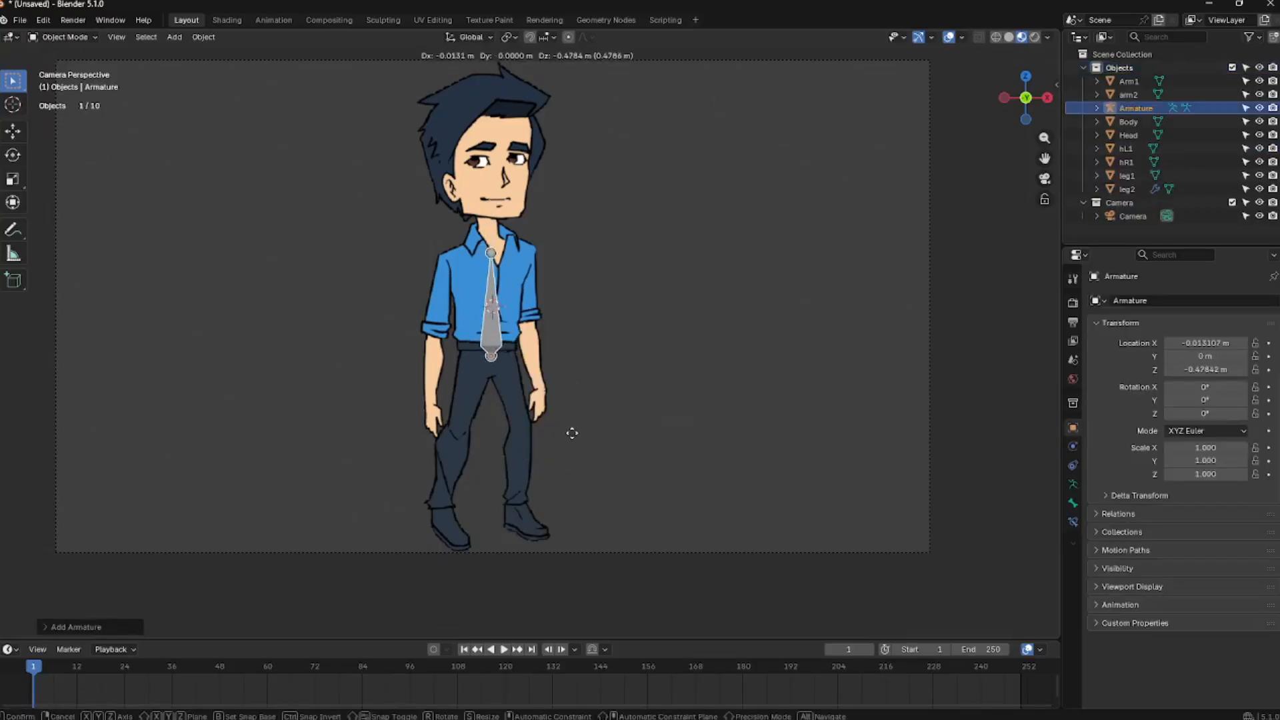
left_click(573, 434)
Enter the armature's edit mode and move the first bone's tip so it lies horizontally at the hip
key("Tab")
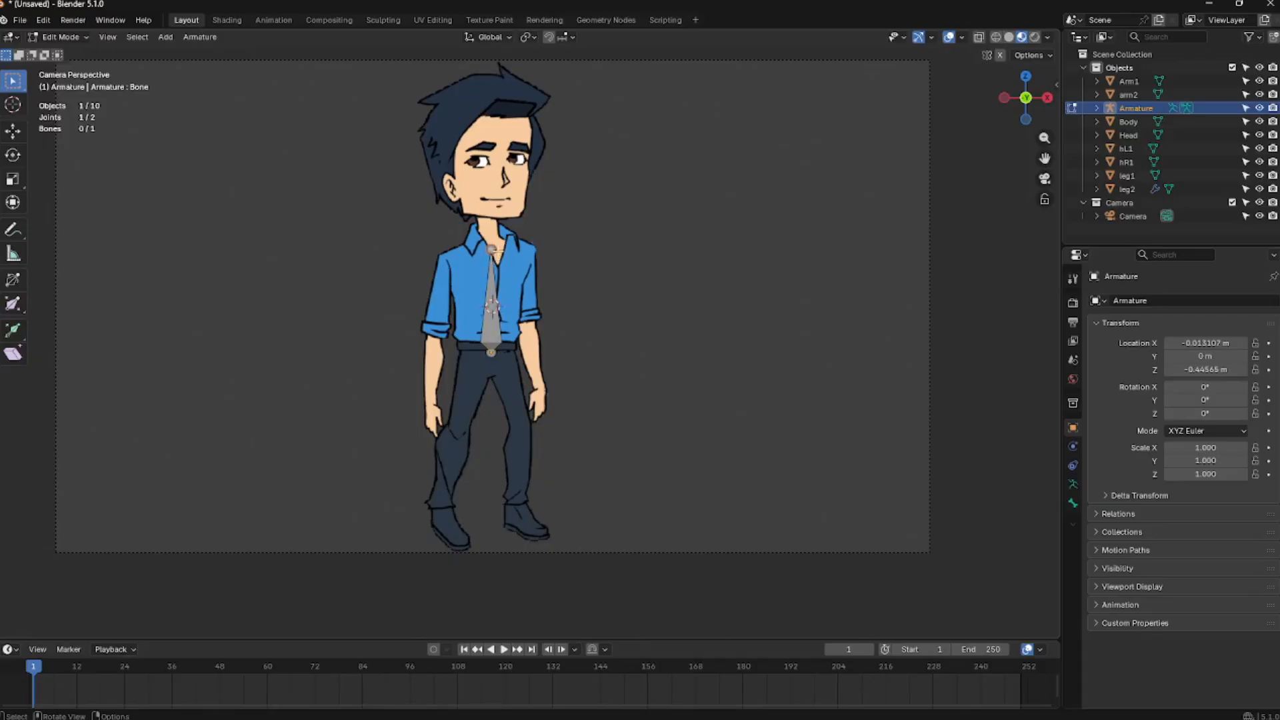
key("g")
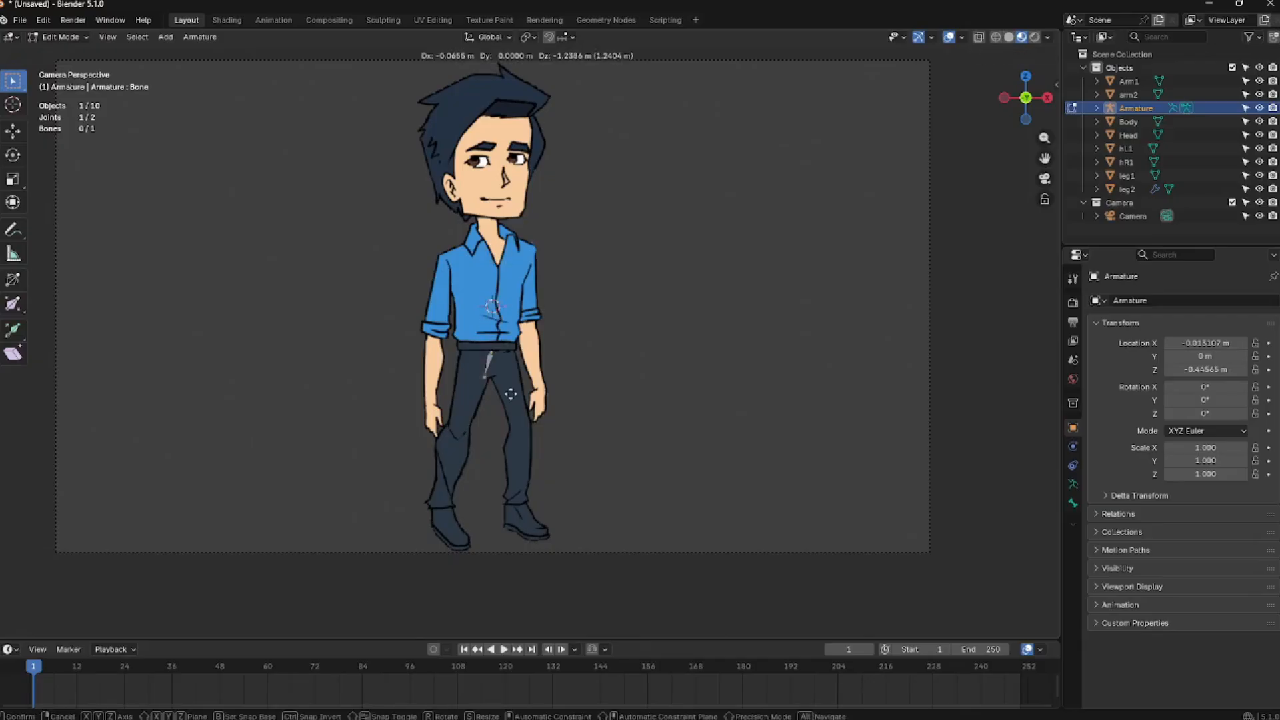
left_click(469, 364)
Extrude a chain of spine and neck bones from the hip up to the chin
scroll(511, 339, "up", 3)
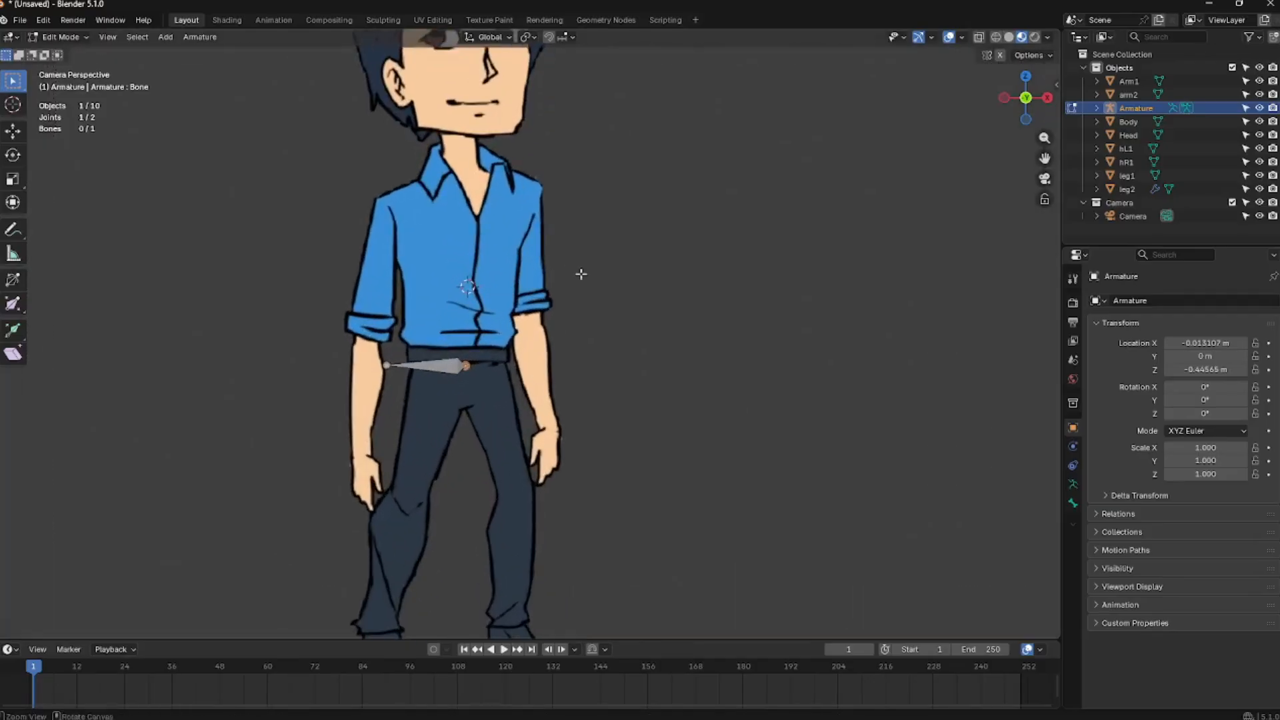
key("e")
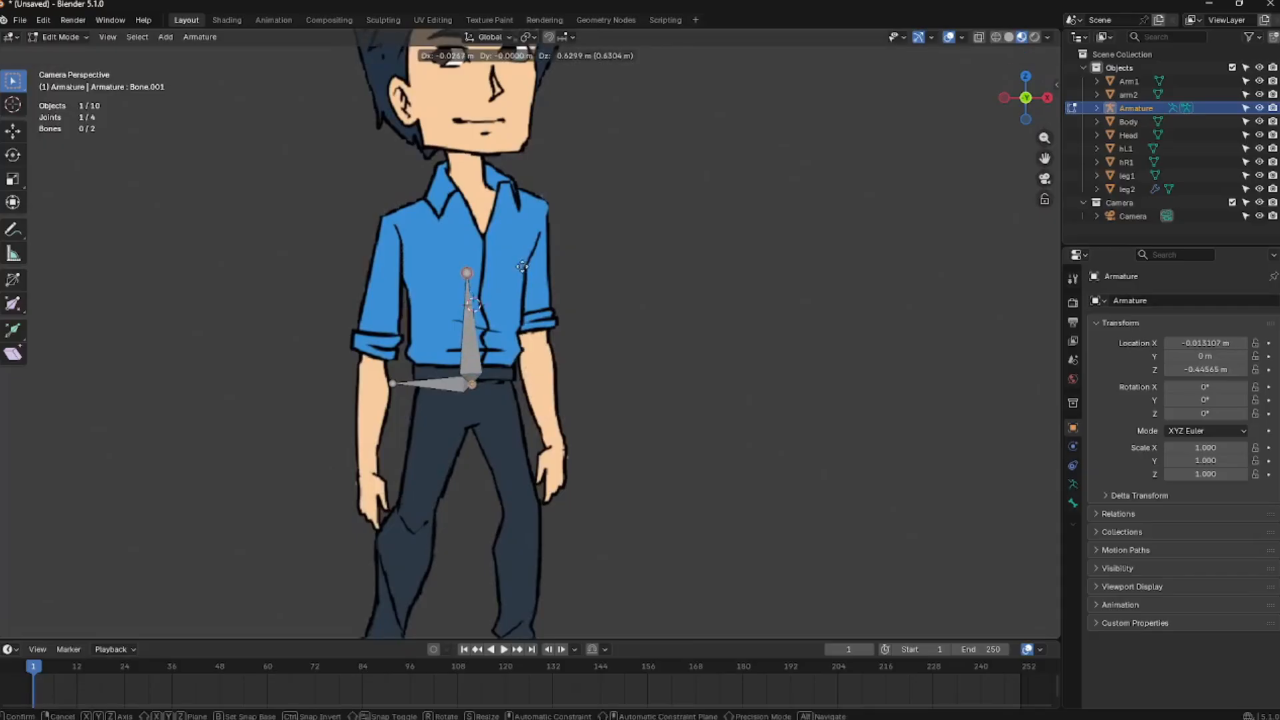
left_click(526, 271)
key("e")
left_click(529, 171)
key("e")
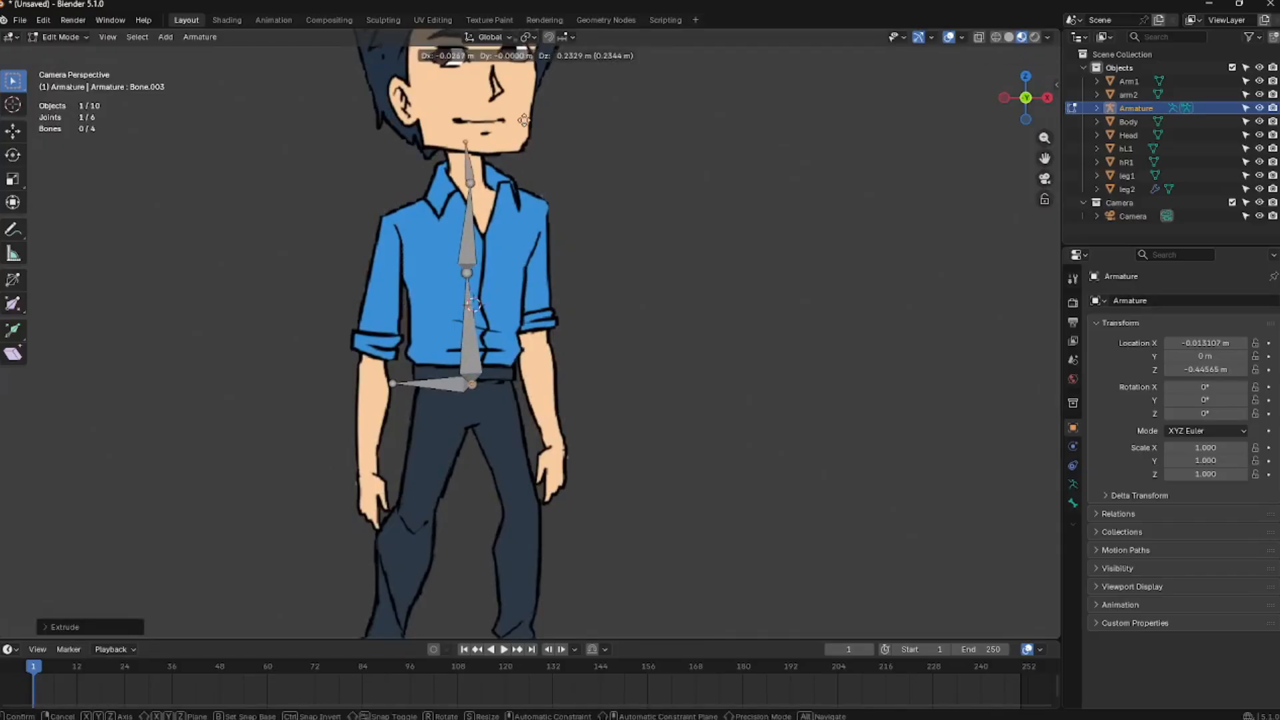
left_click(524, 128)
middle_click_drag(547, 130, 549, 209, "shift")
key("e")
left_click(559, 169)
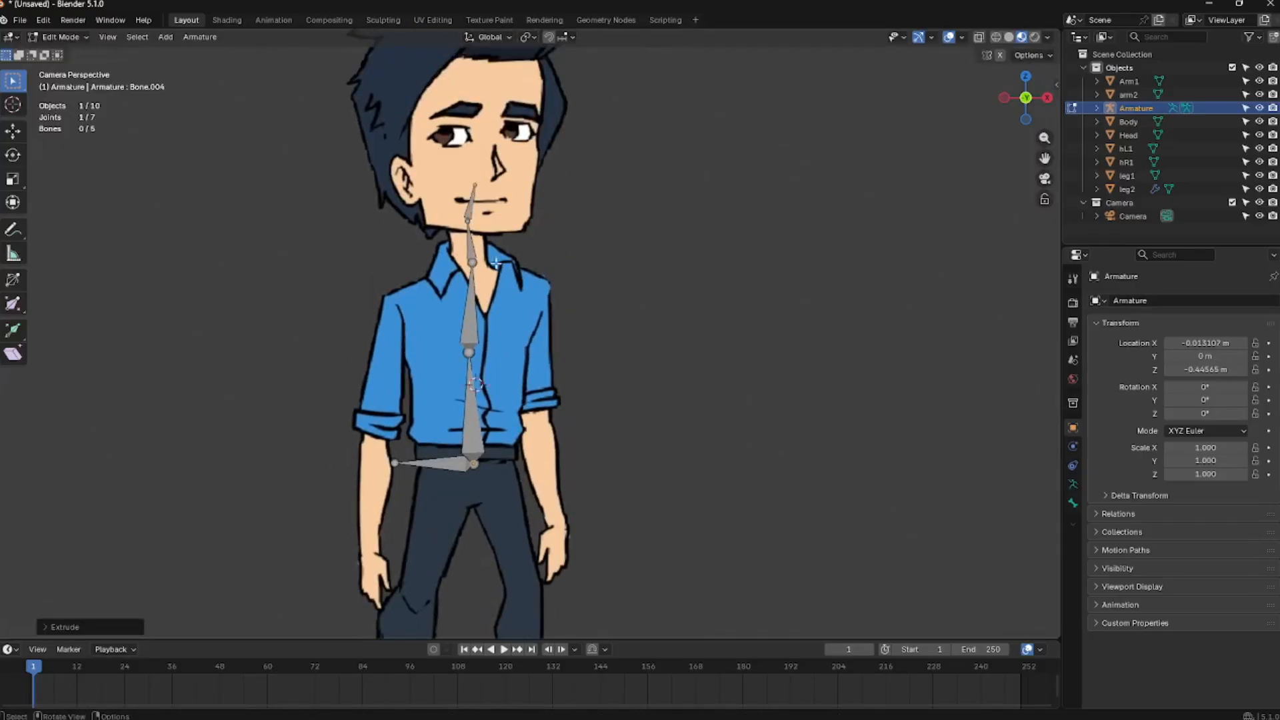
Parent the lower spine bone to the hip bone
left_click(473, 305)
left_click(475, 404)
left_click(451, 459, "shift")
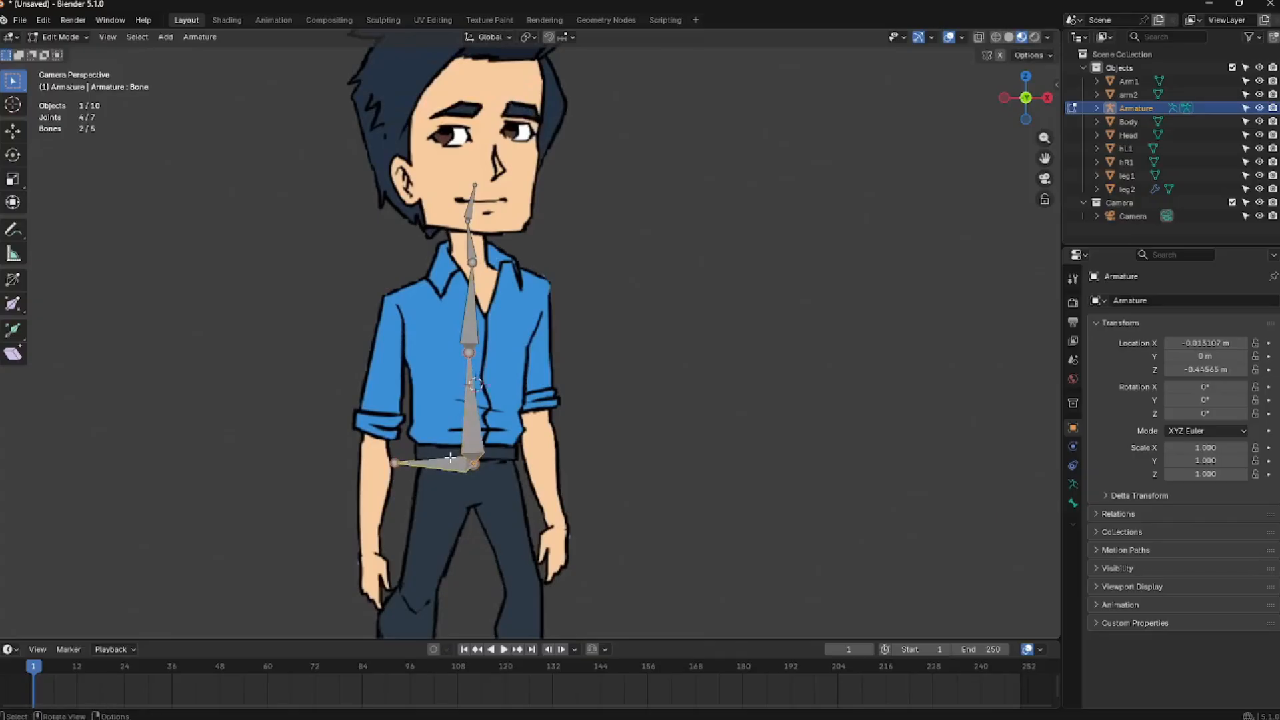
key("ctrl+p")
left_click(450, 457)
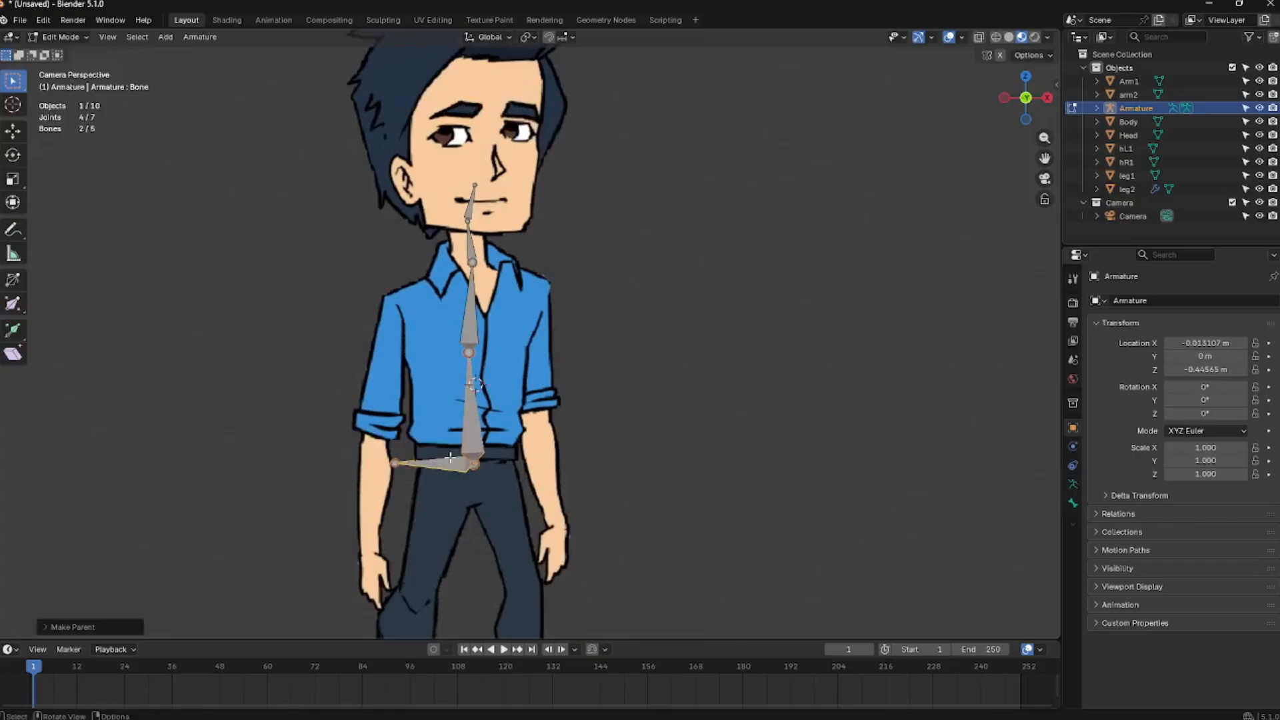
left_click(448, 431)
Duplicate a chest bone as the right shoulder and extrude upper-arm and forearm bones down the character's right arm
left_click(471, 305)
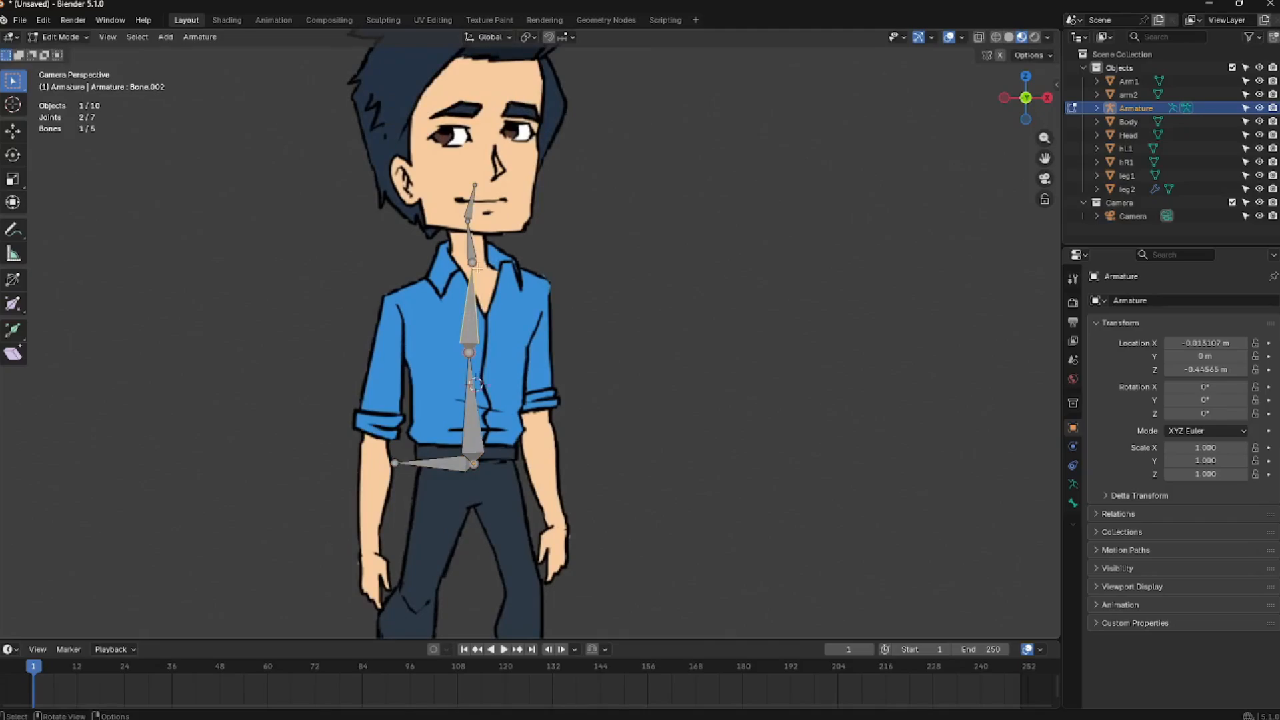
key("shift+d")
left_click(436, 288)
left_click_drag(432, 250, 460, 279)
key("e")
left_click(377, 458)
key("e")
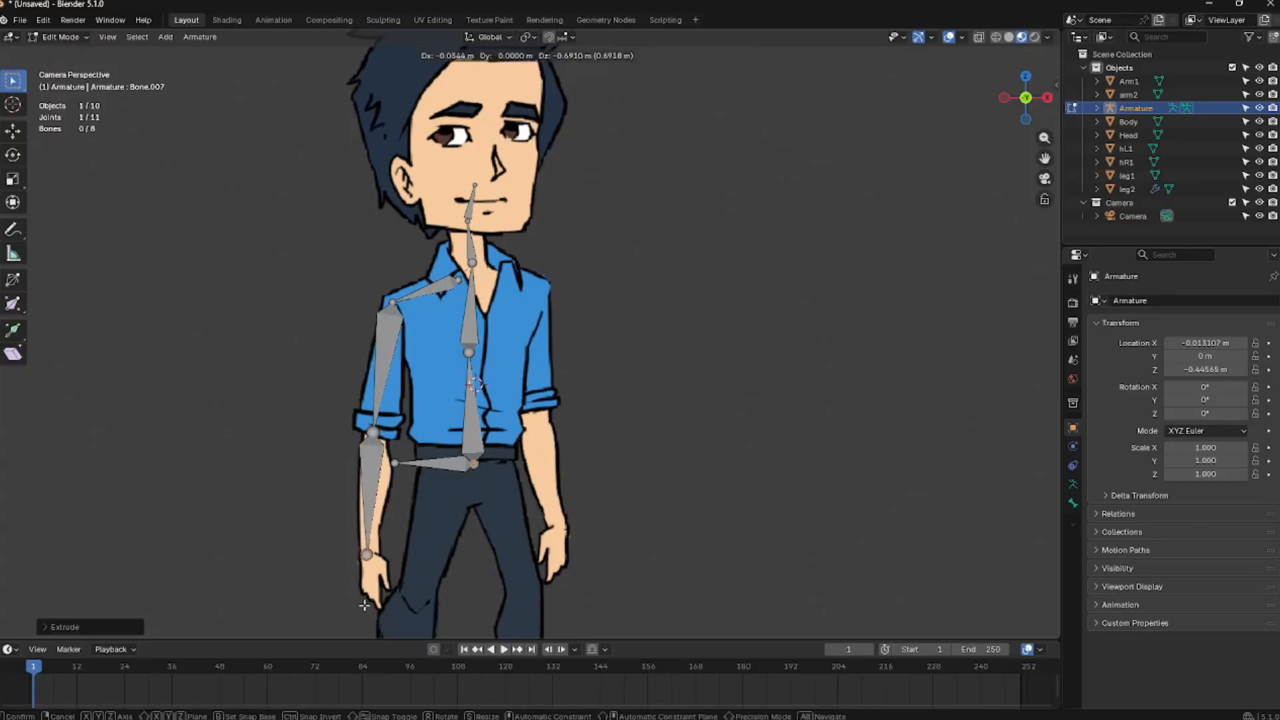
left_click(364, 604)
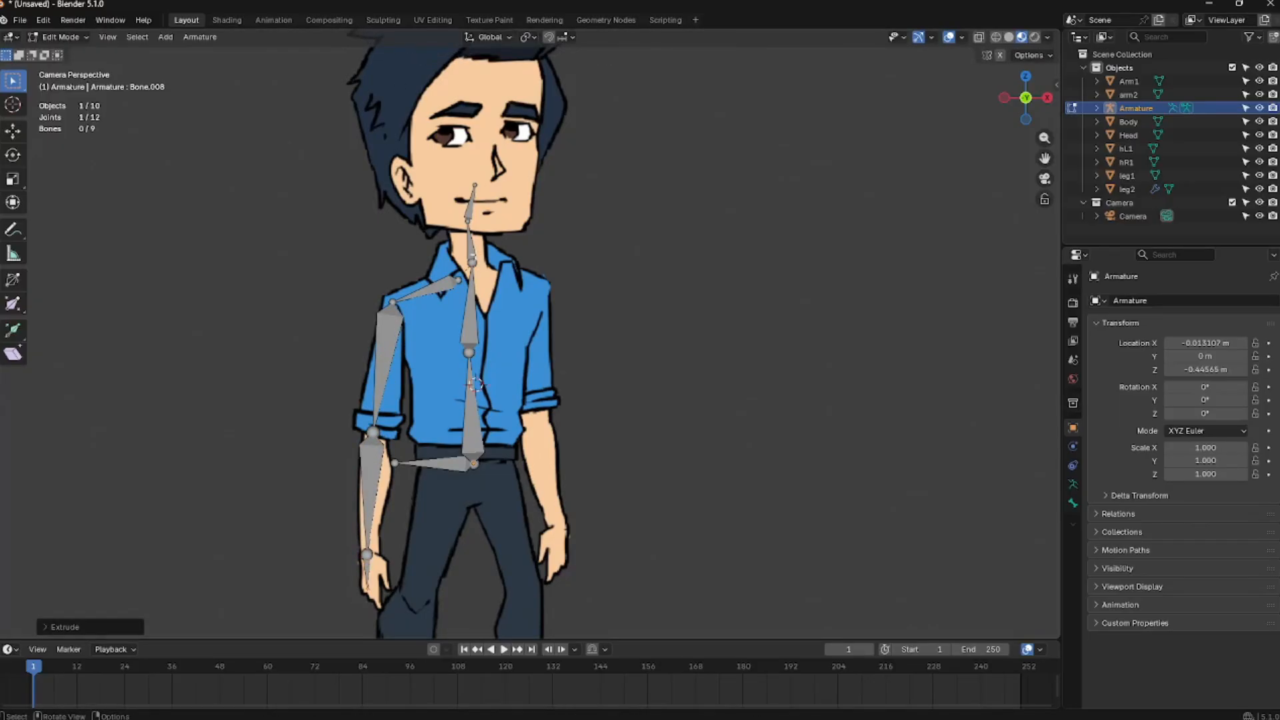
Duplicate a shoulder bone for the left side, move it into place, and extrude upper-arm, forearm and hand bones
left_click(472, 253)
key("shift+d")
left_click(502, 274)
left_click(495, 247)
key("g")
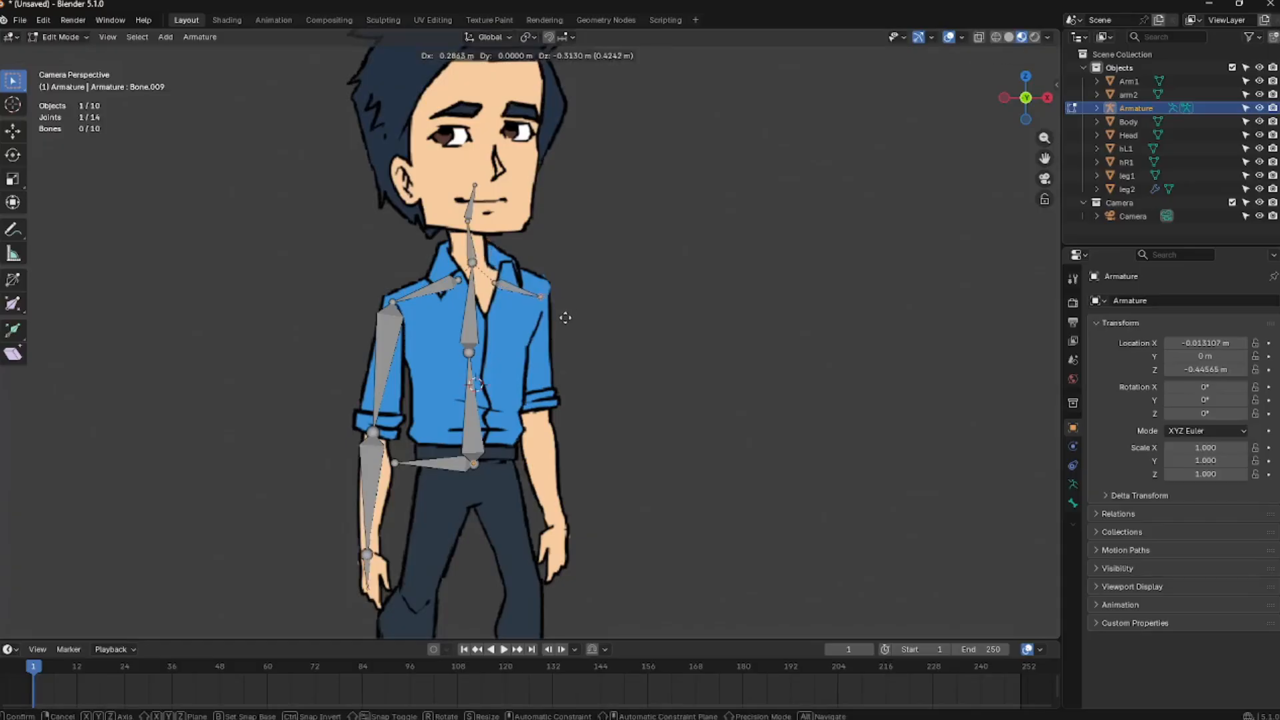
left_click(570, 313)
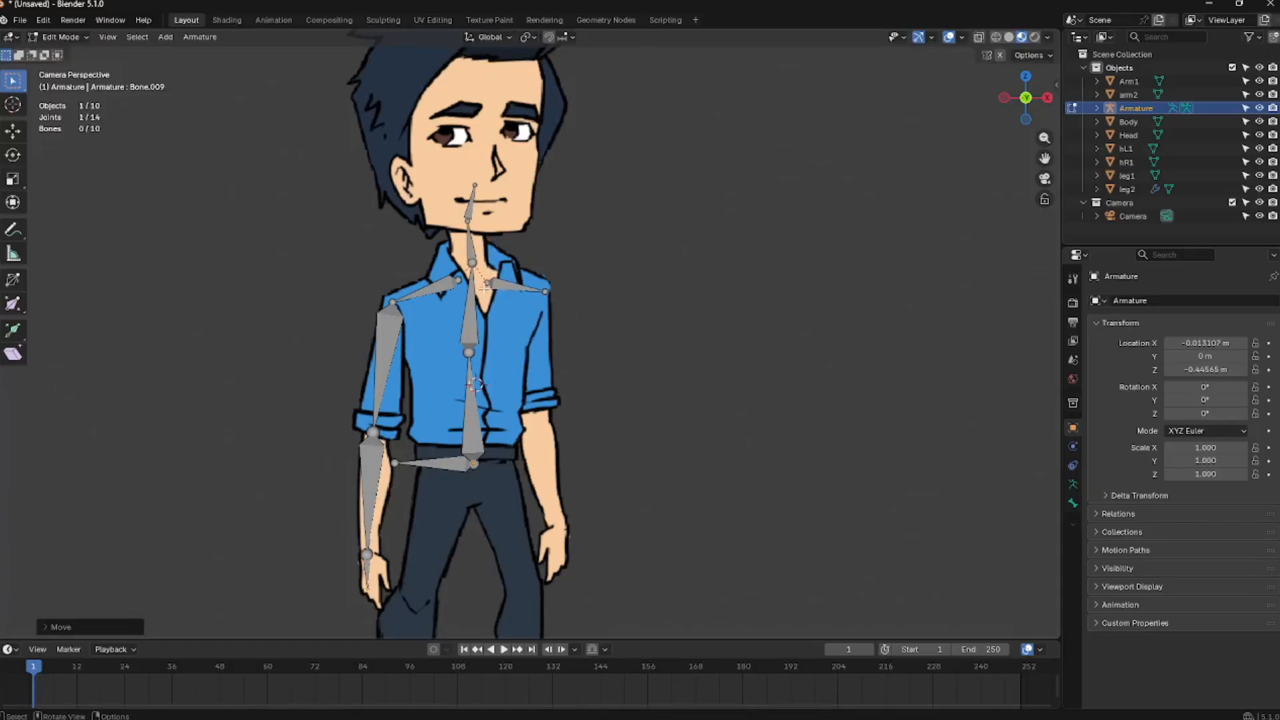
left_click(546, 294)
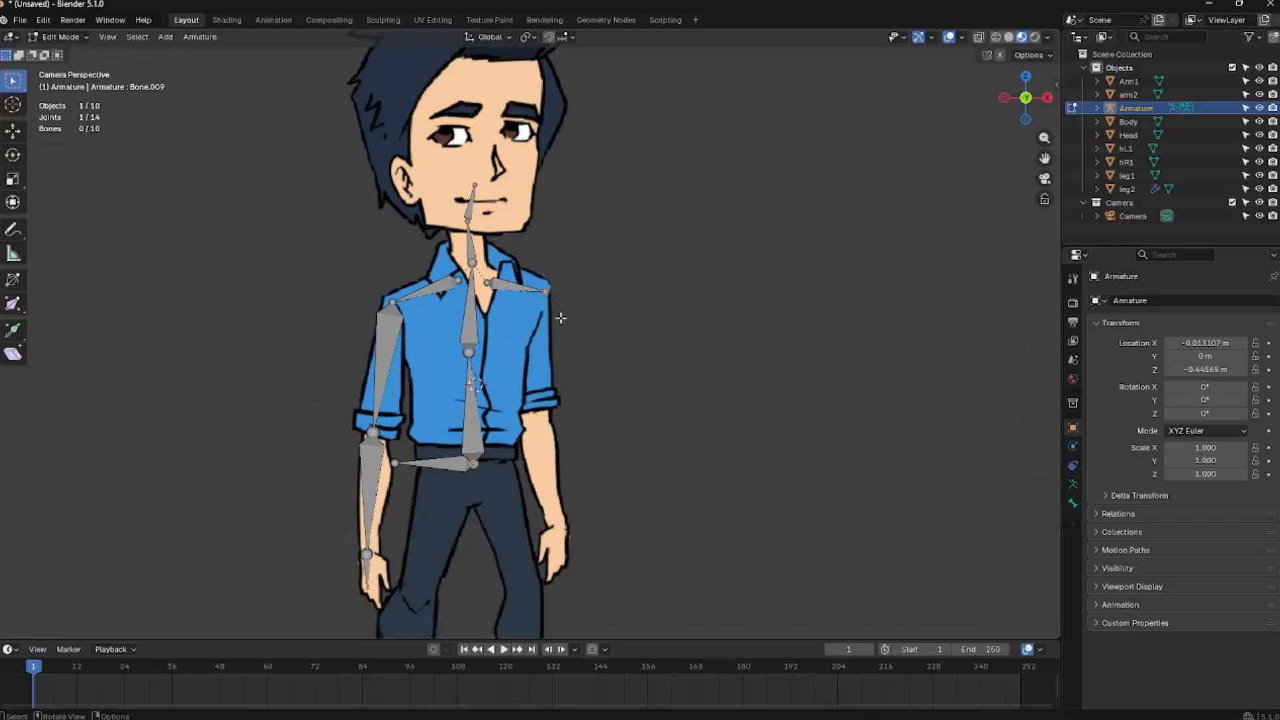
key("g")
left_click(569, 315)
key("e")
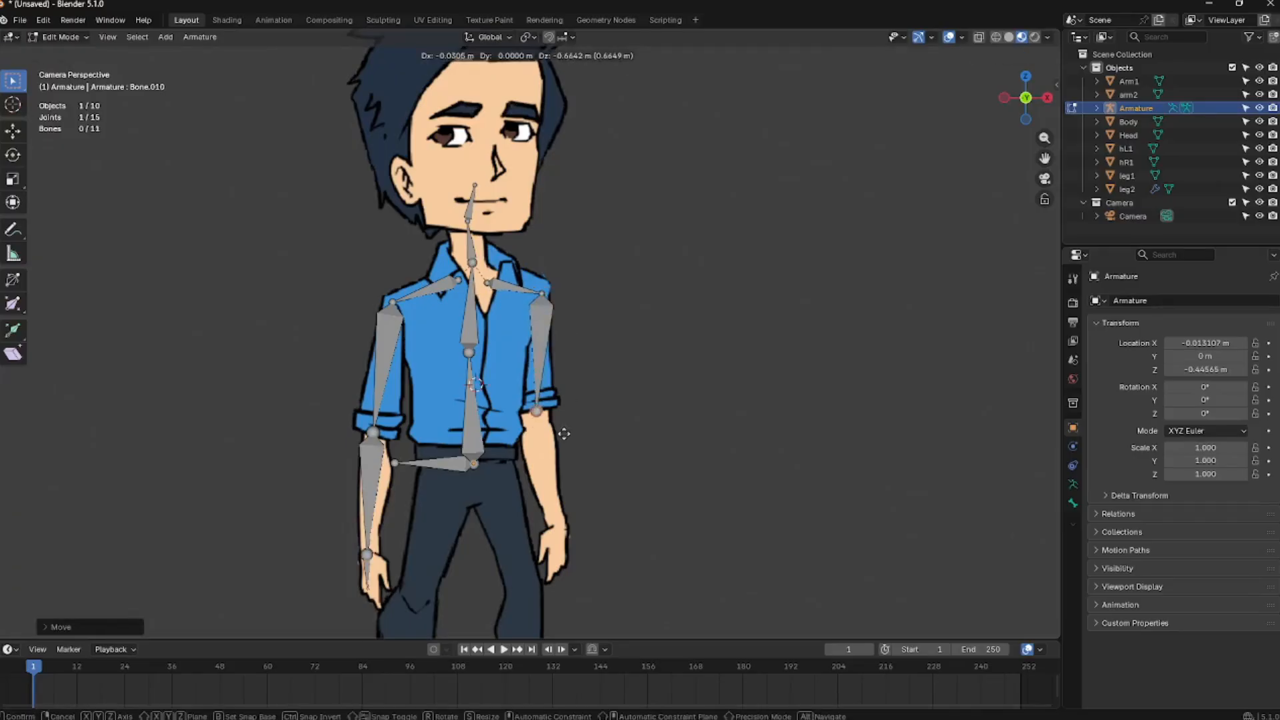
left_click(567, 440)
key("e")
left_click(580, 558)
key("e")
left_click(586, 610)
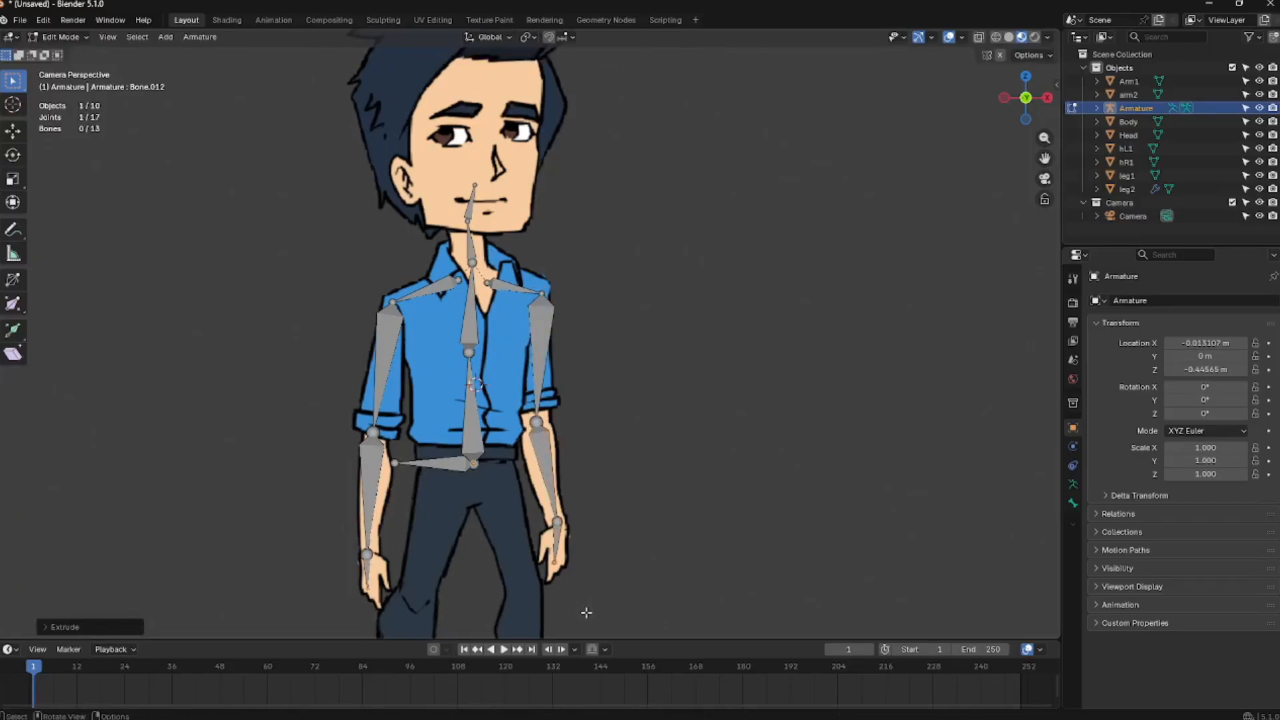
Duplicate the spine bone as the right thigh and extrude shin and foot bones down the right leg
middle_click_drag(599, 505, 626, 357, "shift")
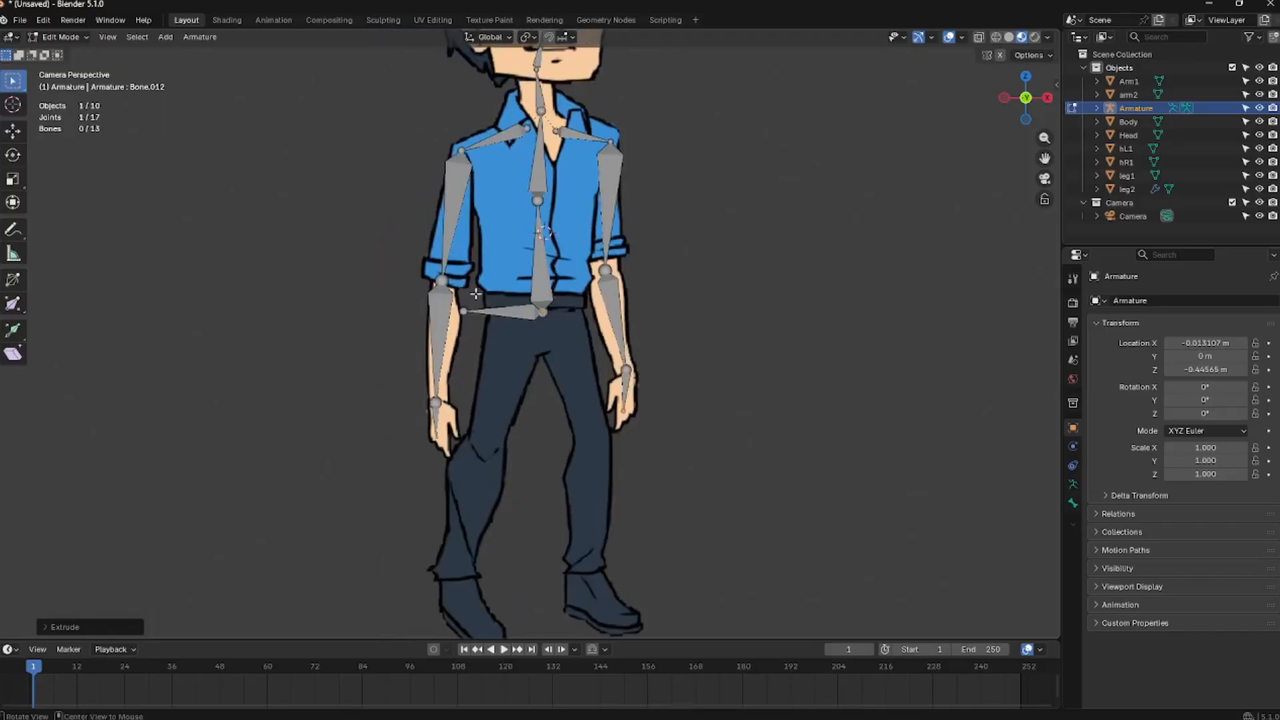
left_click(542, 283)
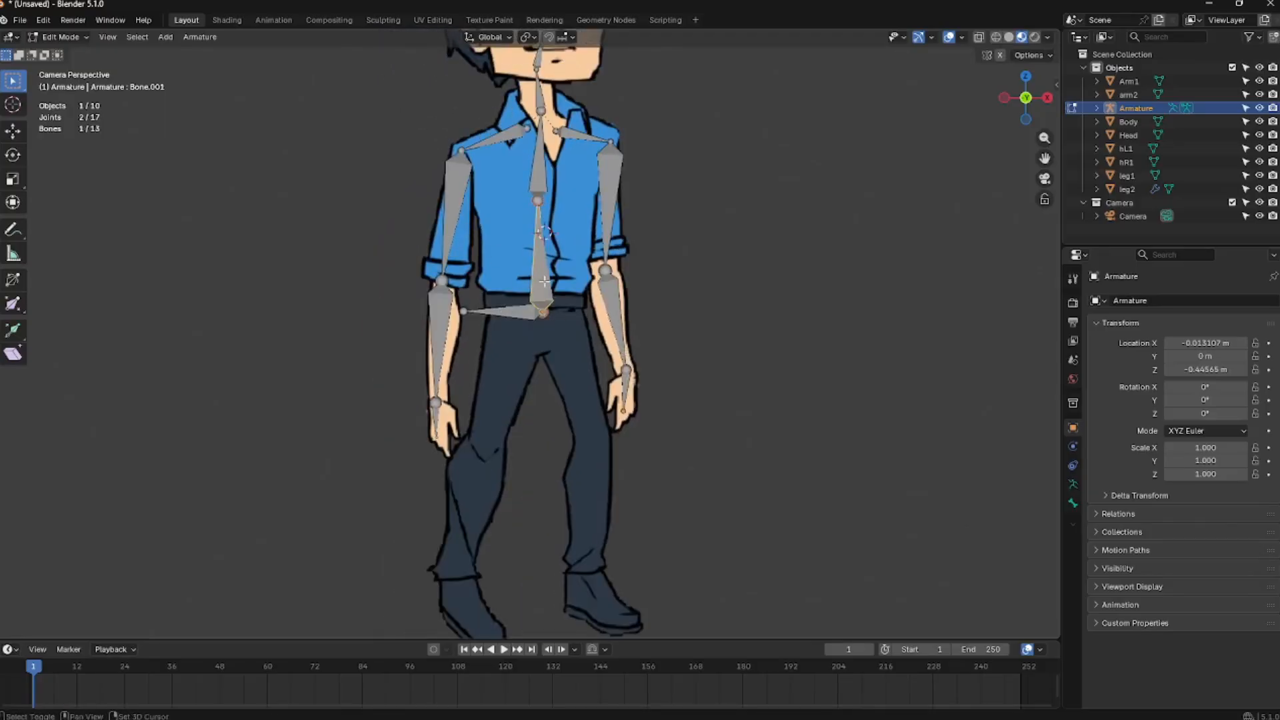
key("shift+d")
left_click(504, 370)
left_click(507, 459)
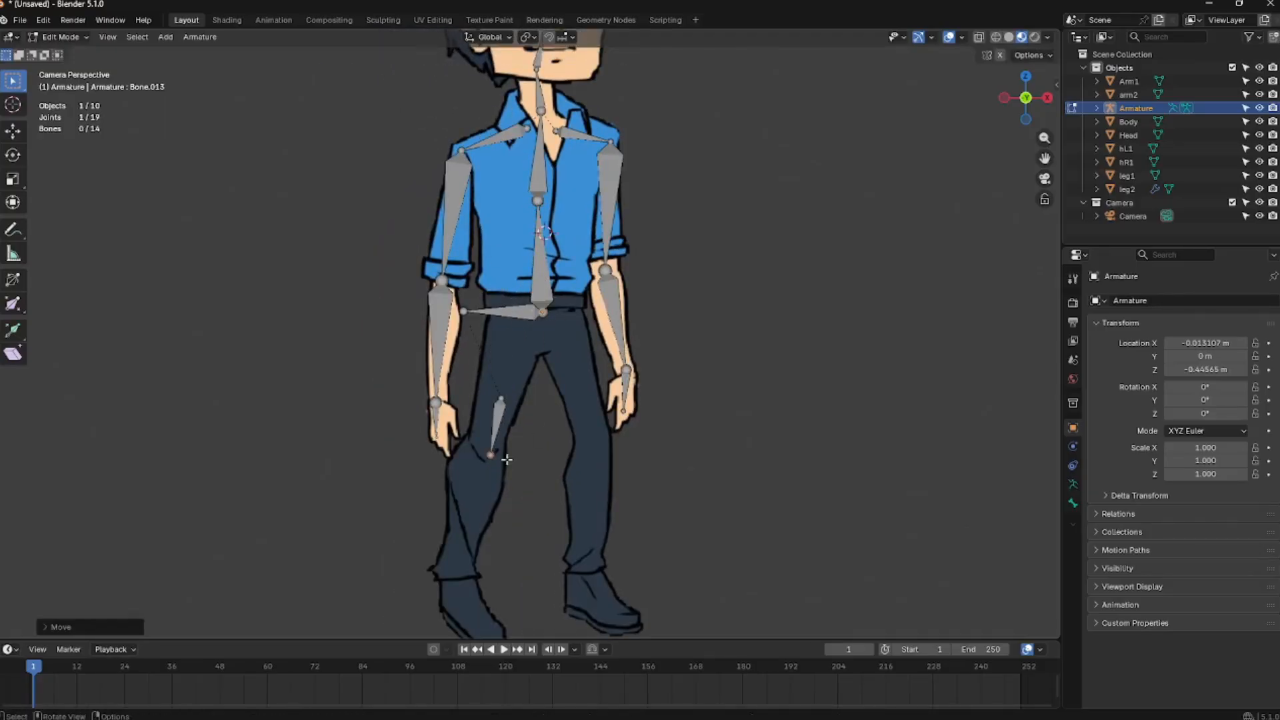
left_click_drag(504, 399, 521, 329)
middle_click_drag(550, 352, 568, 338, "shift")
left_click_drag(533, 363, 524, 358)
key("e")
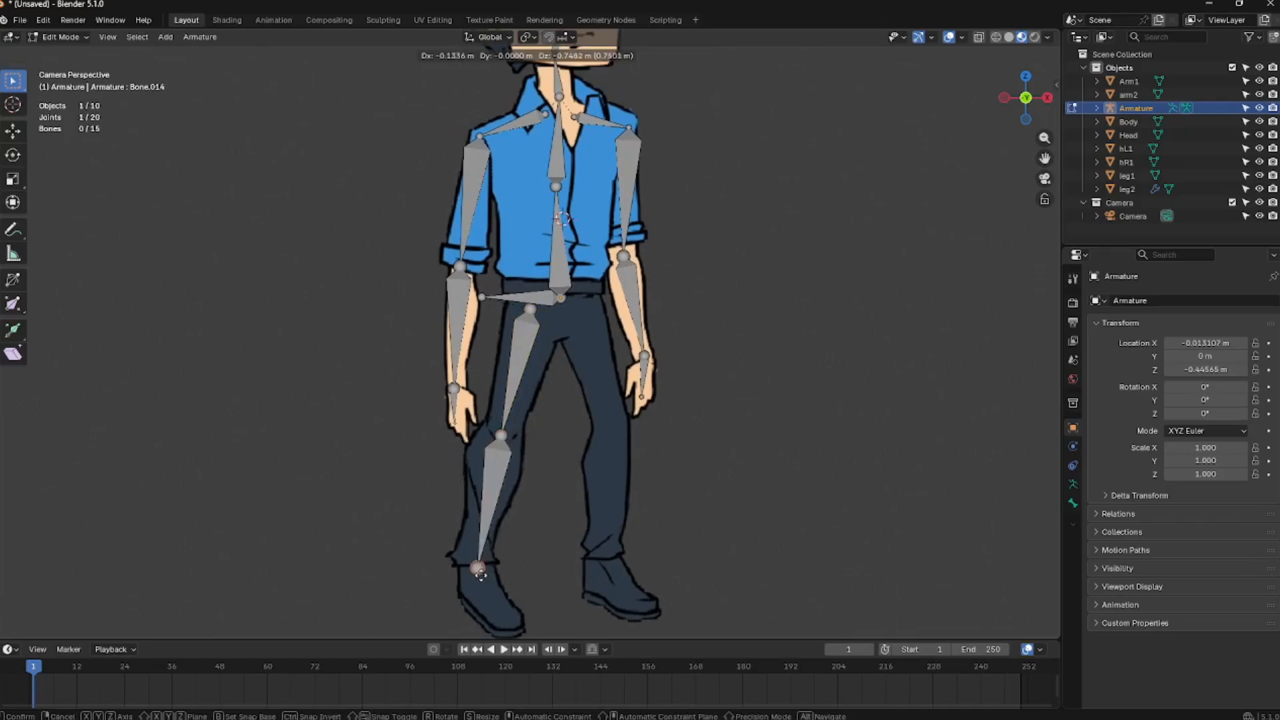
left_click(474, 559)
key("e")
left_click(500, 619)
Extrude a bone backward from the right ankle, clear its parent, and nudge it into place
left_click(474, 559)
key("e")
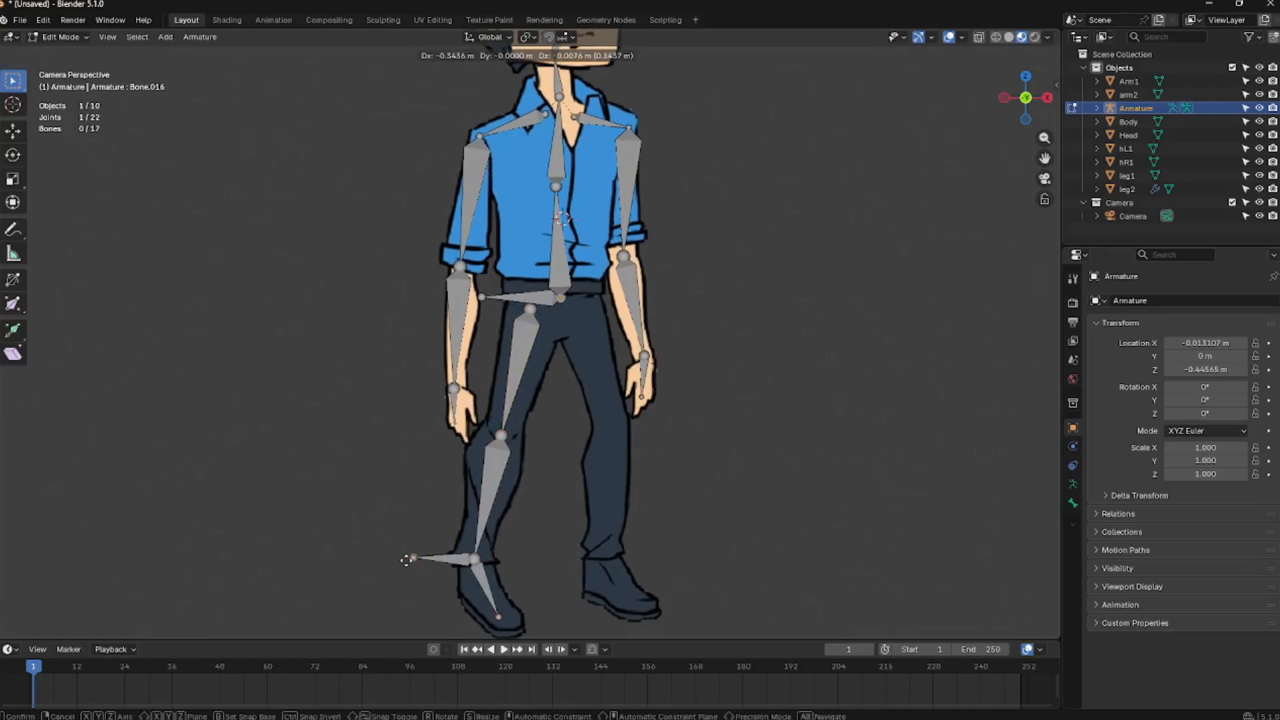
left_click(413, 558)
key("alt+p")
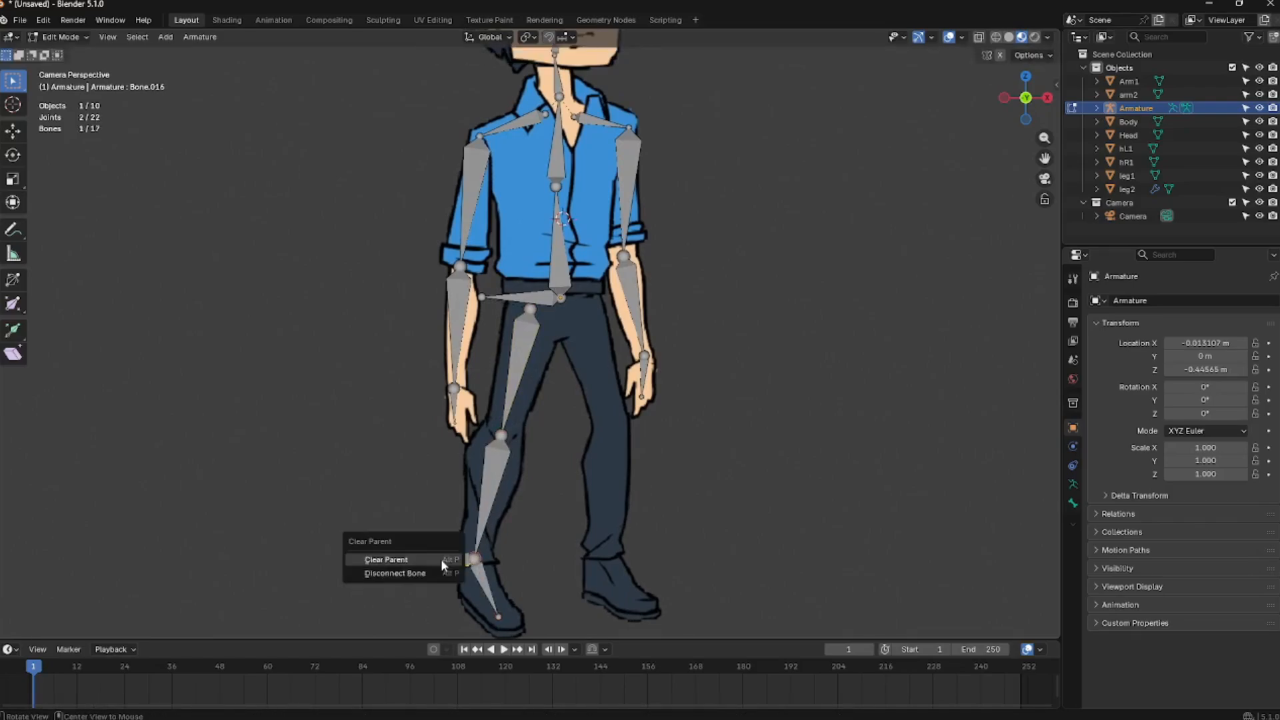
left_click(442, 559)
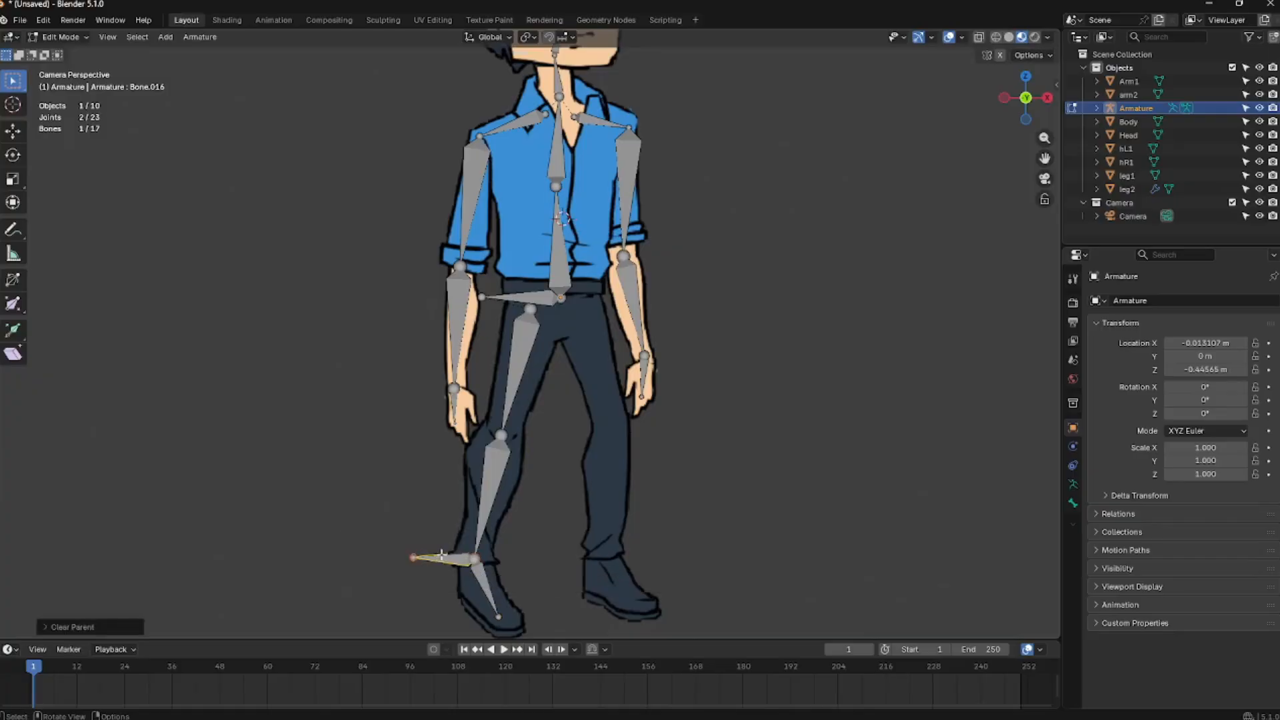
left_click_drag(458, 558, 442, 562)
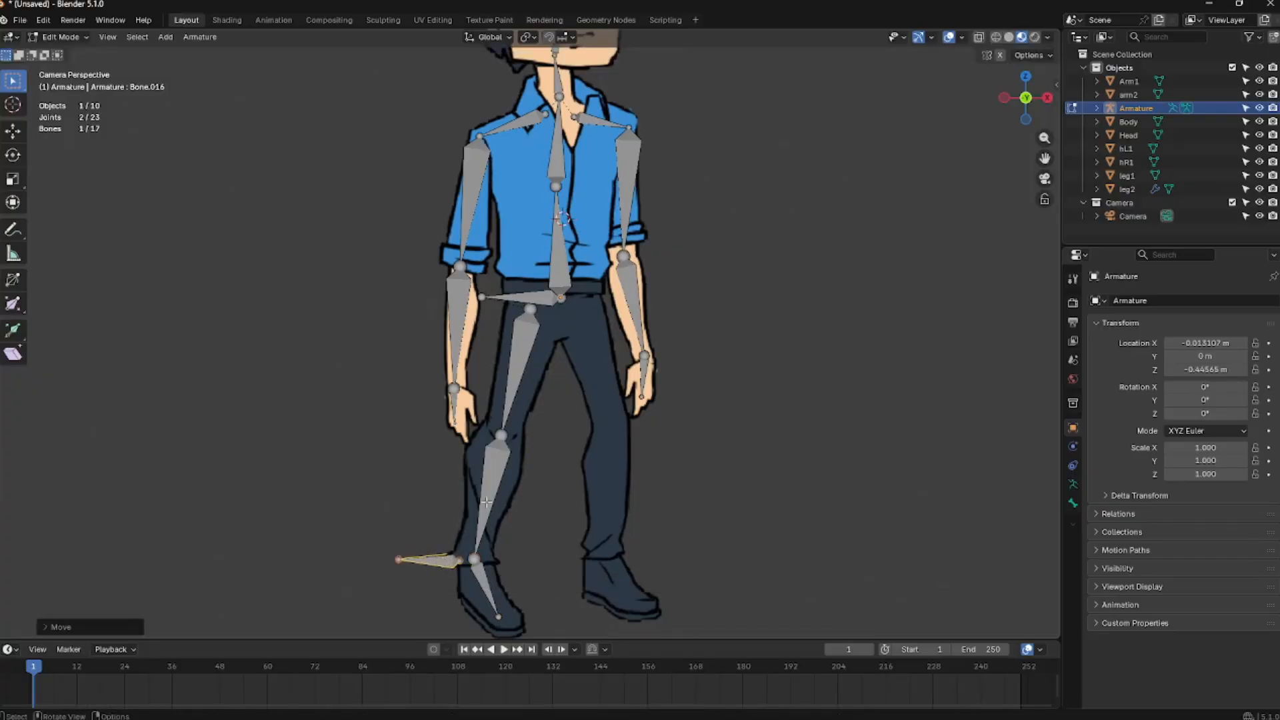
Rename the selected bone to f
key("F2")
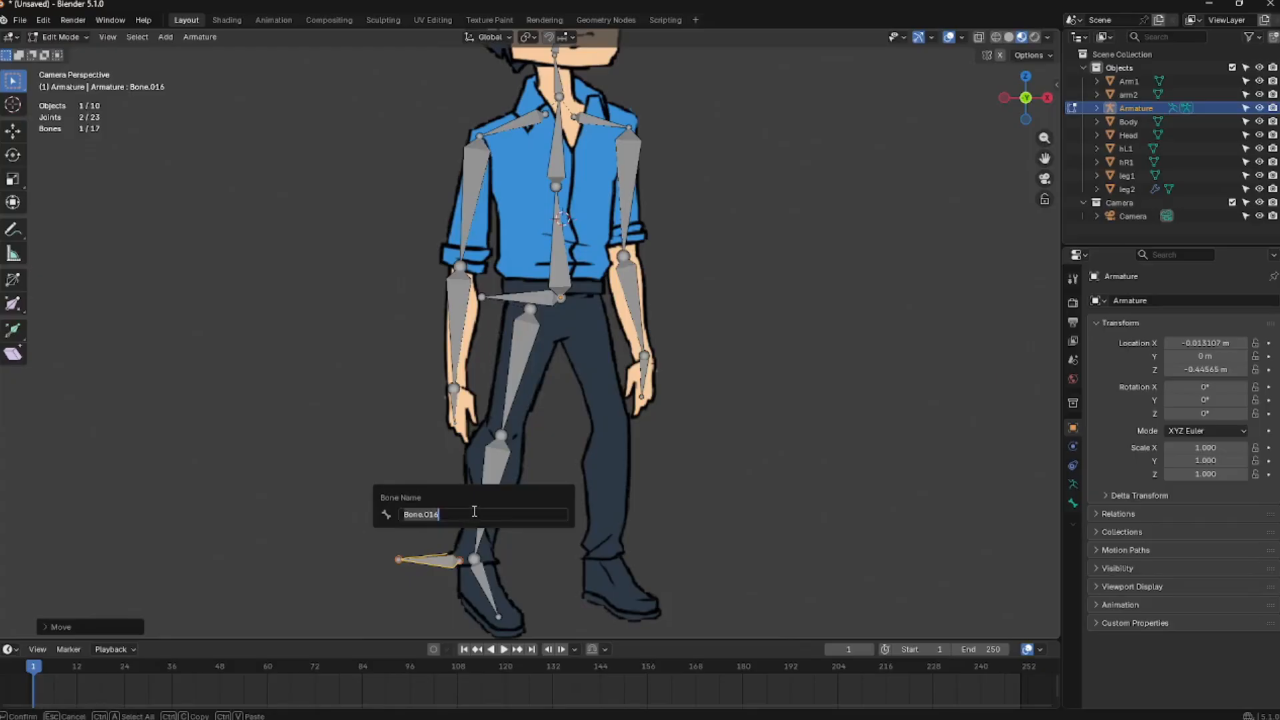
type("f")
key("Return")
Reposition the right knee joint slightly up and toward the leg's center
left_click(503, 434)
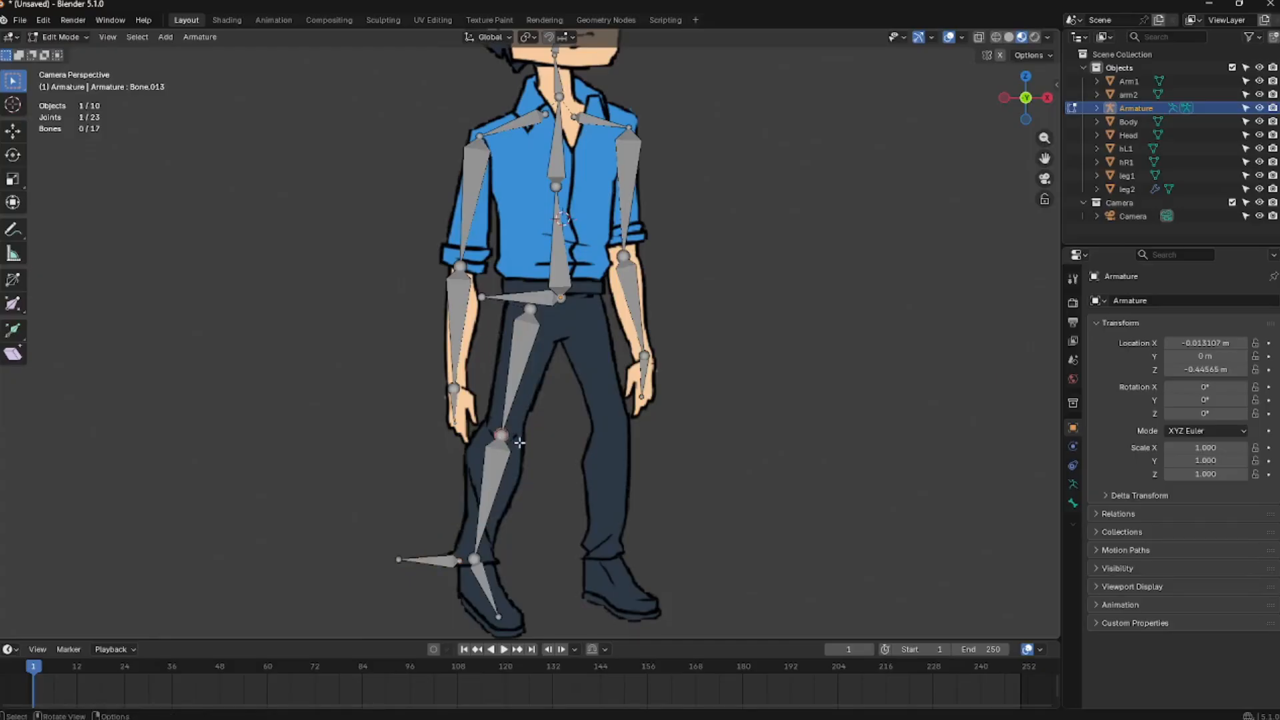
key("g")
left_click(529, 447)
key("g")
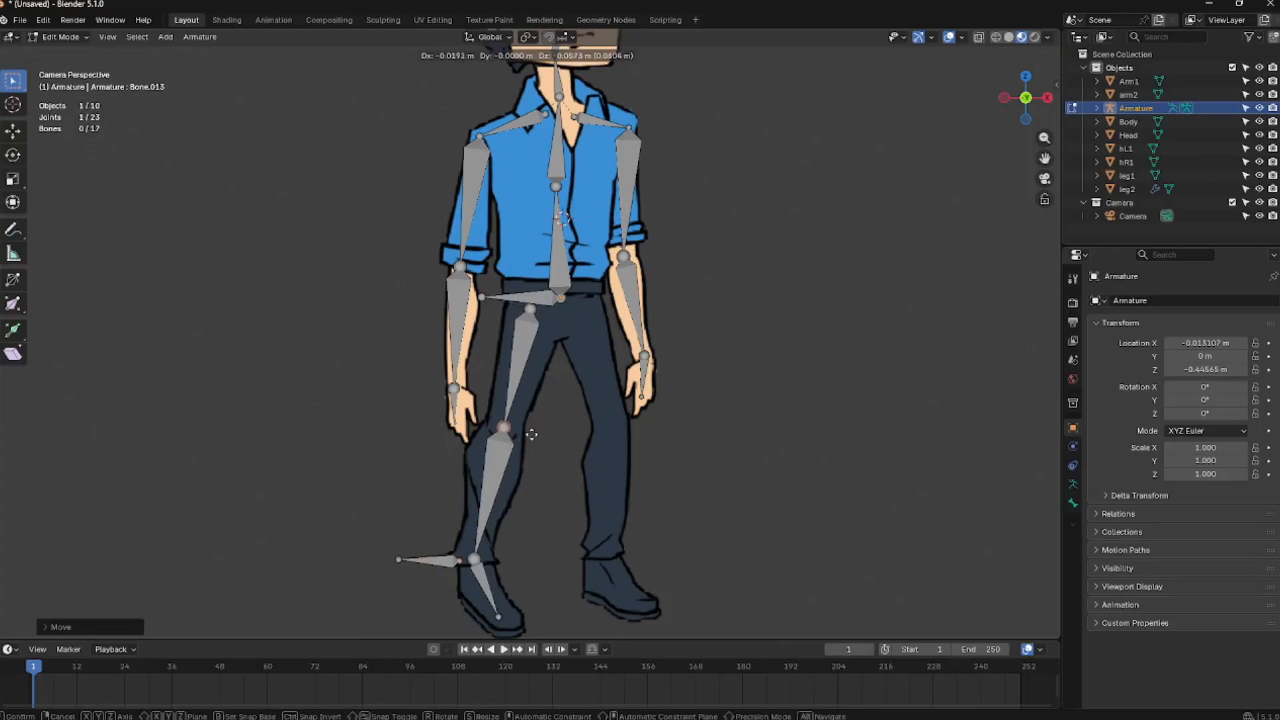
left_click(534, 447)
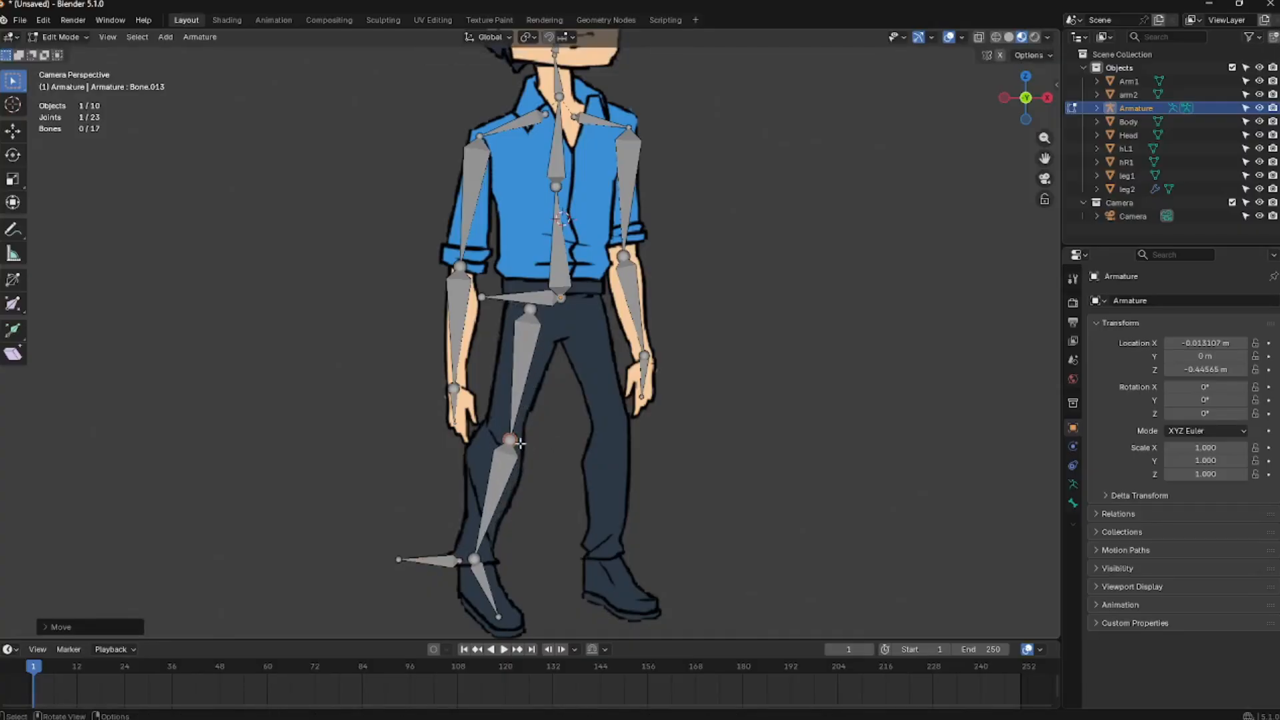
Duplicate the right leg's thigh, shin and foot bones and place the copy on the left leg
left_click(533, 378, "shift")
left_click(483, 520, "shift")
left_click(448, 562, "shift")
left_click(485, 584, "shift")
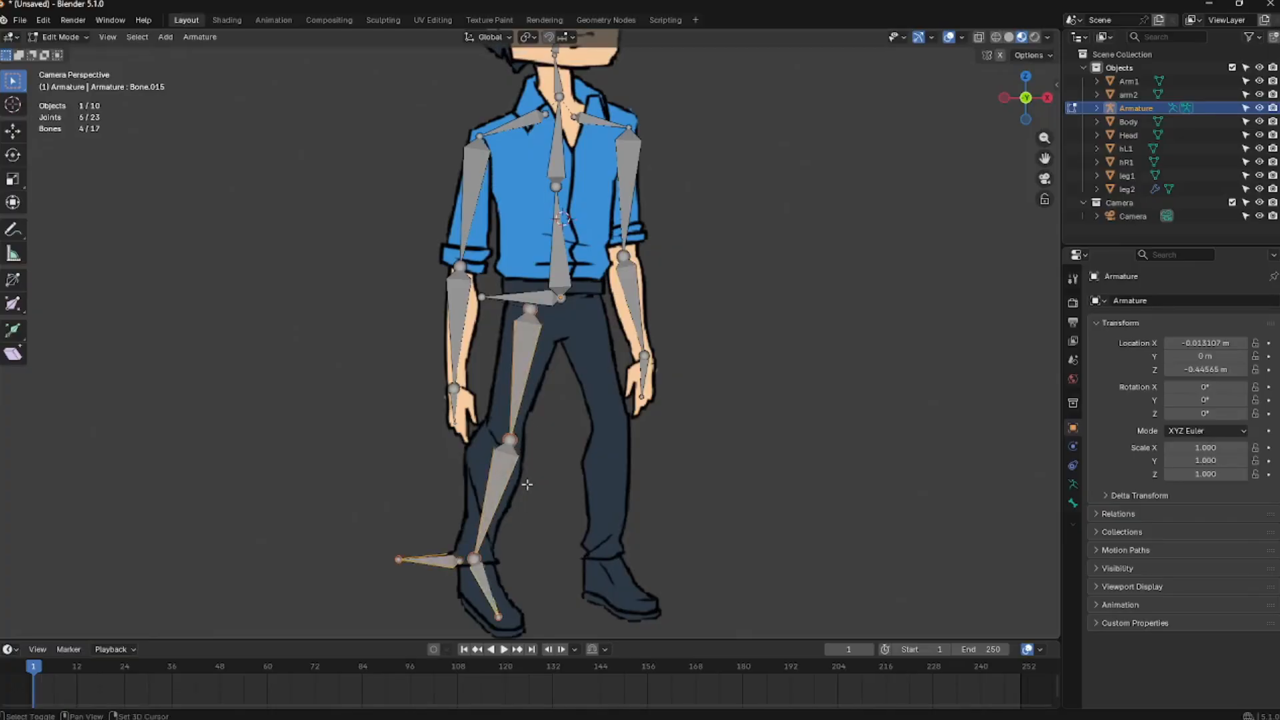
key("shift+d")
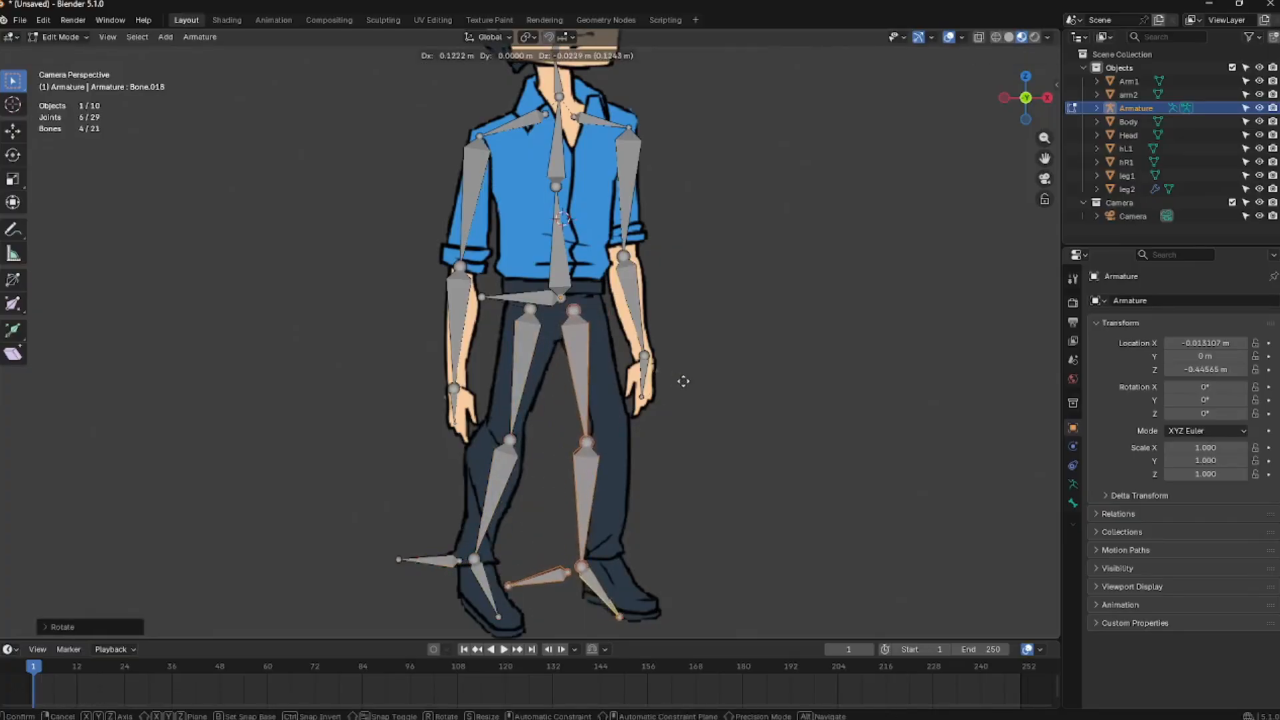
left_click(702, 385)
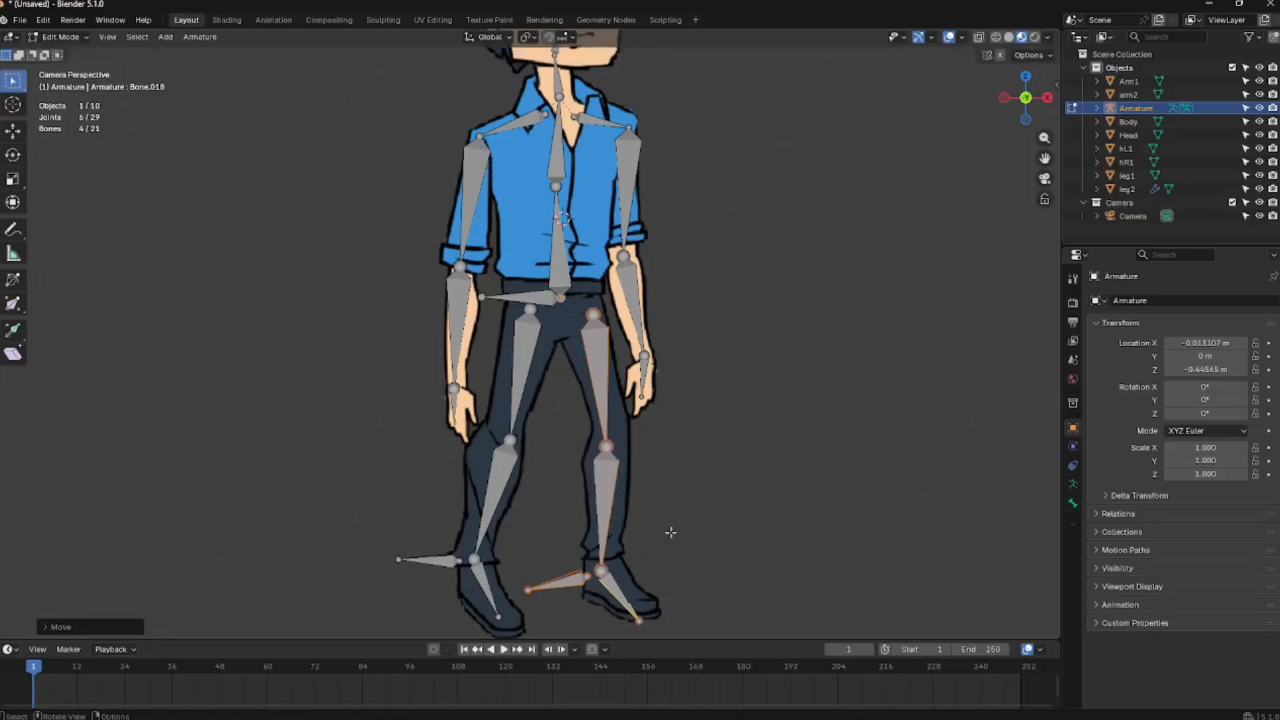
Adjust the copied left leg's foot bone and knee joint to fit the drawing
left_click_drag(669, 544, 579, 588)
key("g")
left_click(621, 566)
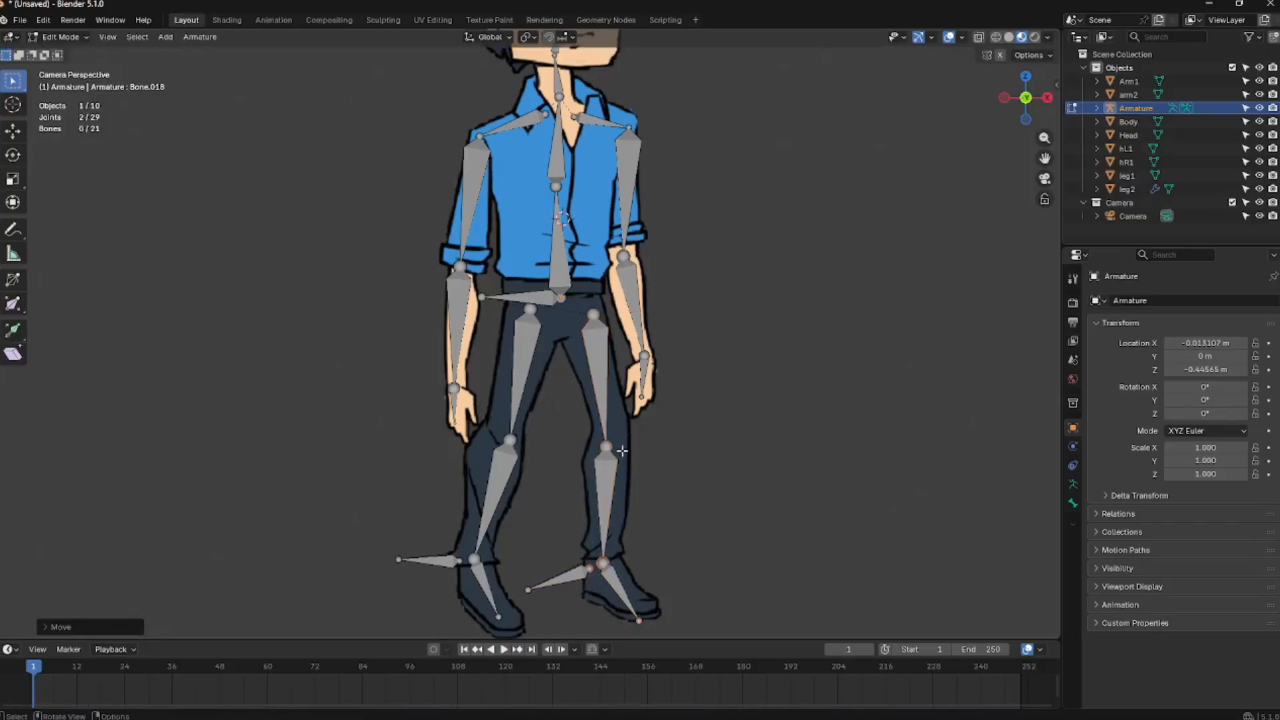
left_click_drag(621, 451, 626, 440)
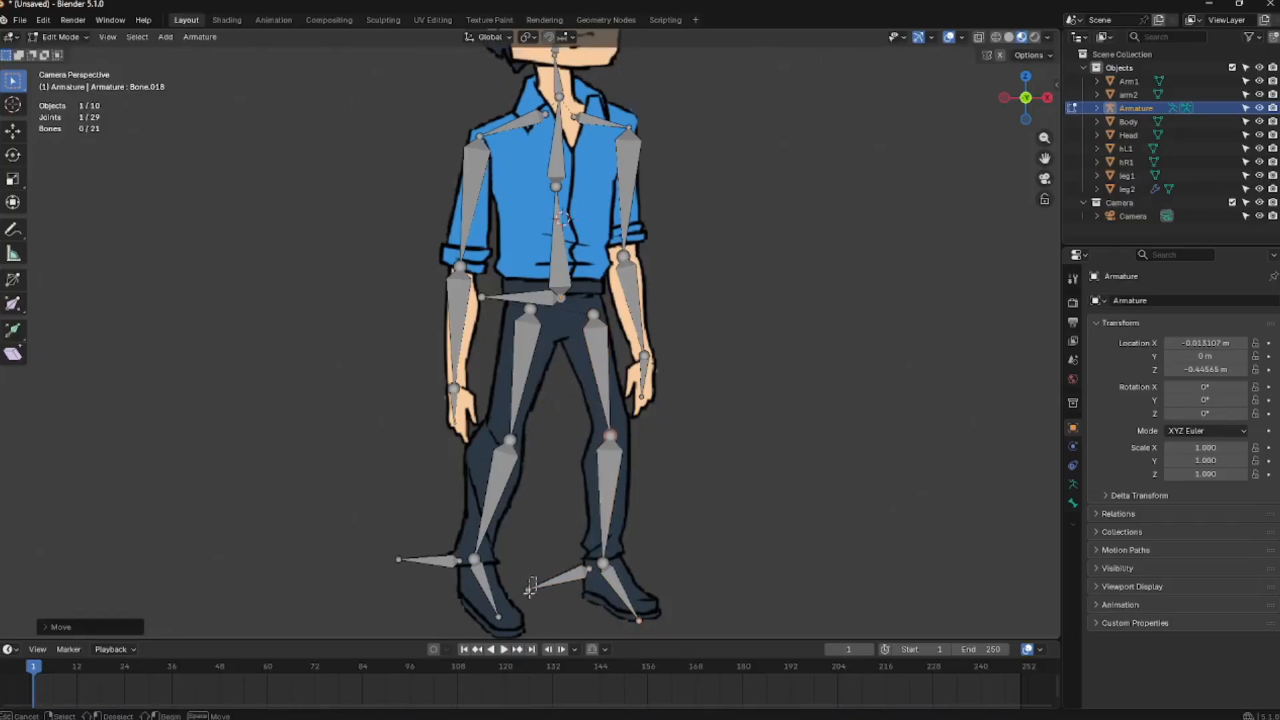
left_click_drag(530, 586, 535, 569)
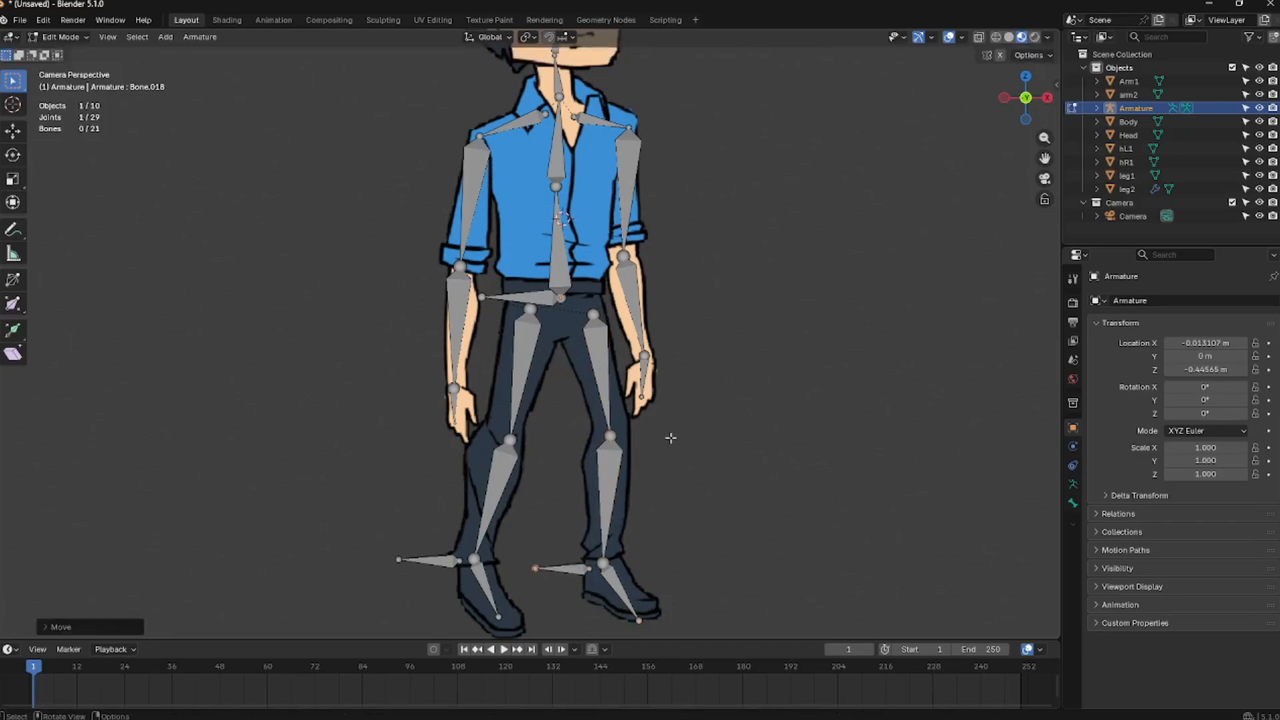
Parent all the character's mesh parts to the armature with empty vertex groups
scroll(673, 421, "down", 2)
middle_click_drag(671, 379, 640, 438, "shift")
scroll(637, 400, "down", 1)
middle_click_drag(618, 337, 619, 390, "shift")
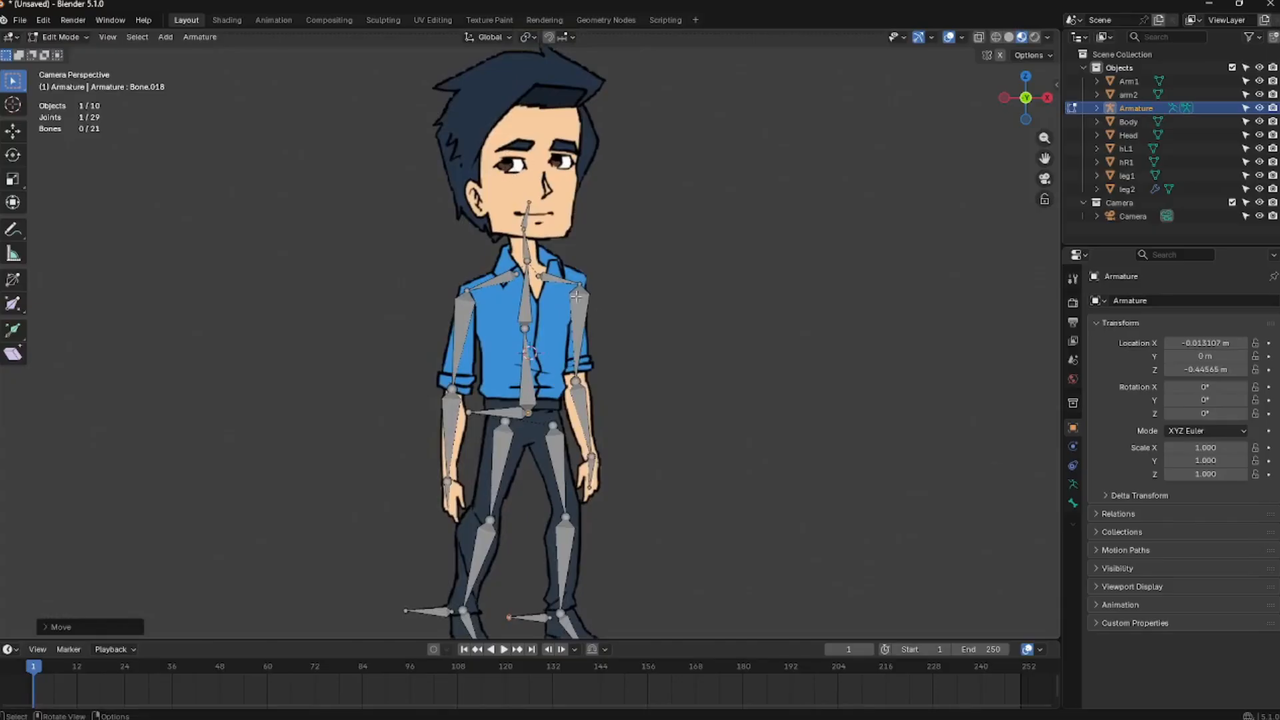
key("Tab")
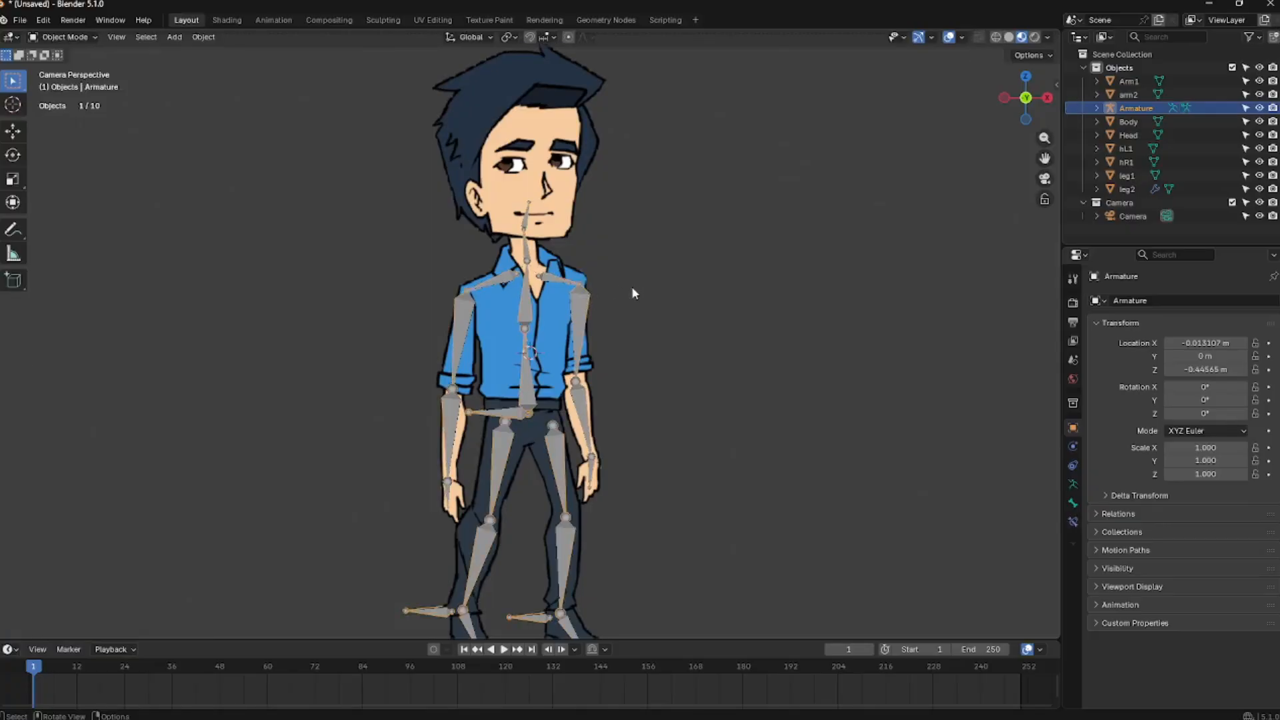
left_click(563, 328)
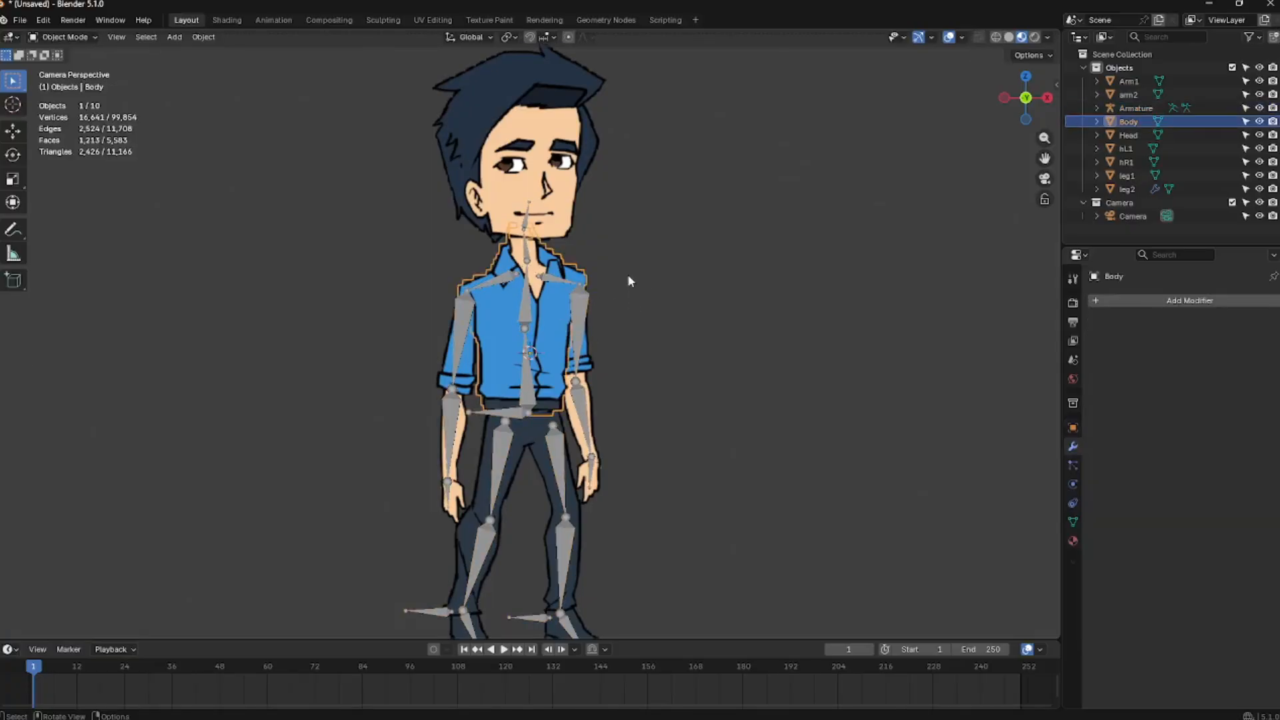
left_click(1127, 190)
left_click(1129, 122, "ctrl")
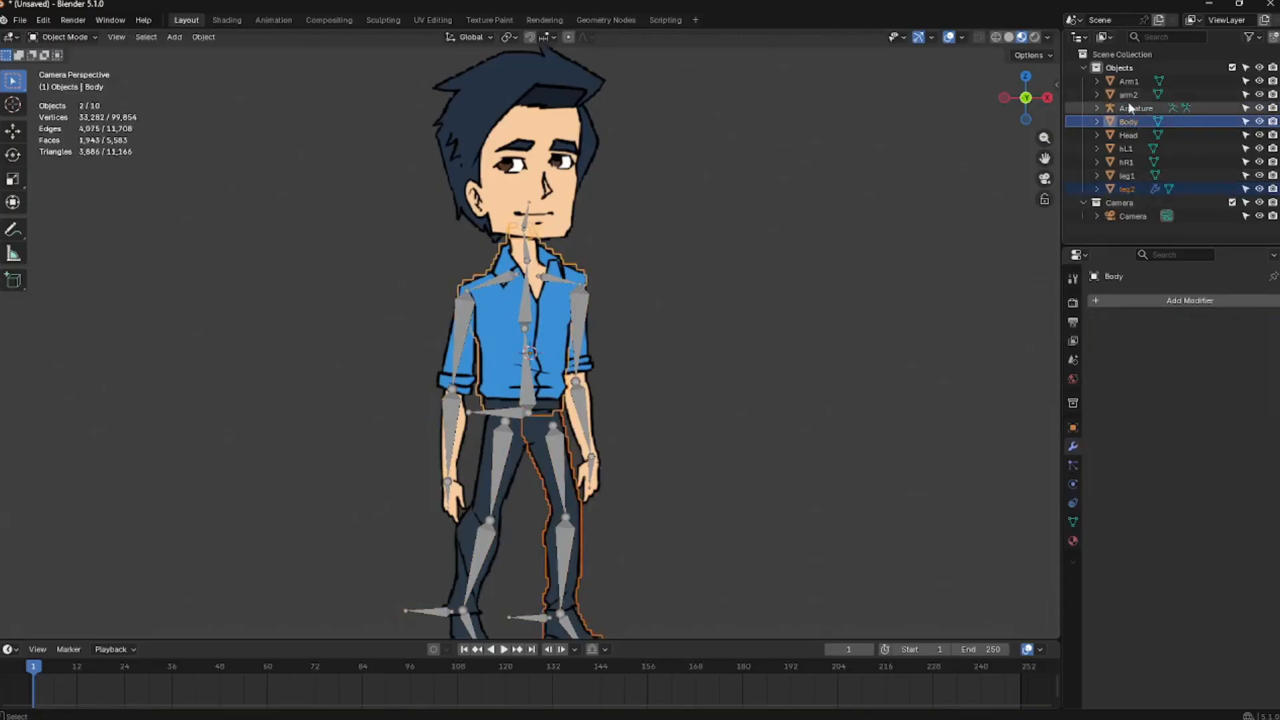
left_click(1127, 190)
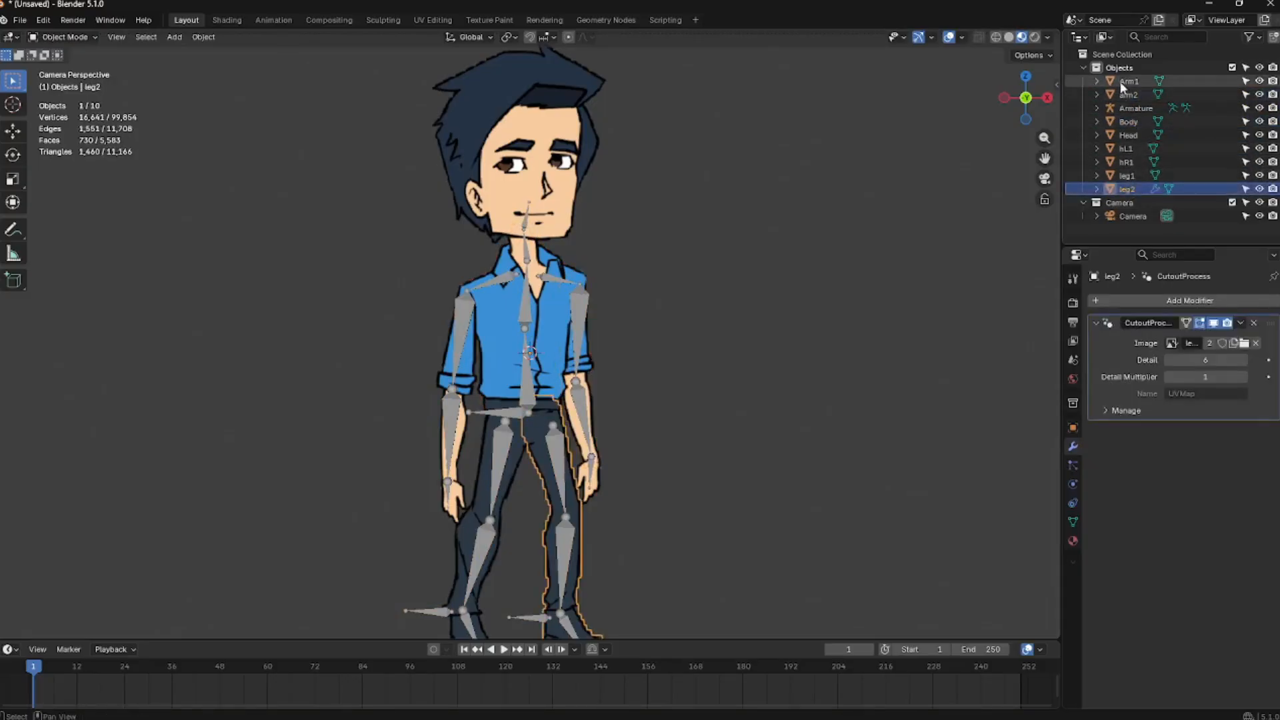
left_click(1127, 109, "shift")
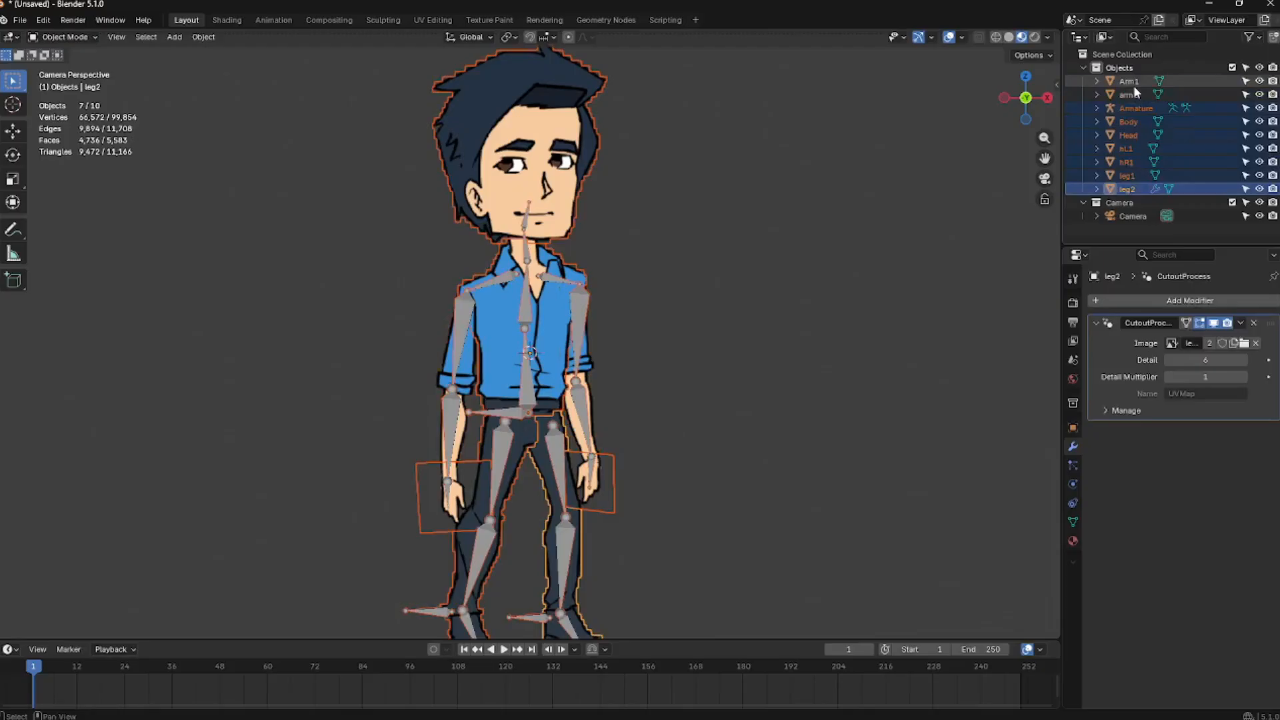
left_click(1133, 84, "shift")
left_click(1130, 108, "ctrl")
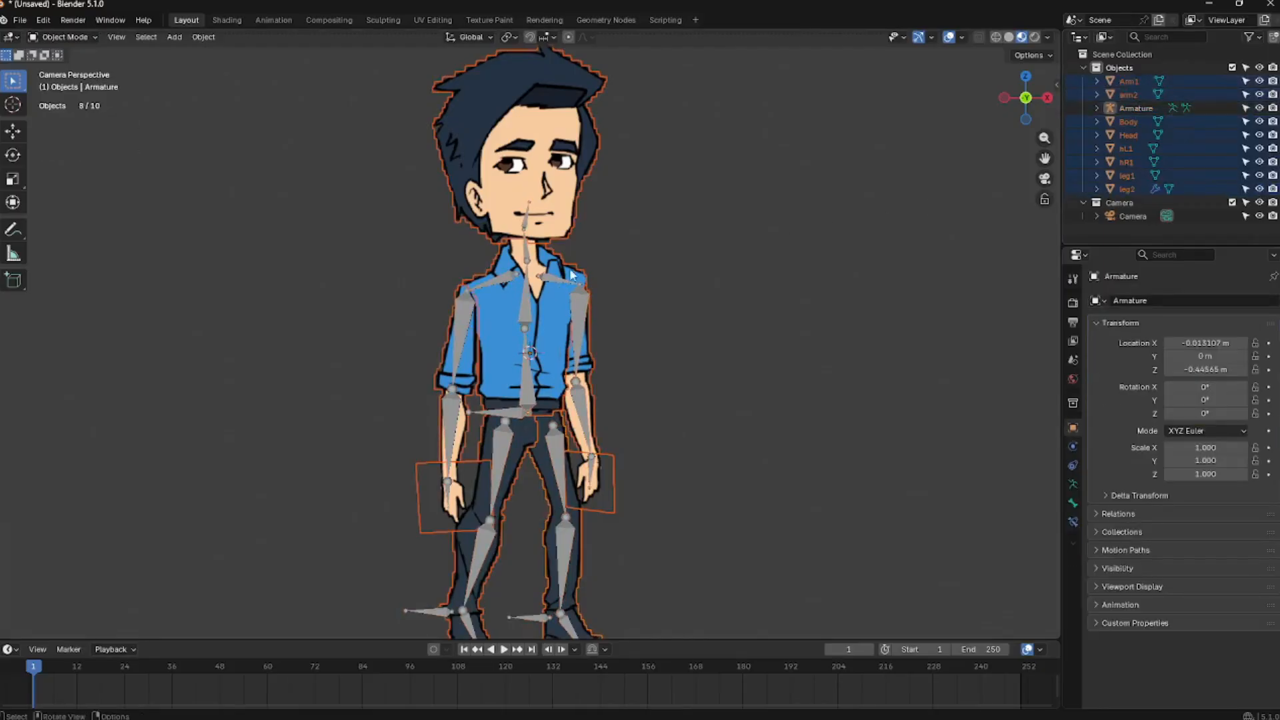
left_click(521, 314, "shift")
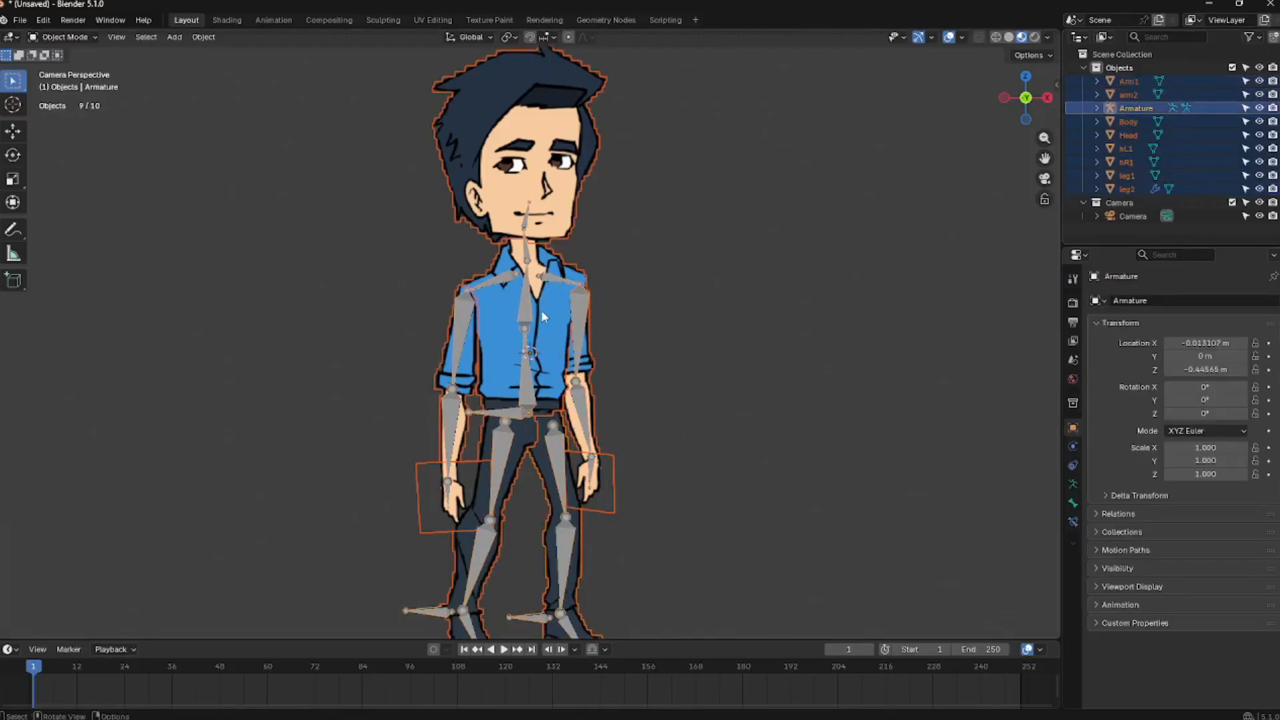
key("ctrl+p")
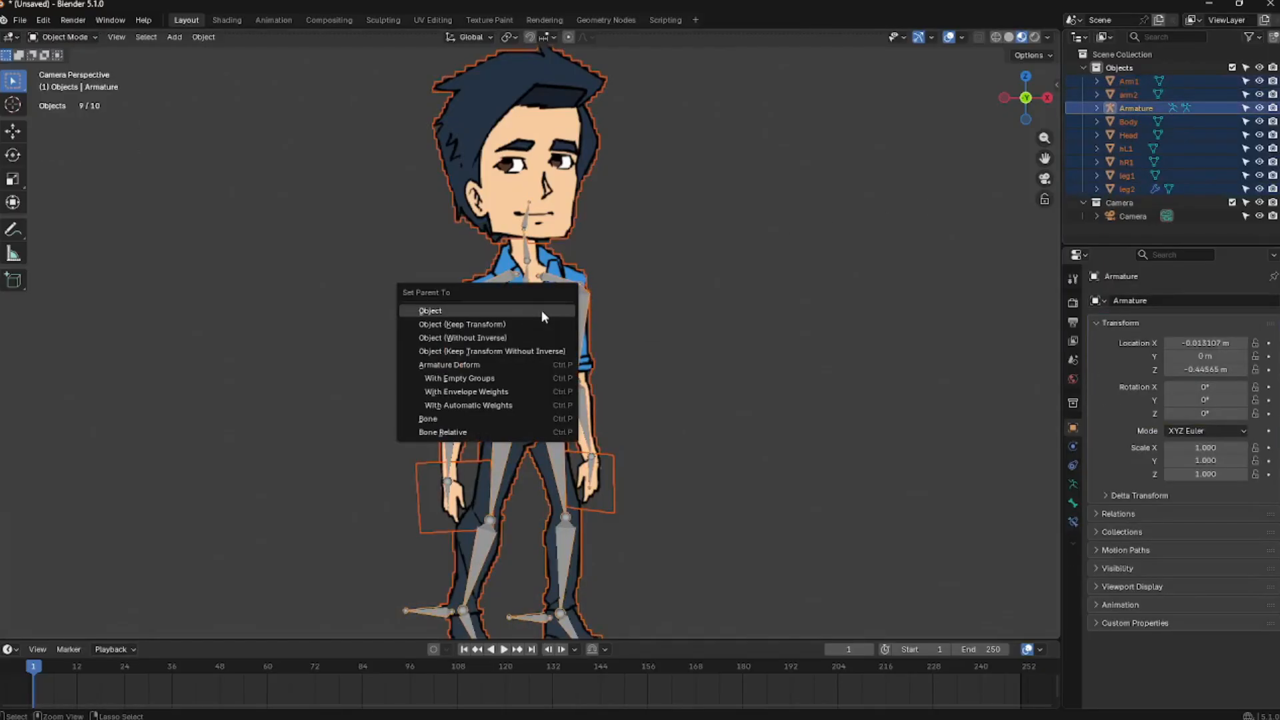
left_click(507, 381)
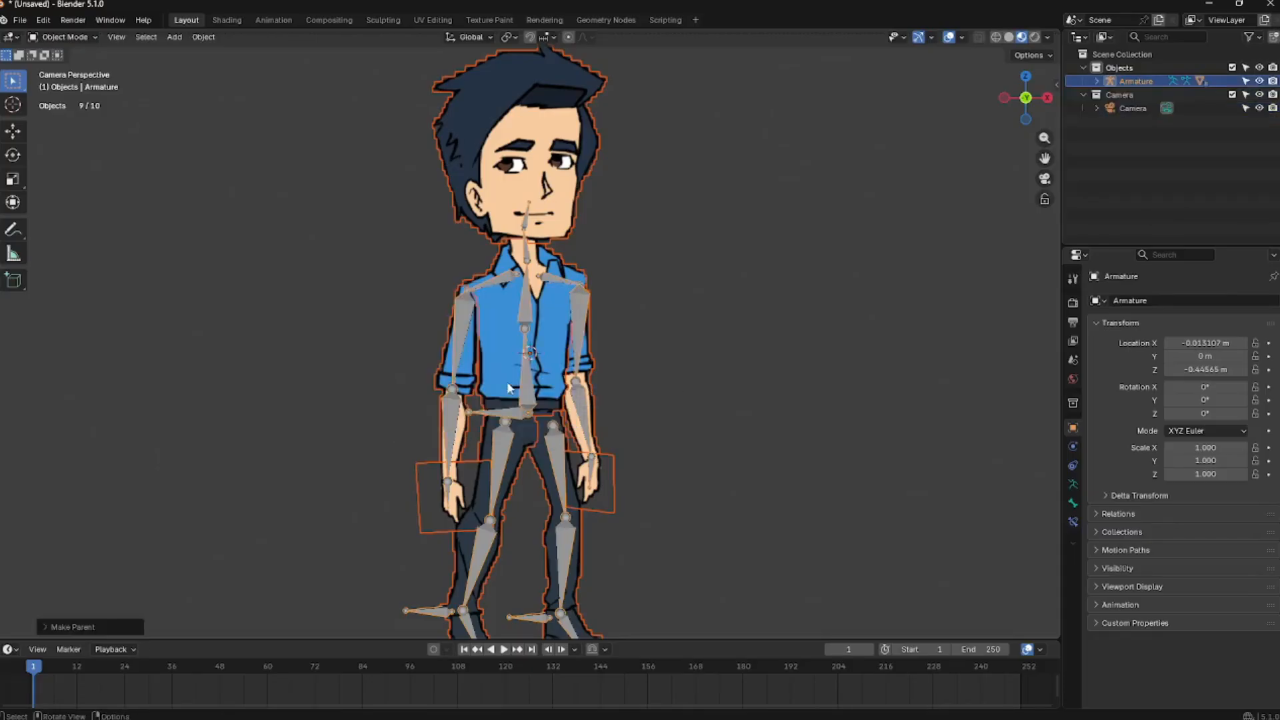
Parent the left hand image (hL1) to the active arm bone using Bone parenting
left_click(705, 223)
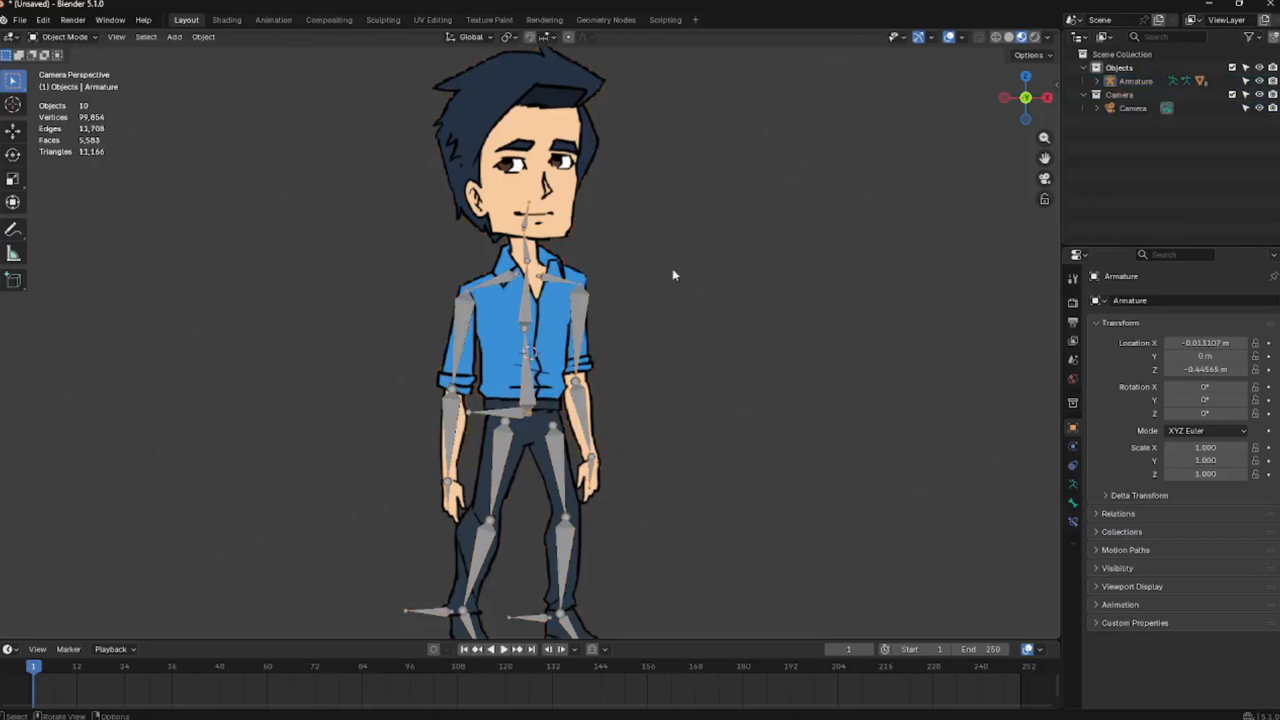
middle_click_drag(619, 349, 655, 310, "shift")
left_click(504, 467)
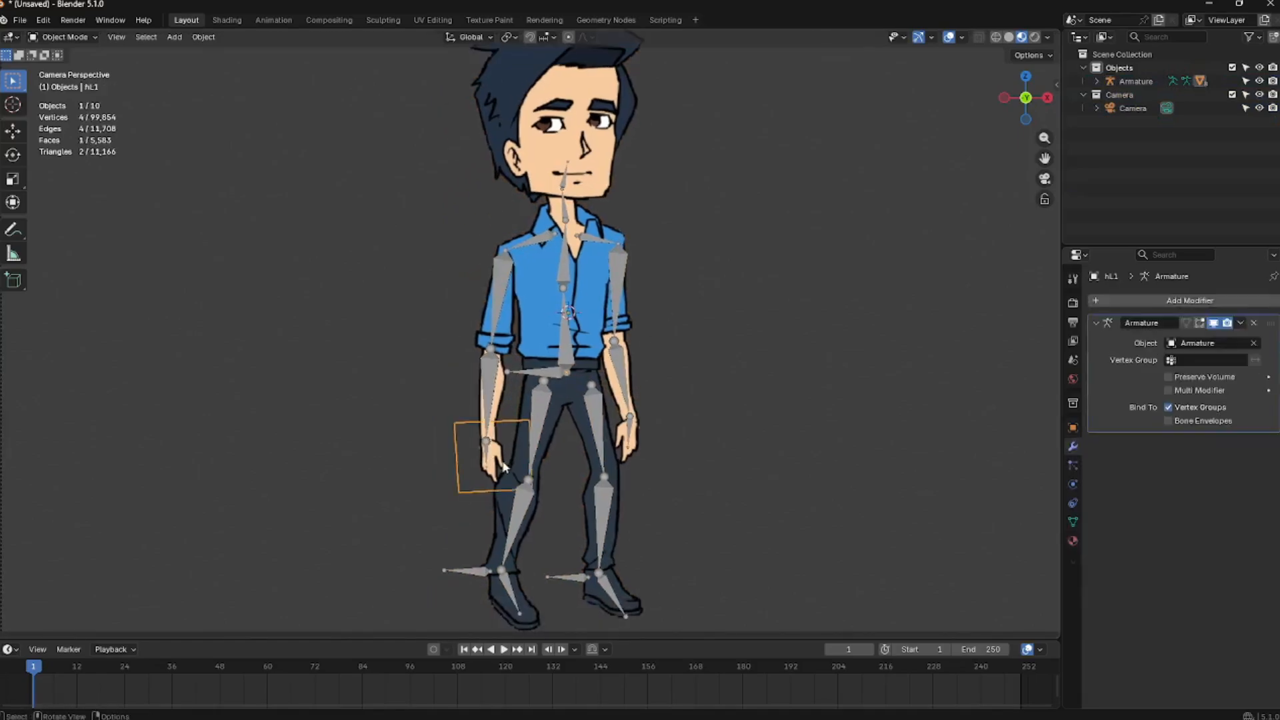
scroll(509, 446, "up", 2)
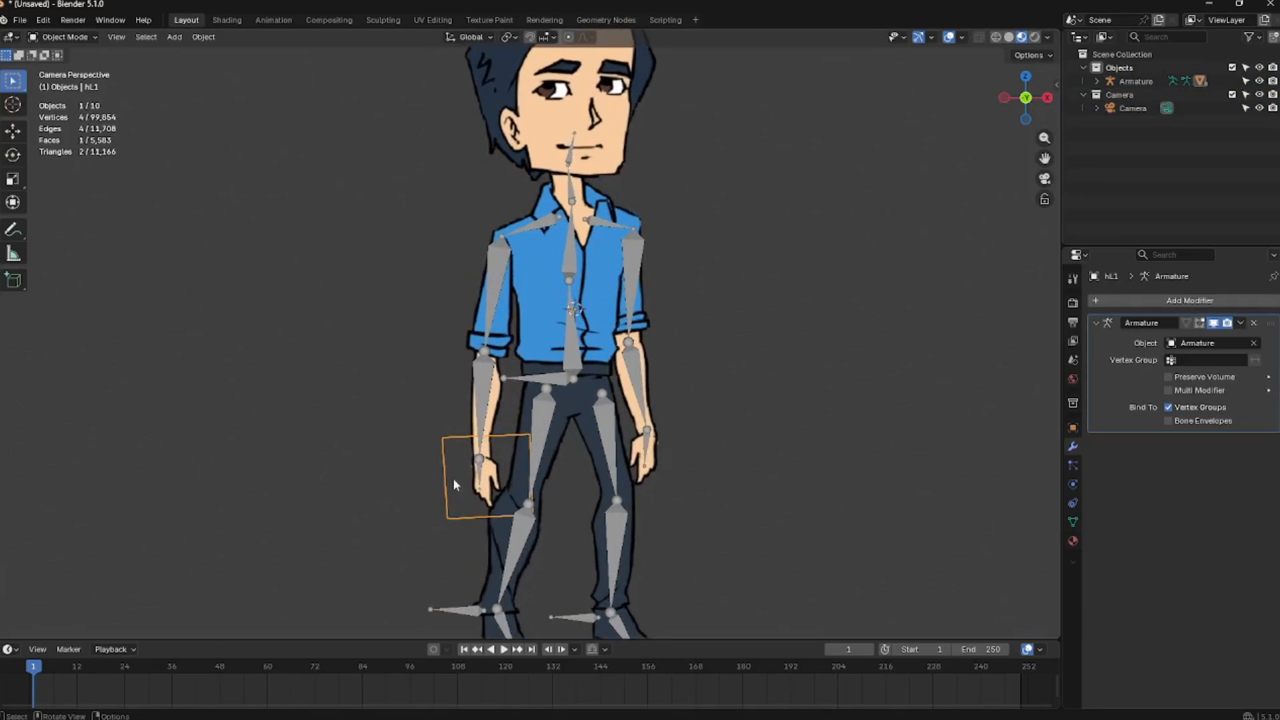
left_click(485, 404)
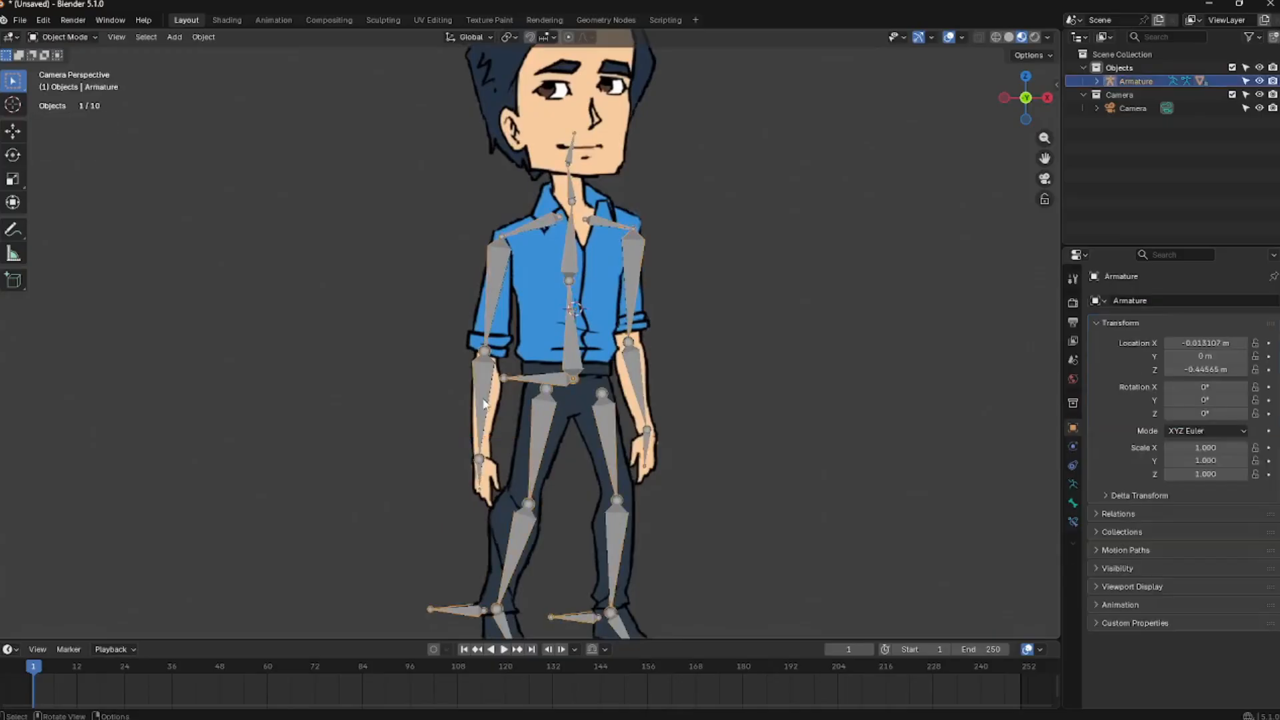
key("Tab")
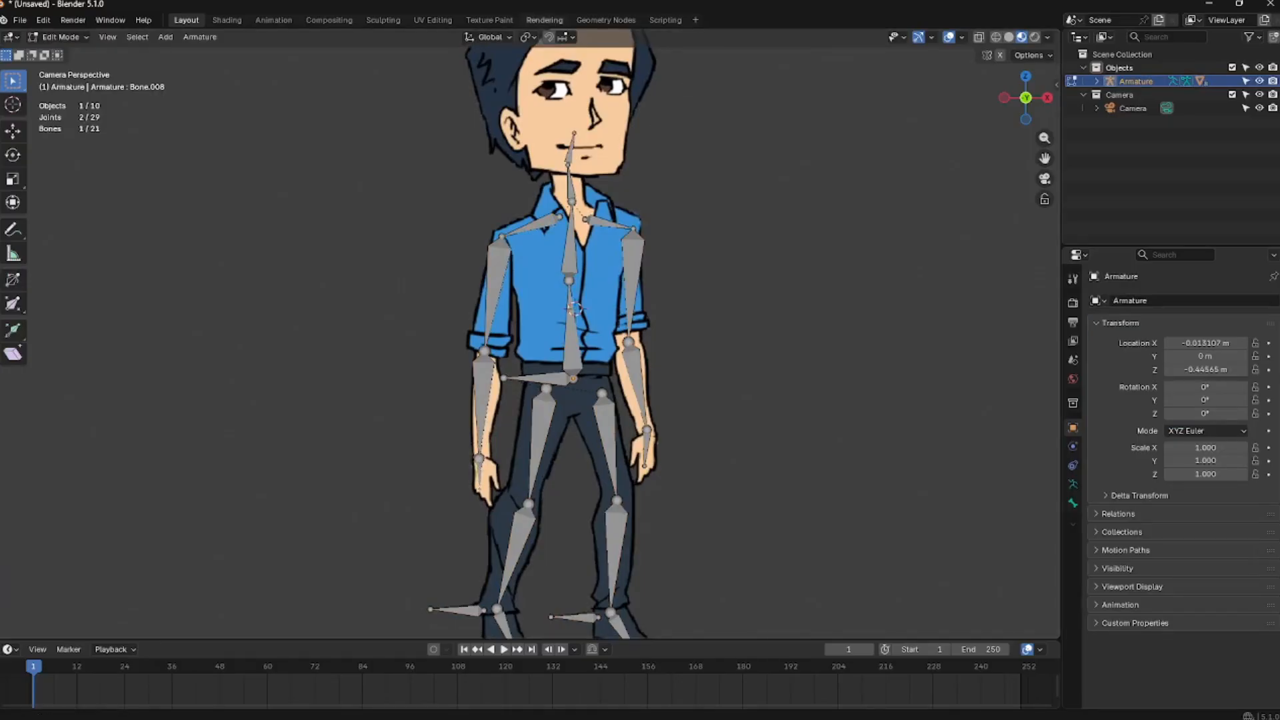
key("Tab")
left_click(491, 482)
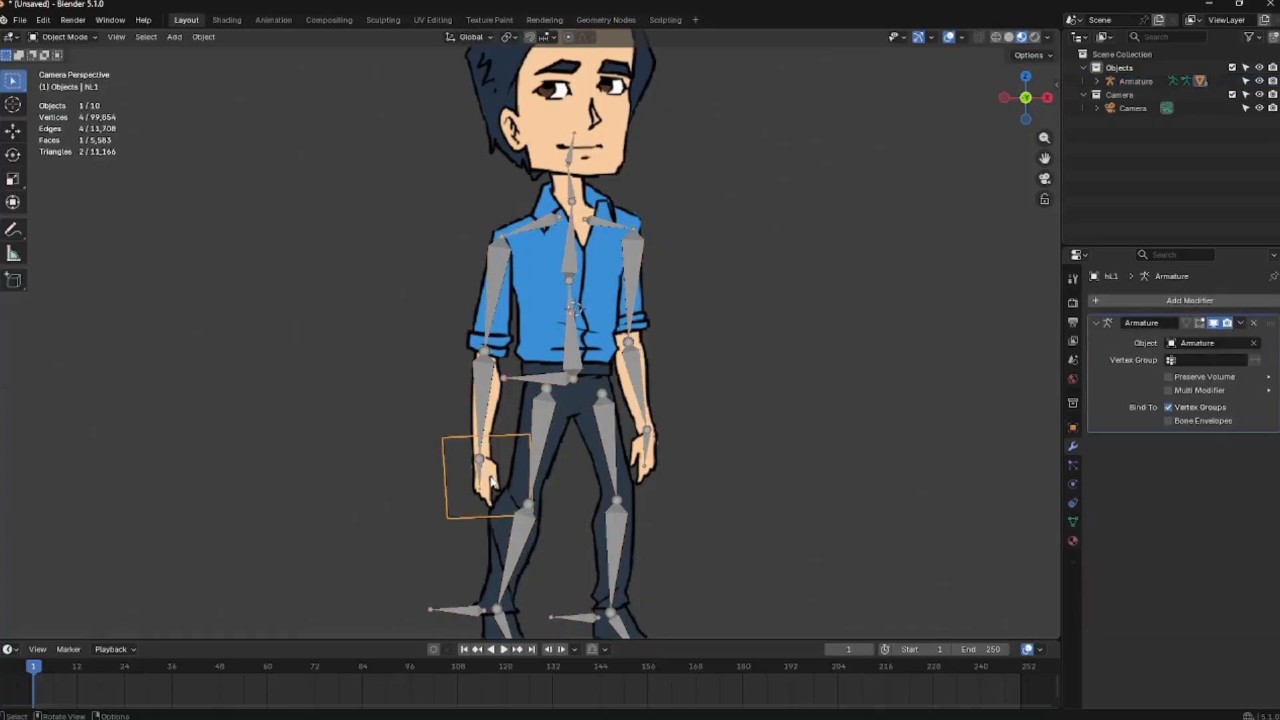
left_click(483, 398, "shift")
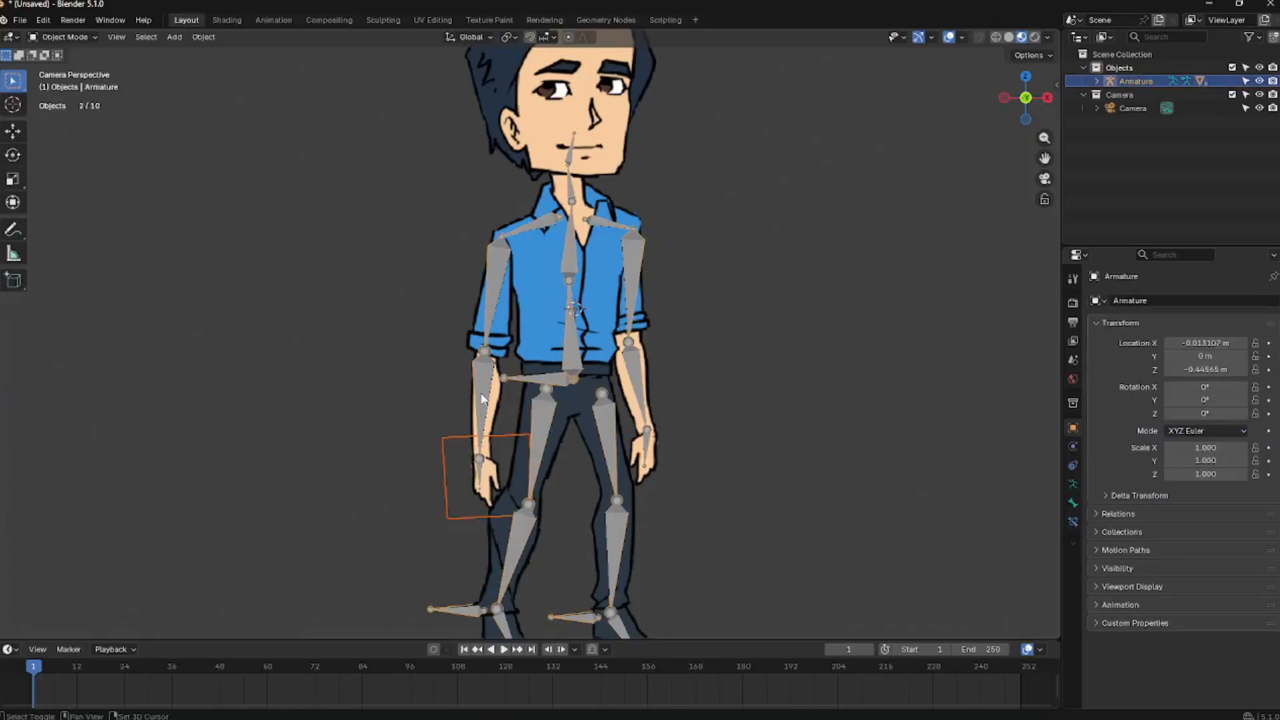
key("ctrl+p")
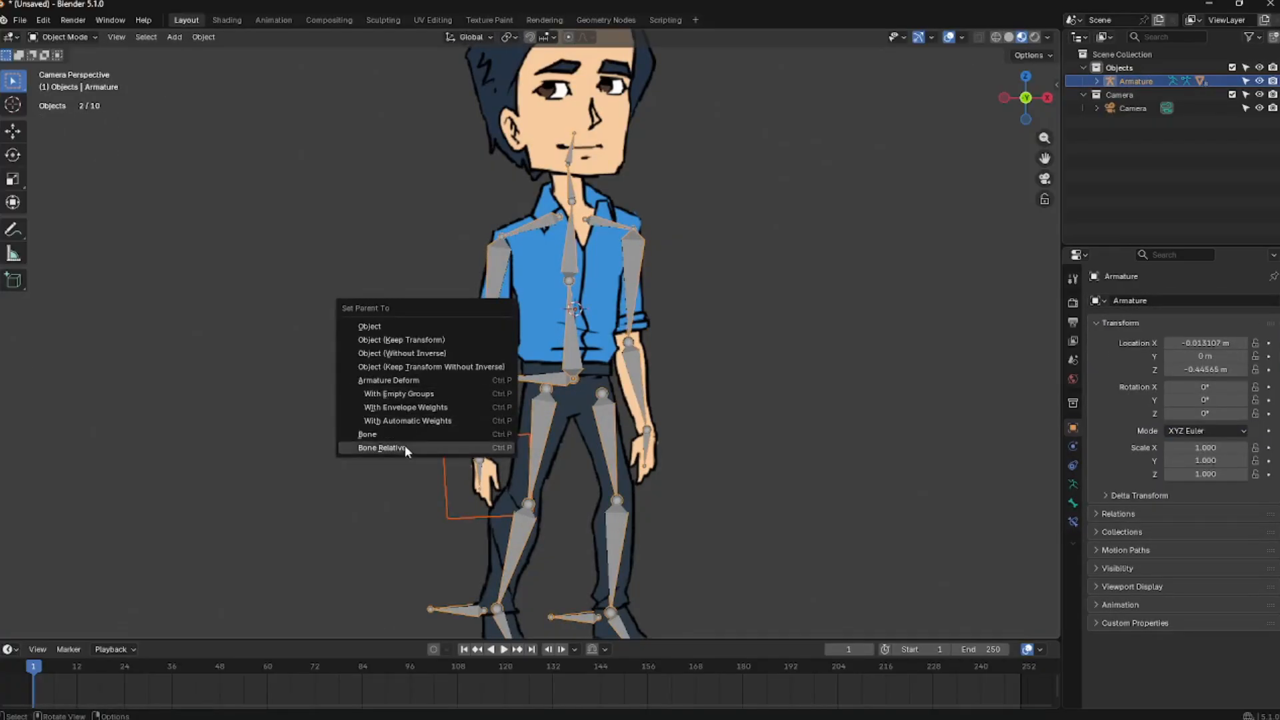
left_click(369, 434)
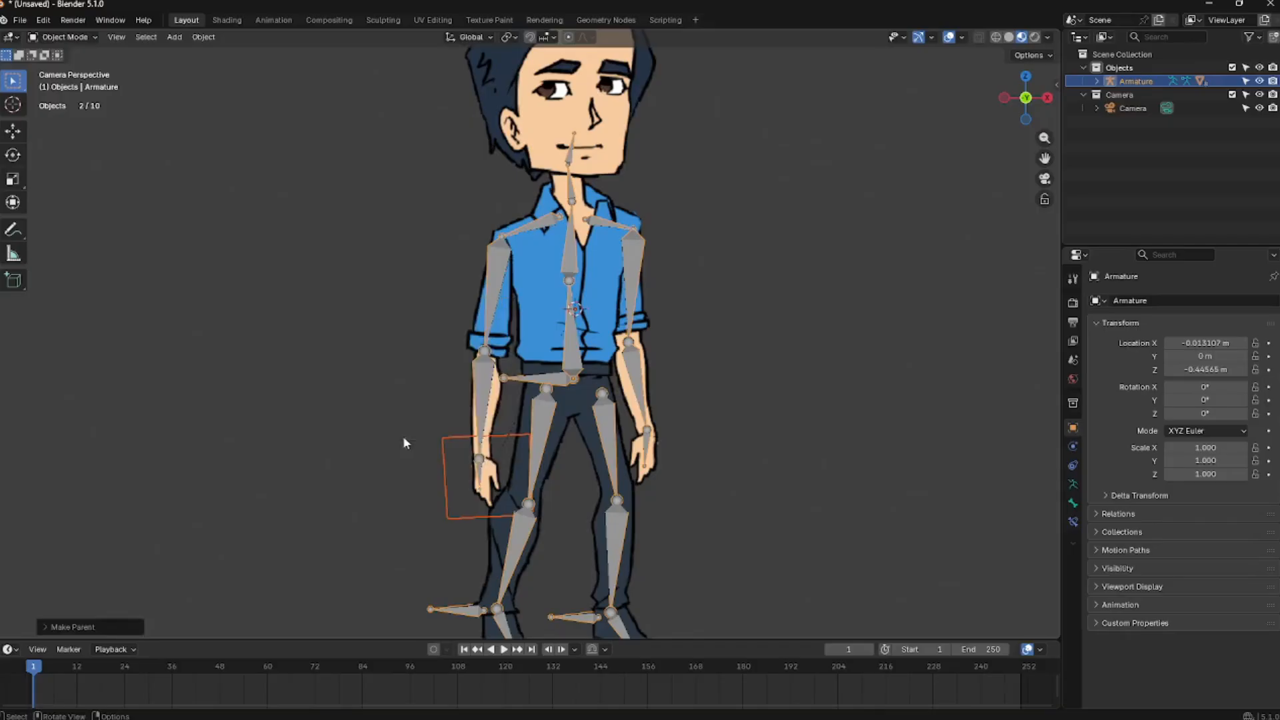
Parent the right hand image (hR1) to its arm bone using Bone parenting
left_click(647, 460)
left_click(649, 449)
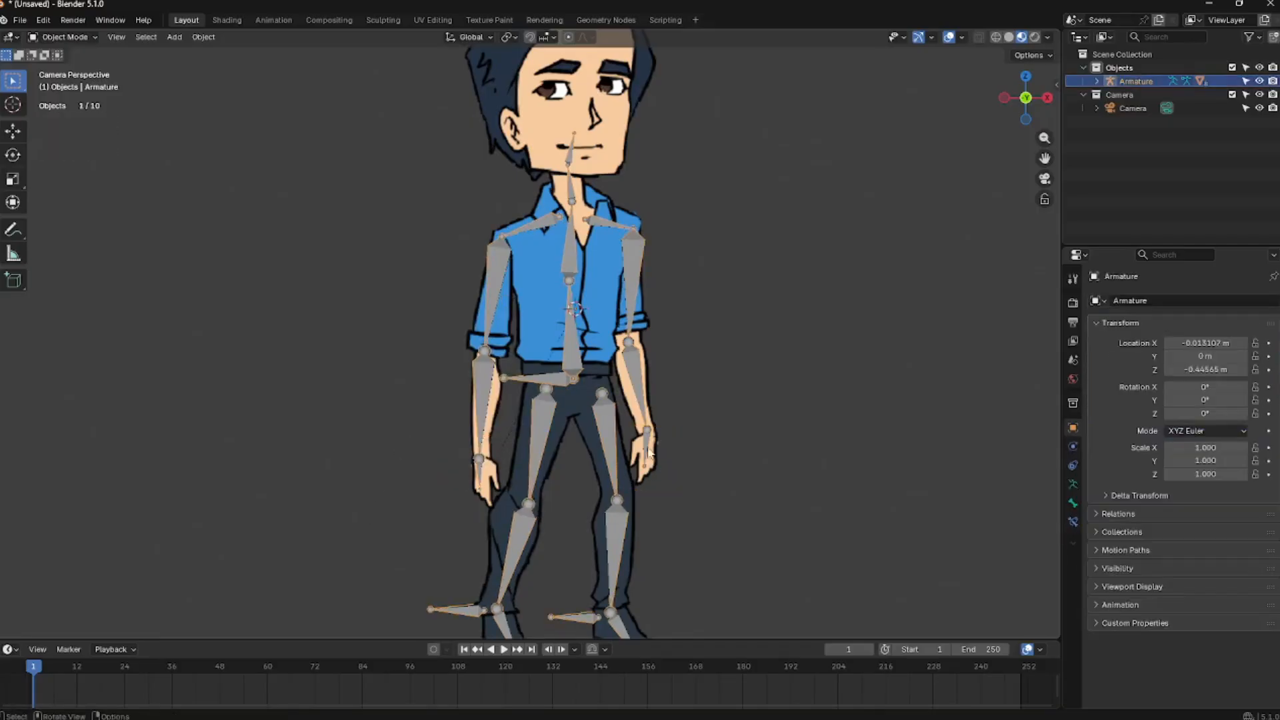
left_click(651, 468, "shift")
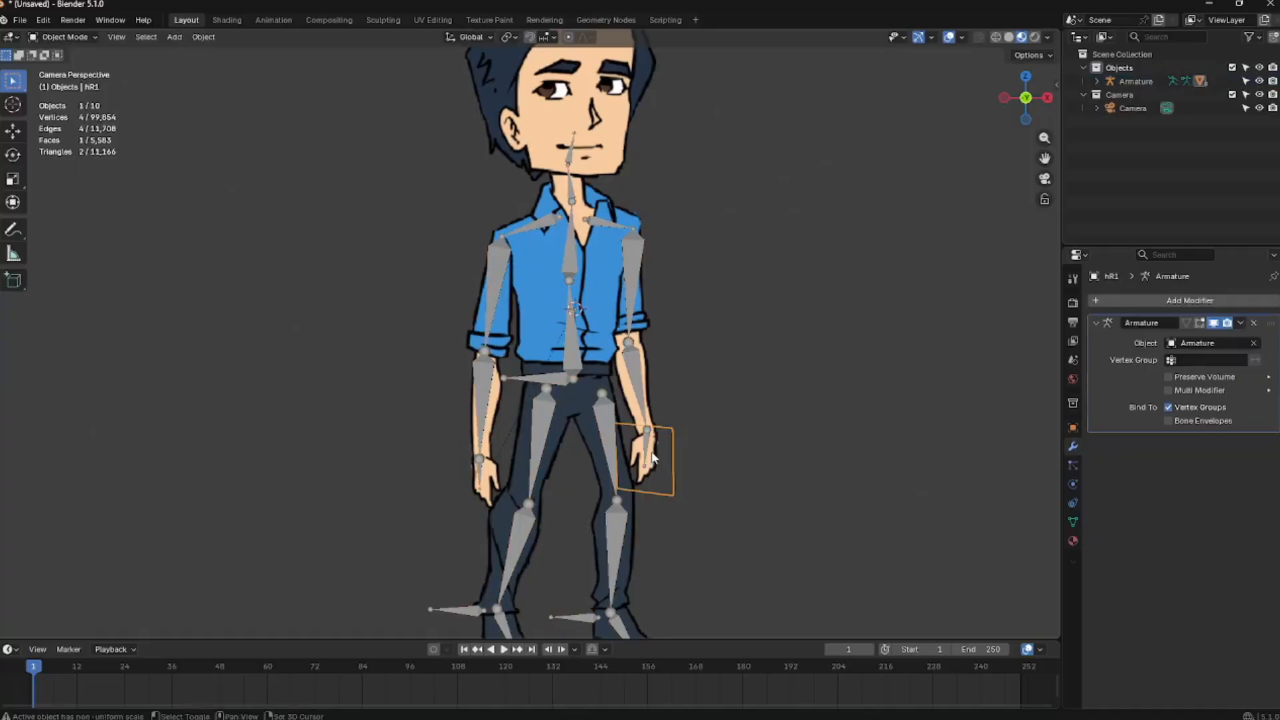
left_click(653, 456, "shift")
left_click(651, 458, "shift")
left_click(644, 447, "shift")
key("q")
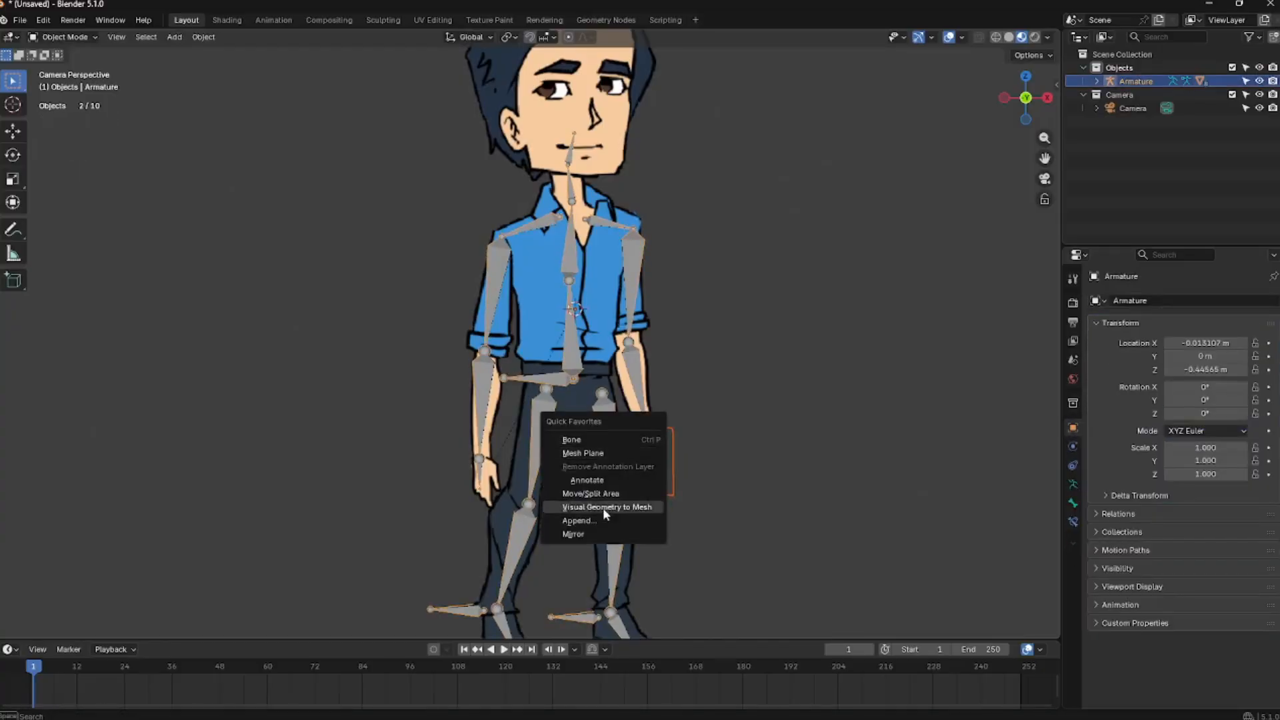
left_click(598, 444)
left_click(699, 438)
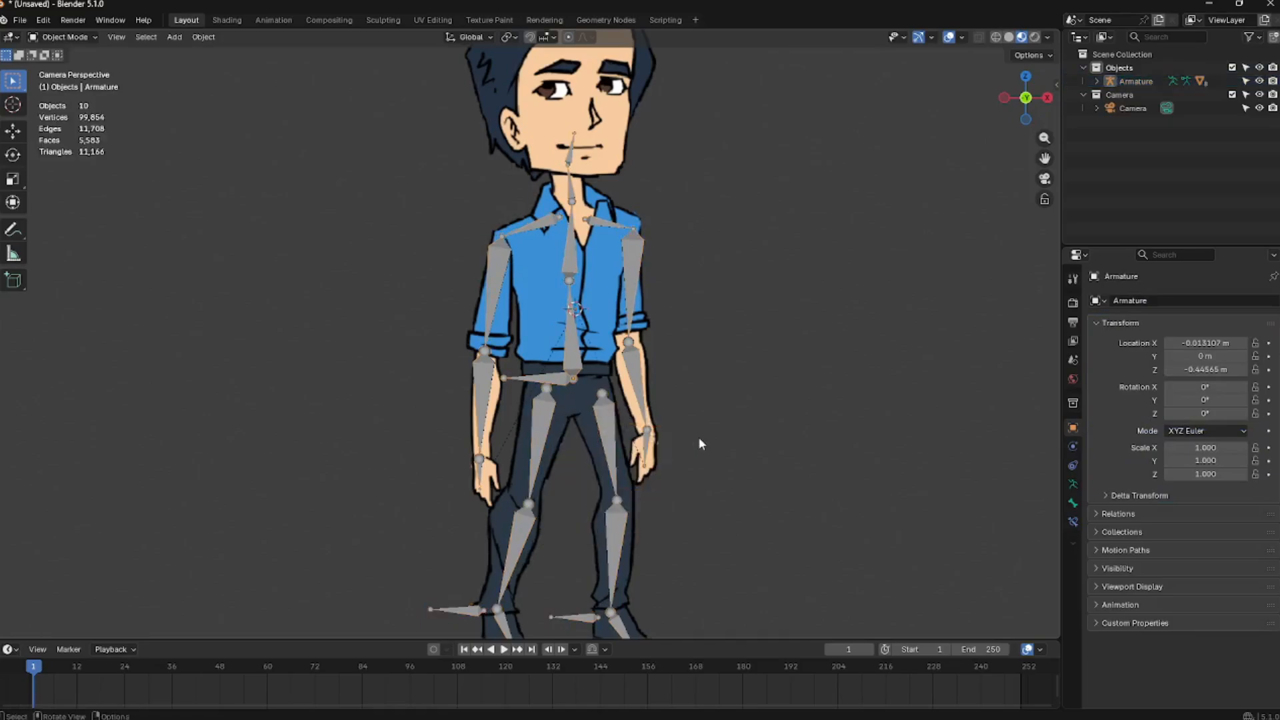
Parent the head mesh to the neck bone of the armature
middle_click_drag(699, 437, 674, 429, "ctrl")
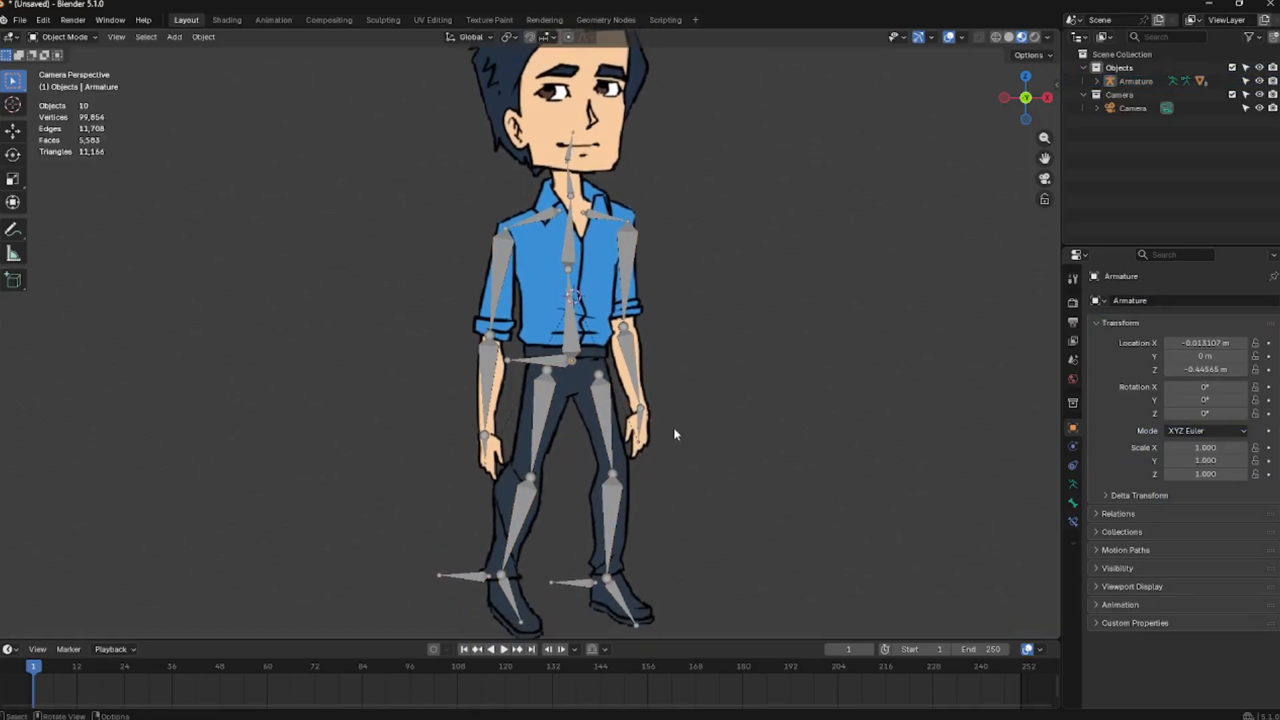
middle_click_drag(704, 278, 698, 359, "shift")
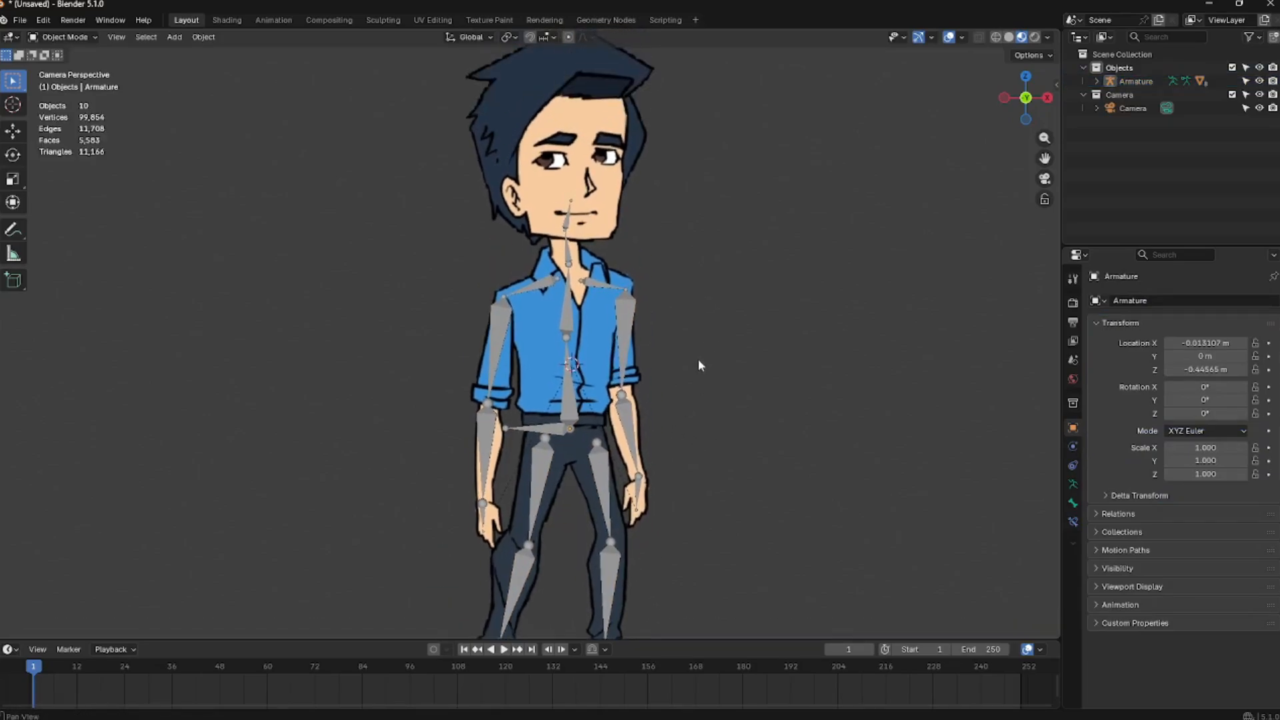
middle_click_drag(594, 224, 598, 260, "shift")
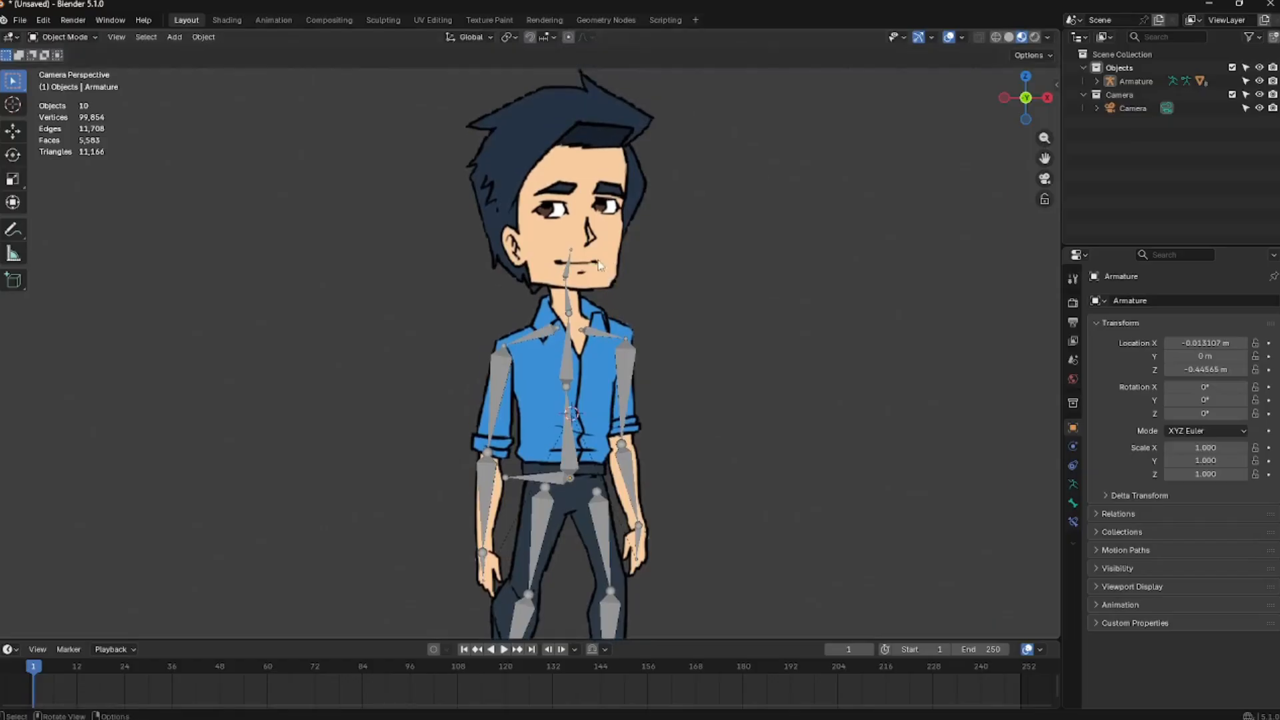
left_click(596, 264)
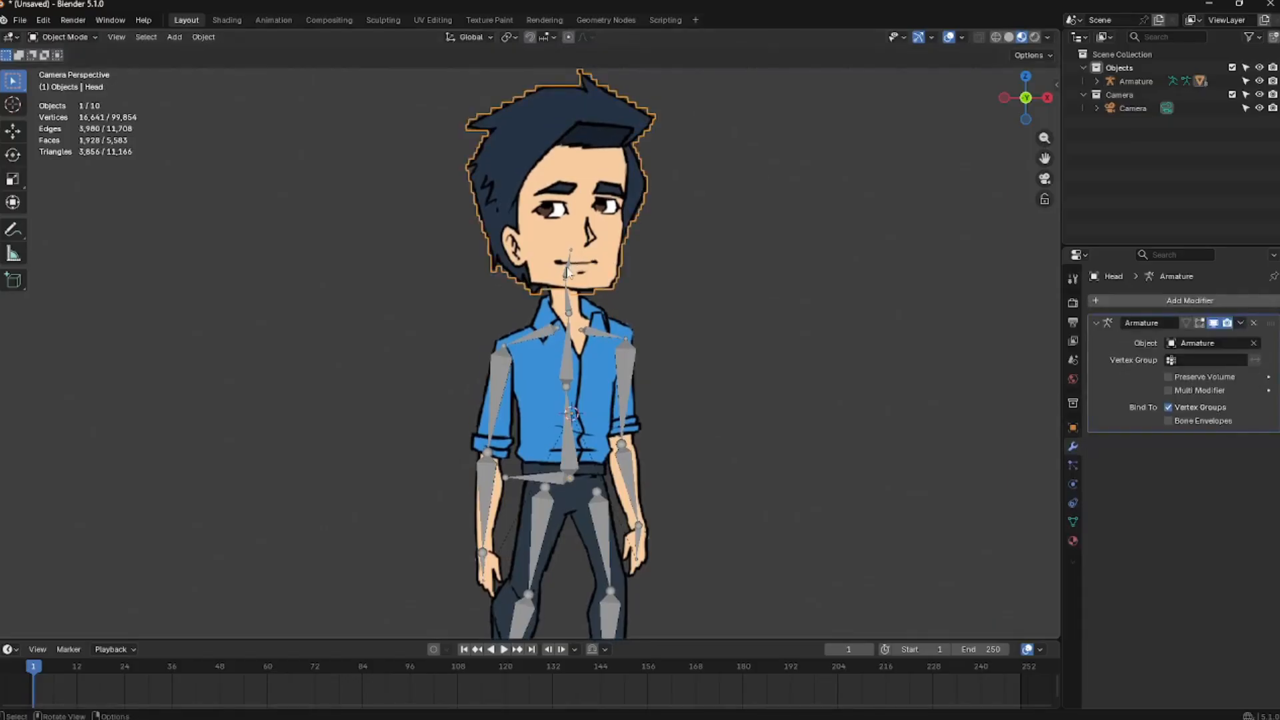
left_click(568, 272)
left_click(599, 280)
left_click(568, 298, "shift")
key("ctrl+p")
left_click(566, 297)
left_click(567, 283)
Test-rotate the head and arm bones in Pose Mode, cancelling each rotation, and return to Object Mode
key("ctrl+Tab")
left_click(575, 274)
key("ctrl+Tab")
left_click(523, 284)
left_click(569, 324)
key("ctrl+Tab")
left_click(570, 276)
key("r")
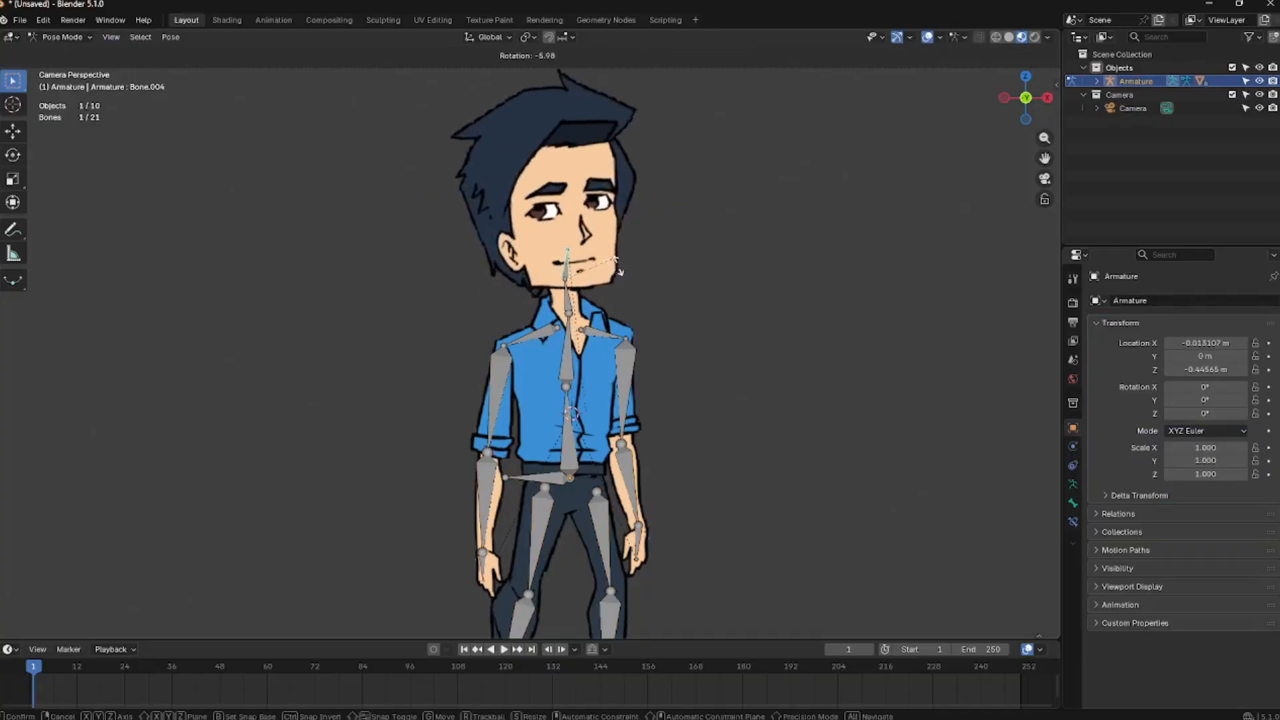
key("Escape")
left_click(484, 553)
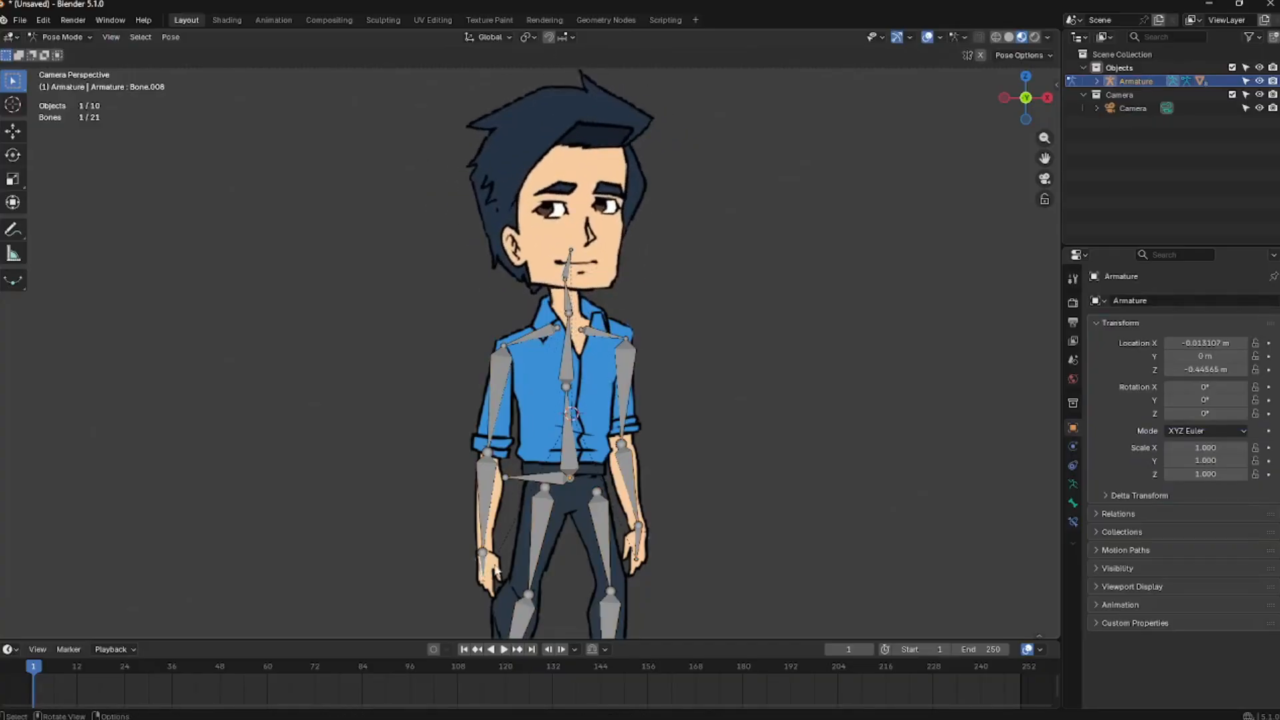
key("r")
key("Escape")
key("ctrl+Tab")
left_click(522, 388)
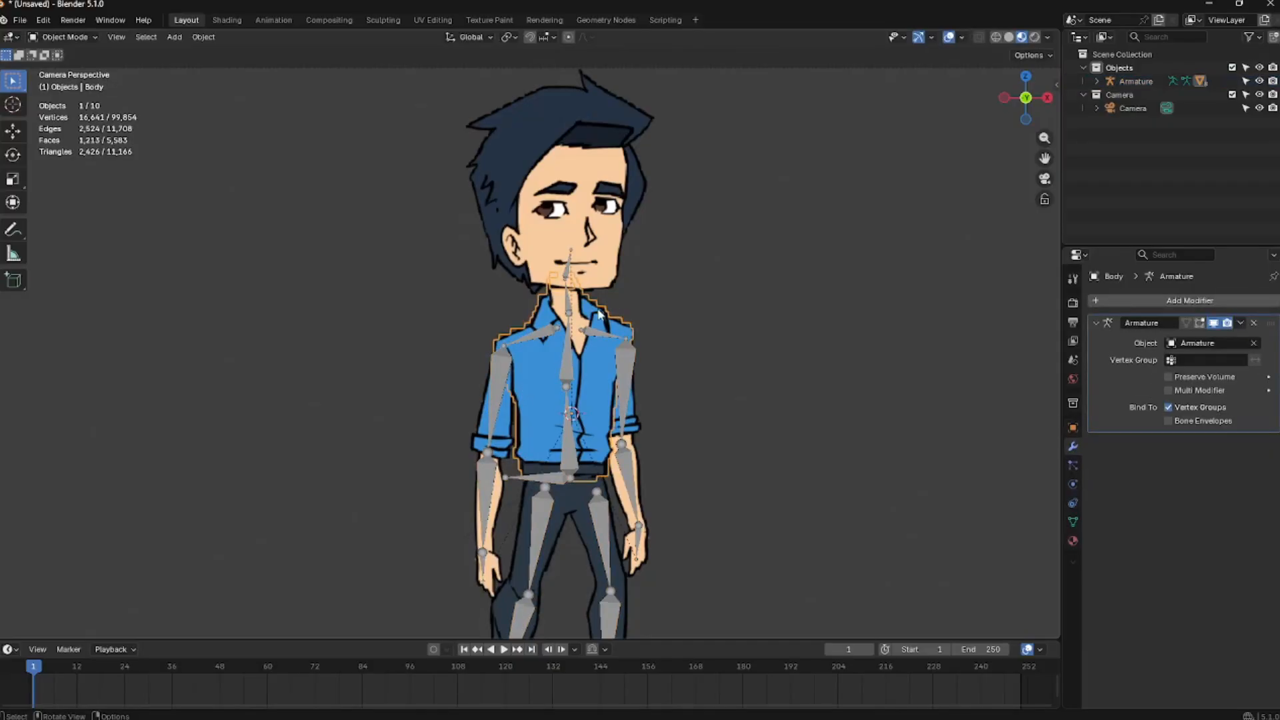
Select the armature and the body together and switch to Weight Paint mode, showing the body's vertex groups
left_click(565, 383, "shift")
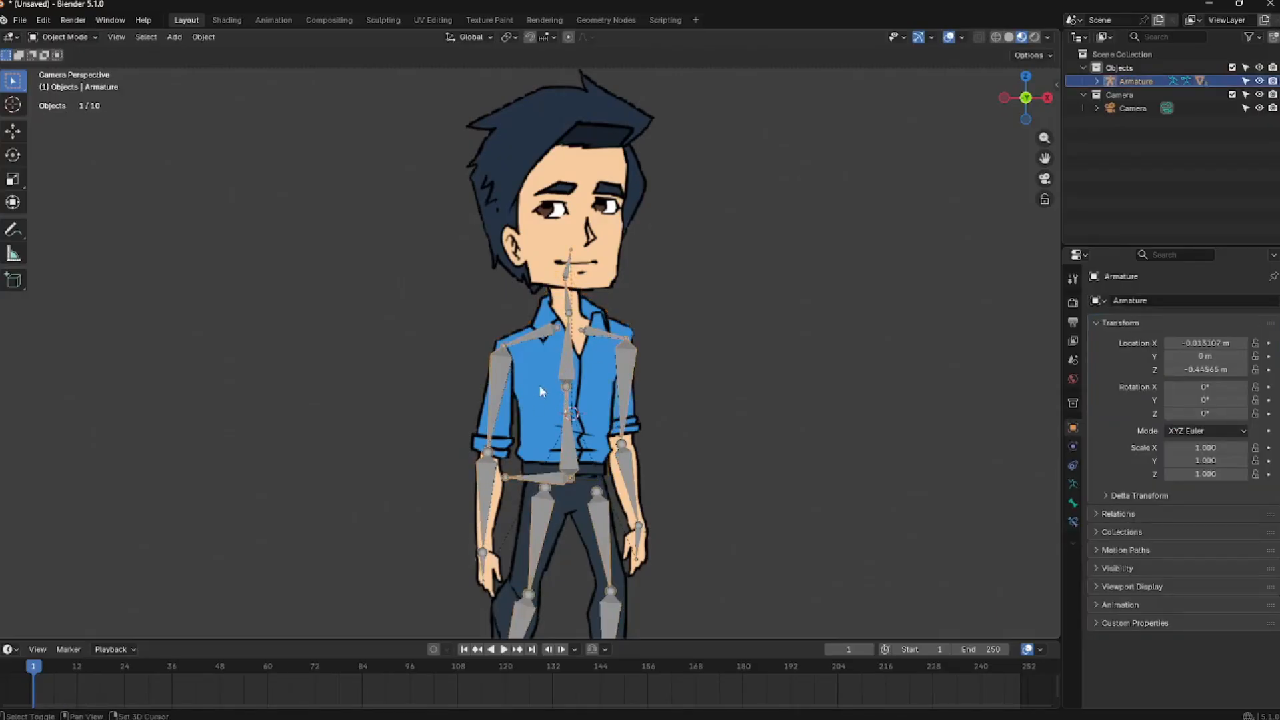
left_click(535, 388, "shift")
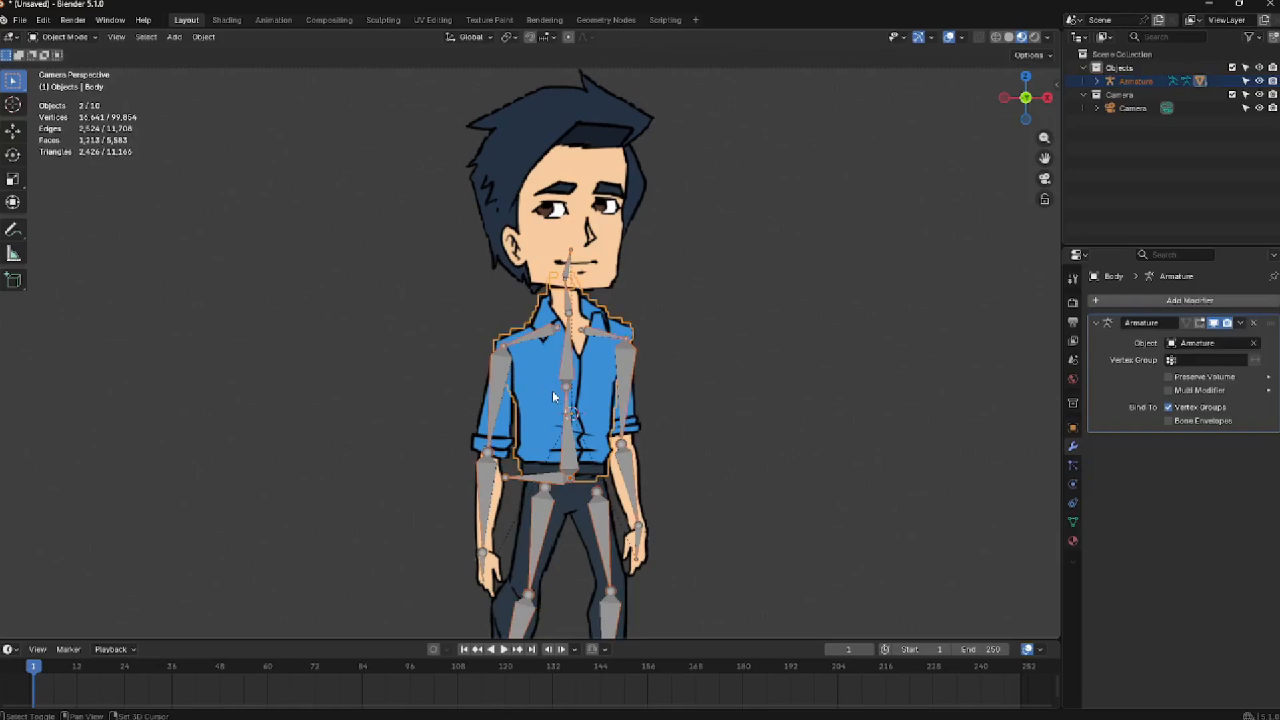
key("ctrl+Tab")
left_click(470, 328)
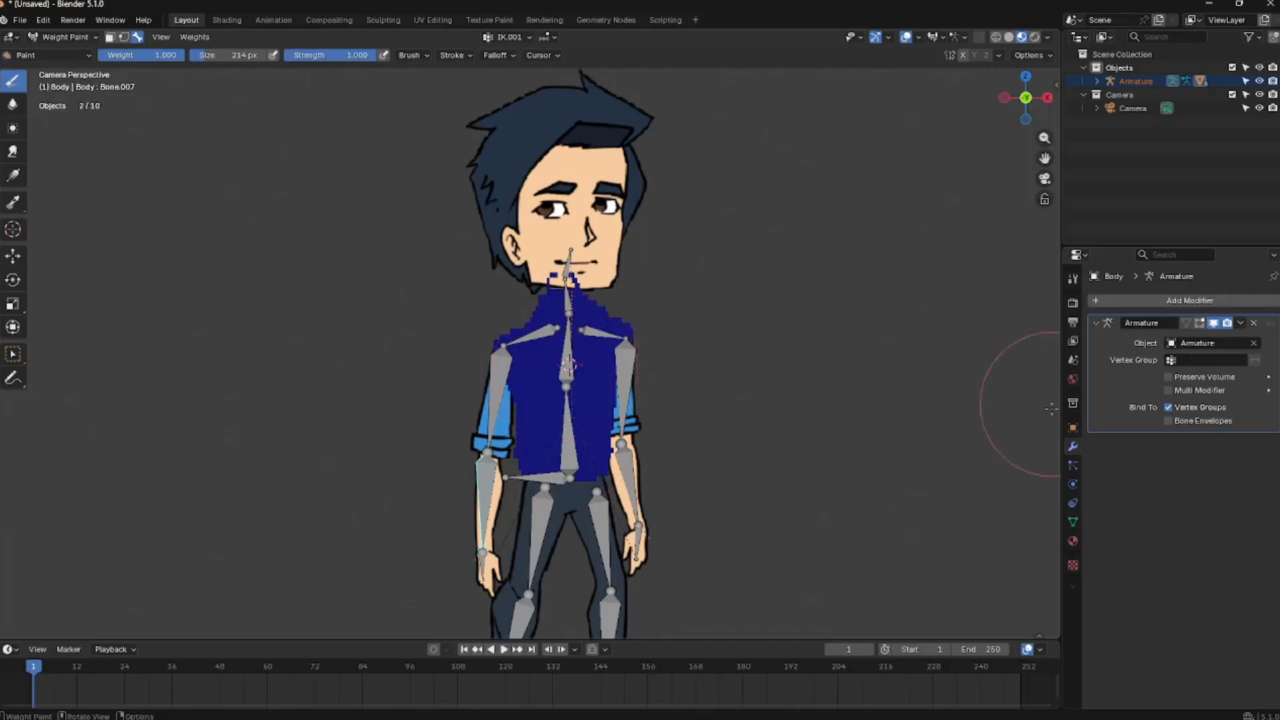
left_click(1073, 522)
Paint and check the torso weights of the body for the spine and neck bones
left_click(569, 363, "ctrl")
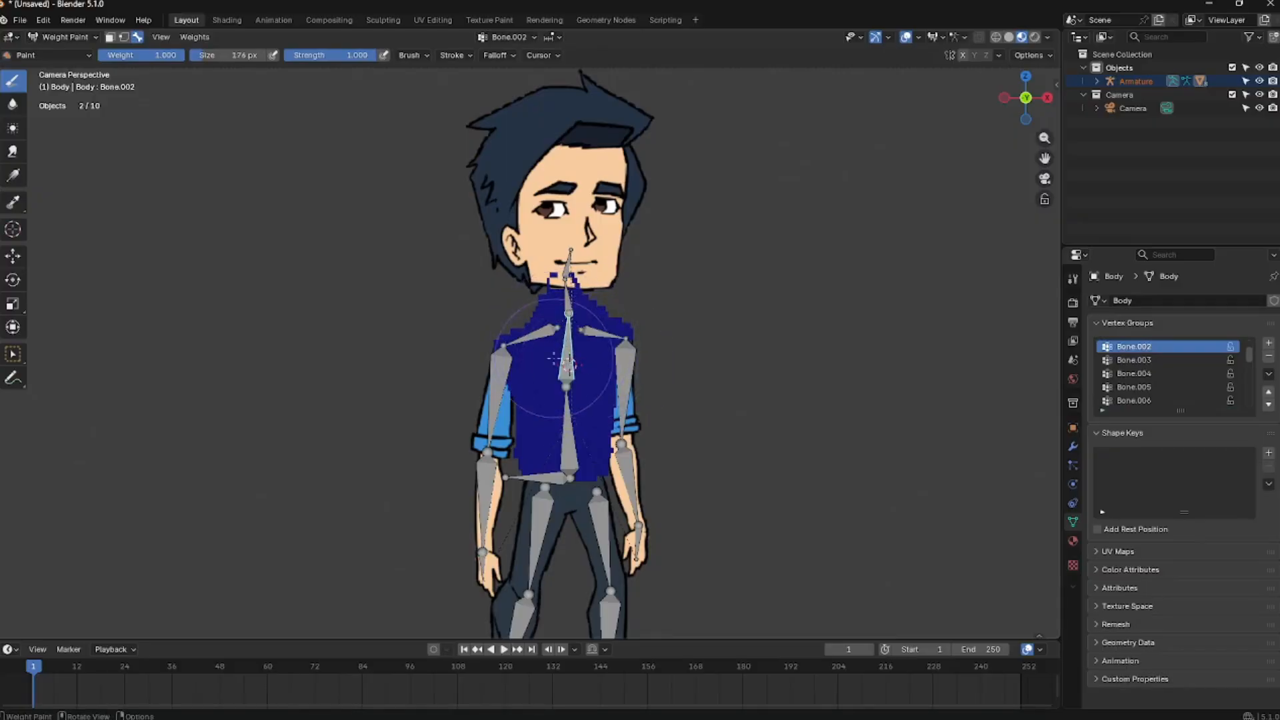
mouse_move(599, 363)
left_mouse_down()
mouse_move(529, 343)
mouse_move(603, 350)
mouse_move(568, 296)
left_mouse_up()
left_click(570, 301, "ctrl")
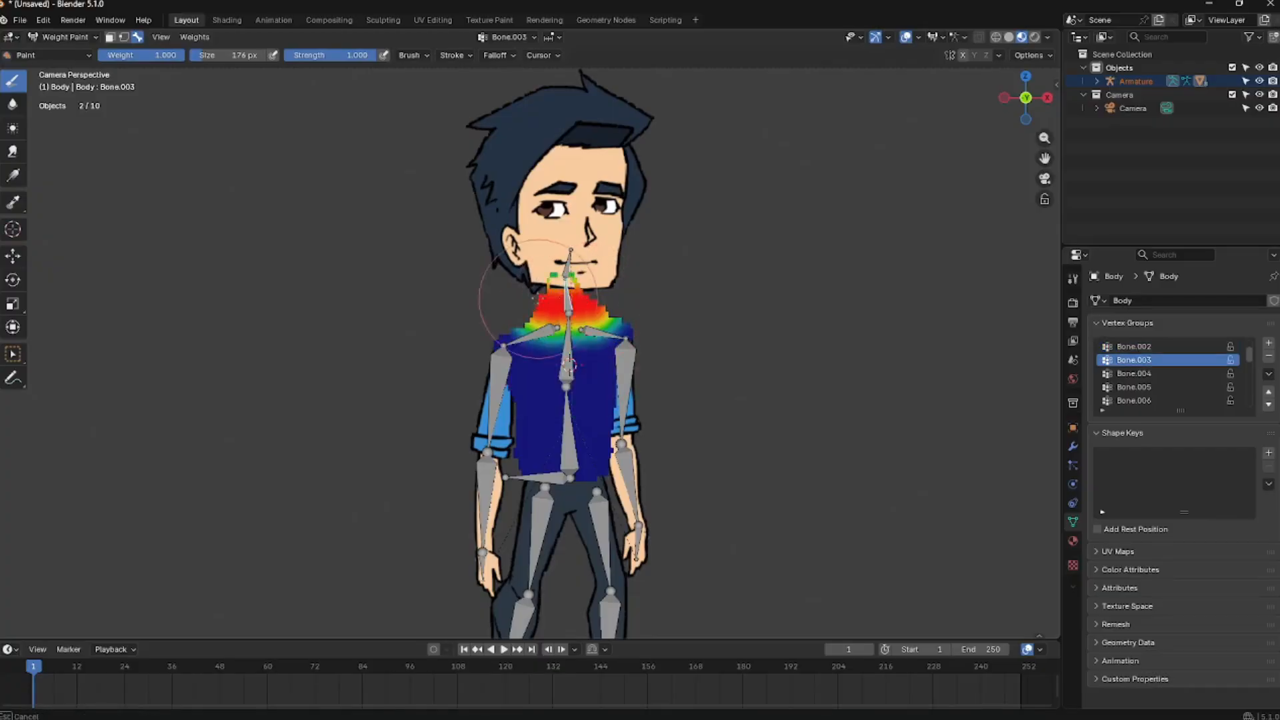
left_click(567, 361, "ctrl")
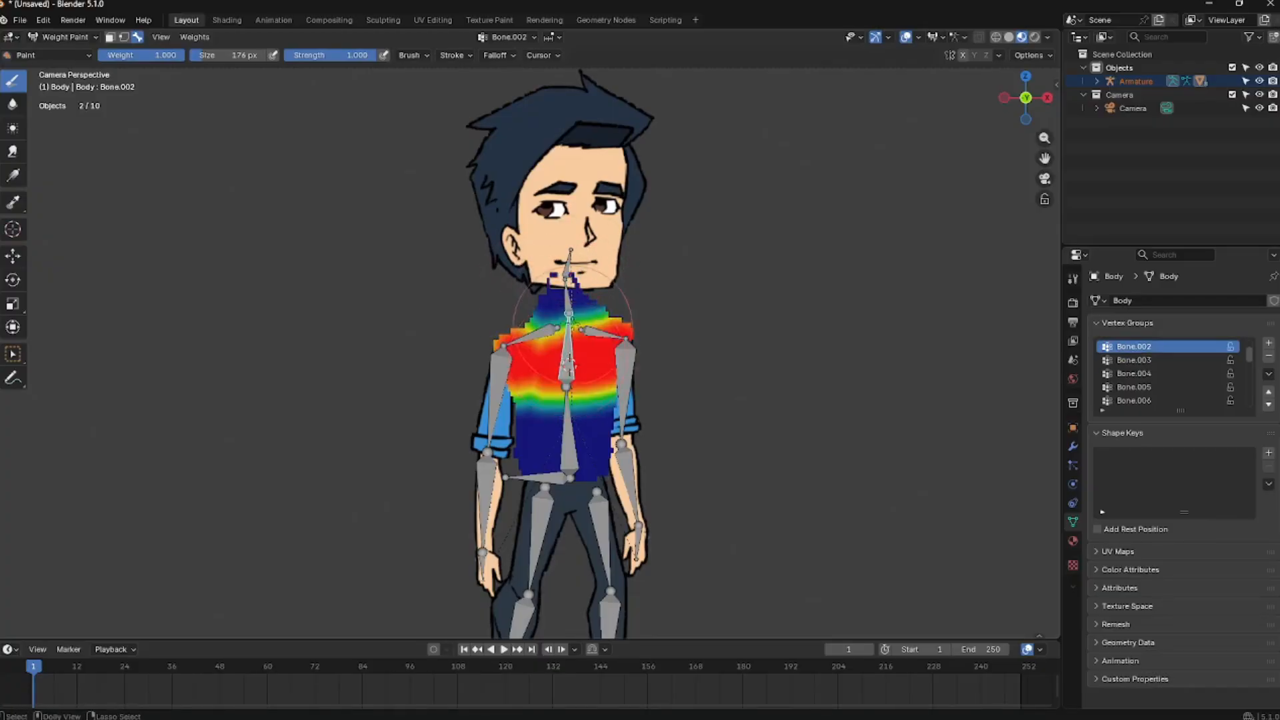
left_click(568, 298, "ctrl")
left_click(567, 365, "ctrl")
left_click(568, 433, "ctrl")
mouse_move(601, 424)
left_mouse_down()
mouse_move(534, 443)
mouse_move(567, 467)
left_mouse_up()
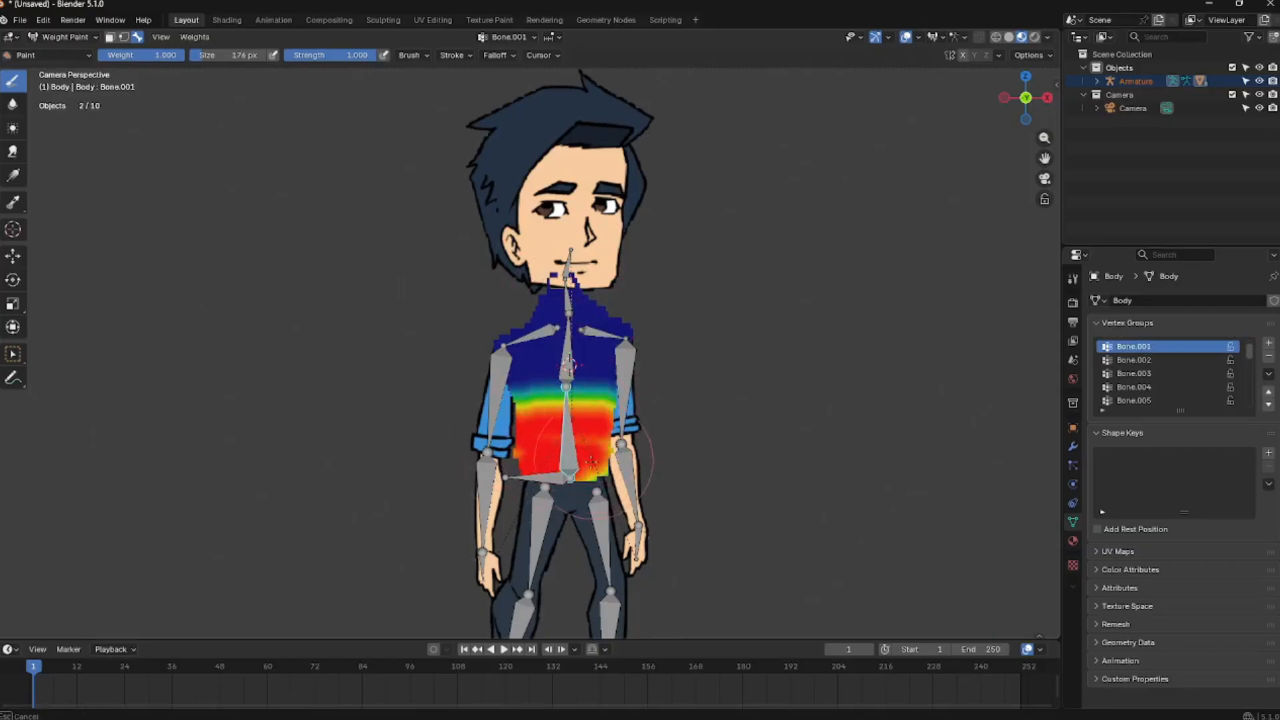
mouse_move(527, 480)
left_mouse_down()
mouse_move(553, 374)
mouse_move(586, 360)
left_mouse_up()
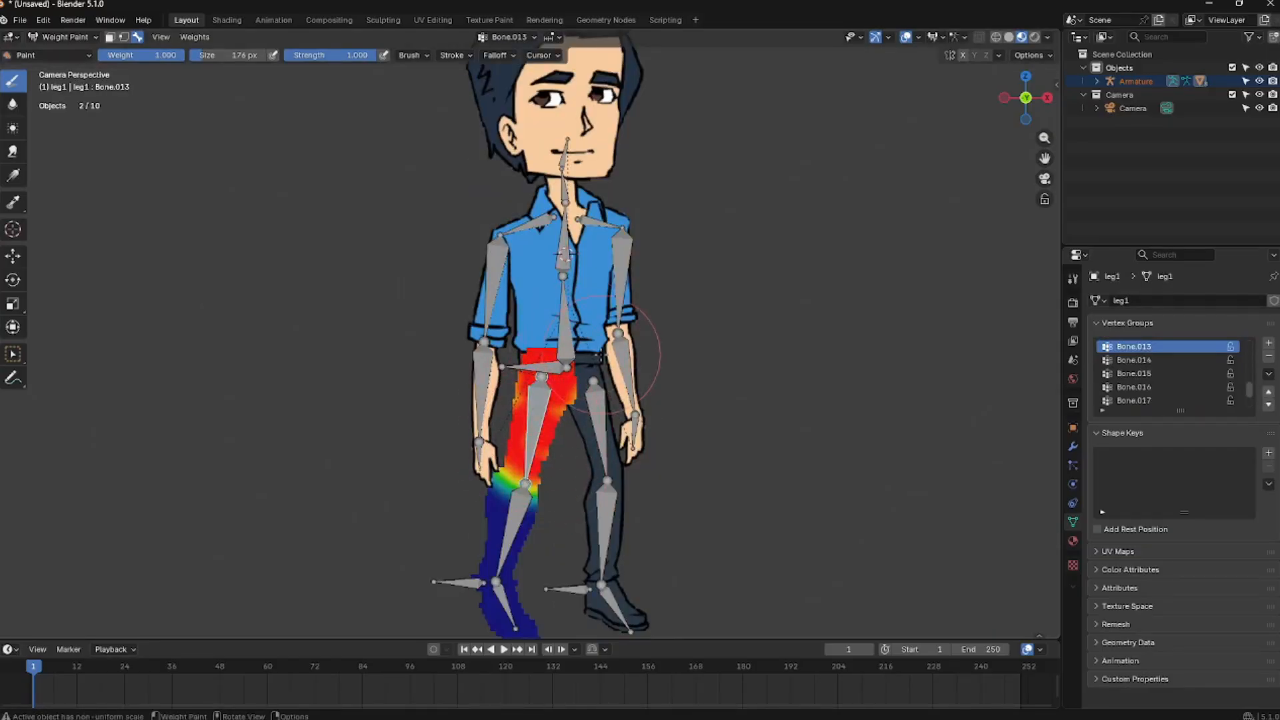
Paint the weights of the left leg mesh for its lower leg and foot bones
left_click(517, 516, "ctrl")
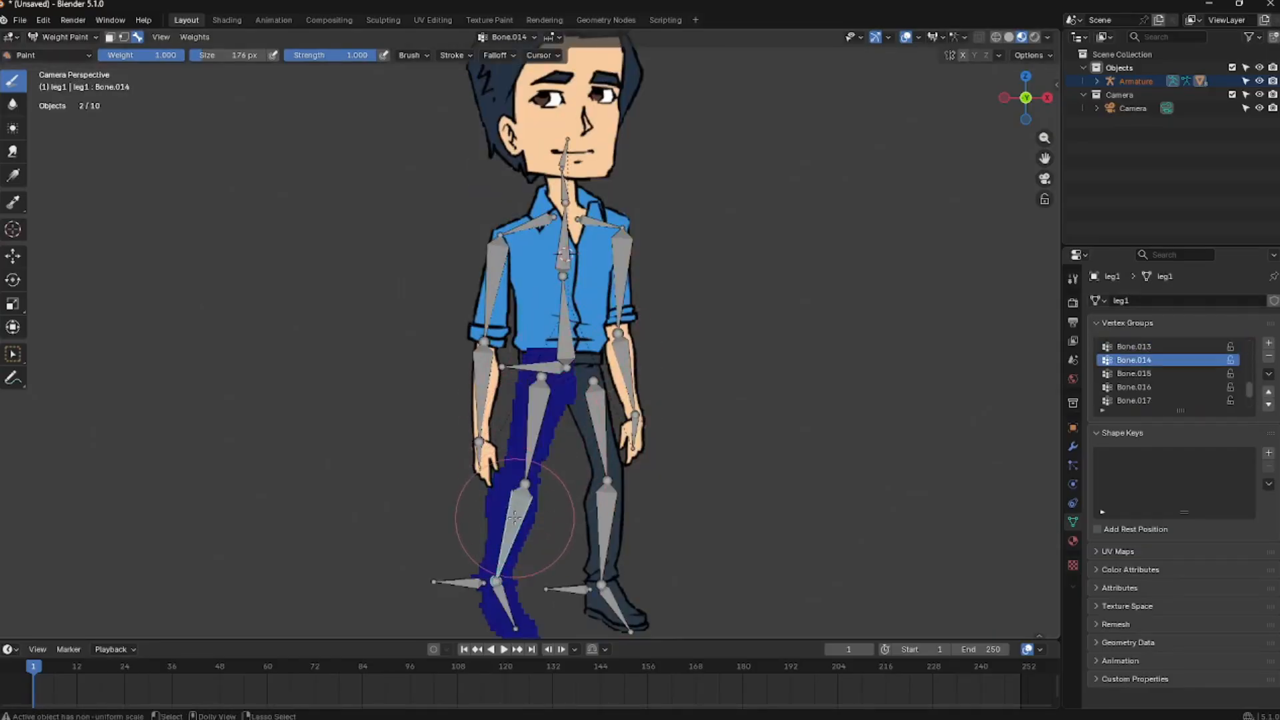
left_click_drag(521, 523, 505, 531)
middle_click_drag(505, 600, 514, 539, "shift")
left_click(513, 548, "ctrl")
left_click_drag(512, 553, 531, 576)
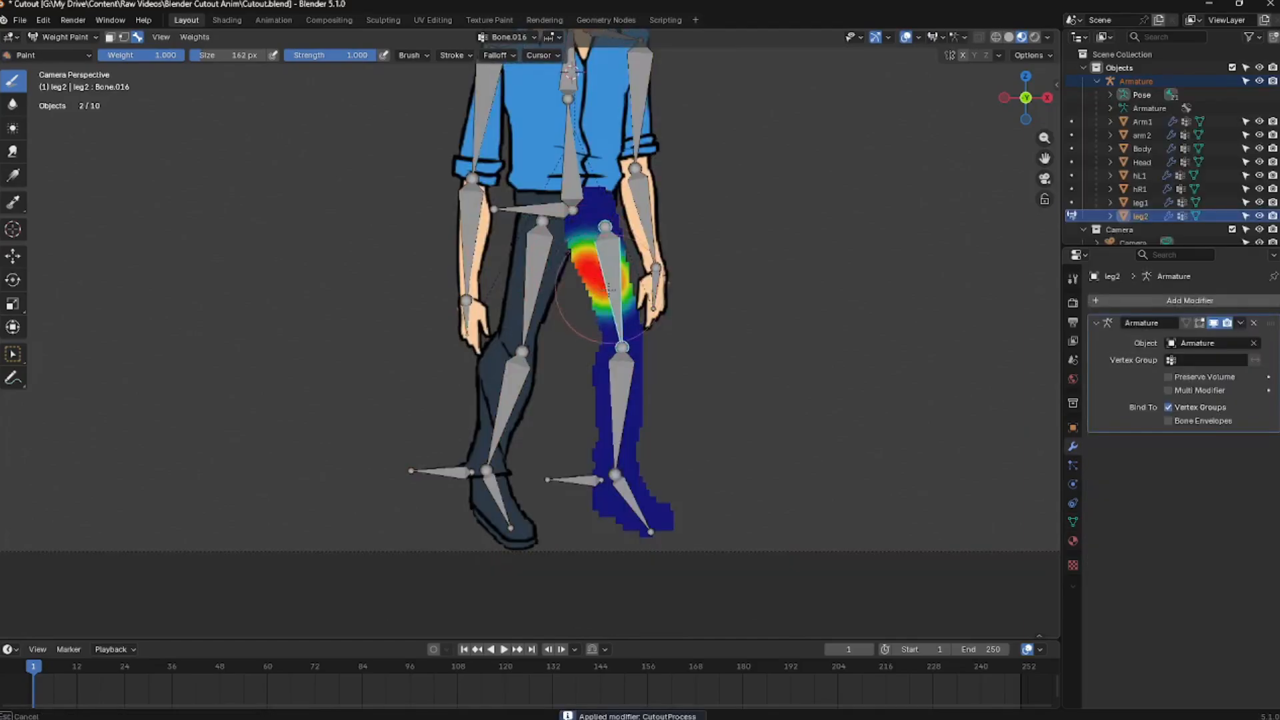
Paint the weights of the right leg mesh for its lower leg and foot bones
mouse_move(614, 287)
left_mouse_down()
mouse_move(613, 303)
mouse_move(597, 200)
mouse_move(617, 313)
left_mouse_up()
left_click(624, 400, "ctrl")
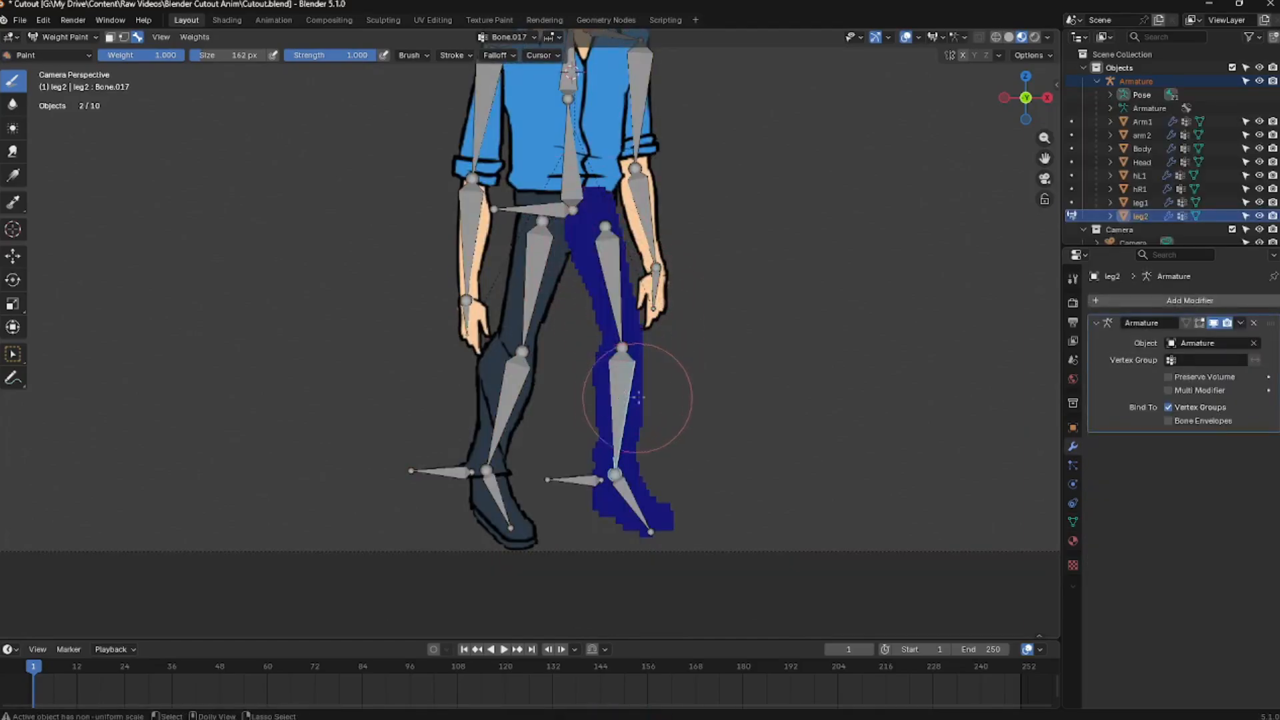
mouse_move(625, 400)
left_mouse_down()
mouse_move(629, 500)
mouse_move(680, 519)
mouse_move(624, 510)
left_mouse_up()
left_click(630, 502, "ctrl")
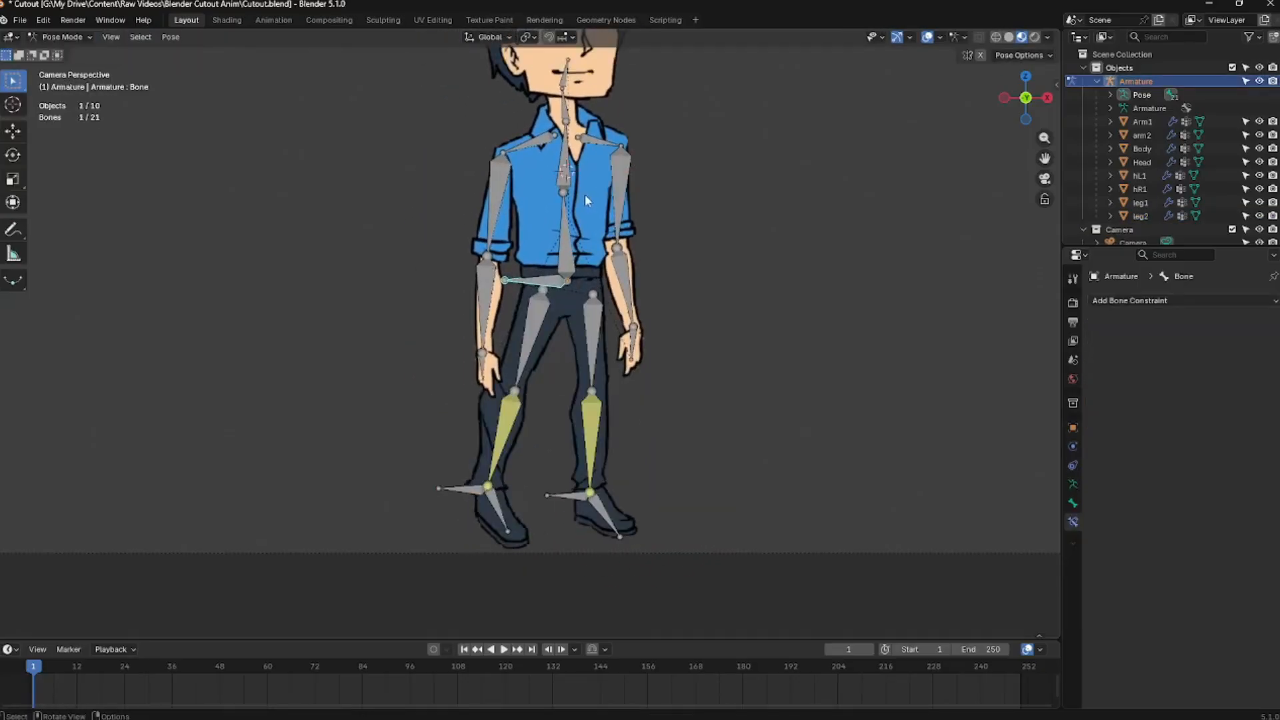
In Pose Mode, move the armature's root bone down to test the legs bending
scroll(585, 194, "down", 5)
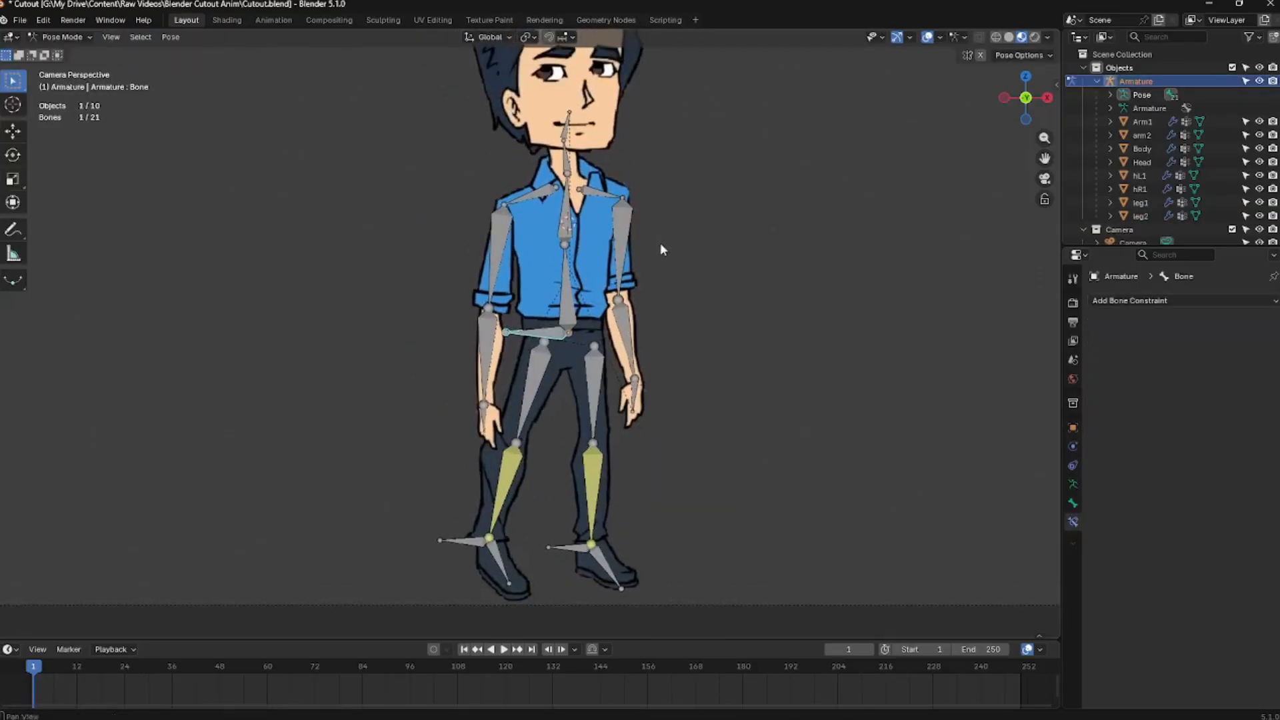
scroll(599, 290, "up", 3)
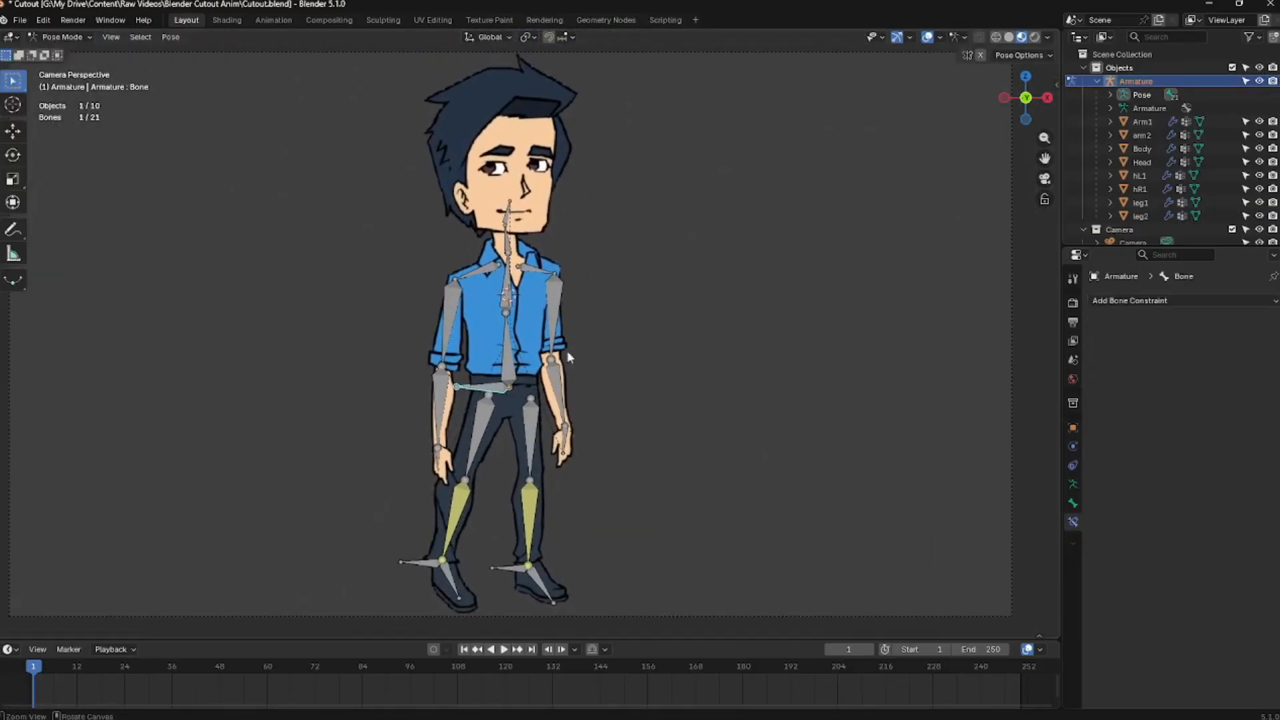
key("g")
left_click(509, 431)
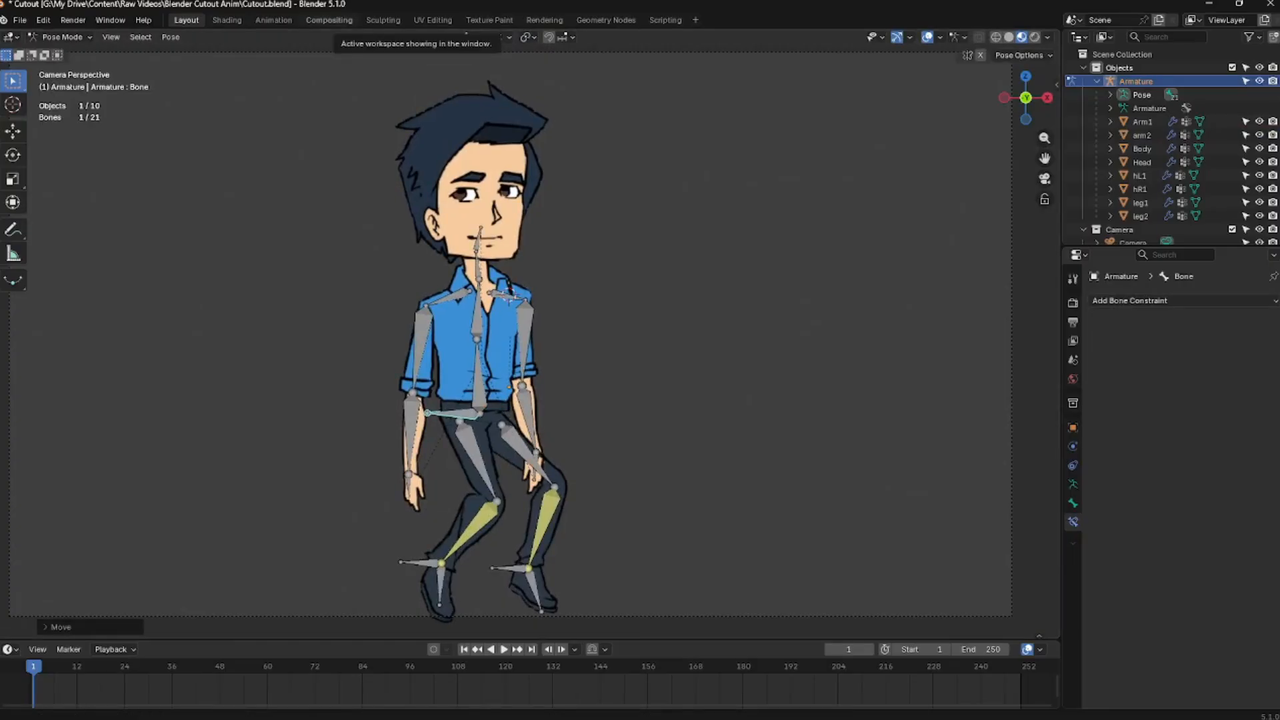
key("g")
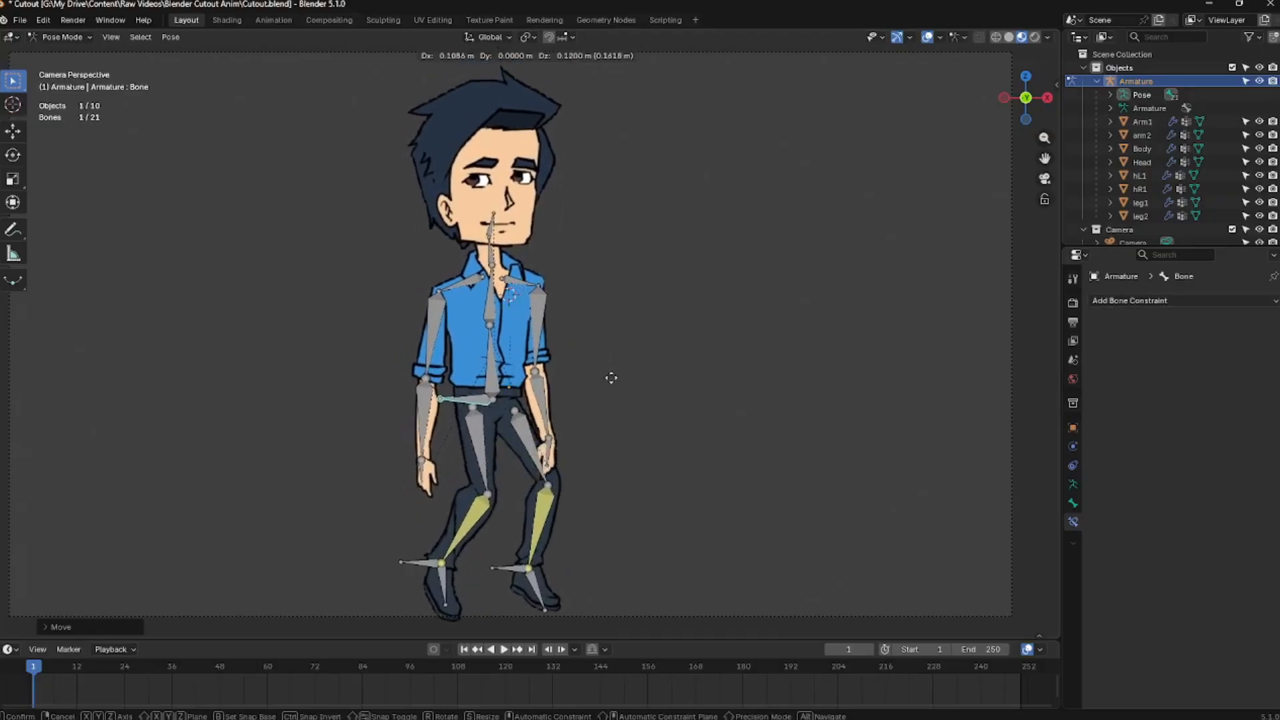
left_click(633, 380)
Move and rotate the right arm bones to raise the arm, cancelling a test rotation of the lower arm
left_click(557, 347)
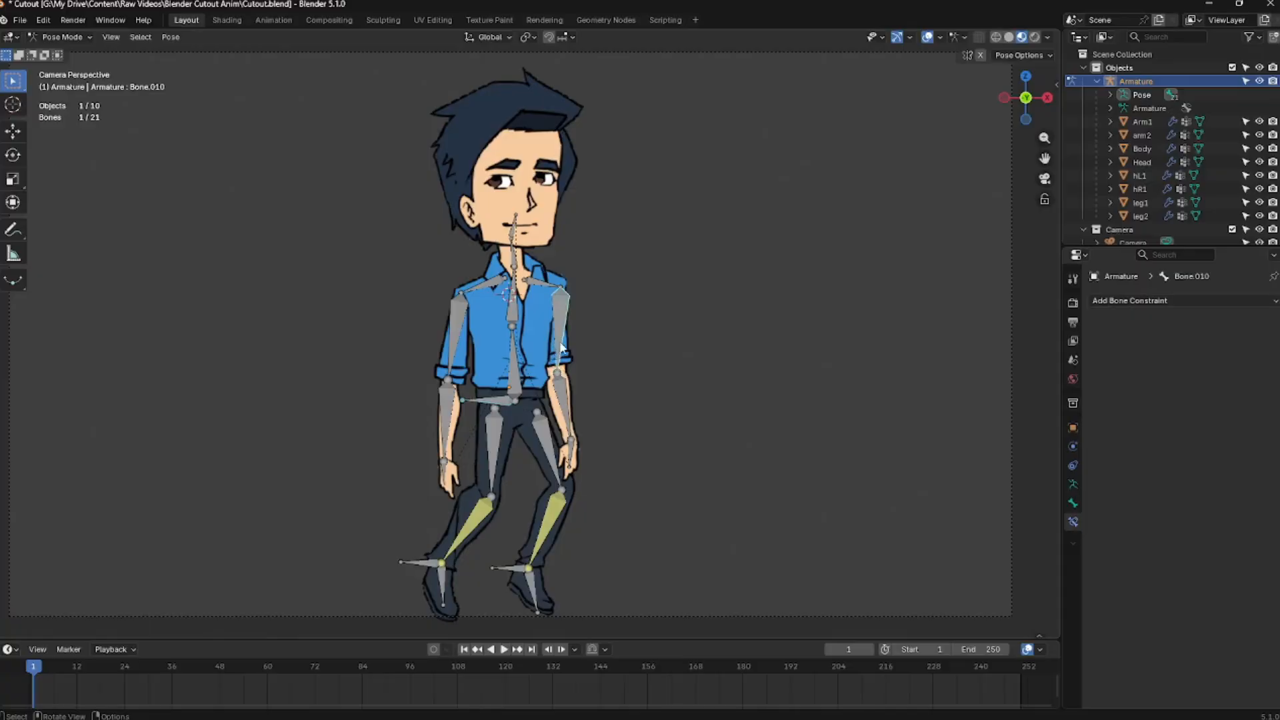
key("r")
right_click(512, 341)
key("g")
left_click(600, 357)
key("r")
left_click(617, 380)
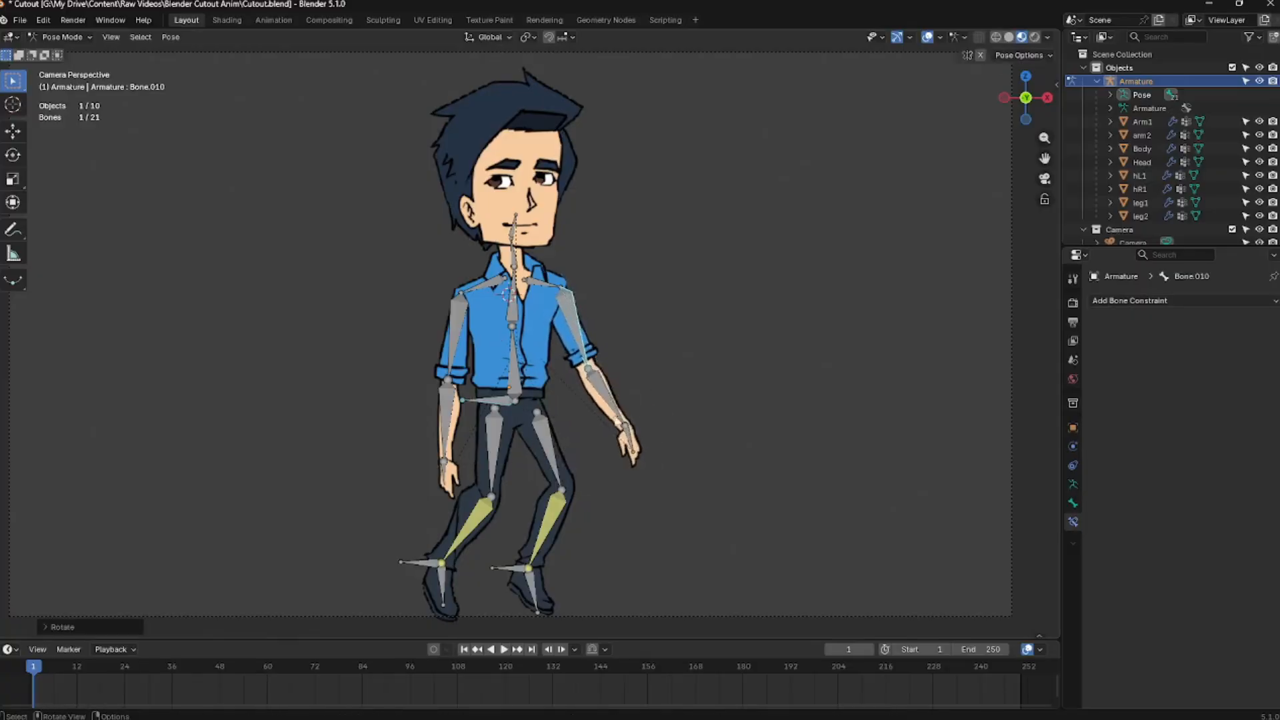
left_click(609, 415)
key("r")
right_click(625, 386)
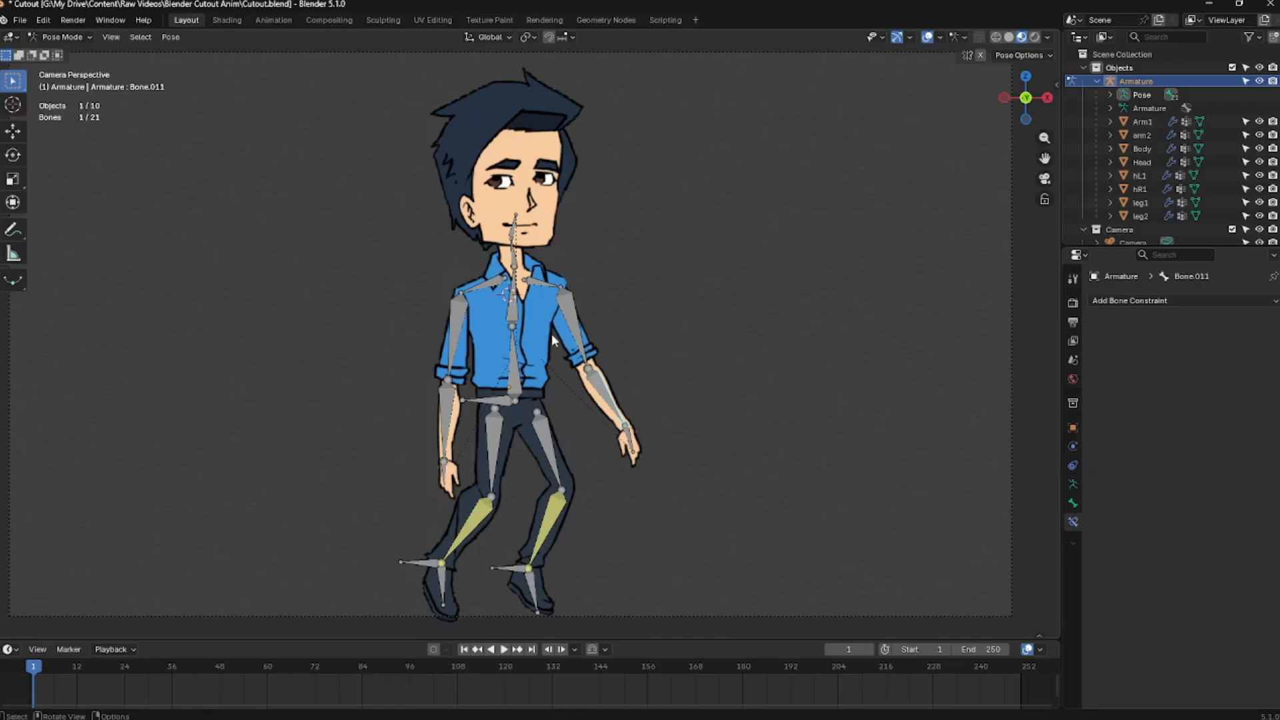
Move the root bone again, test-rotate the head bone with cancelling, and return to Object Mode
left_click(489, 398)
key("g")
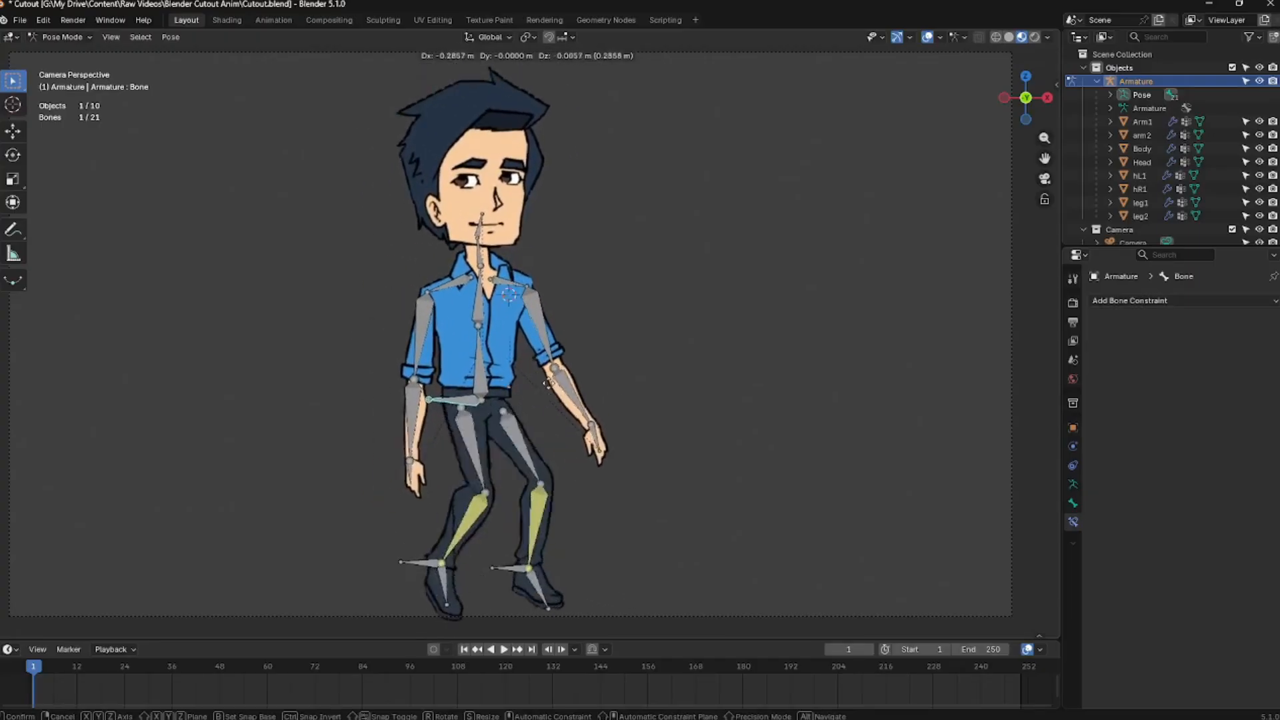
left_click(586, 387)
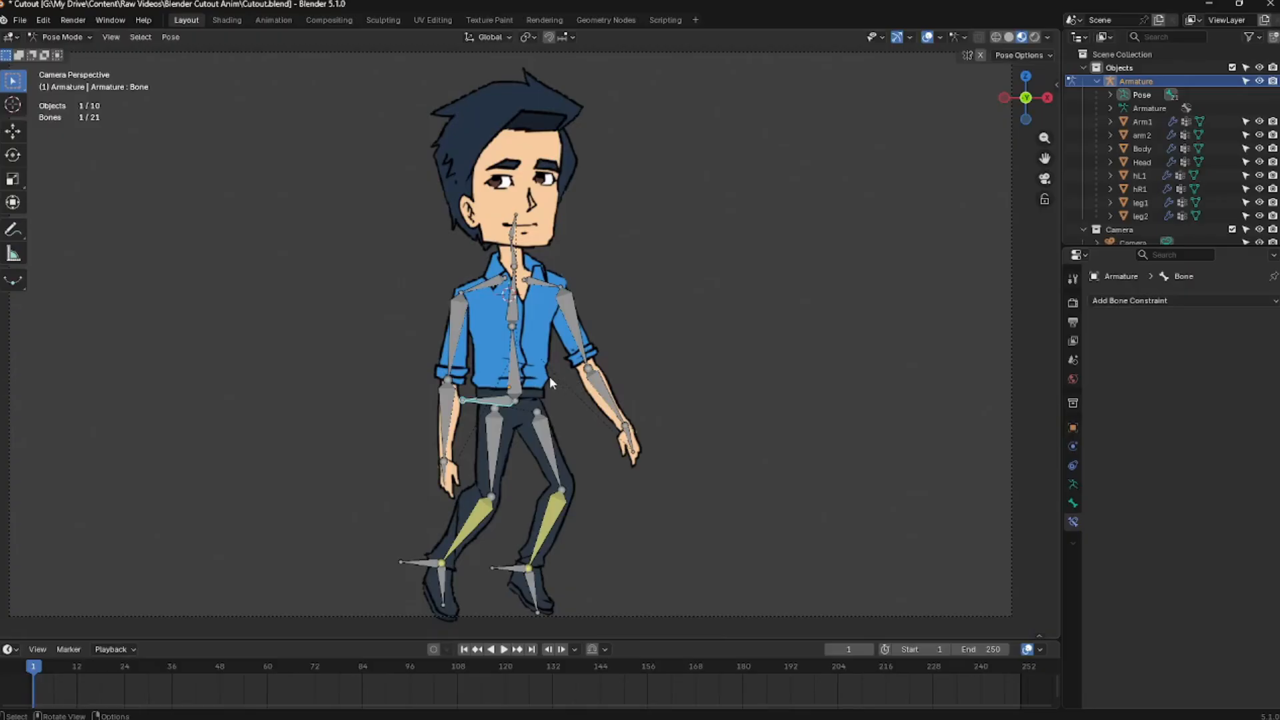
left_click(513, 226)
key("r")
right_click(568, 216)
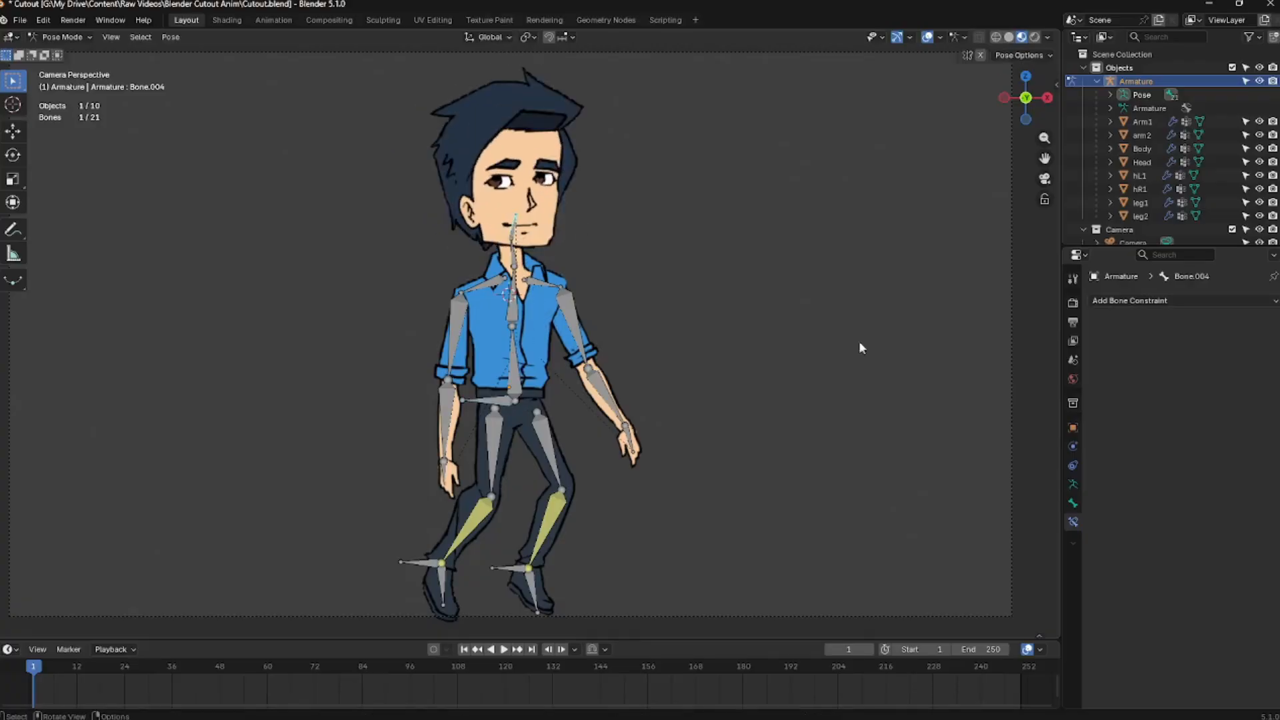
left_click(1073, 504)
left_click(1073, 447)
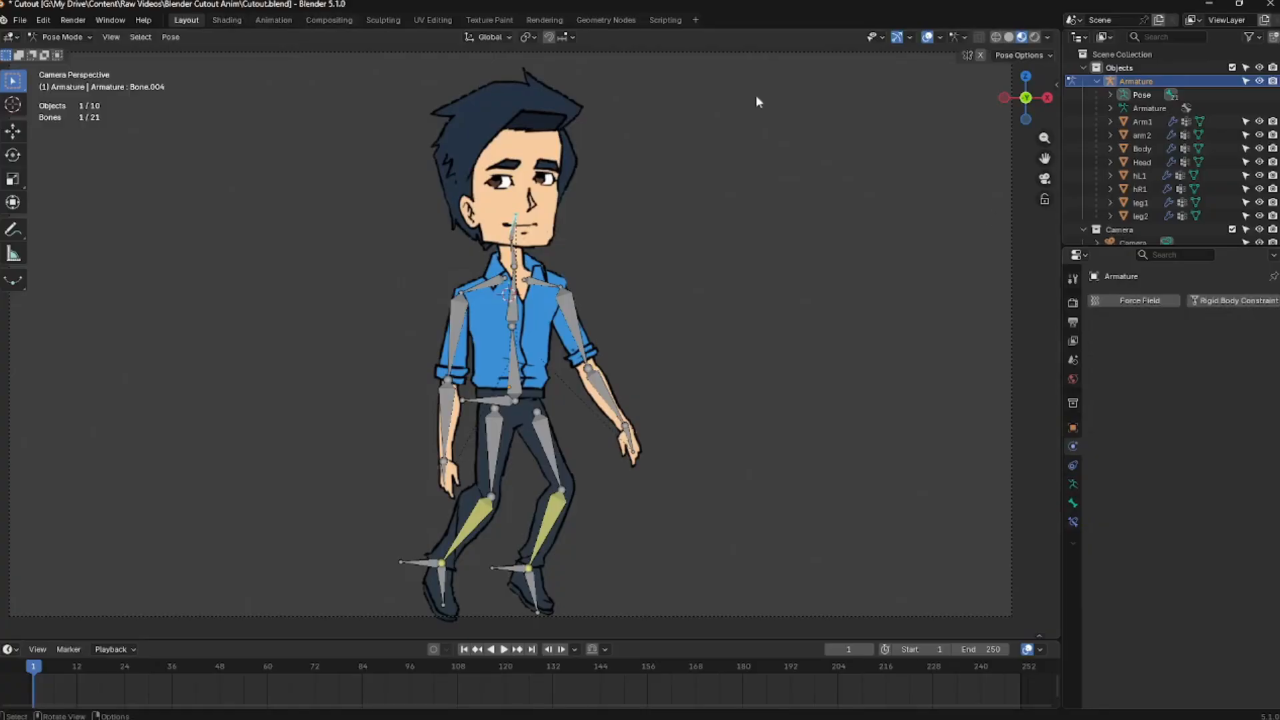
key("ctrl+Tab")
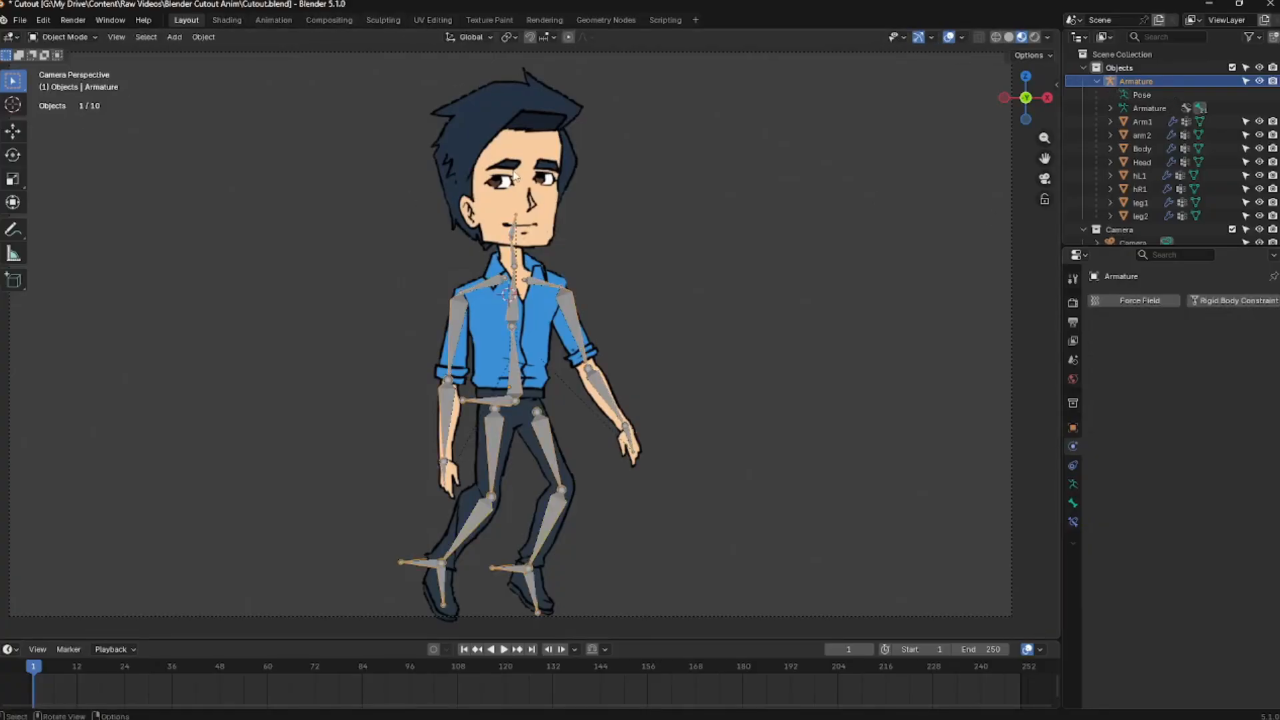
Scale down the newly added head image plane and move it beside the character
left_click(515, 175)
key("s")
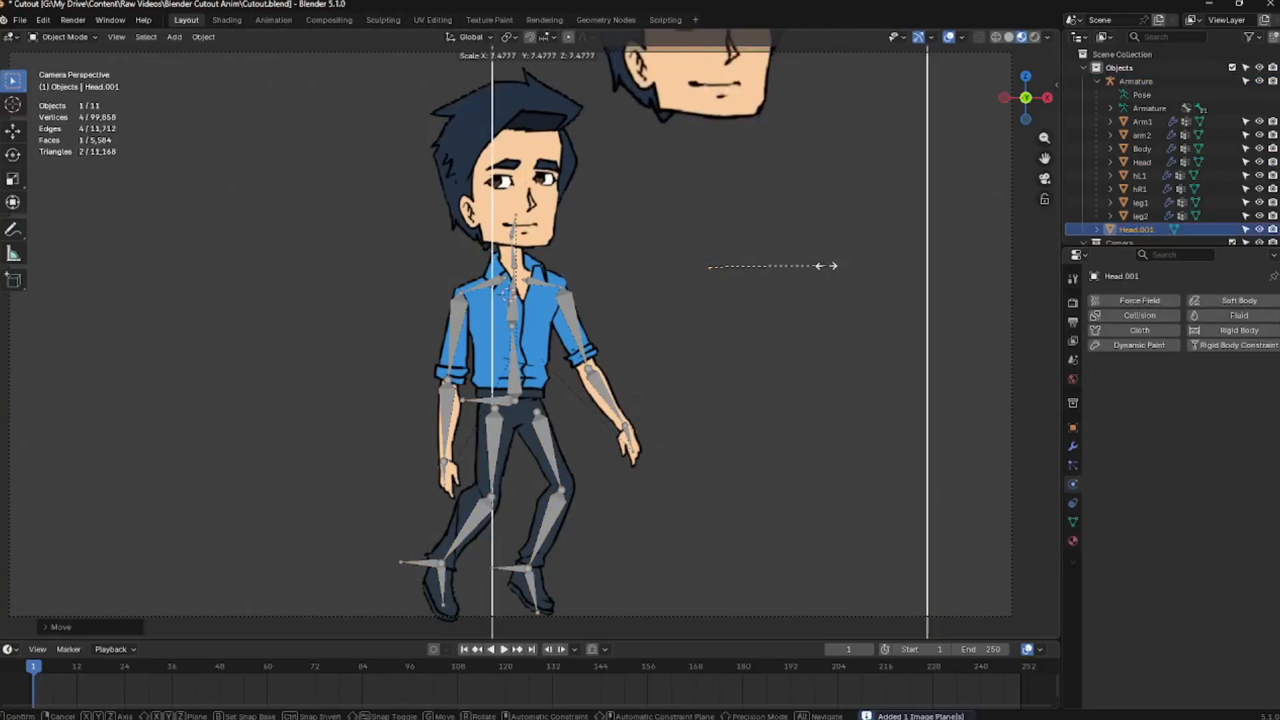
left_click(771, 279)
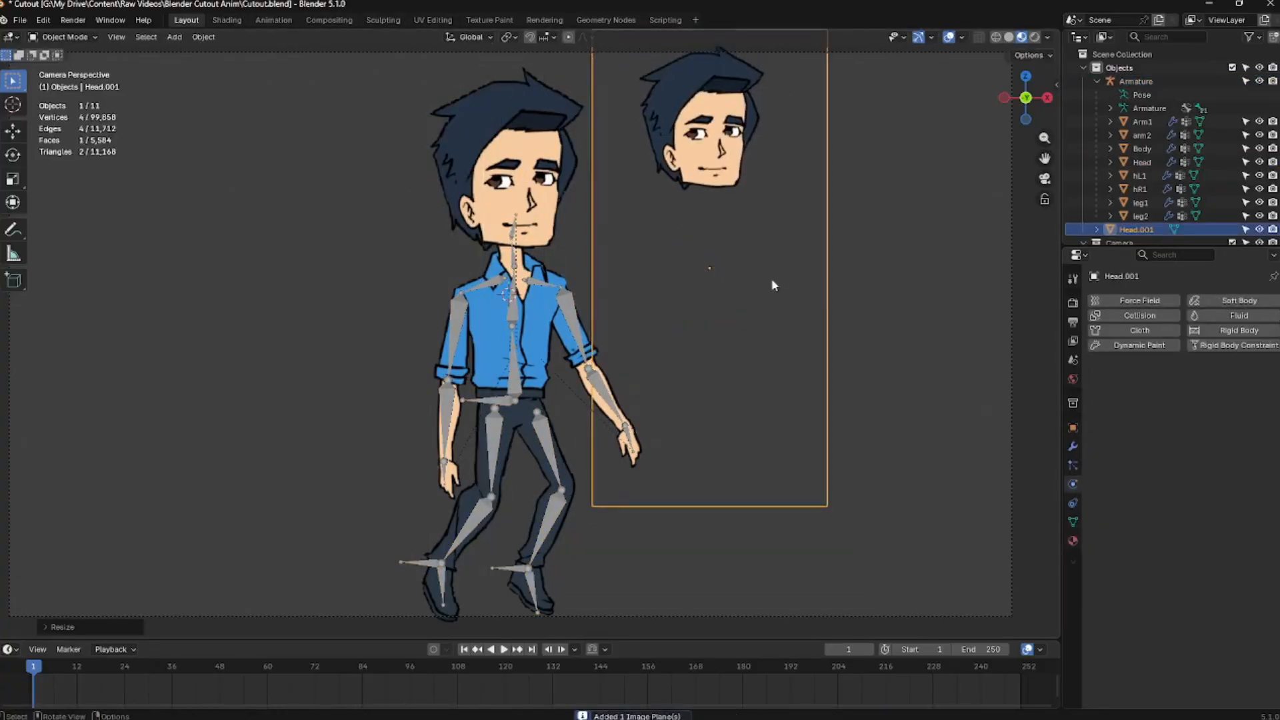
key("g")
left_click(842, 373)
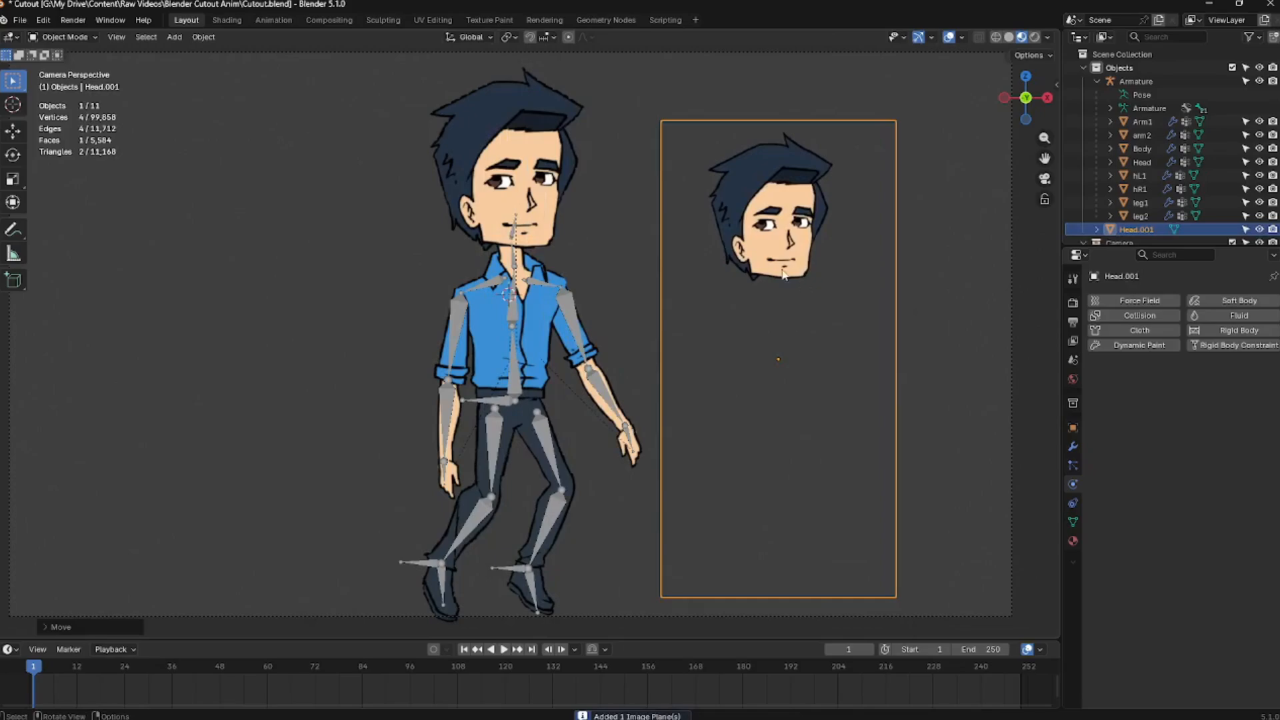
Add the CutoutProcess modifier to the head plane and set its image to Head.PNG
left_click(1079, 446)
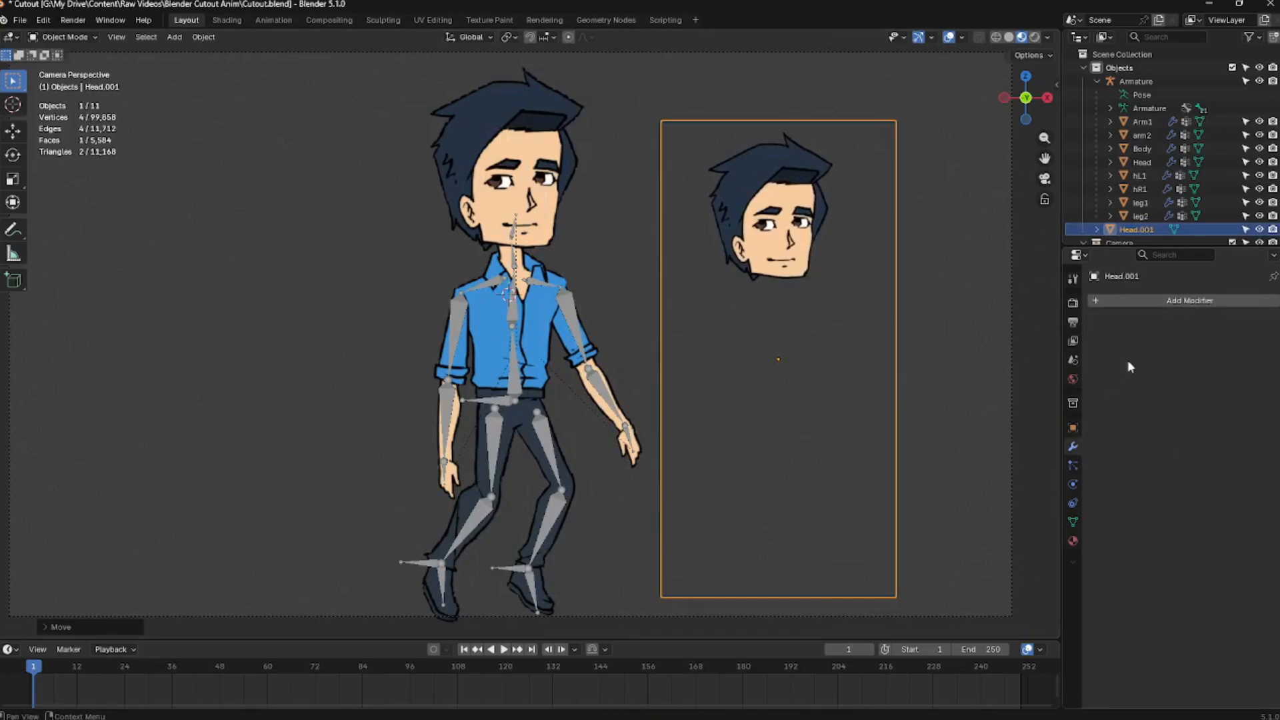
left_click(1135, 302)
mouse_move(1114, 440)
left_click(1243, 465)
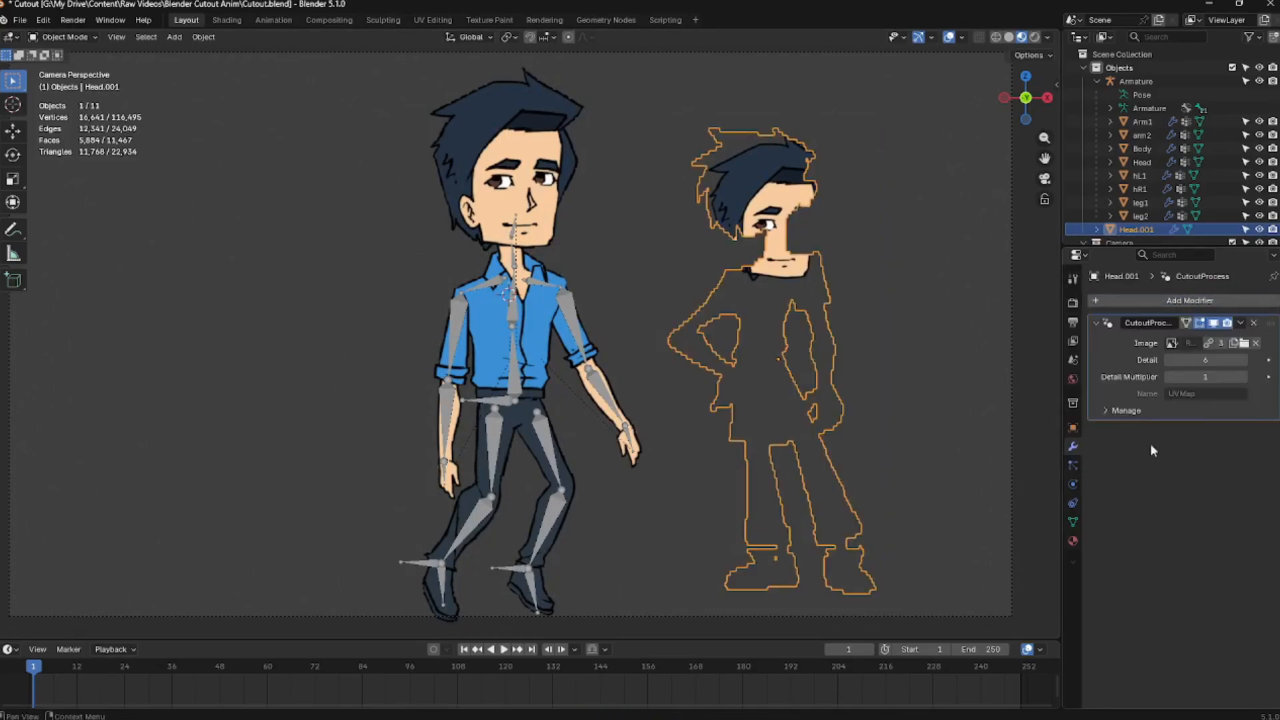
scroll(927, 334, "up", 1)
left_click(1172, 343)
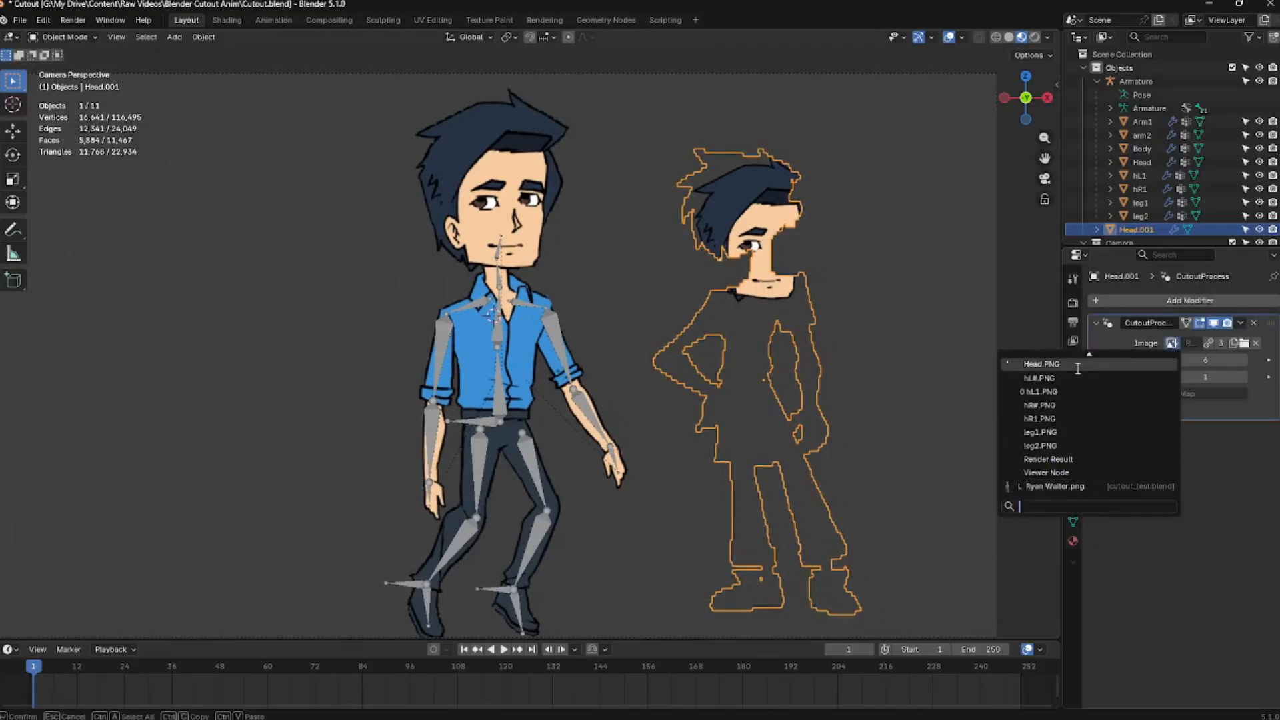
left_click(1067, 365)
Open the Geometry Nodes workspace and rearrange the nodes of the CutoutProcess node tree
middle_click_drag(913, 276, 806, 324, "shift")
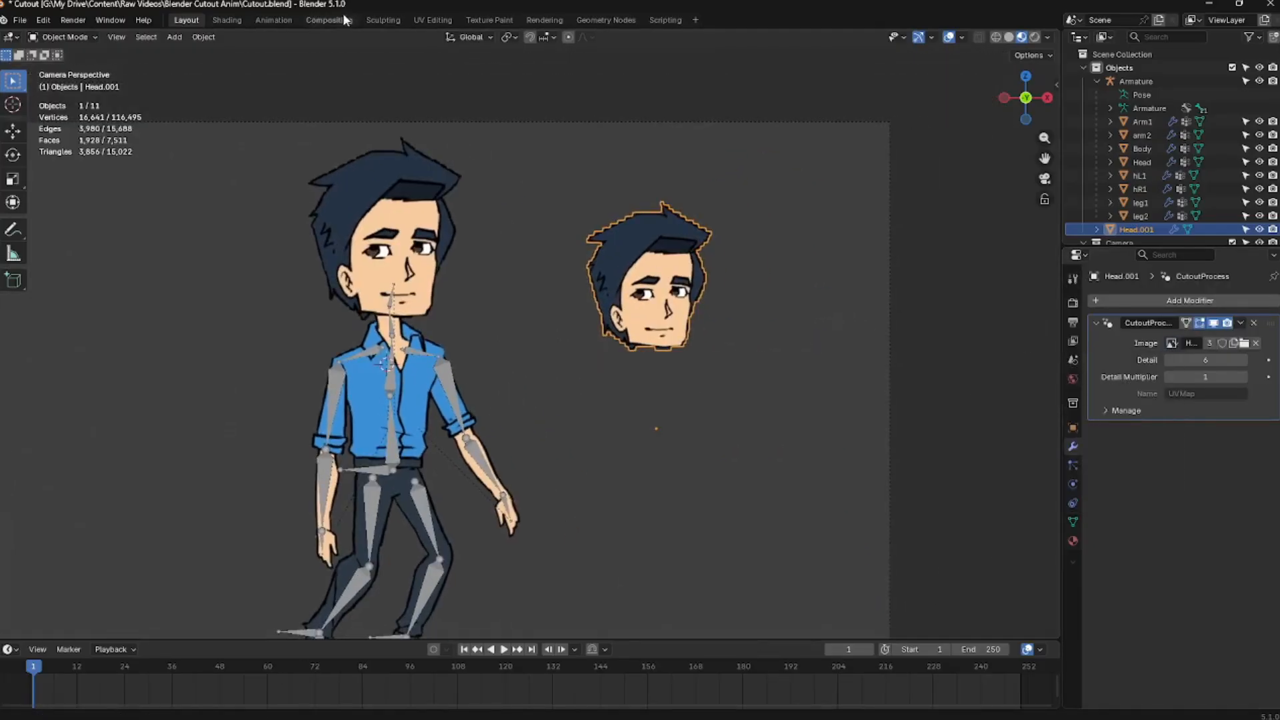
left_click(598, 20)
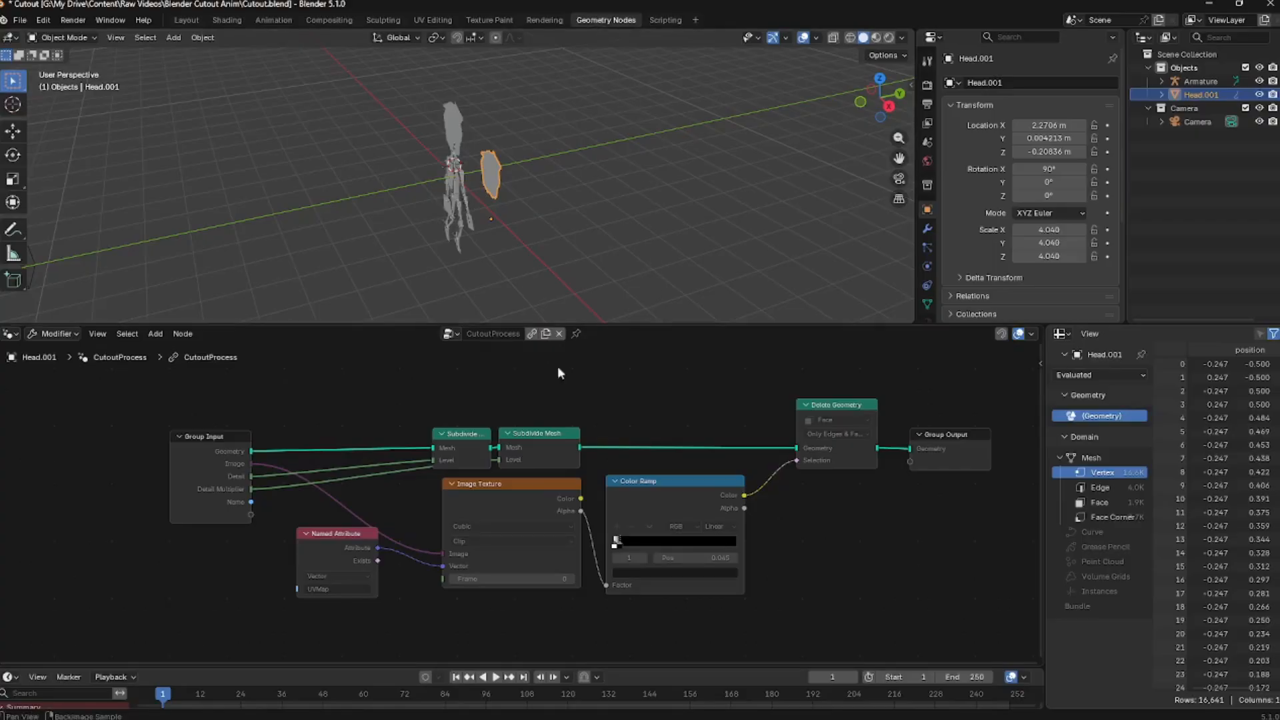
middle_click_drag(558, 366, 526, 431, "ctrl")
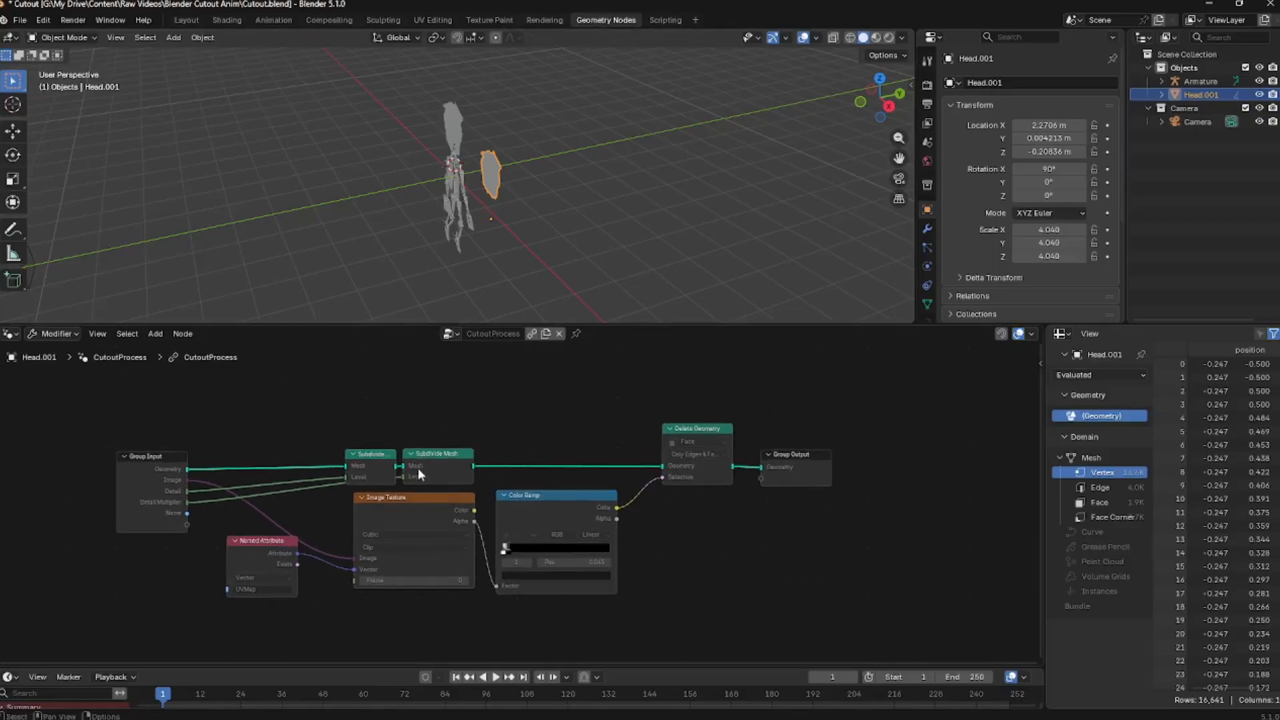
left_click_drag(372, 452, 360, 452)
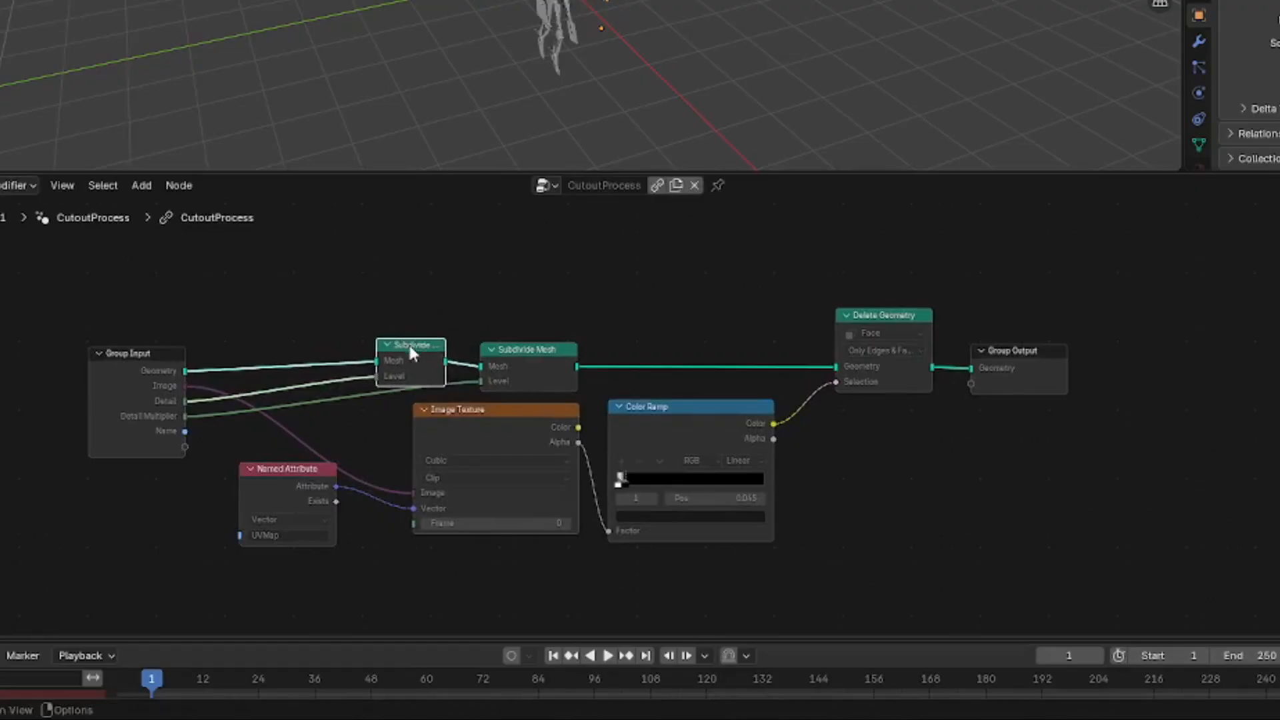
left_click_drag(421, 348, 423, 349)
left_click_drag(517, 344, 544, 338)
left_click_drag(430, 348, 421, 322)
left_click_drag(530, 339, 533, 332)
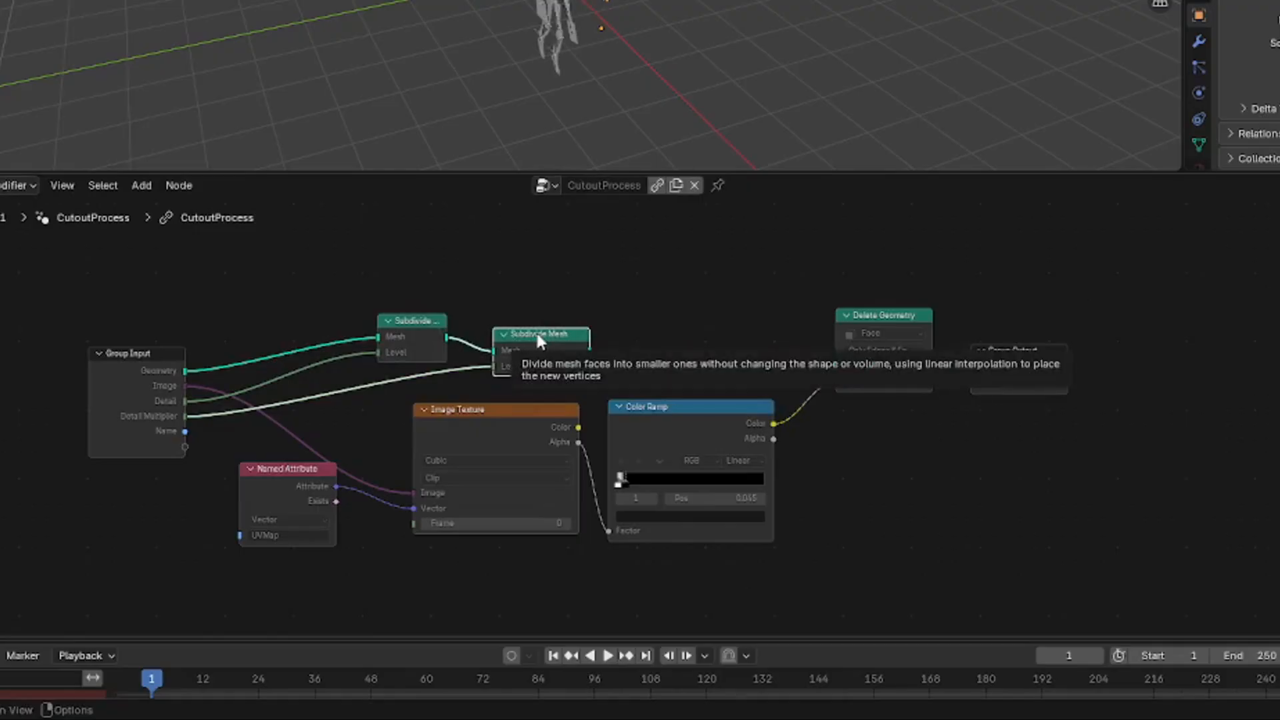
left_click_drag(867, 315, 858, 303)
mouse_move(511, 410)
left_mouse_down()
mouse_move(514, 423)
mouse_move(504, 399)
left_mouse_up()
left_click(313, 484)
left_click_drag(313, 485, 296, 501)
left_click_drag(493, 418, 482, 410)
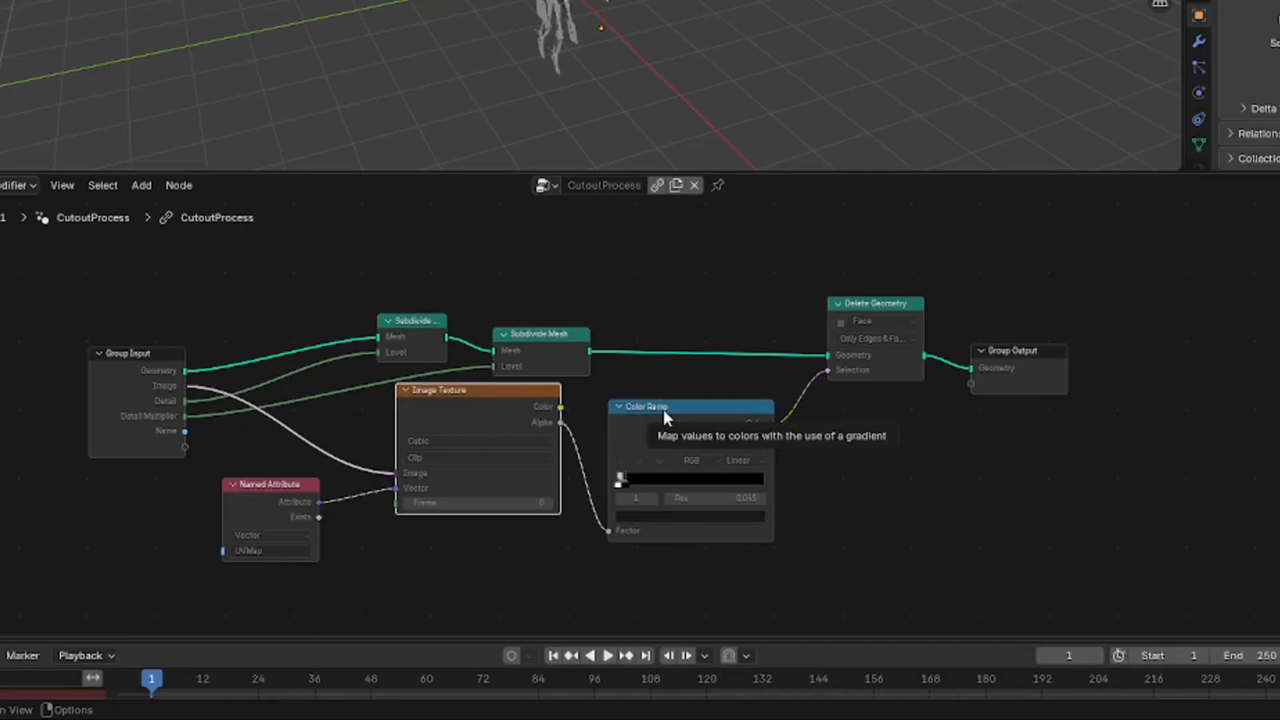
left_click_drag(433, 425, 449, 443)
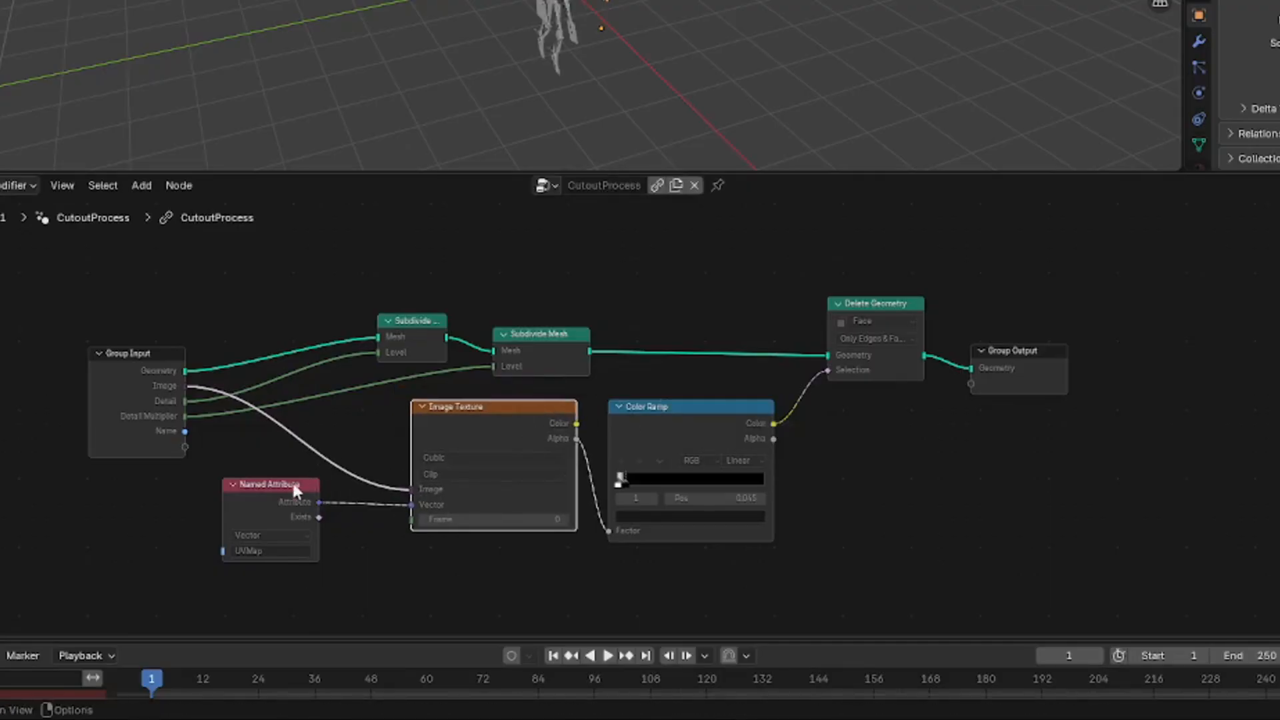
left_click_drag(296, 489, 315, 489)
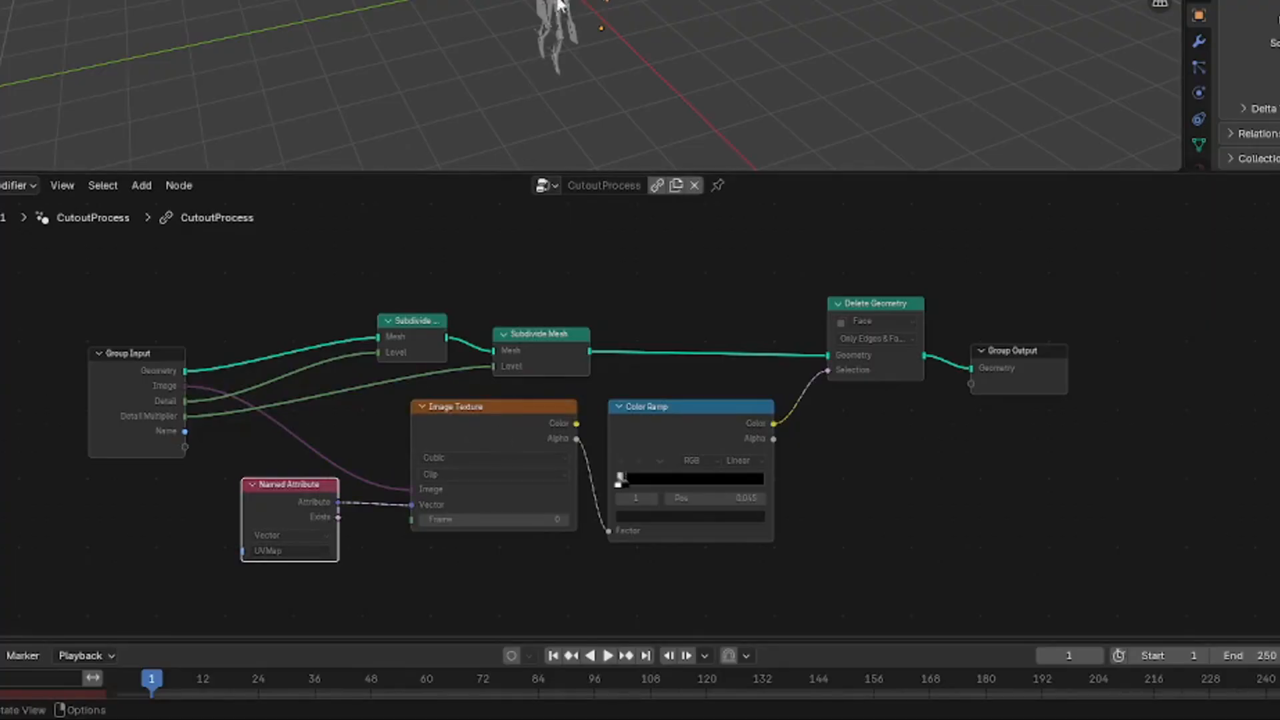
Examine the nodes and connections of the CutoutProcess node tree, including the Delete Geometry settings
middle_click_drag(562, 2, 512, 0)
scroll(512, 1, "up", 6)
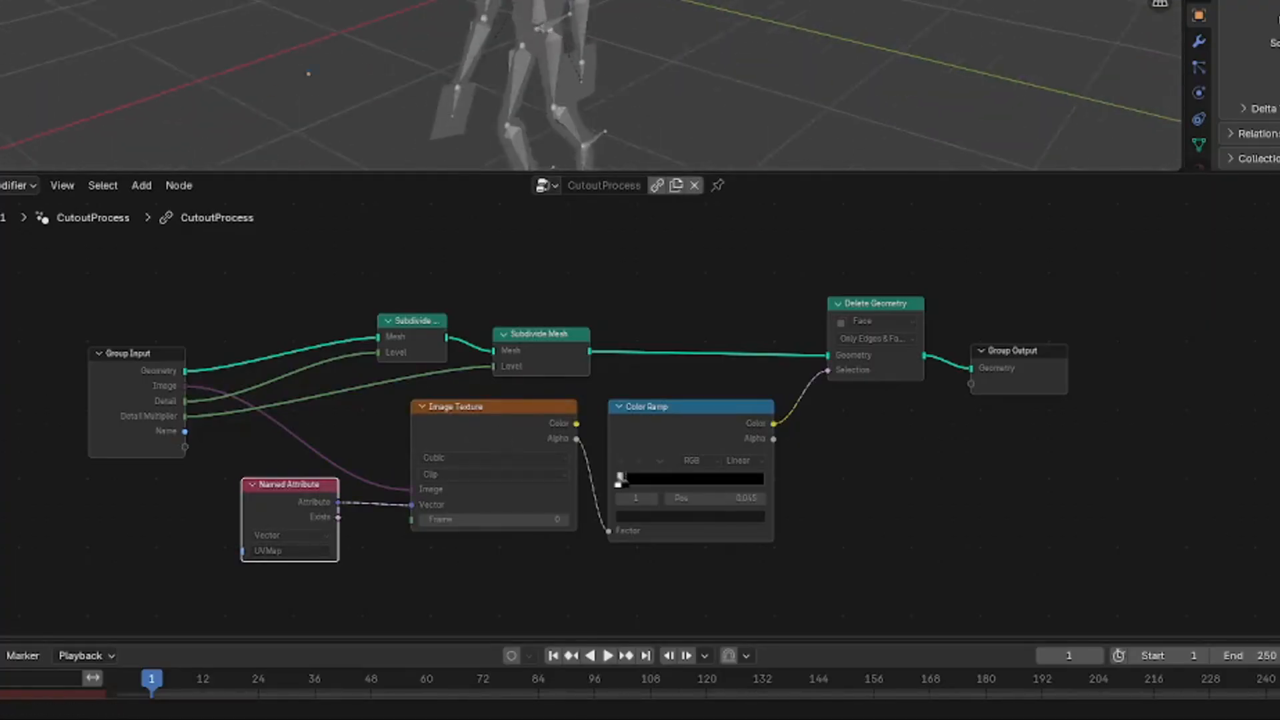
middle_click_drag(292, 532, 397, 418)
scroll(577, 353, "up", 7)
middle_click_drag(576, 353, 495, 402)
scroll(507, 313, "down", 5)
middle_click_drag(535, 344, 481, 403)
scroll(484, 408, "down", 1)
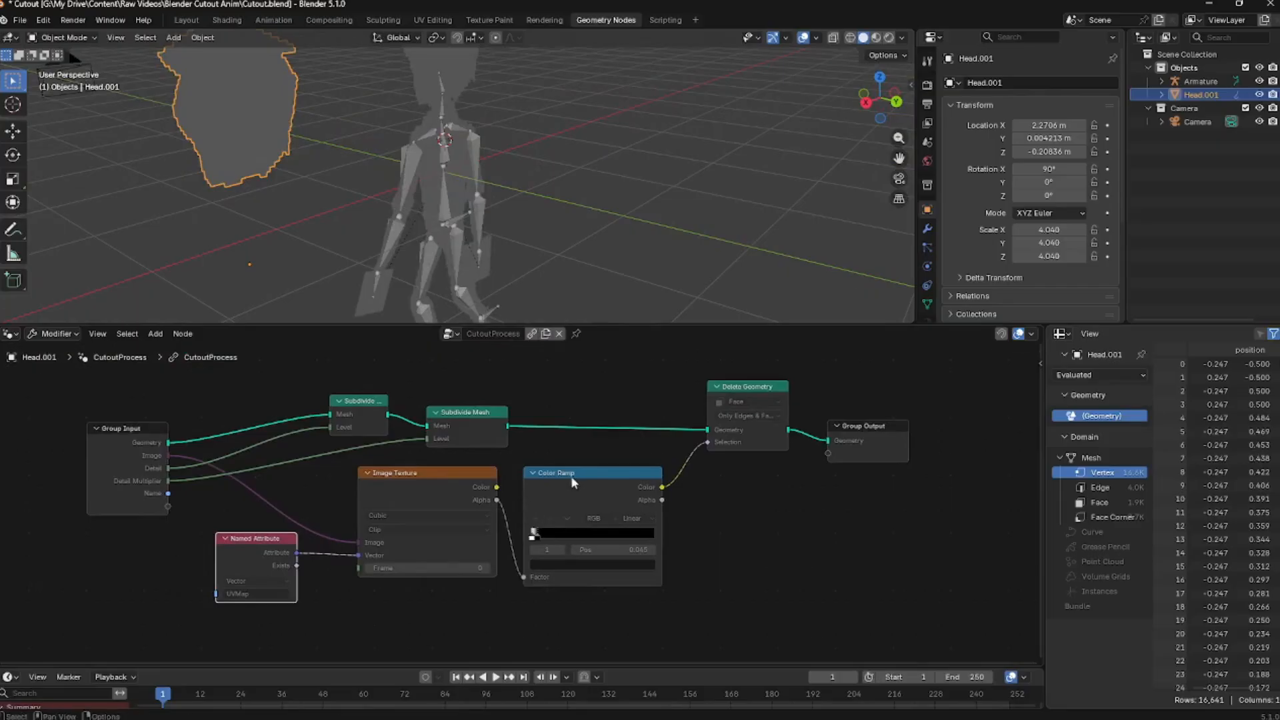
left_click_drag(708, 377, 712, 381)
left_click_drag(572, 479, 572, 480)
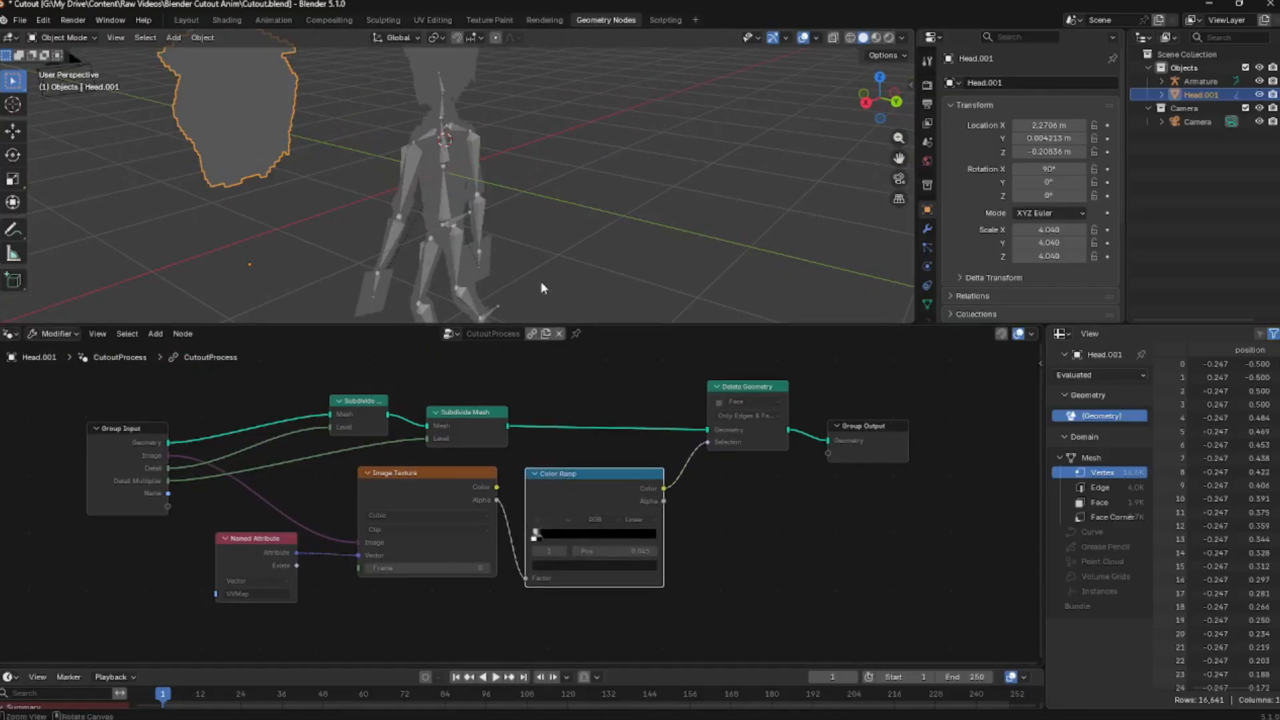
left_click_drag(751, 395, 743, 397)
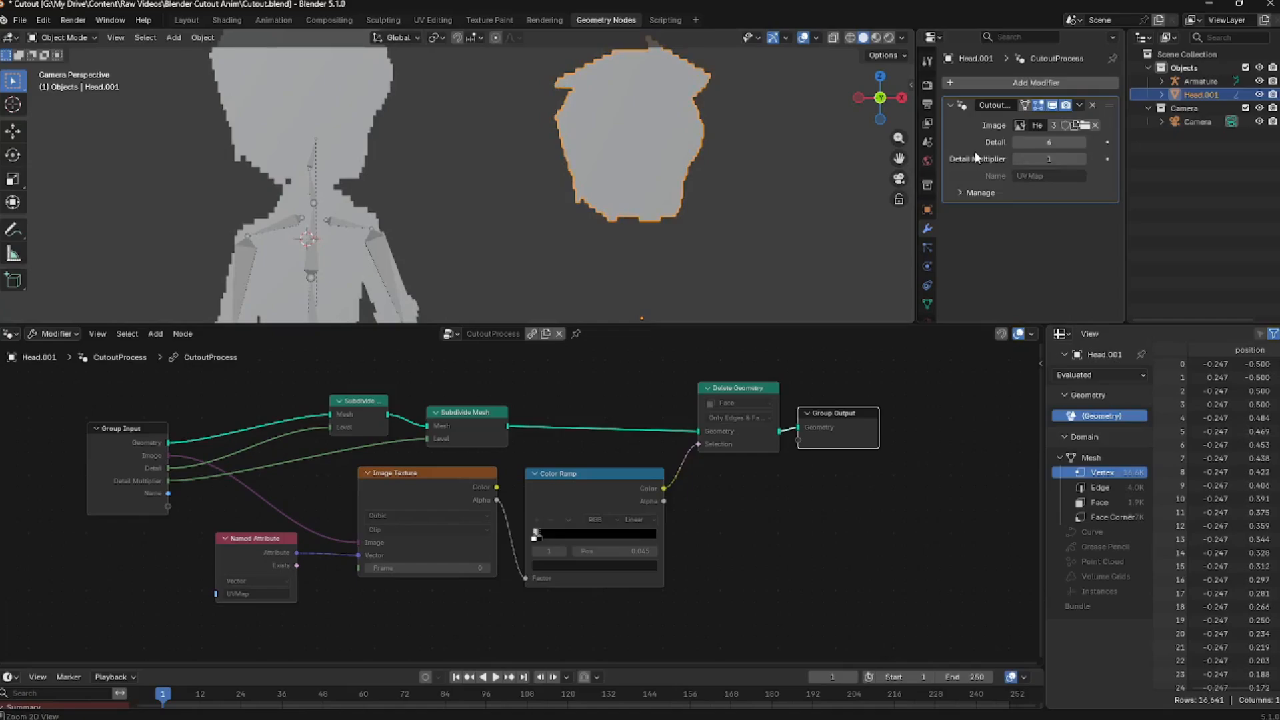
Apply the CutoutProcess modifier to the head plane and dissolve all of its faces into a single face
key("ctrl+a")
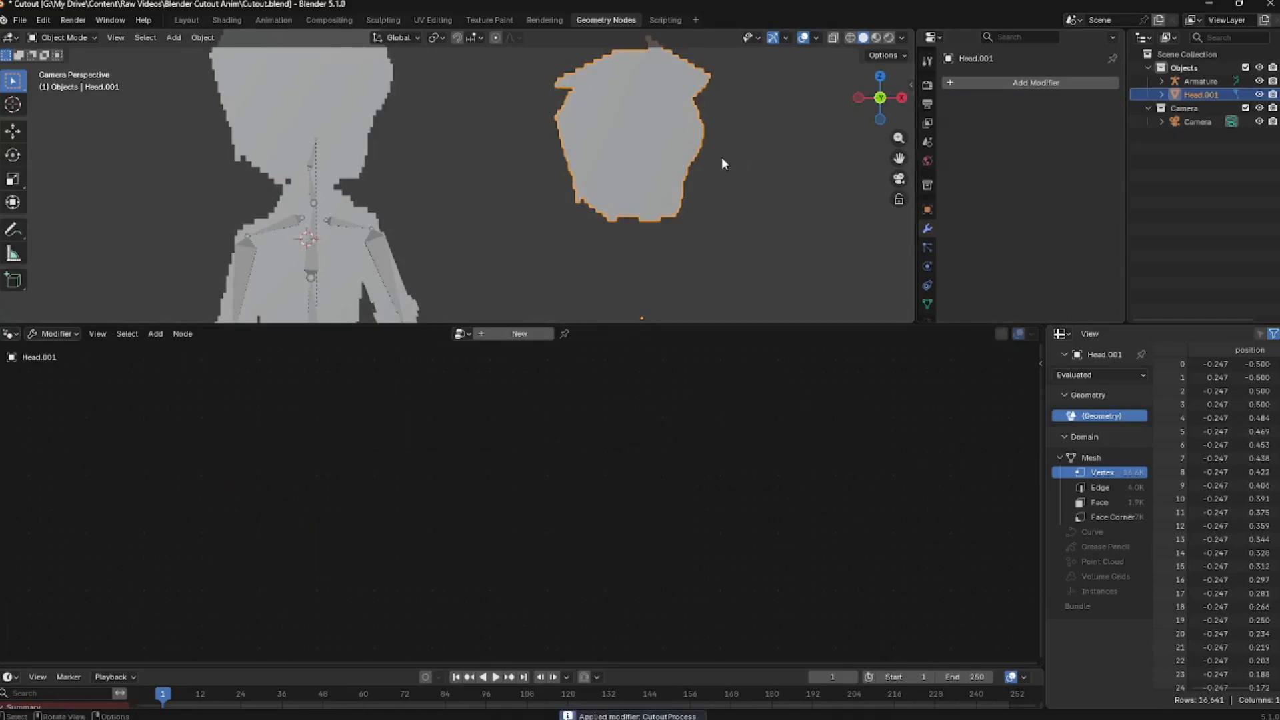
key("Tab")
key("x")
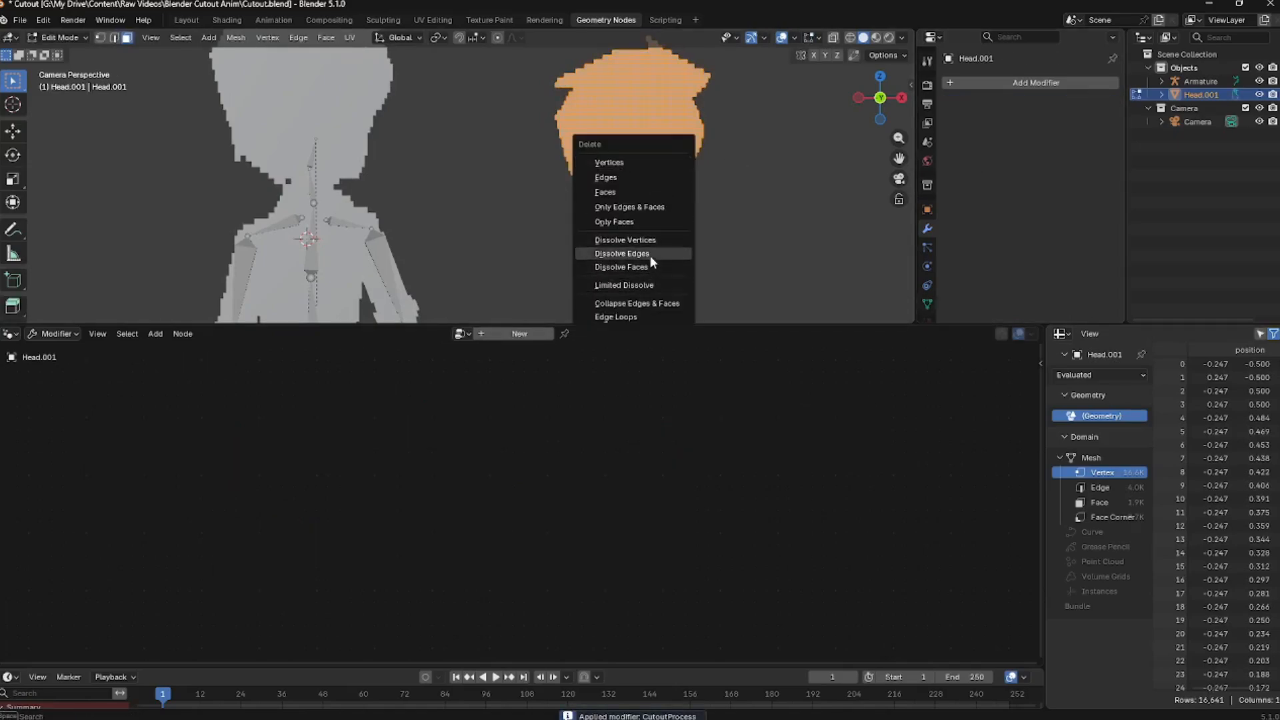
left_click(645, 266)
key("Tab")
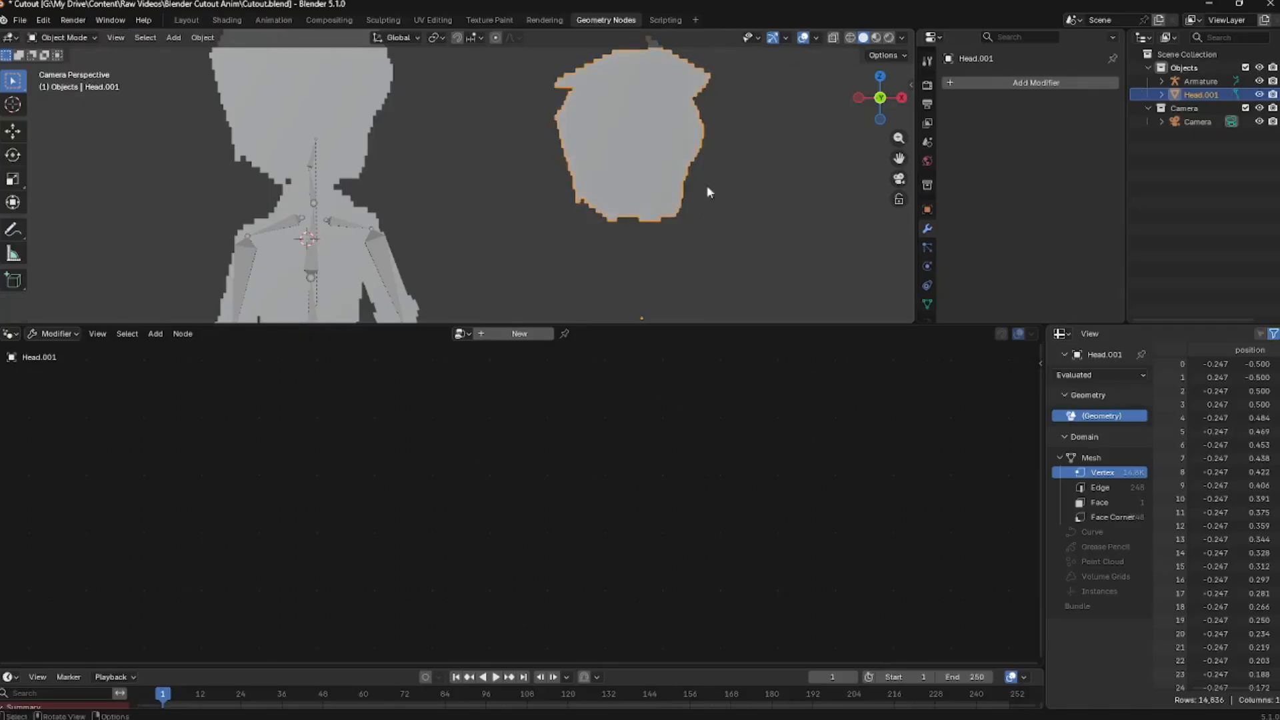